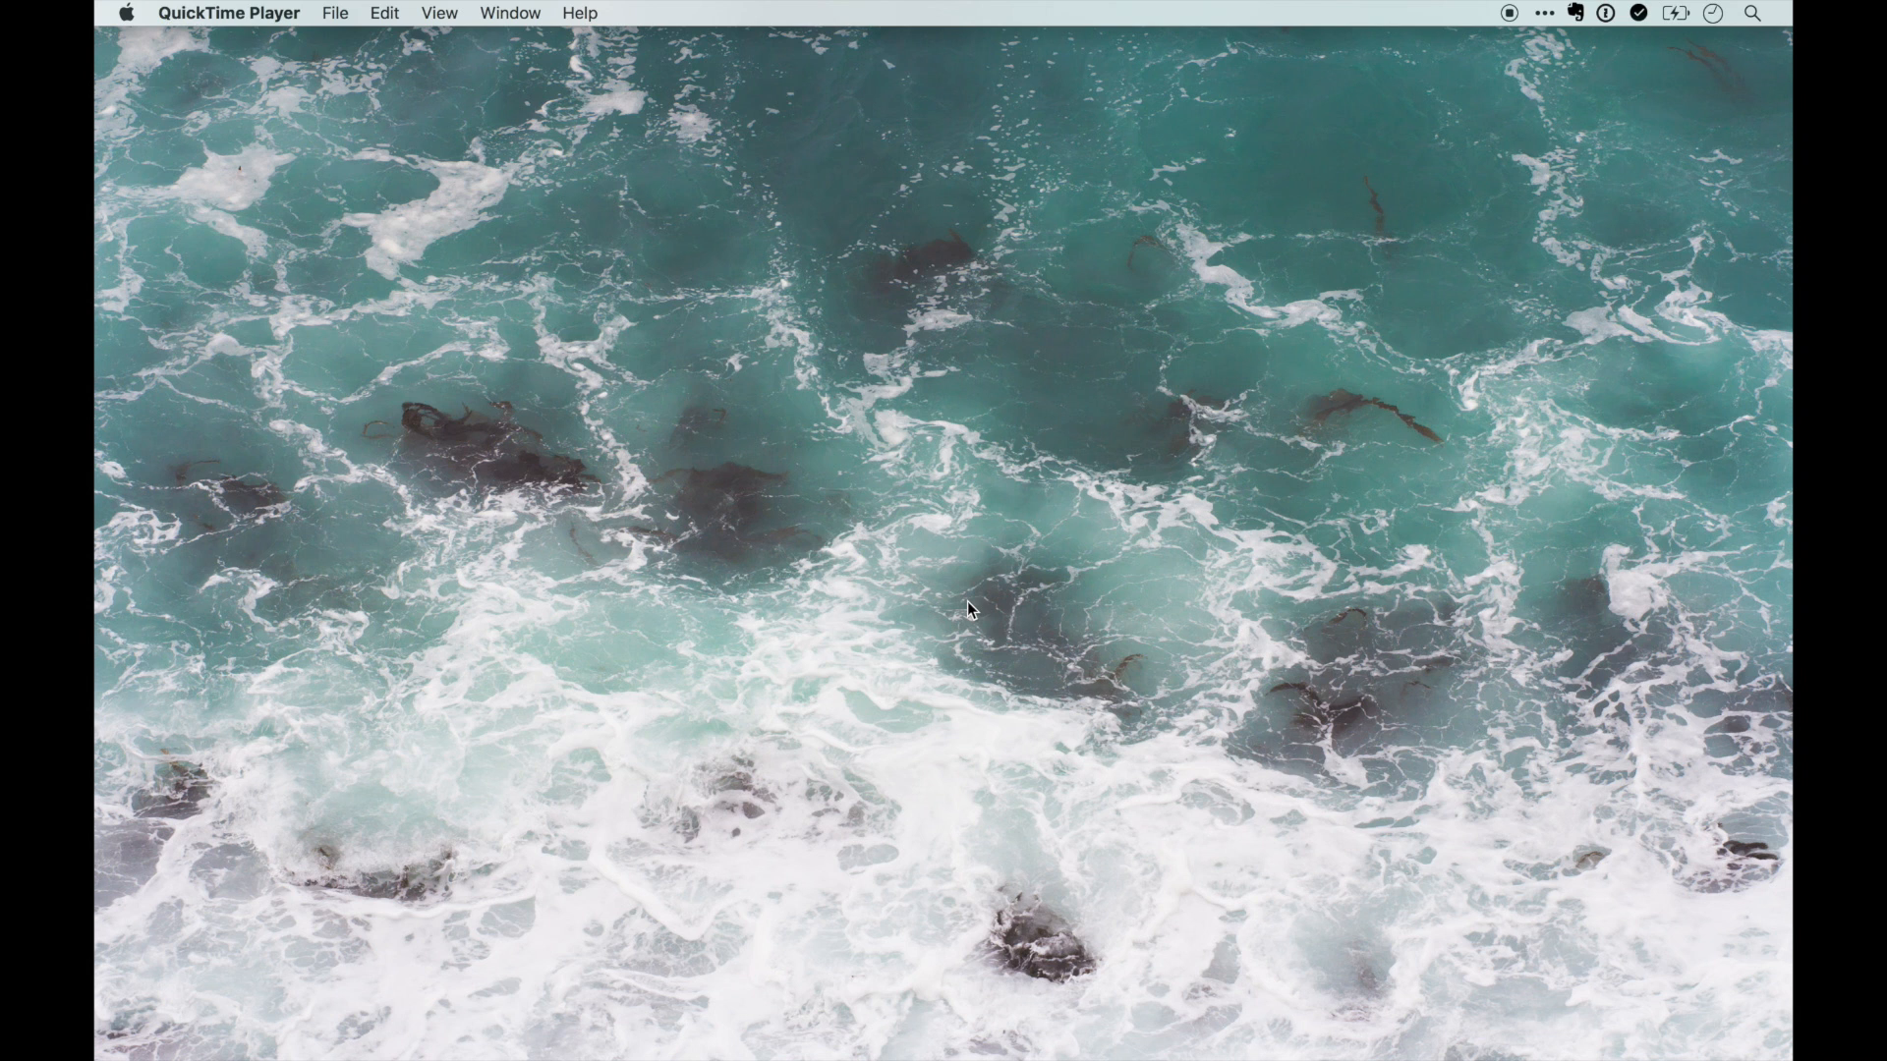
- Open pinterest.com in Safari and look over the home feed
key("alt+space")
type("saf")
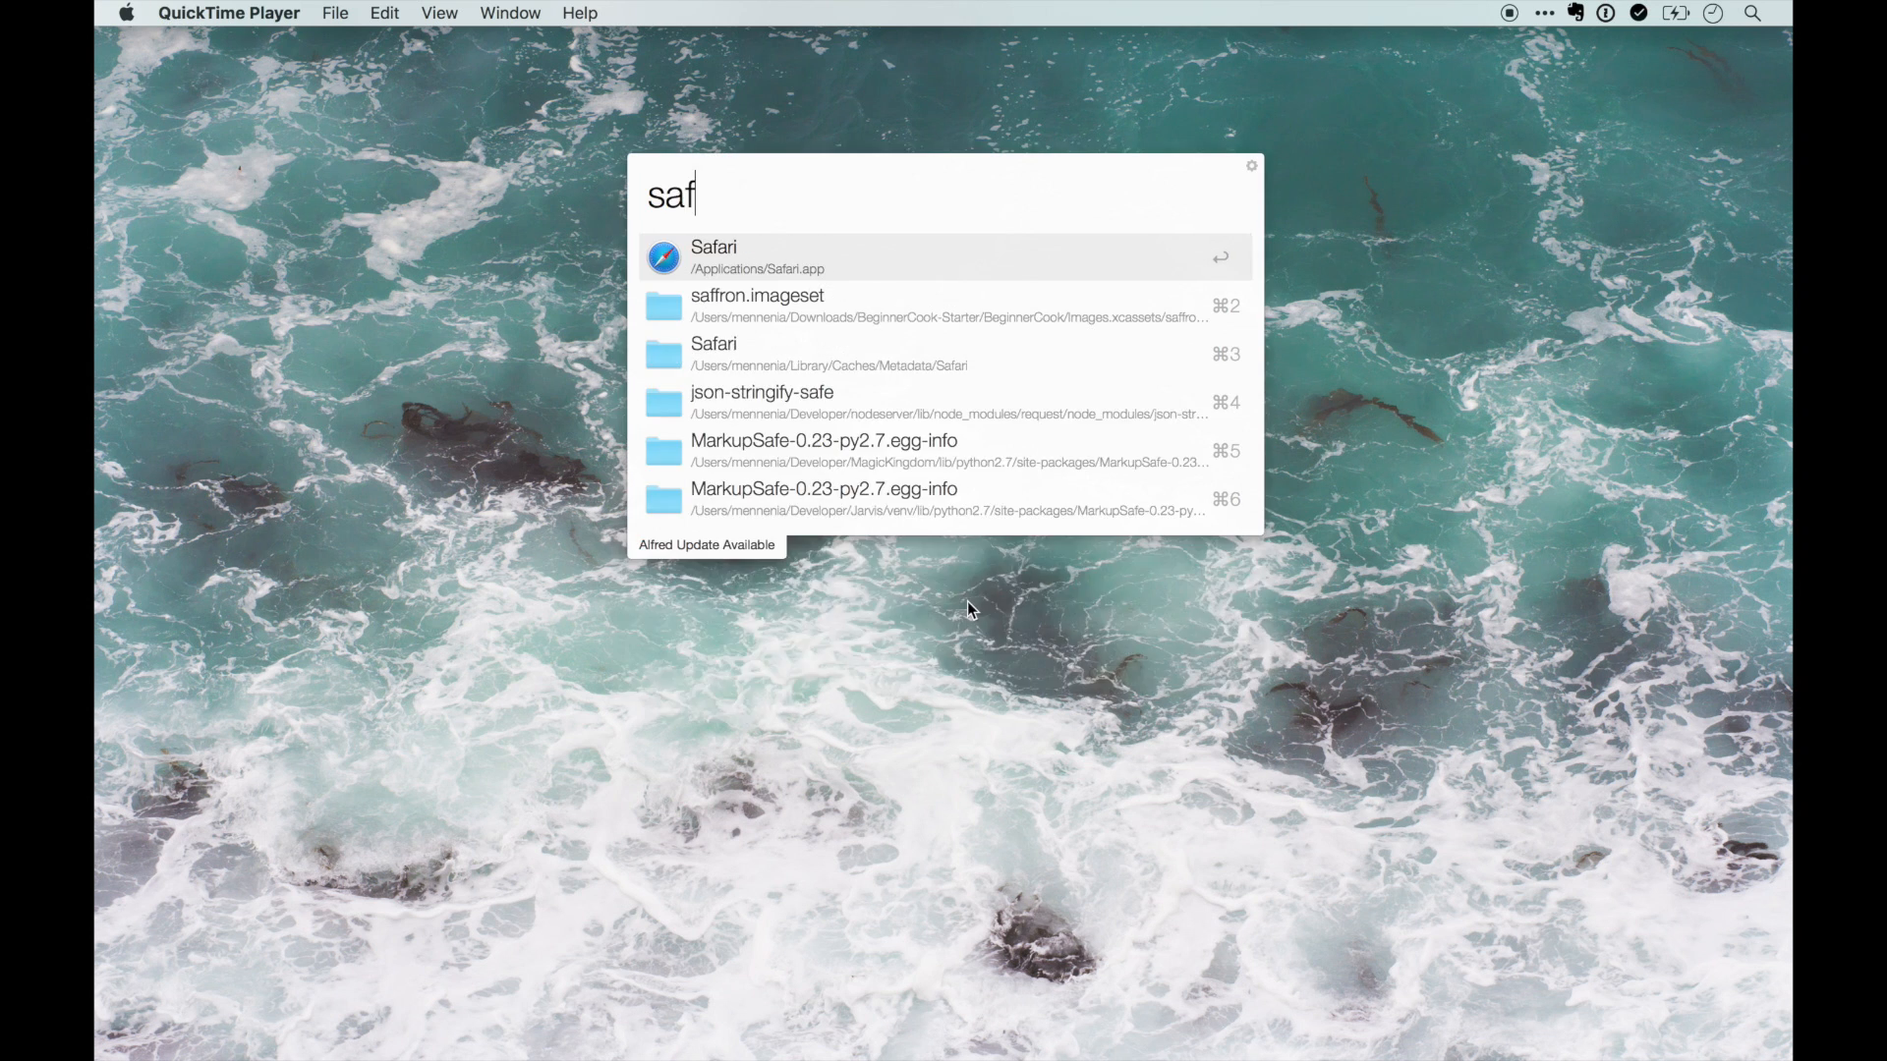
key("Return")
type("p")
key("Return")
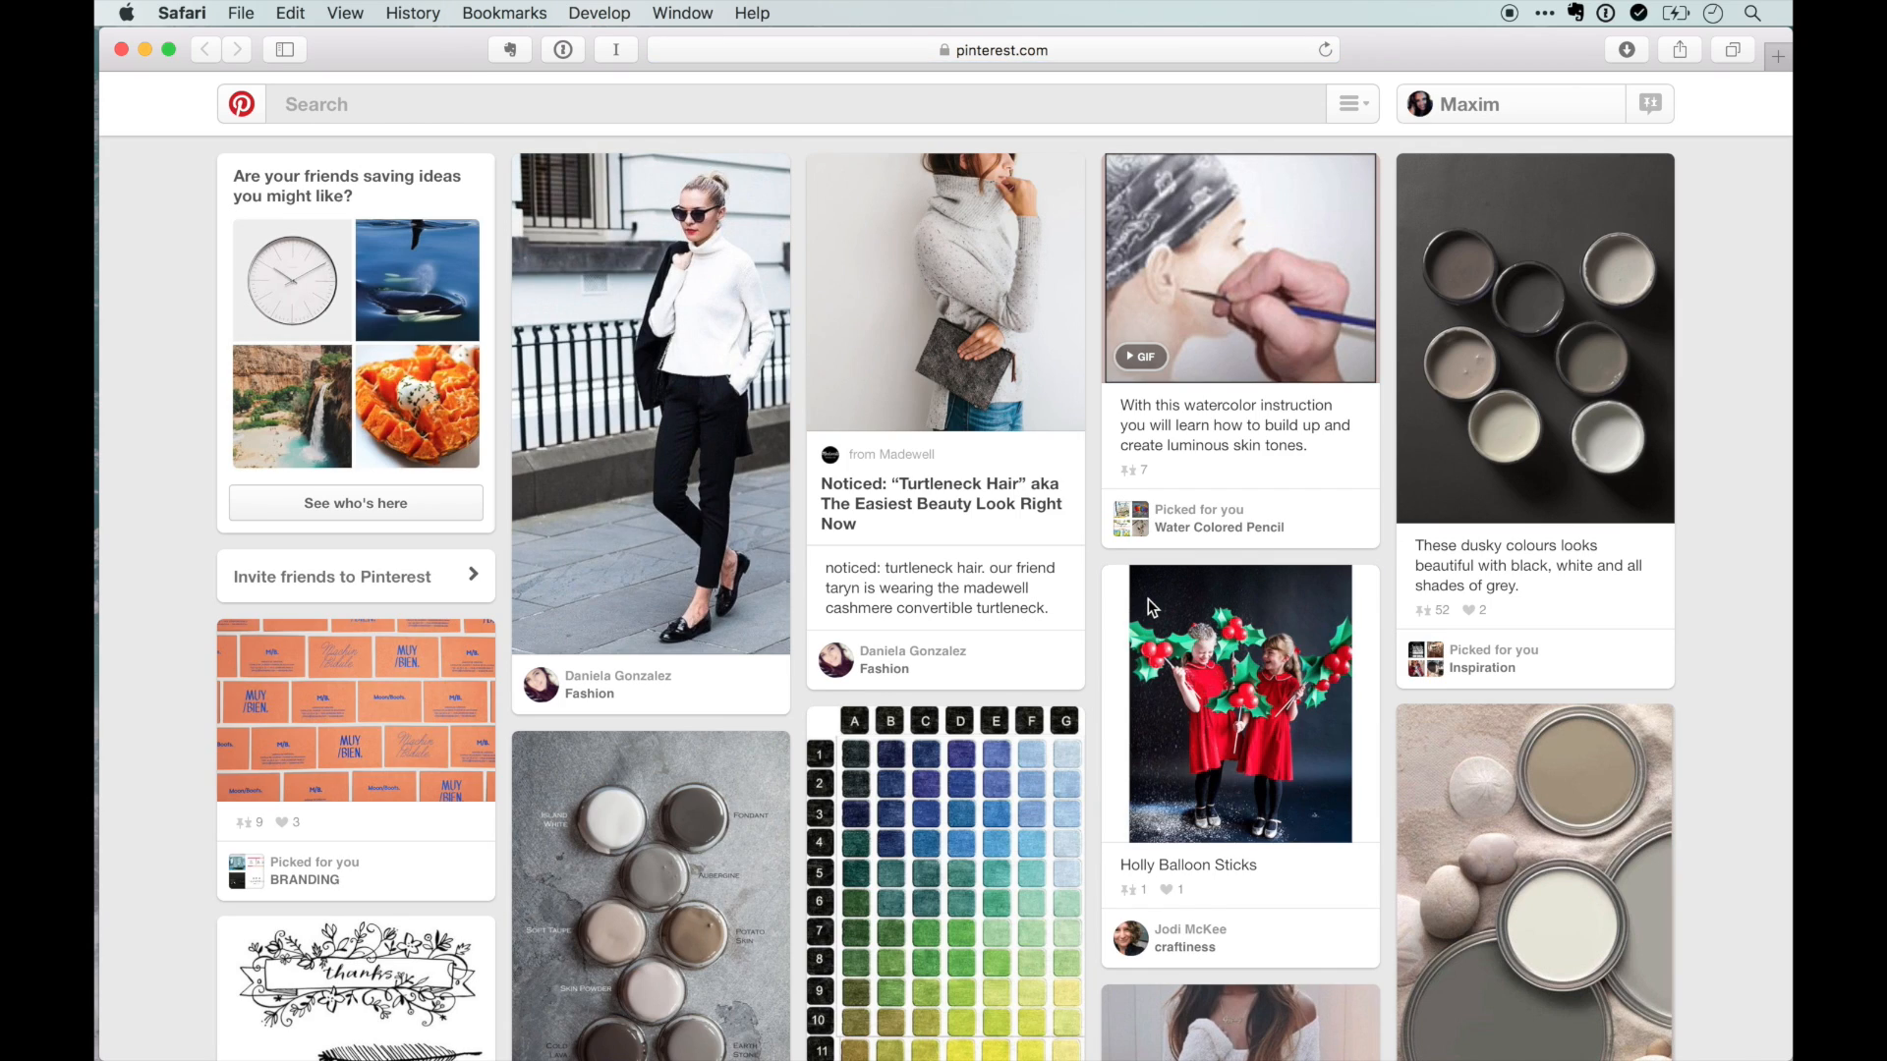
scroll(1148, 598, "down", 10)
scroll(1149, 743, "up", 10)
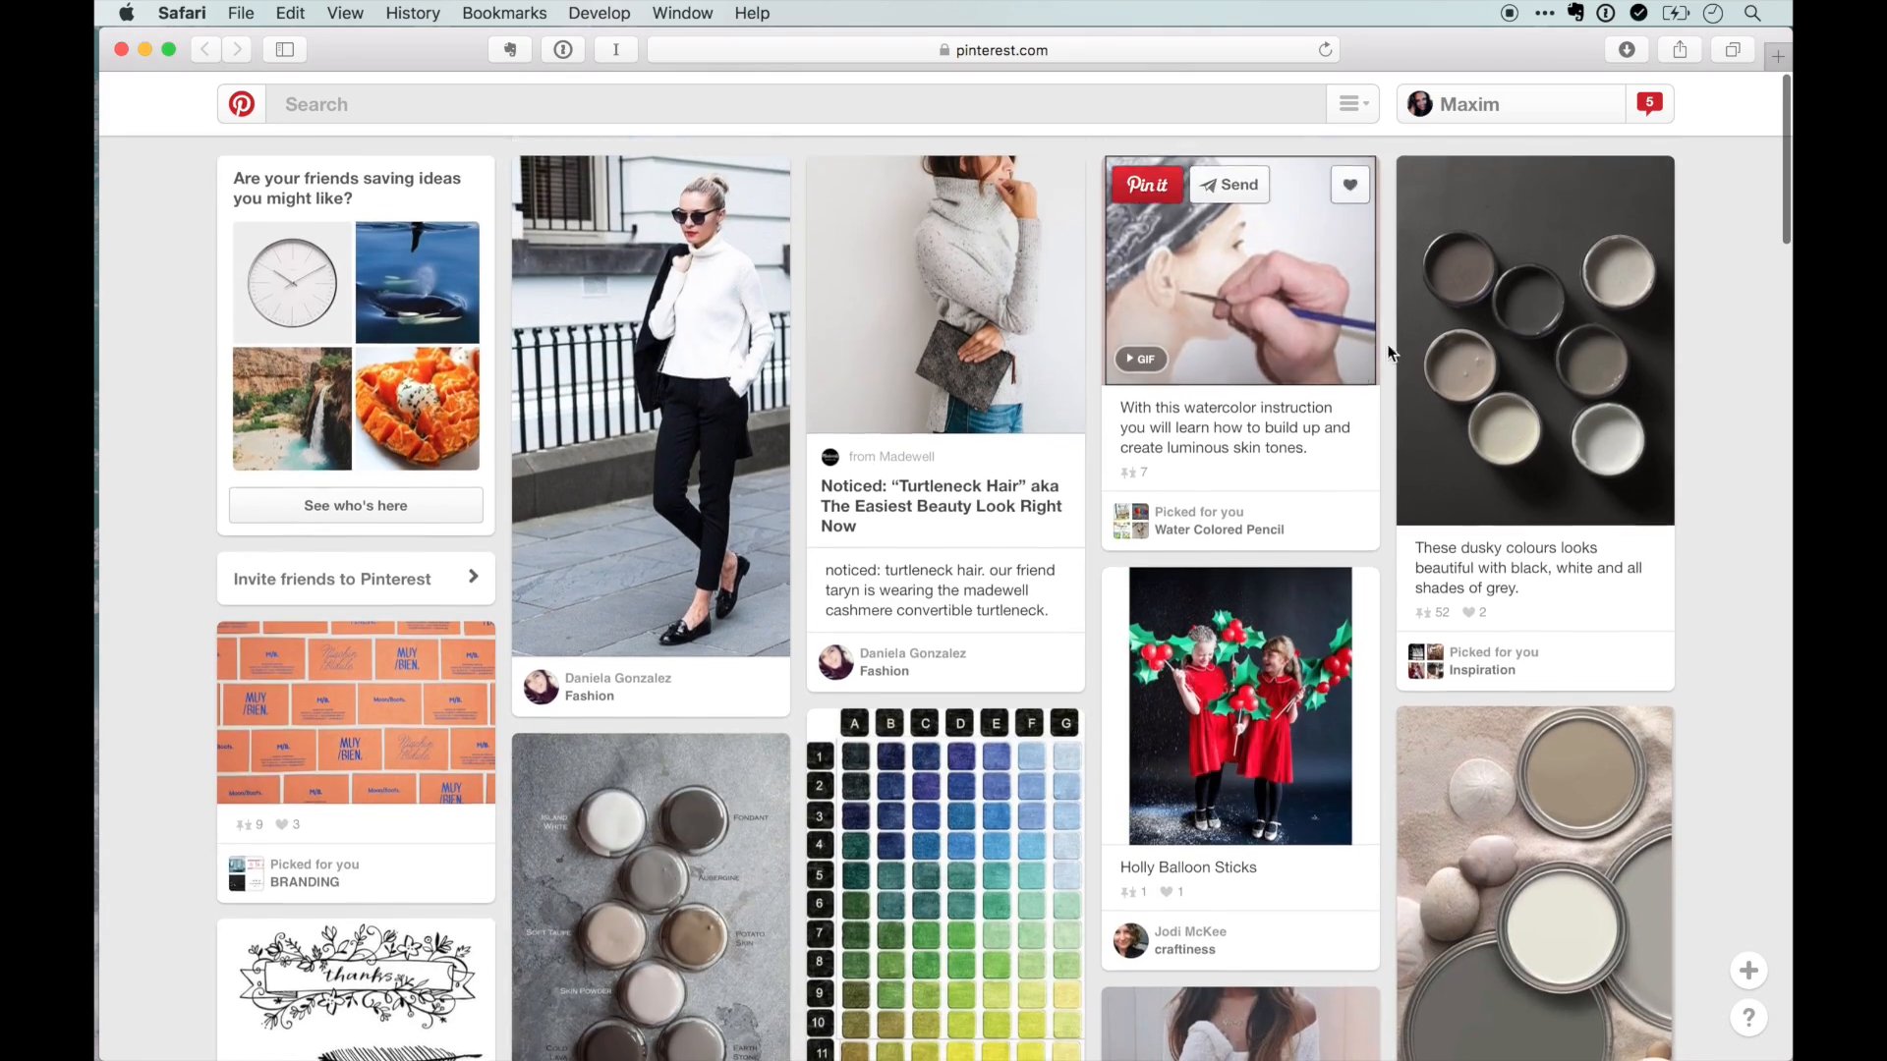
- Open the account's own Pinterest profile and look through its boards
left_click(1490, 111)
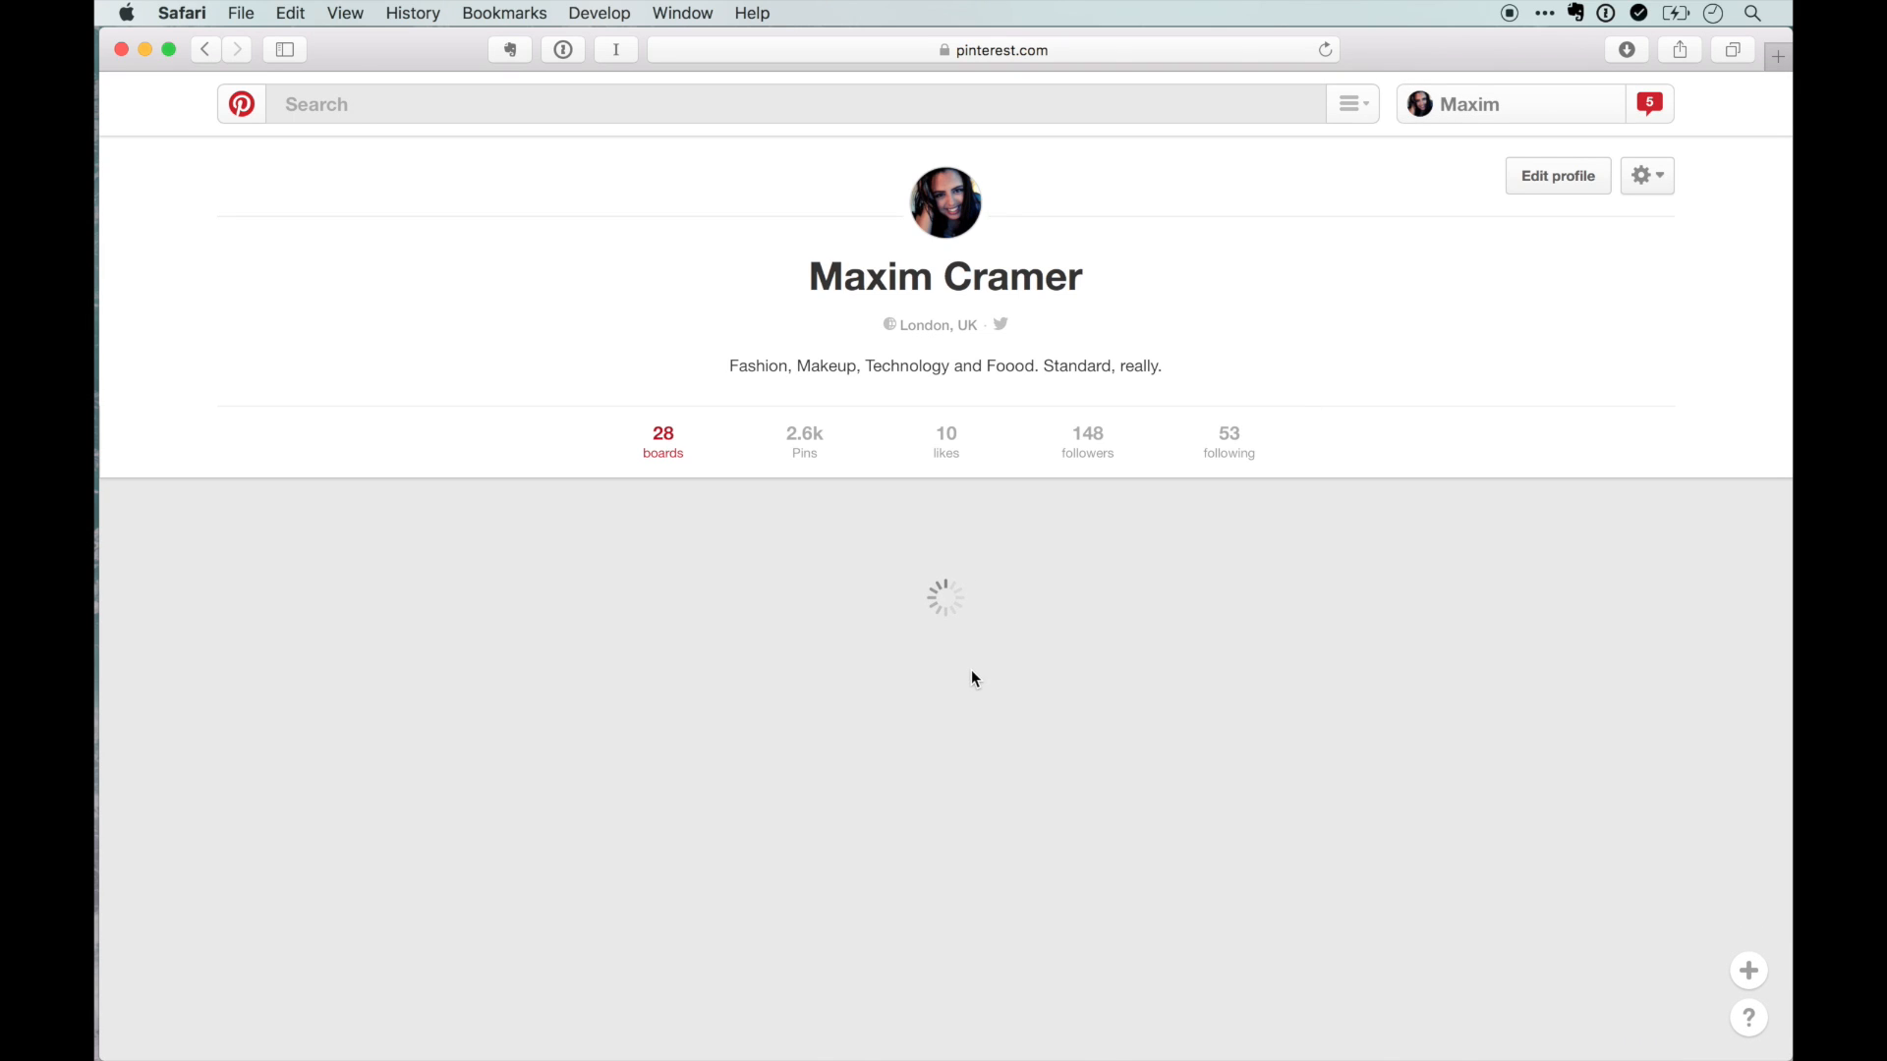
scroll(971, 678, "down", 5)
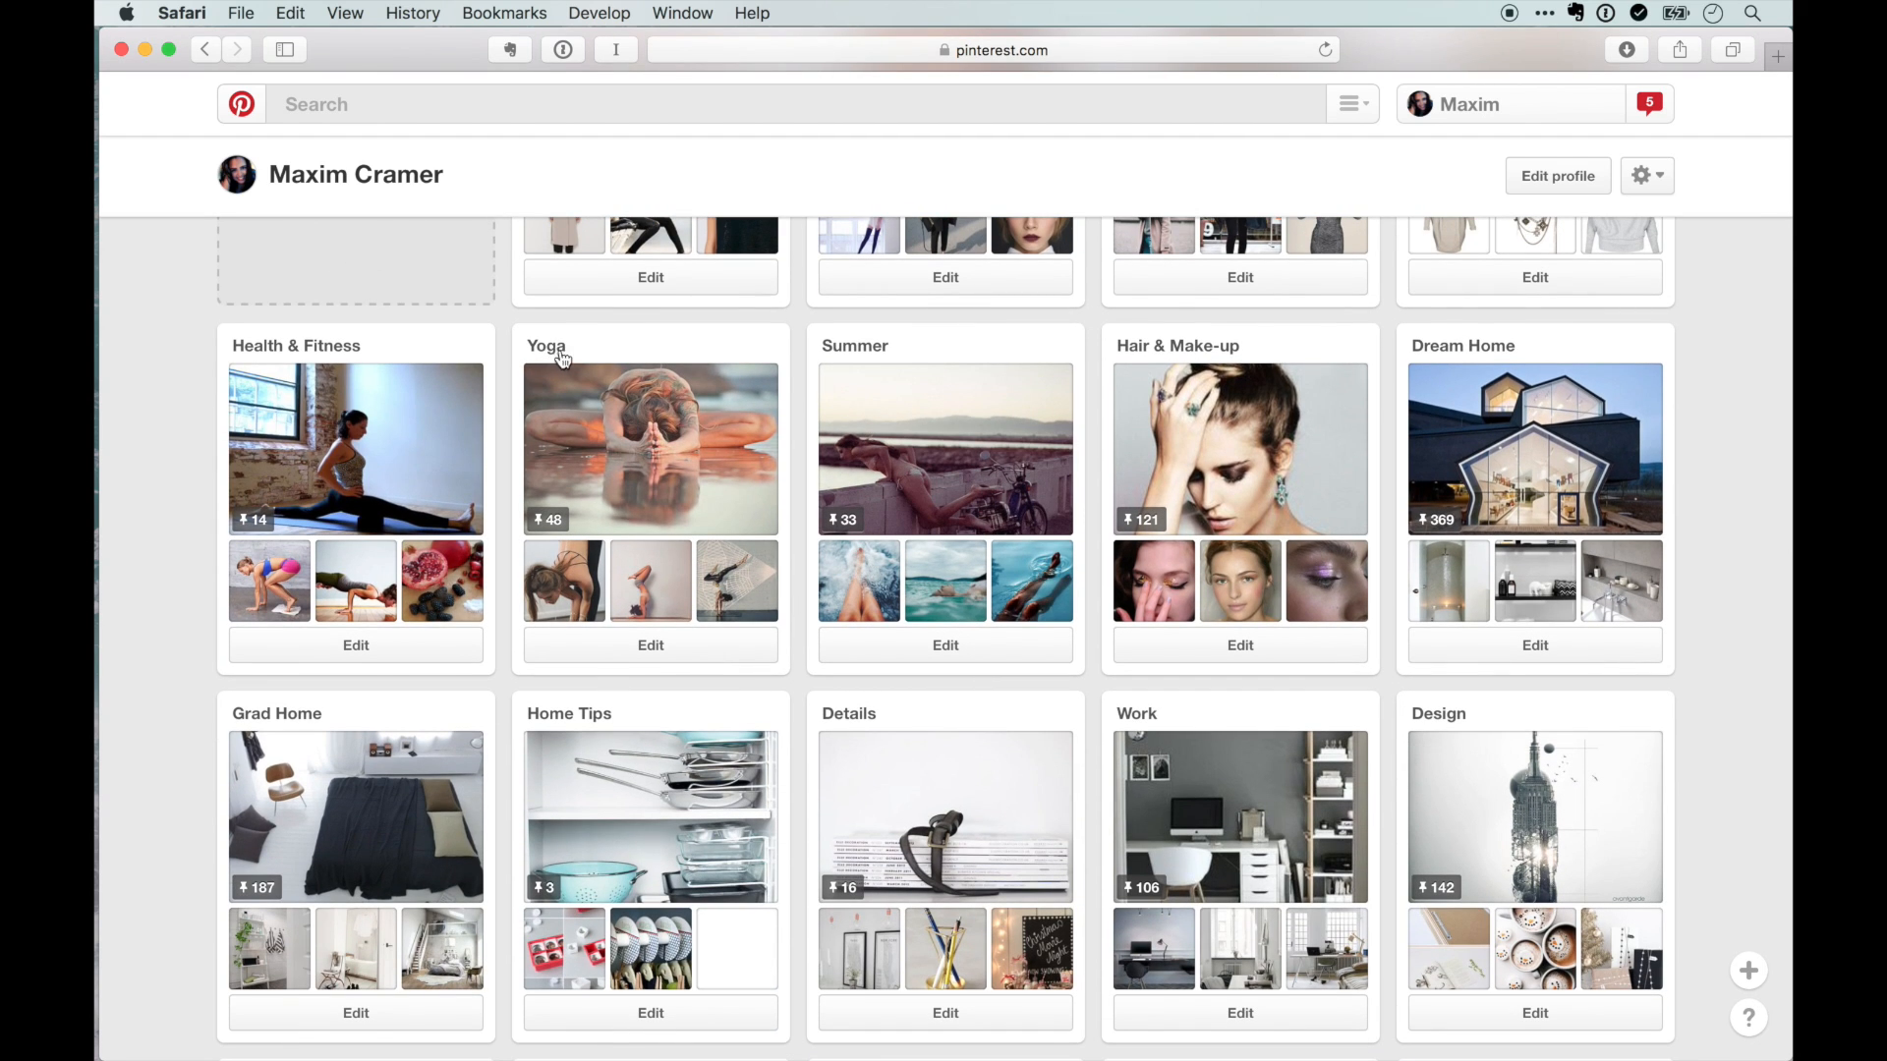
scroll(570, 363, "down", 3)
scroll(573, 364, "down", 6)
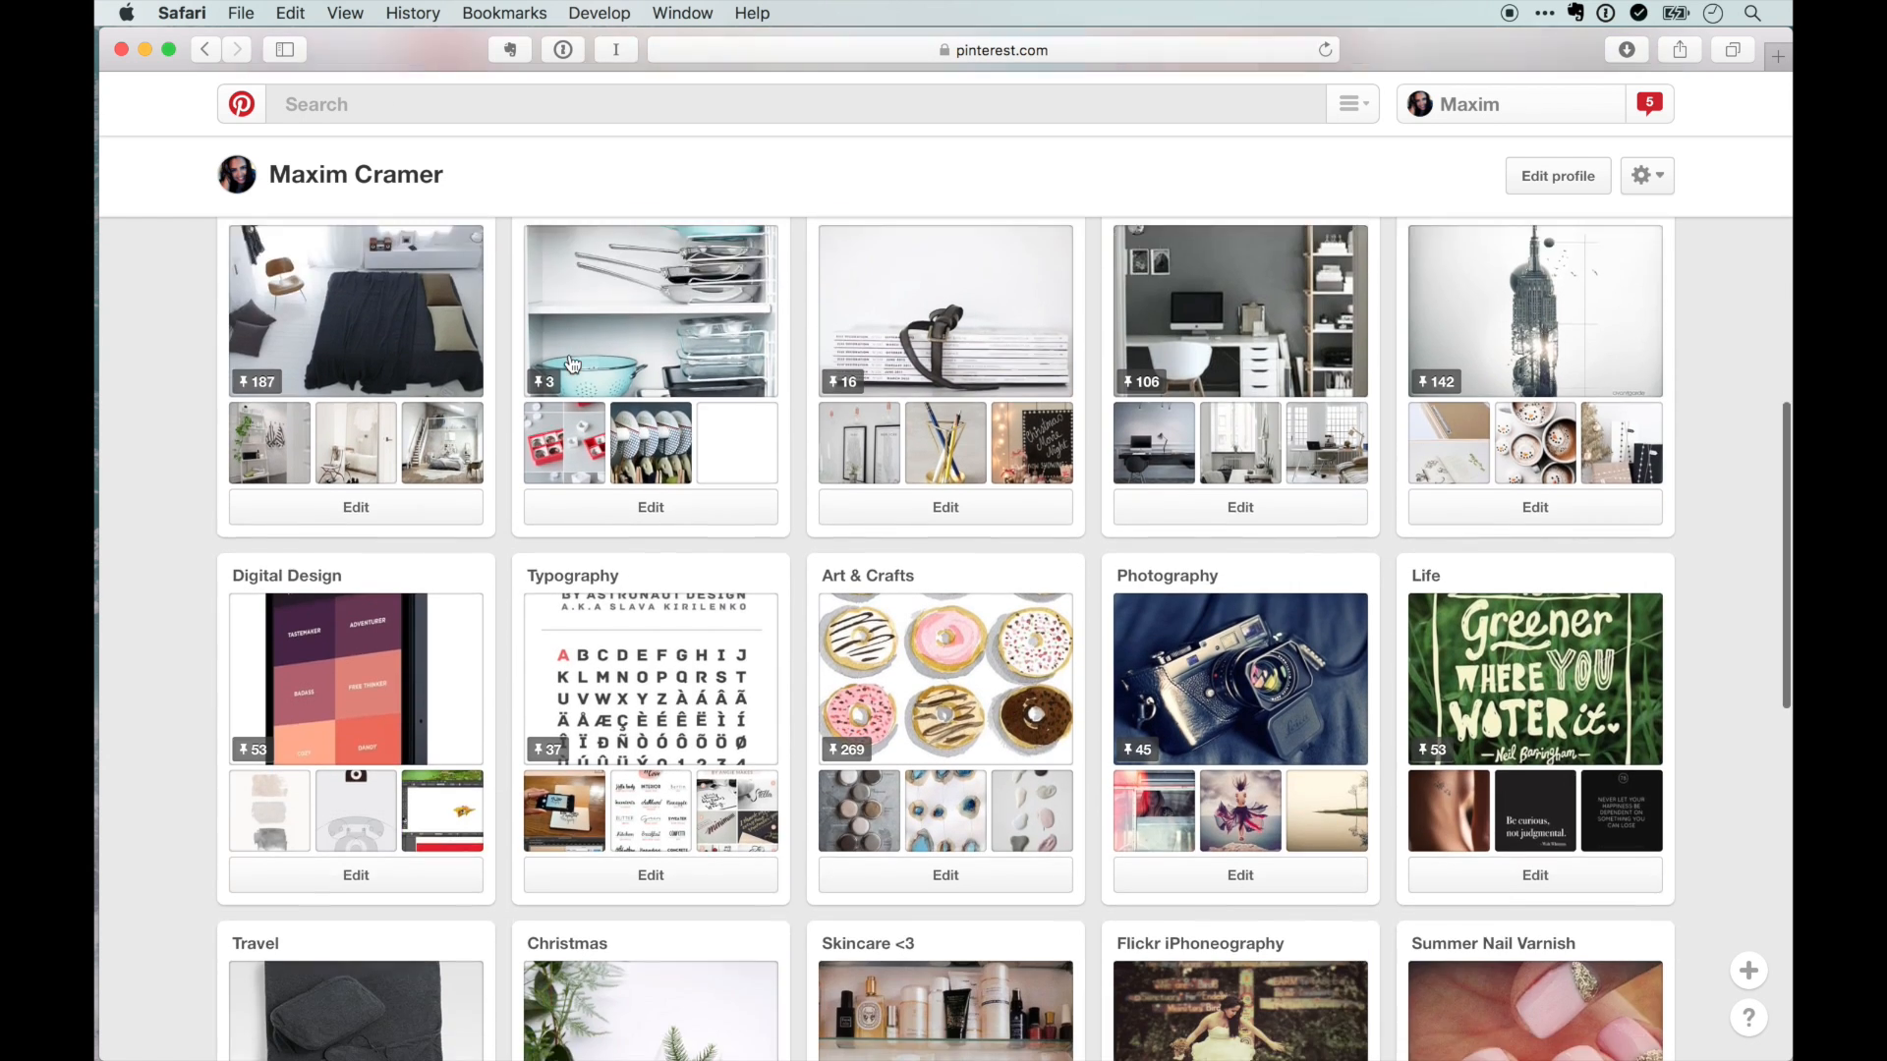
scroll(1012, 350, "up", 2)
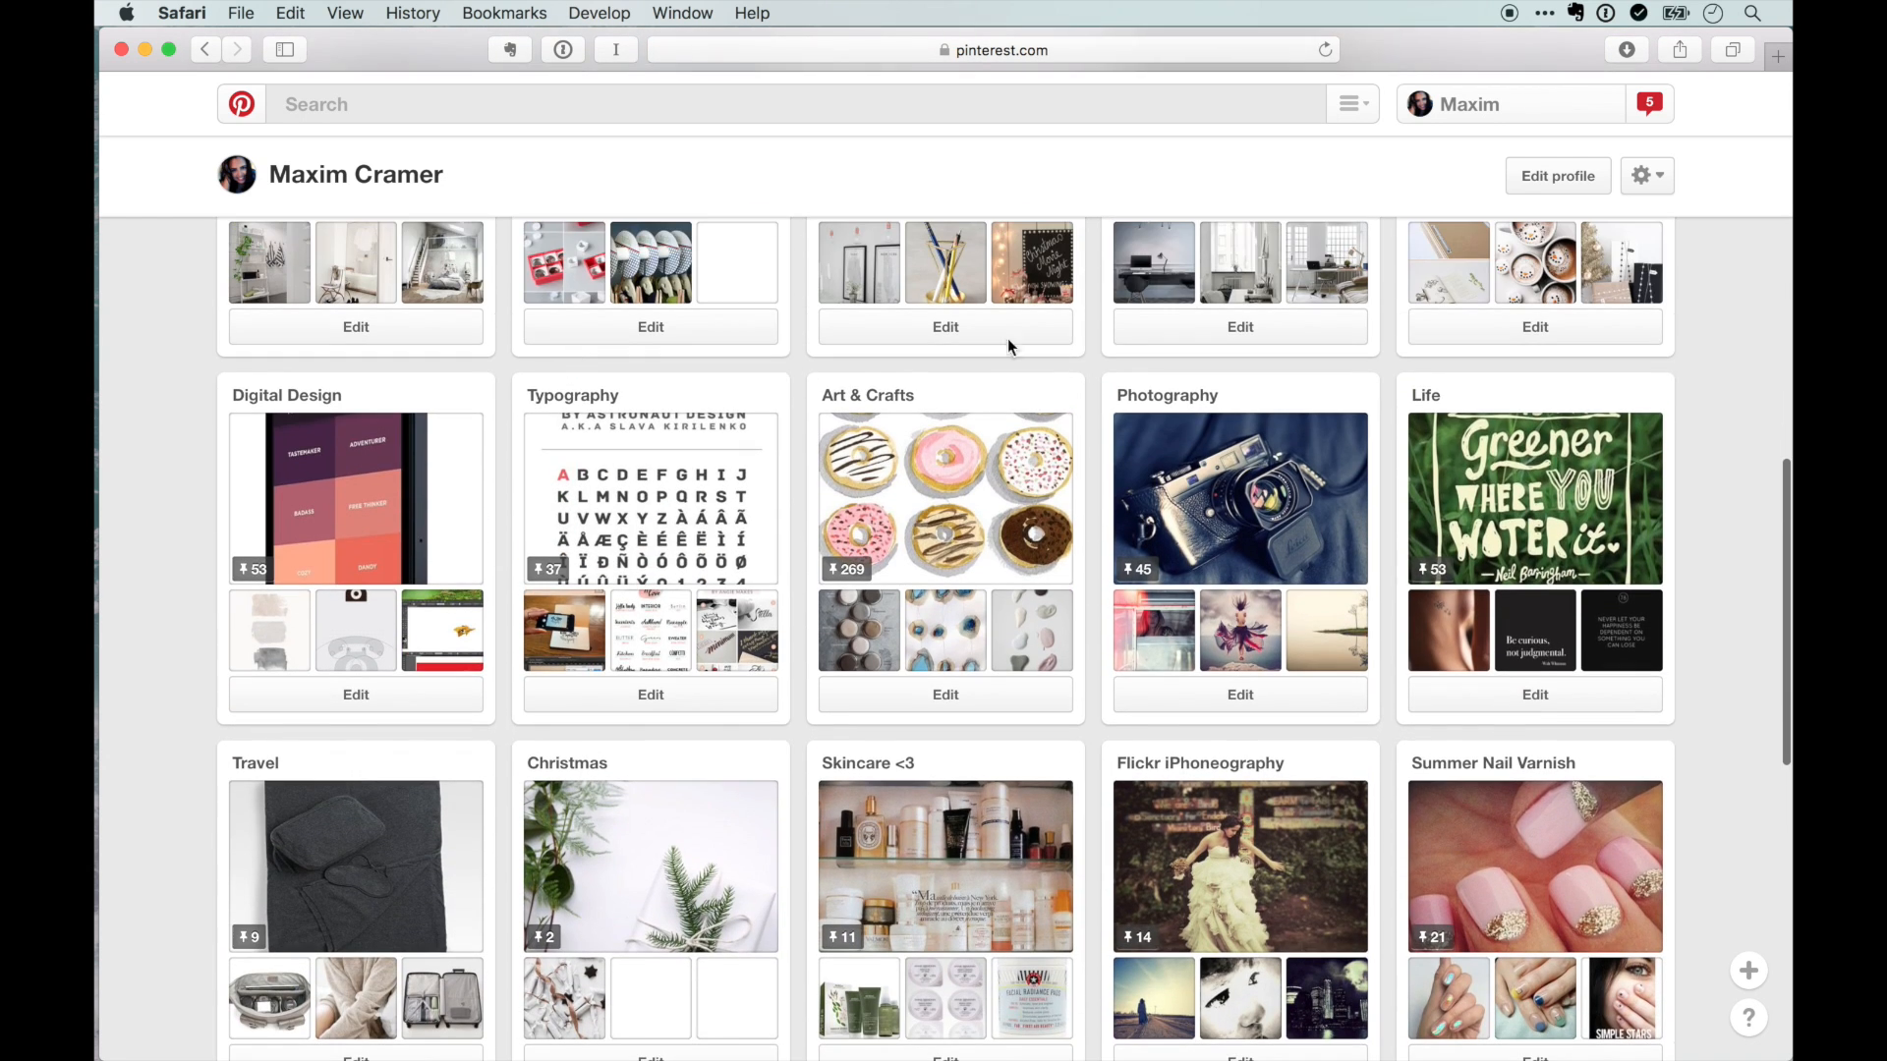
- Open the Life board and look through its pins
left_click(1433, 397)
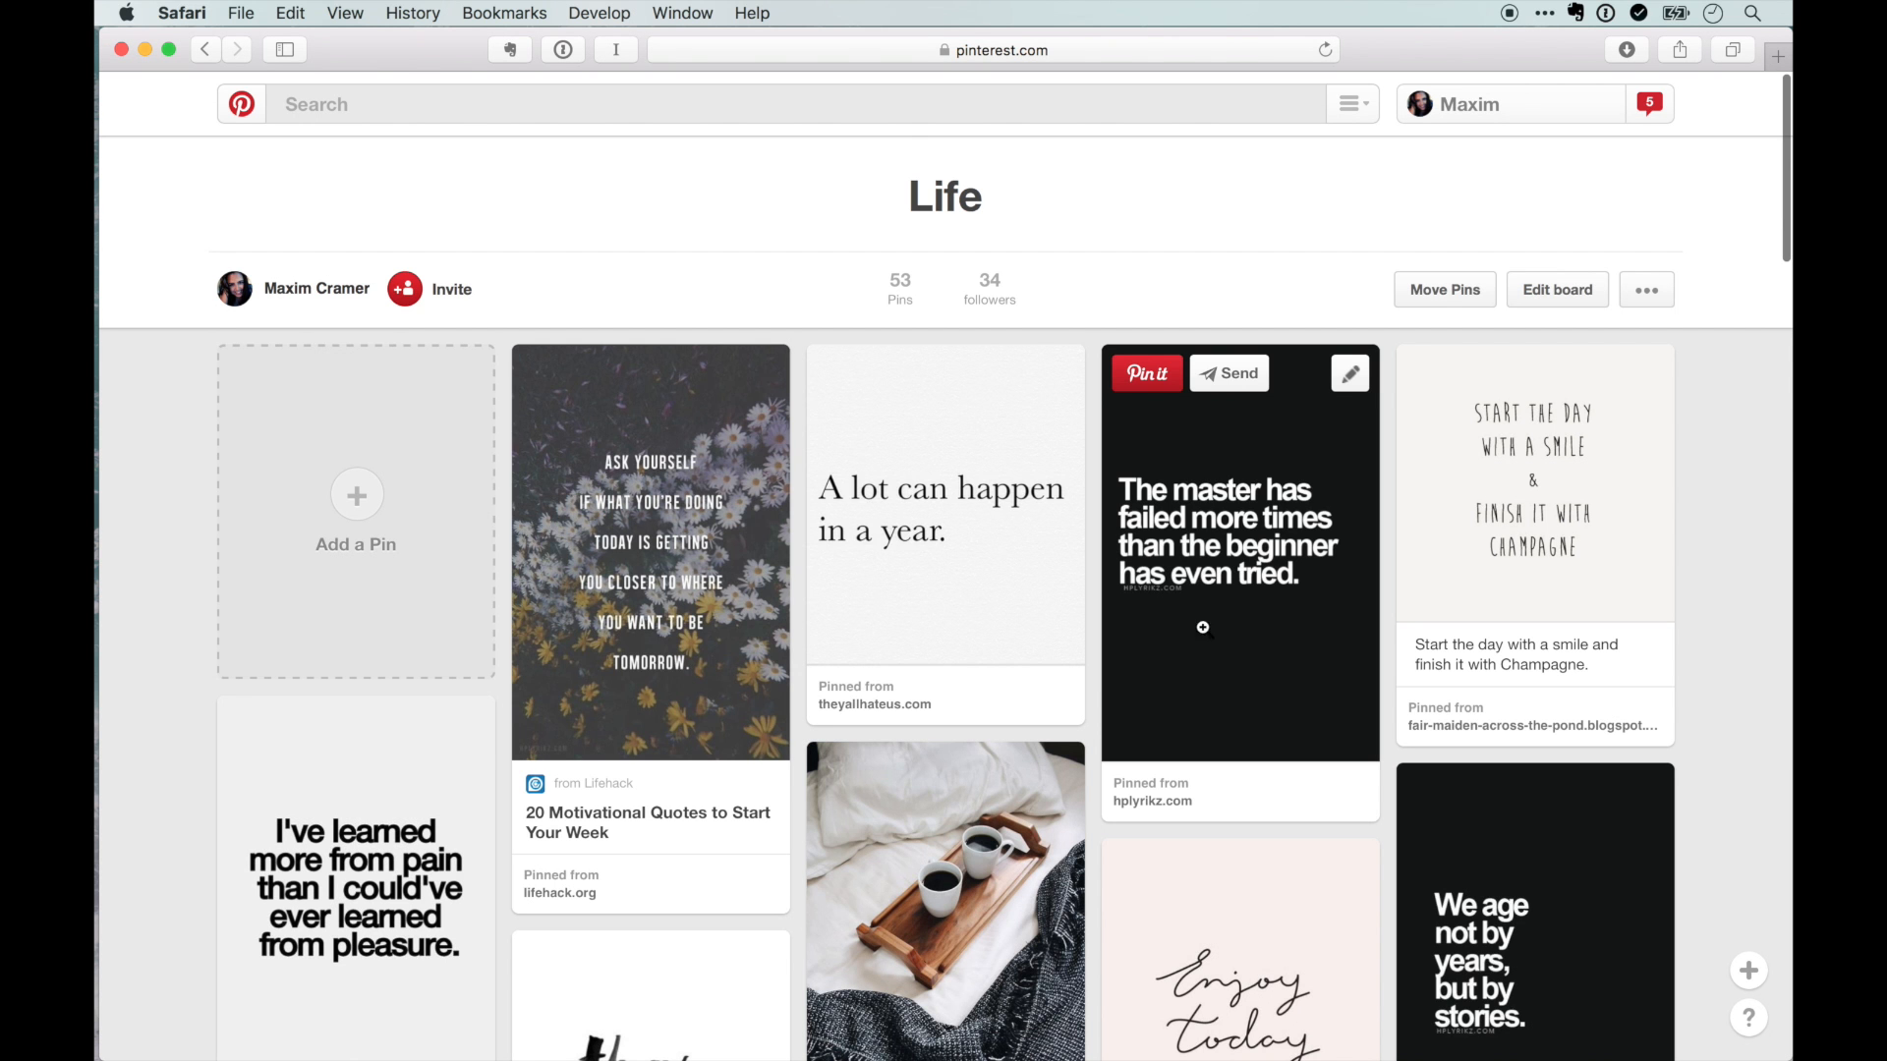
scroll(1203, 571, "down", 12)
scroll(1204, 664, "down", 14)
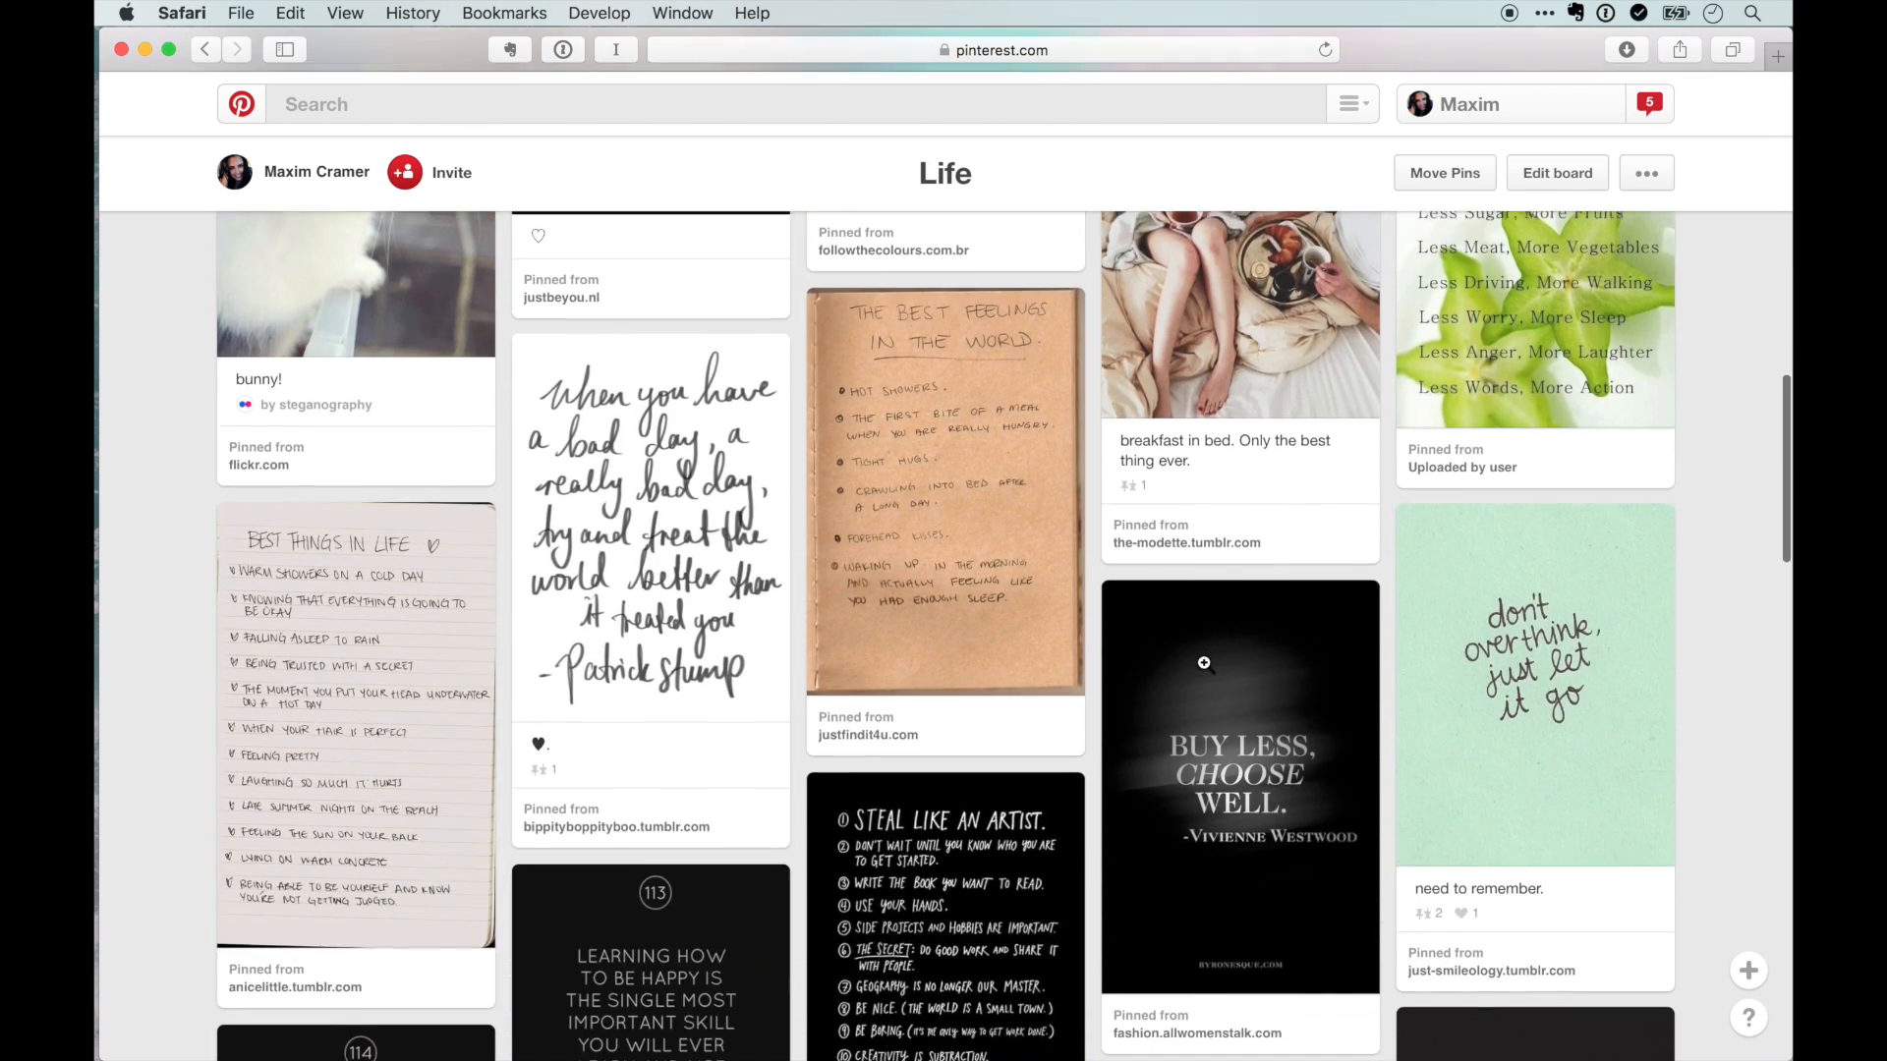
scroll(1204, 663, "up", 4)
scroll(1203, 664, "up", 10)
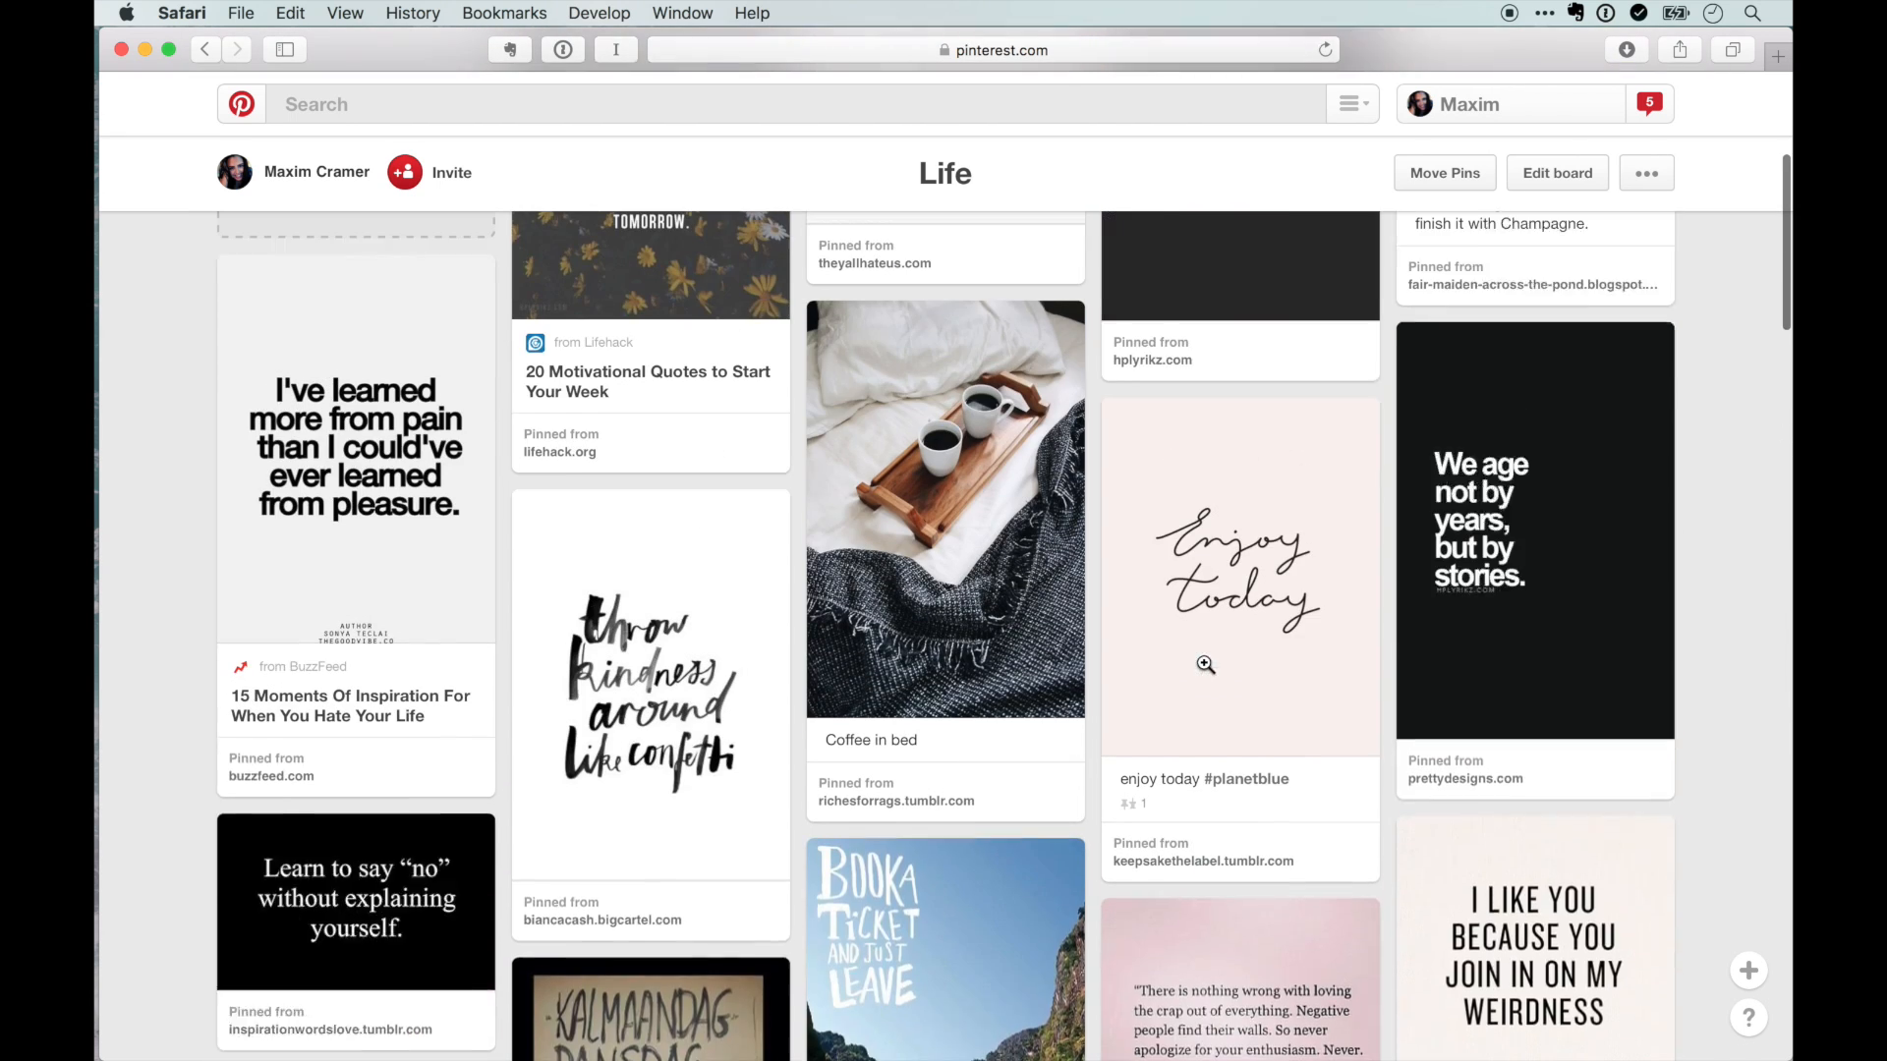
- Search Pinterest for "japan" and look through the resulting pins
left_click(1195, 106)
type("japan")
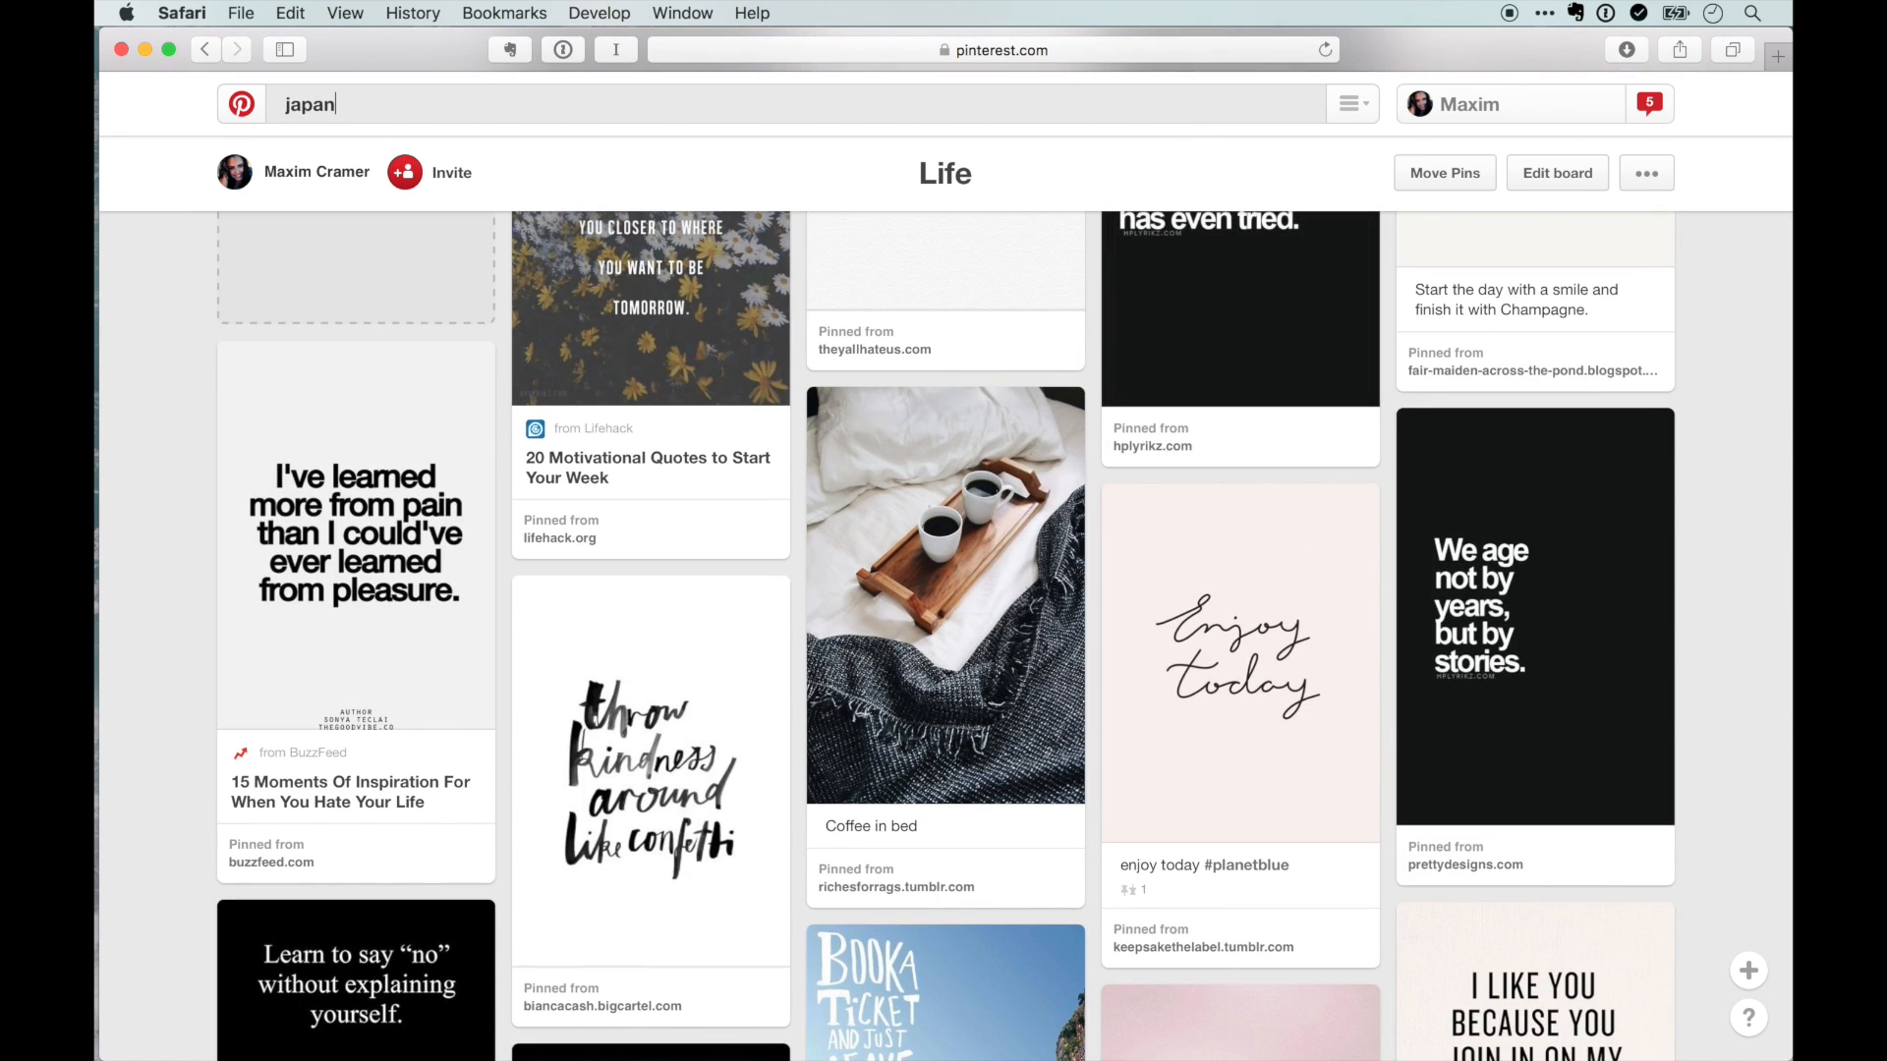
key("Return")
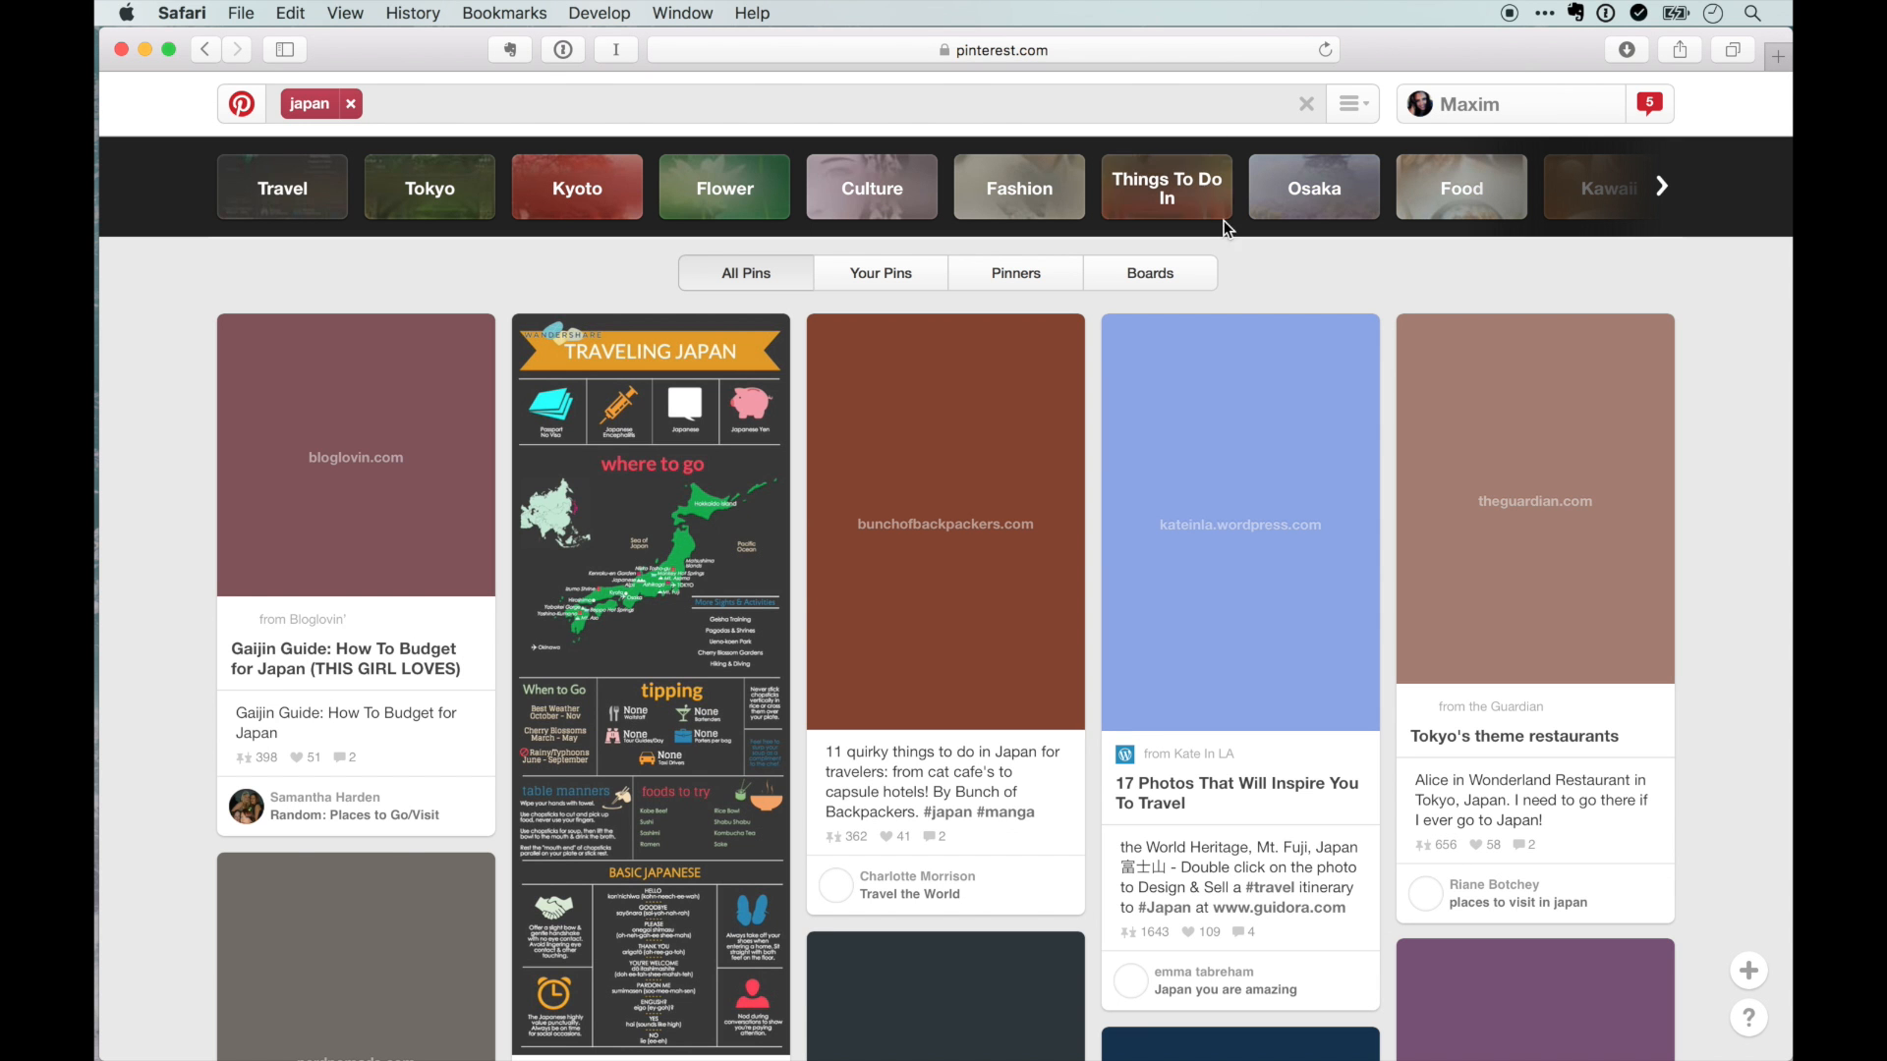
scroll(1191, 765, "down", 10)
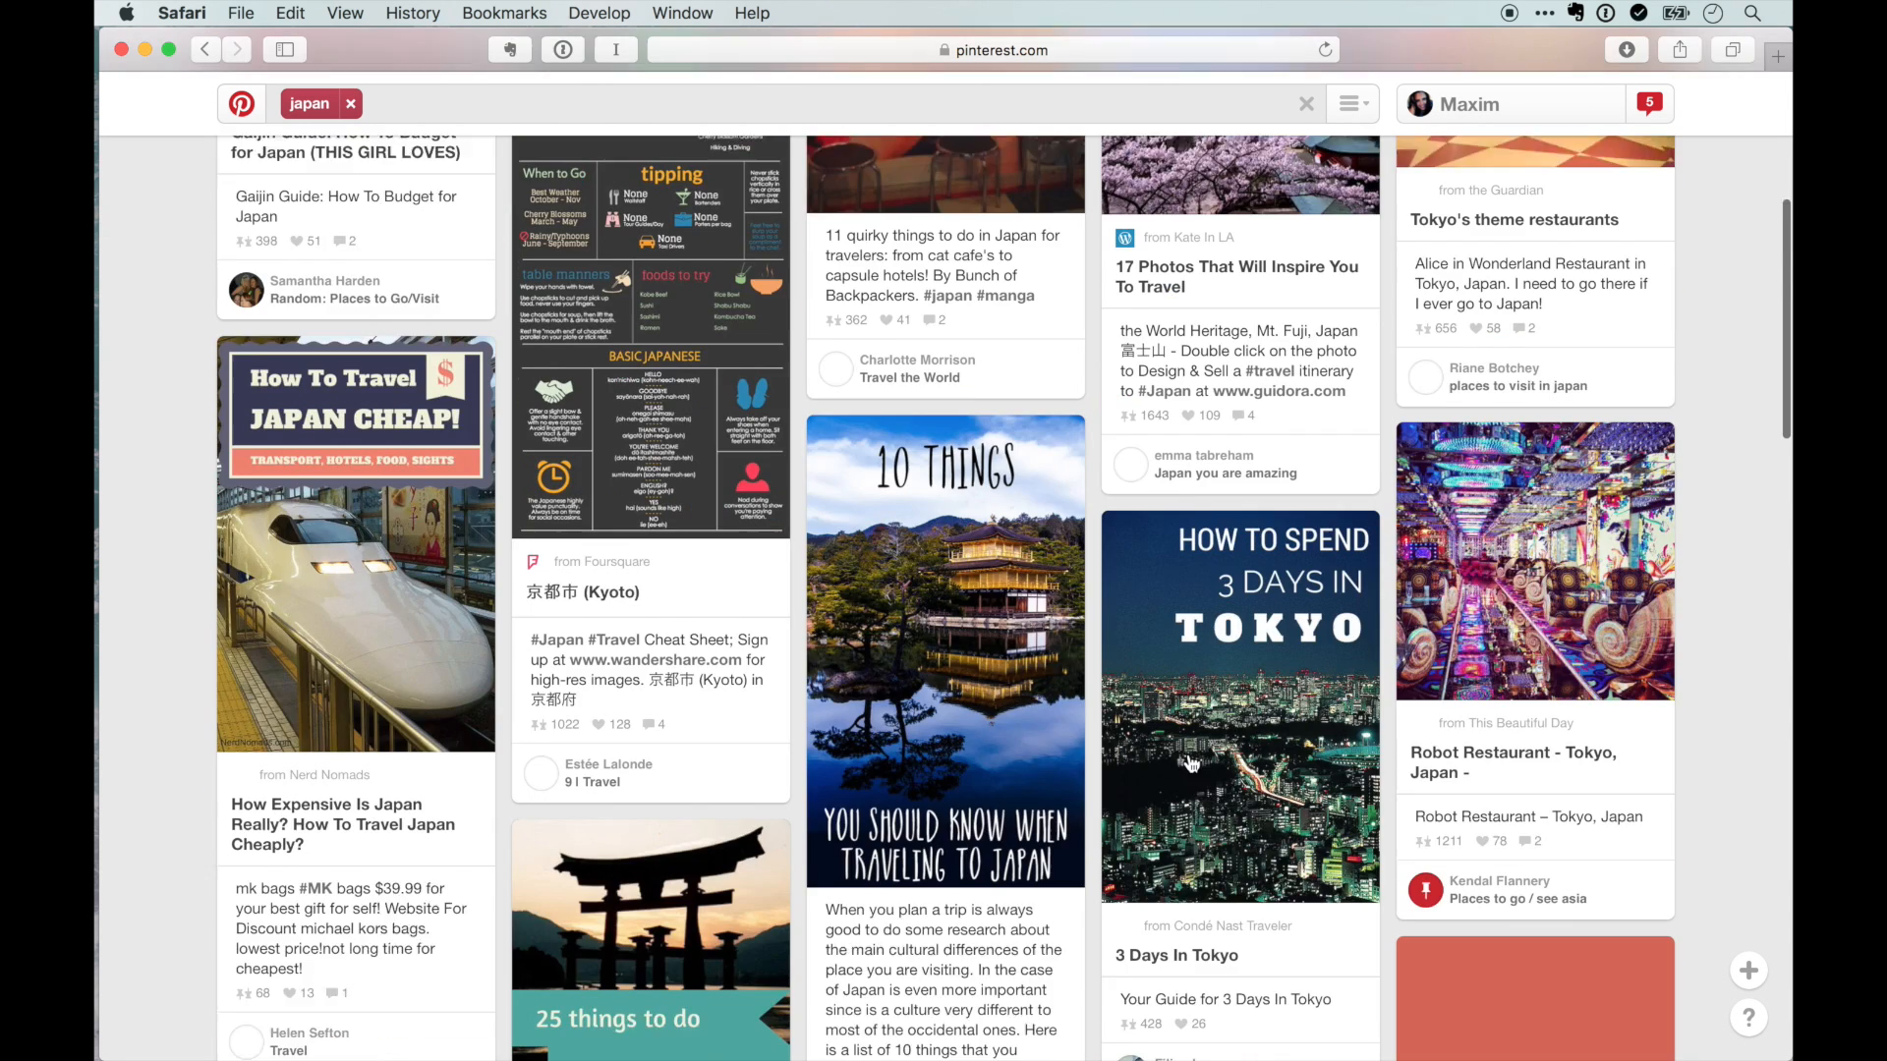
scroll(1190, 756, "down", 5)
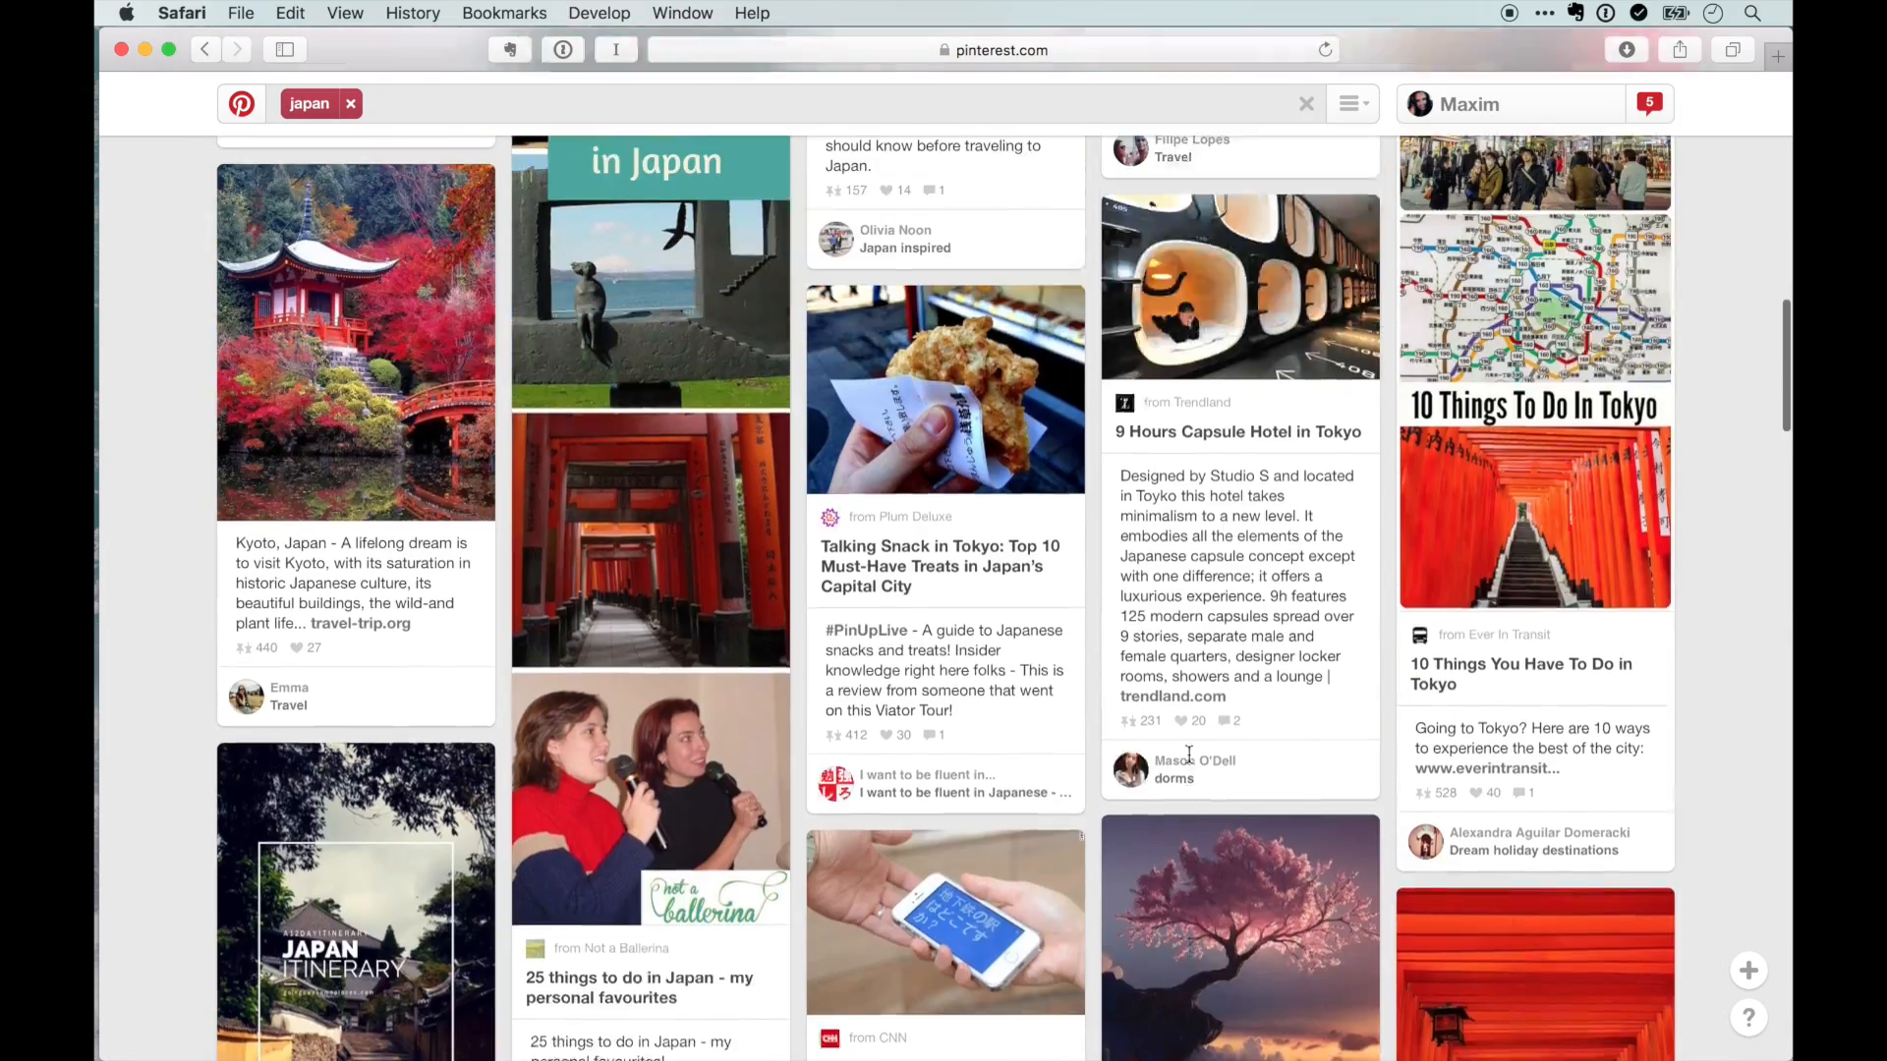
scroll(1297, 629, "up", 2)
scroll(1402, 506, "up", 5)
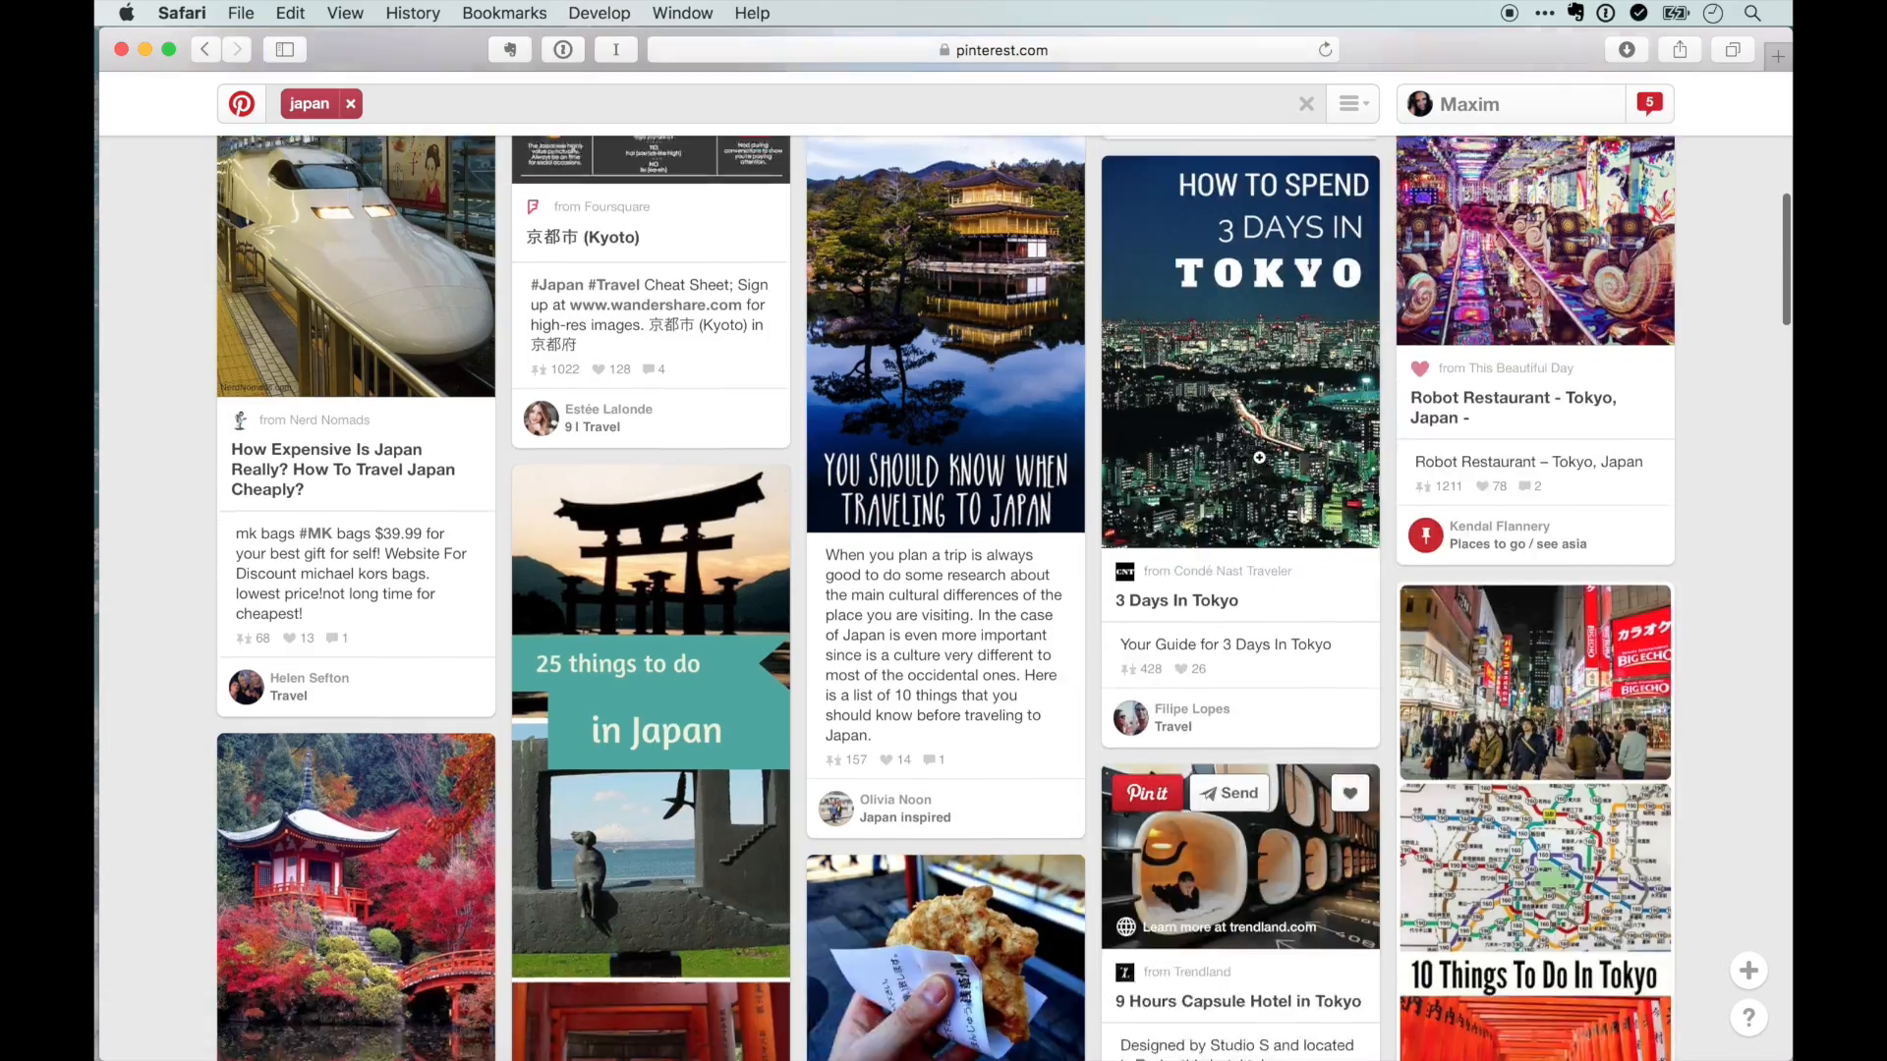
scroll(1013, 391, "down", 15)
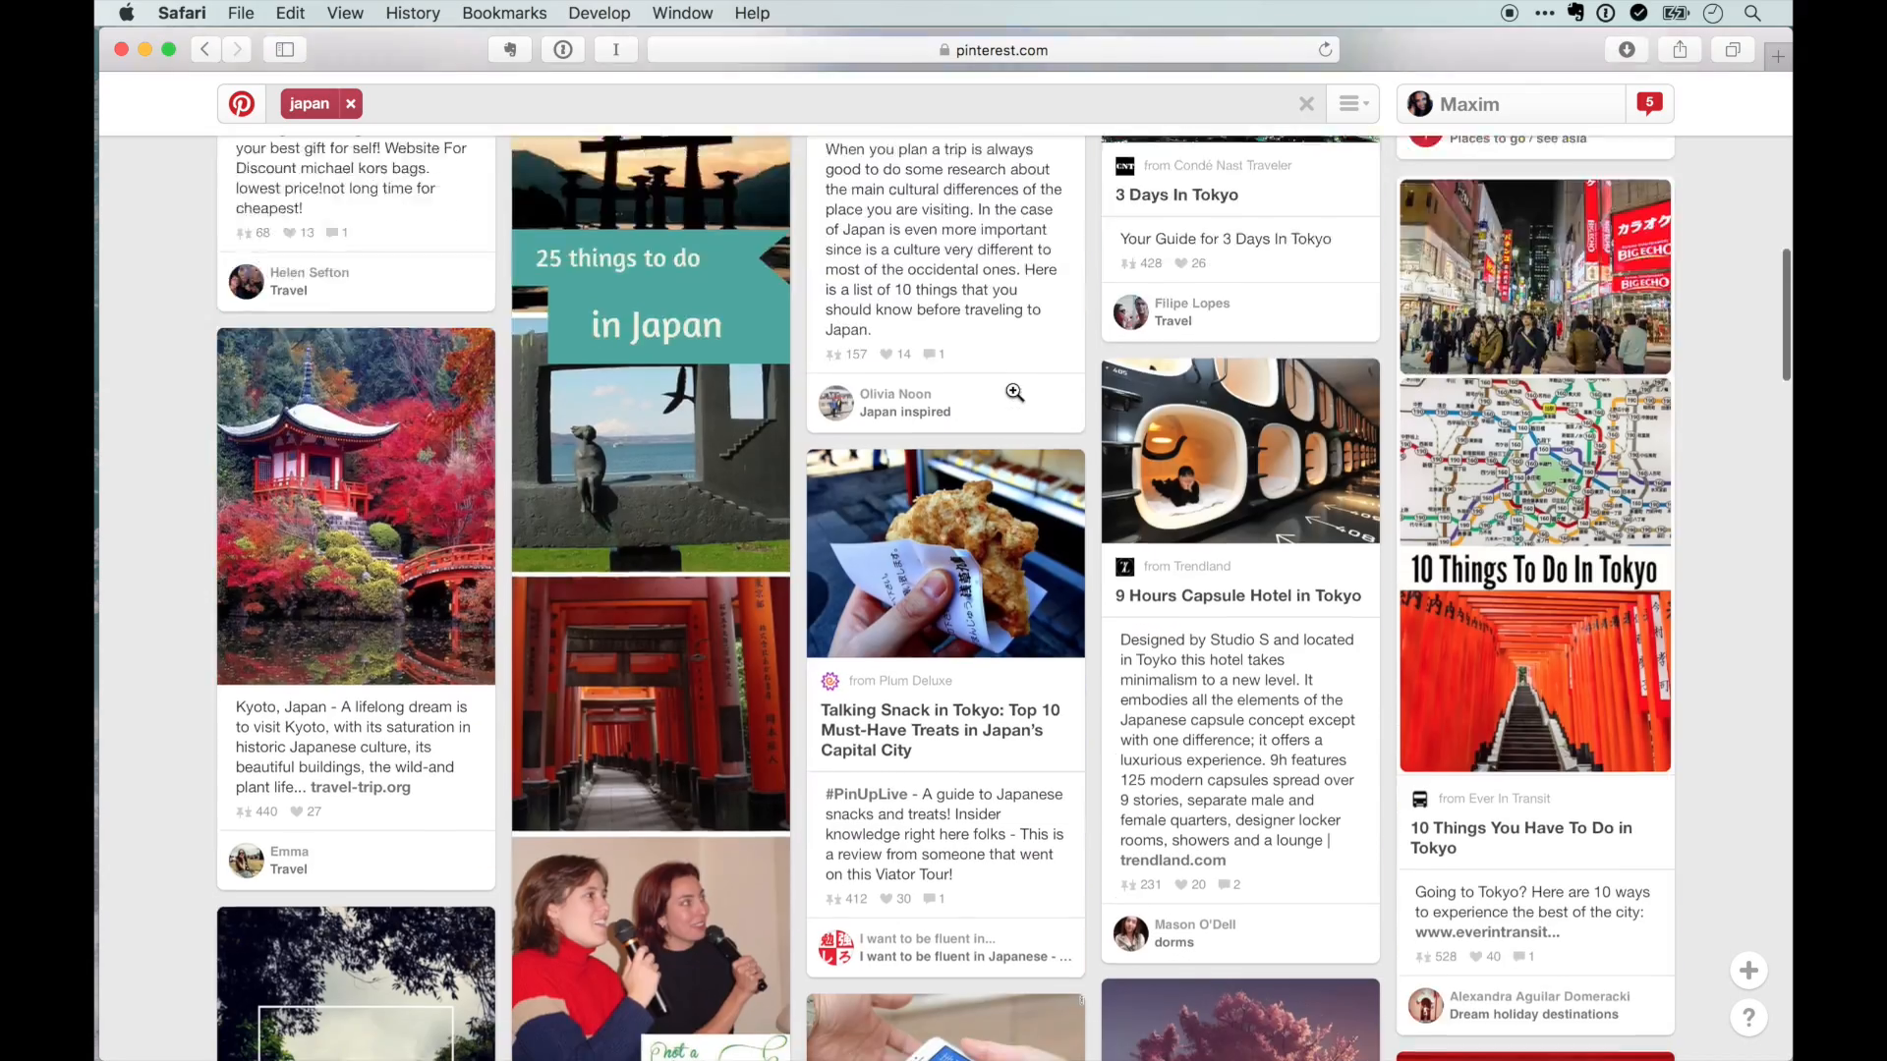
scroll(1013, 391, "up", 3)
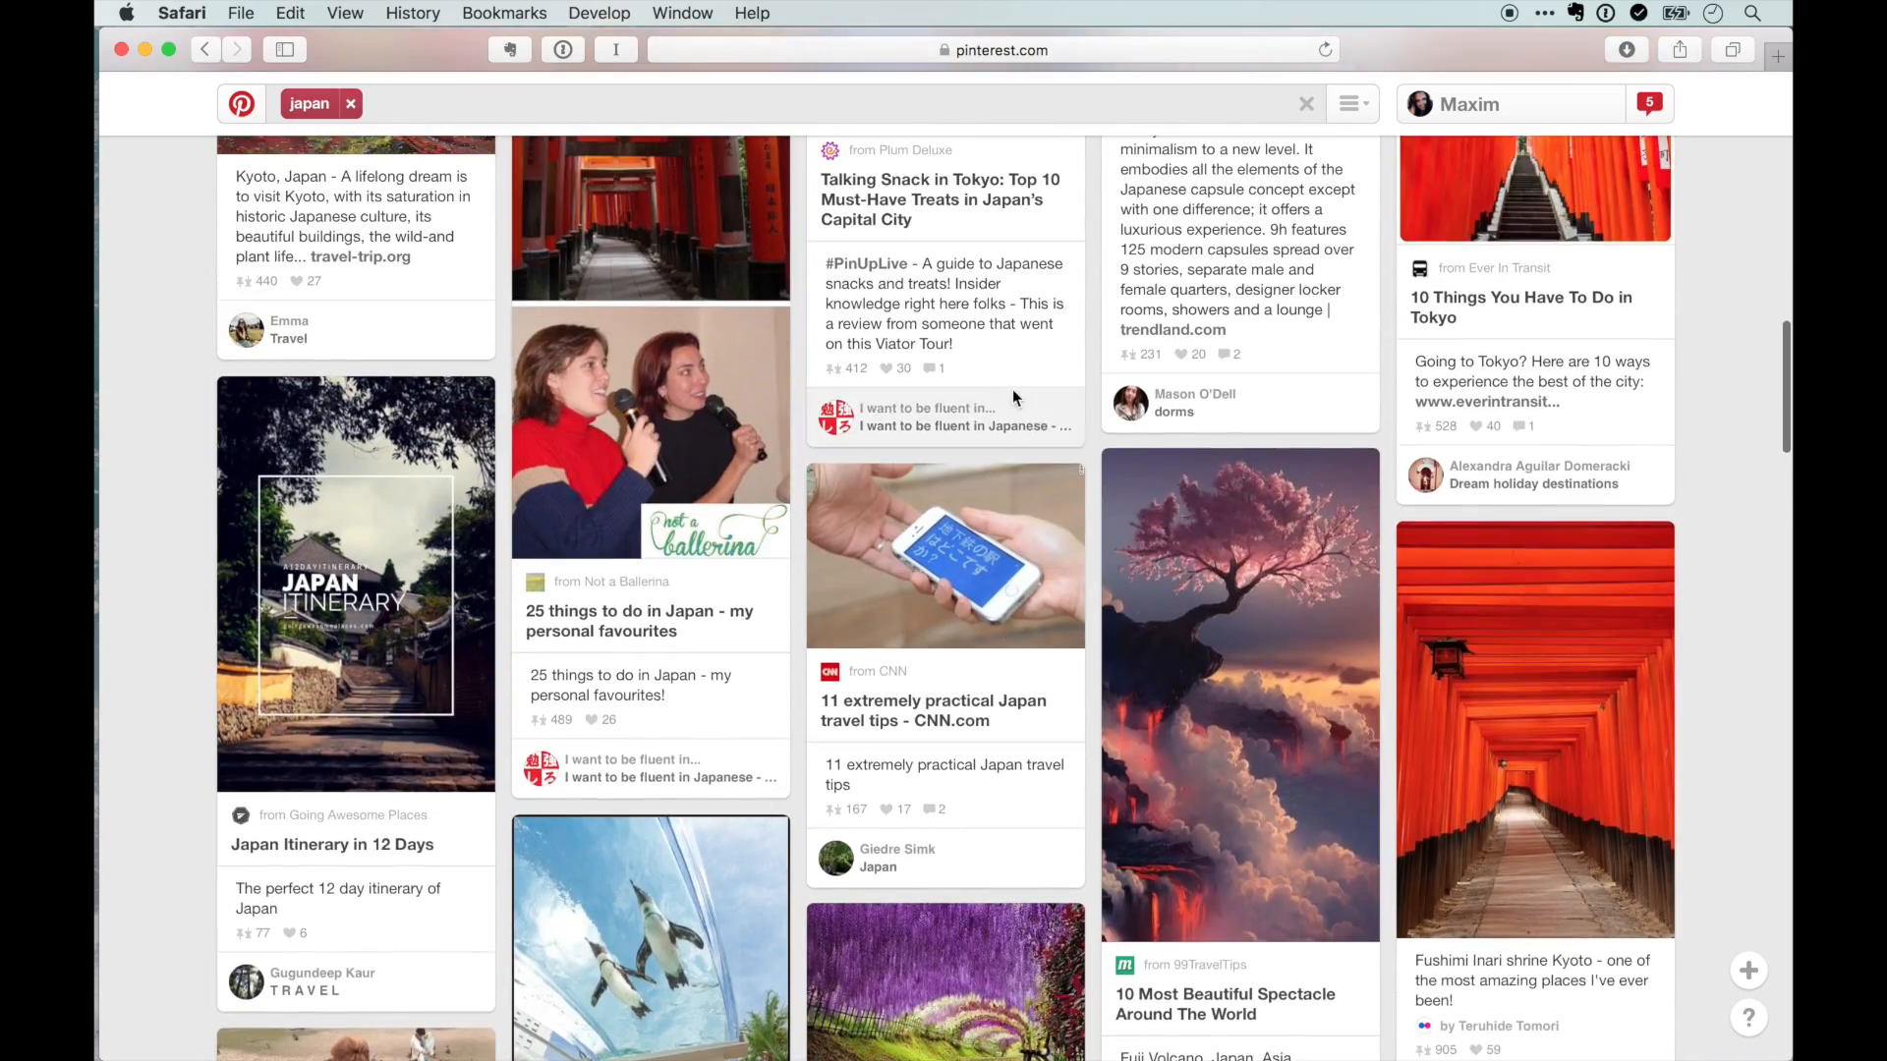
- View the pin of the pink blossom tree on a cliff, close it and look further through the japan pins
left_click(1244, 582)
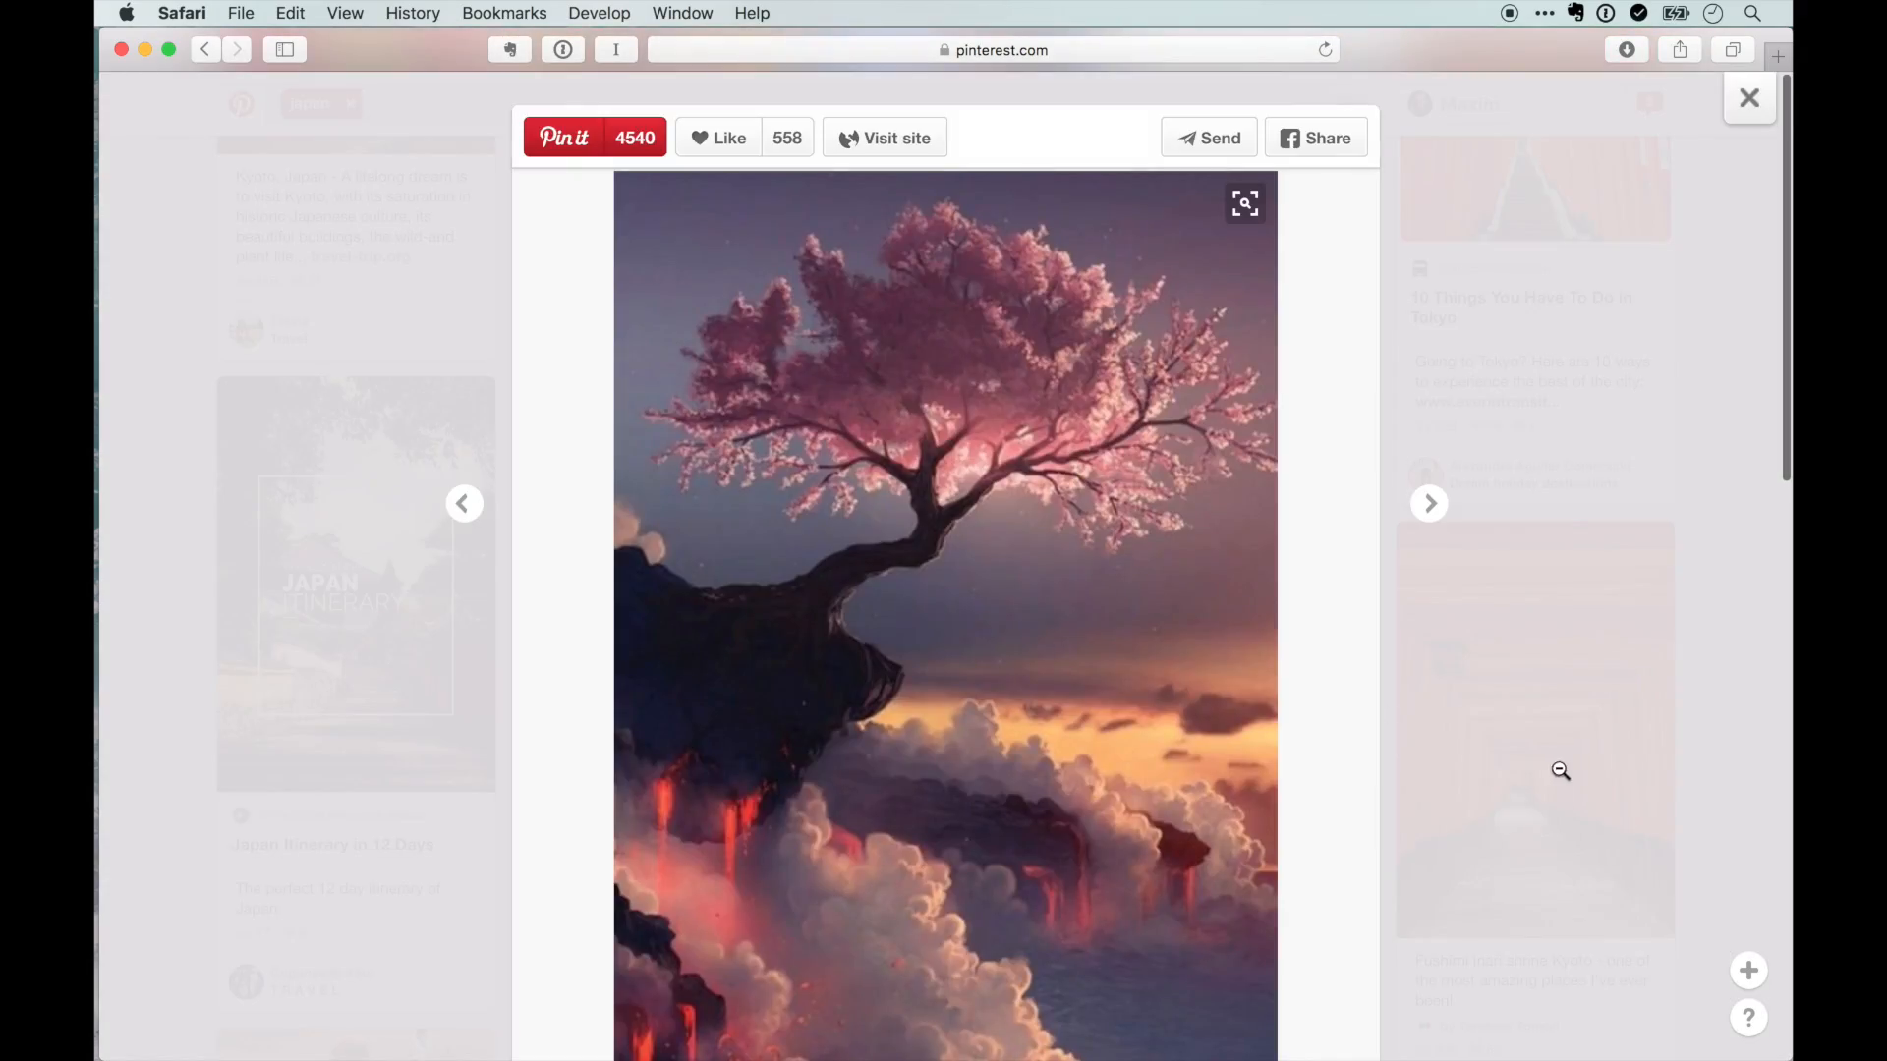
left_click(1607, 794)
scroll(1607, 794, "down", 20)
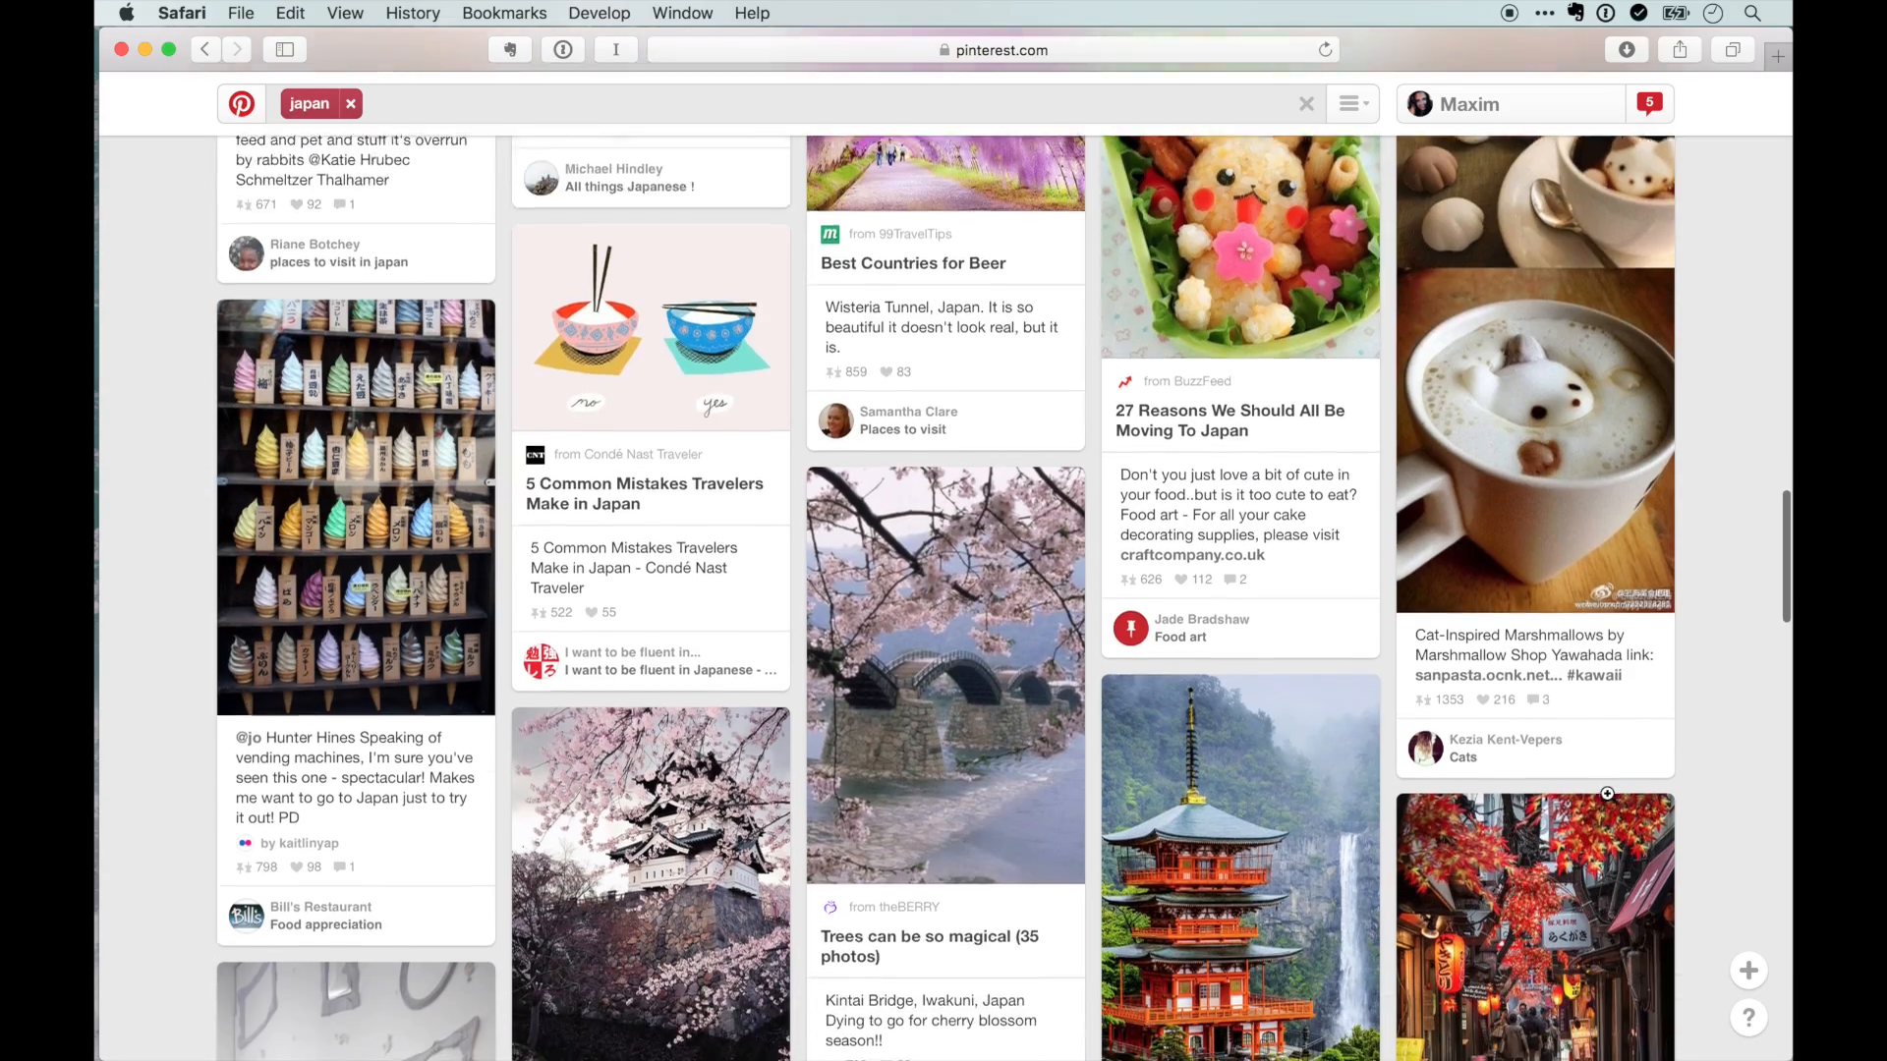
scroll(1609, 803, "down", 7)
scroll(1608, 803, "up", 4)
scroll(1608, 803, "down", 10)
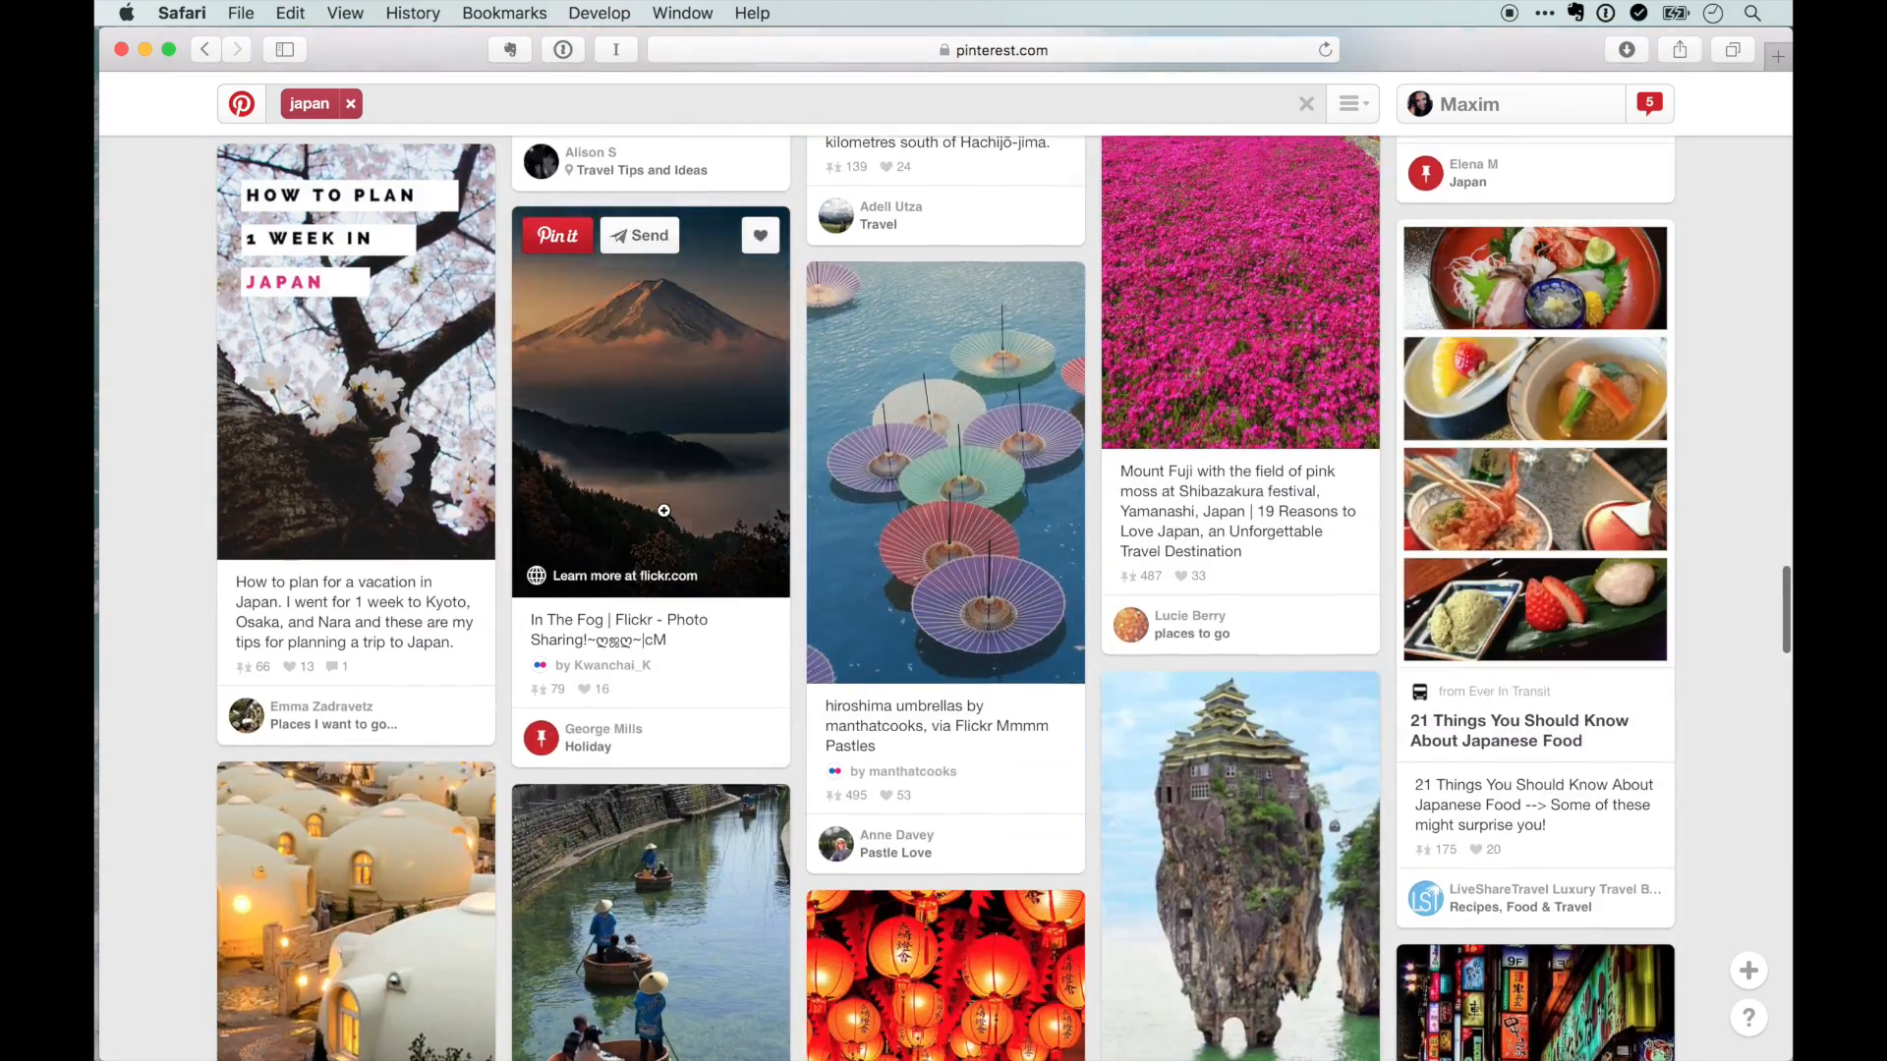
- View the "In The Fog" mountain pin enlarged, close it and continue through the japan pins
left_click(752, 579)
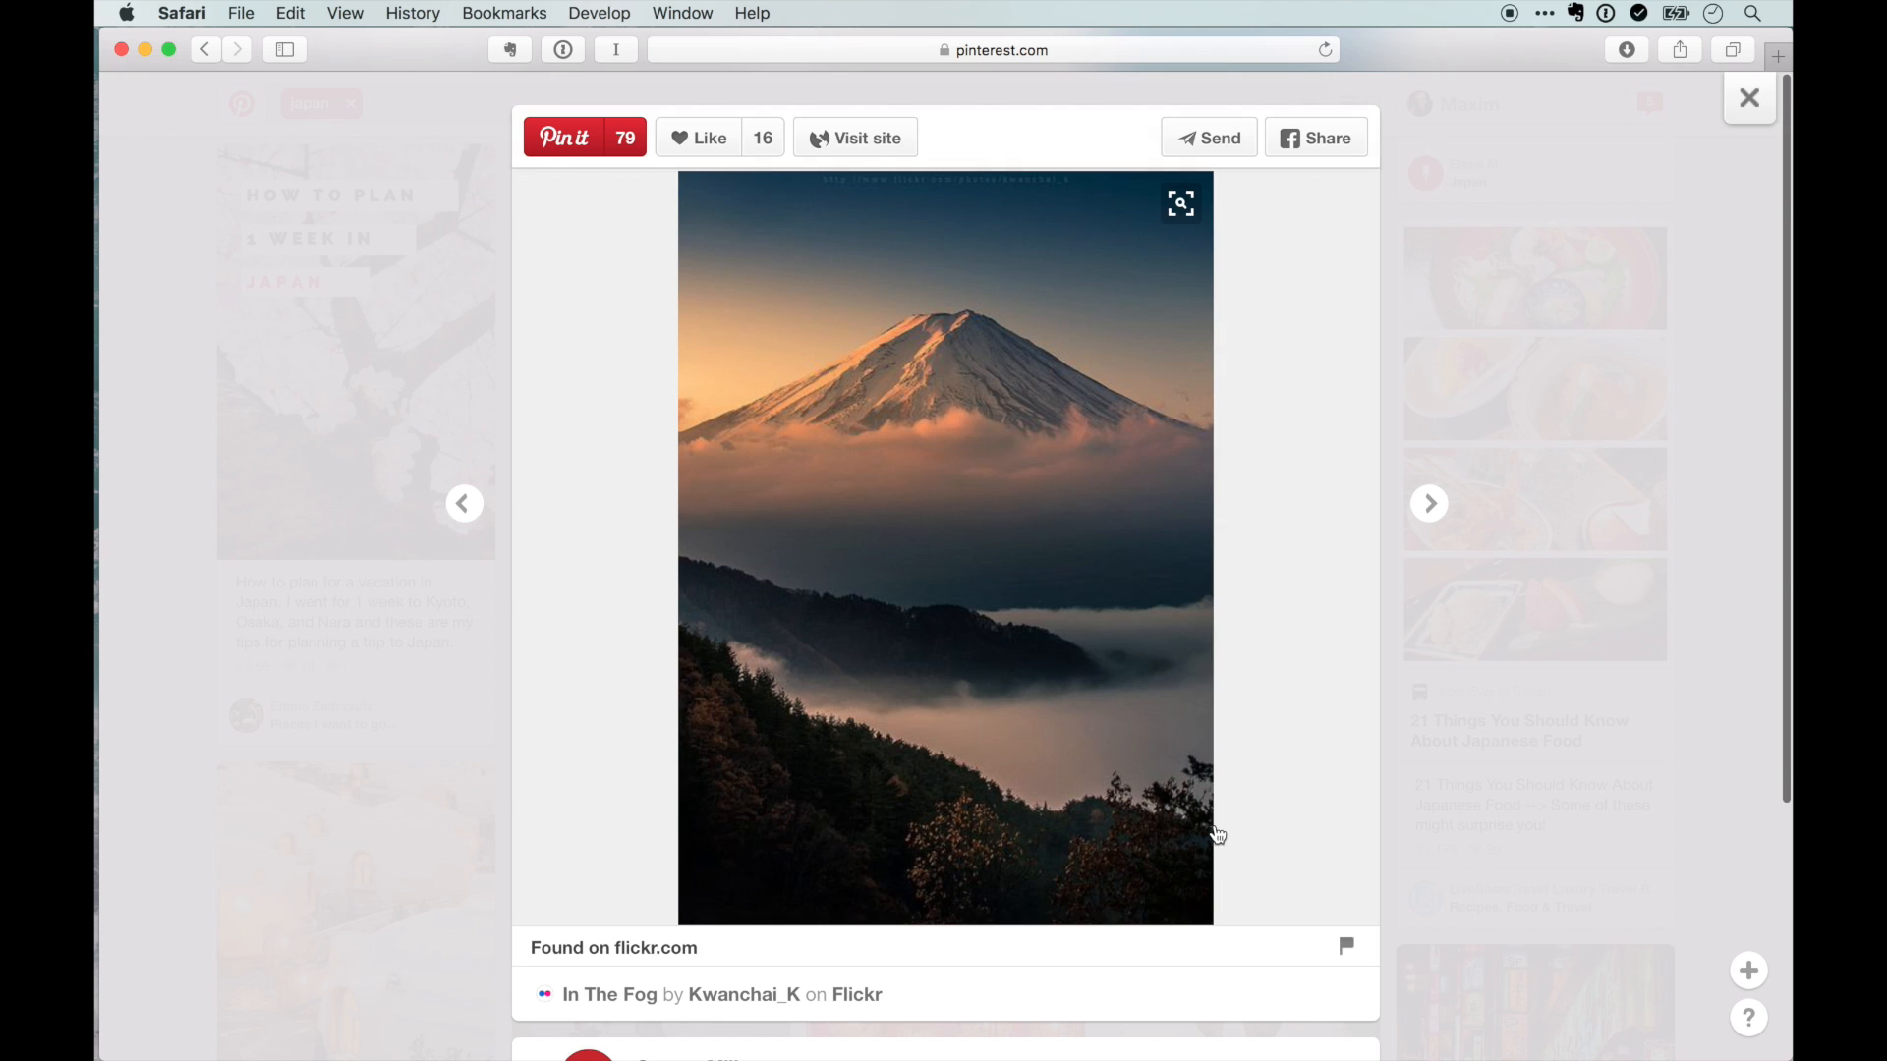
left_click(1519, 805)
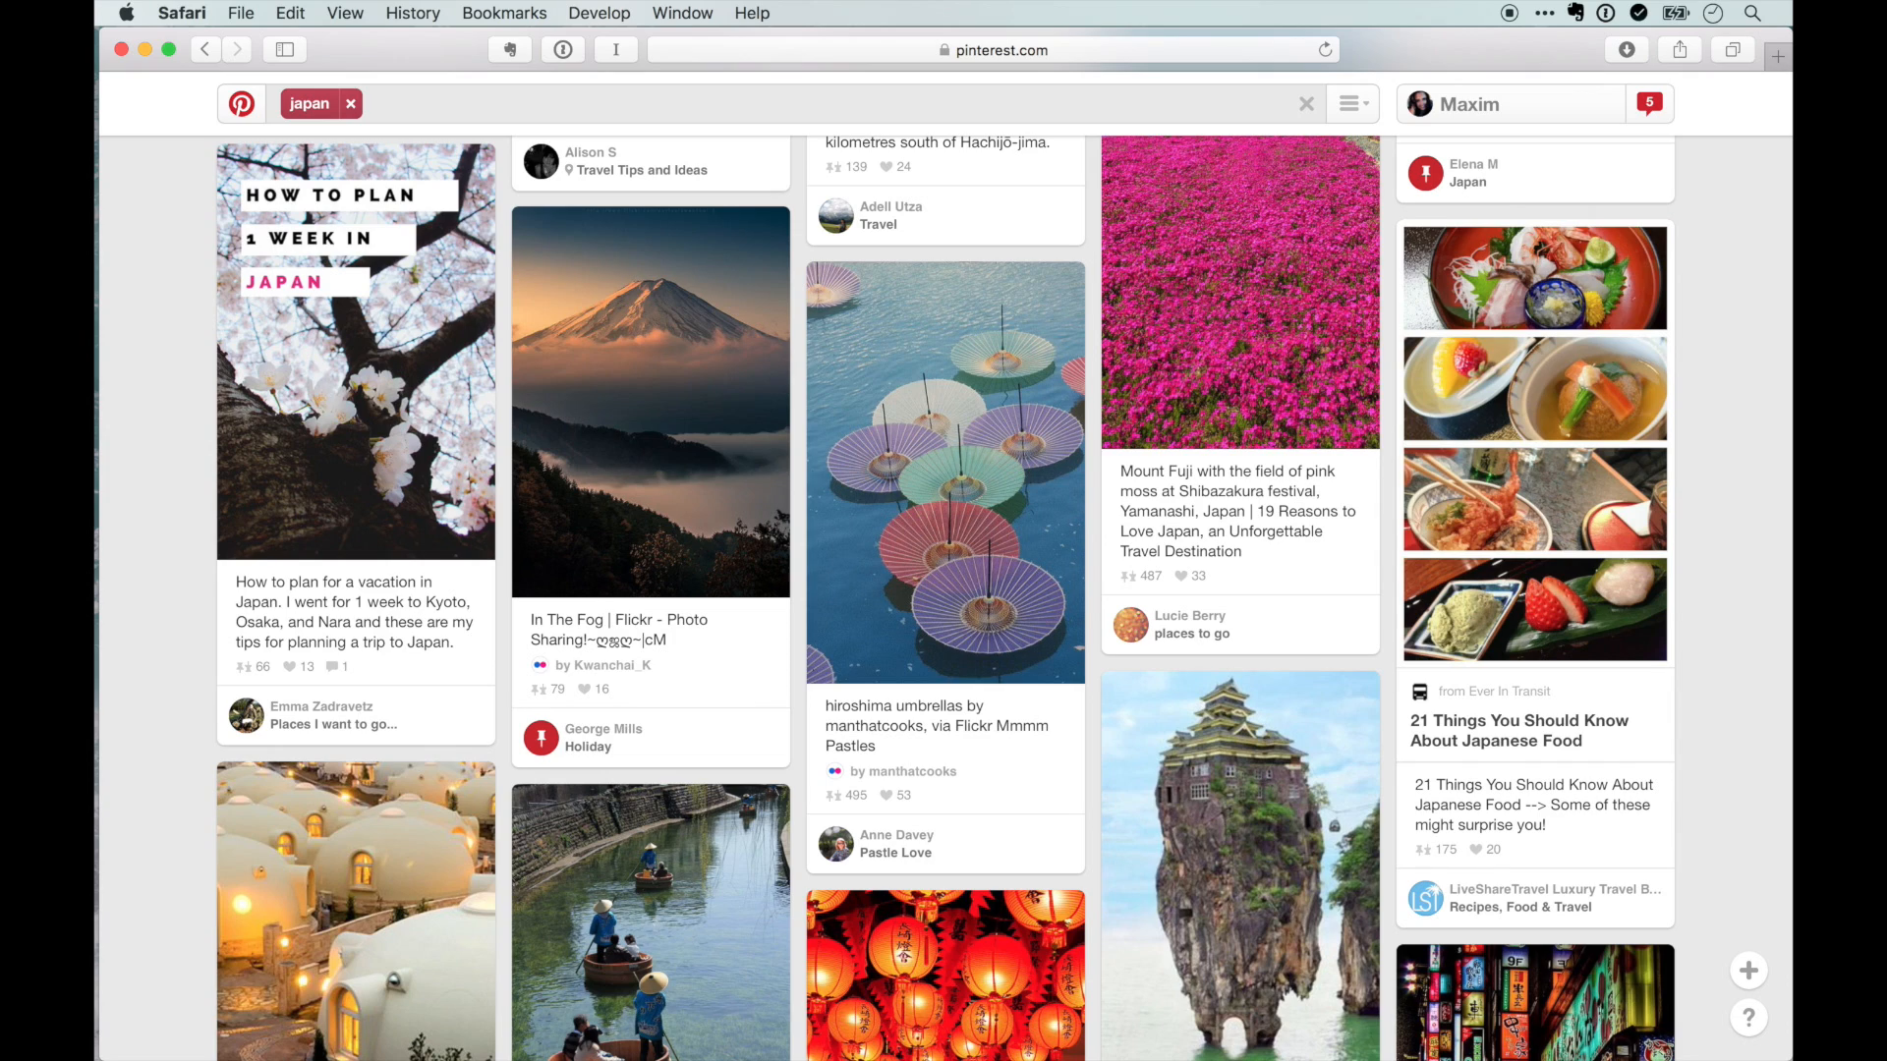
scroll(943, 590, "down", 20)
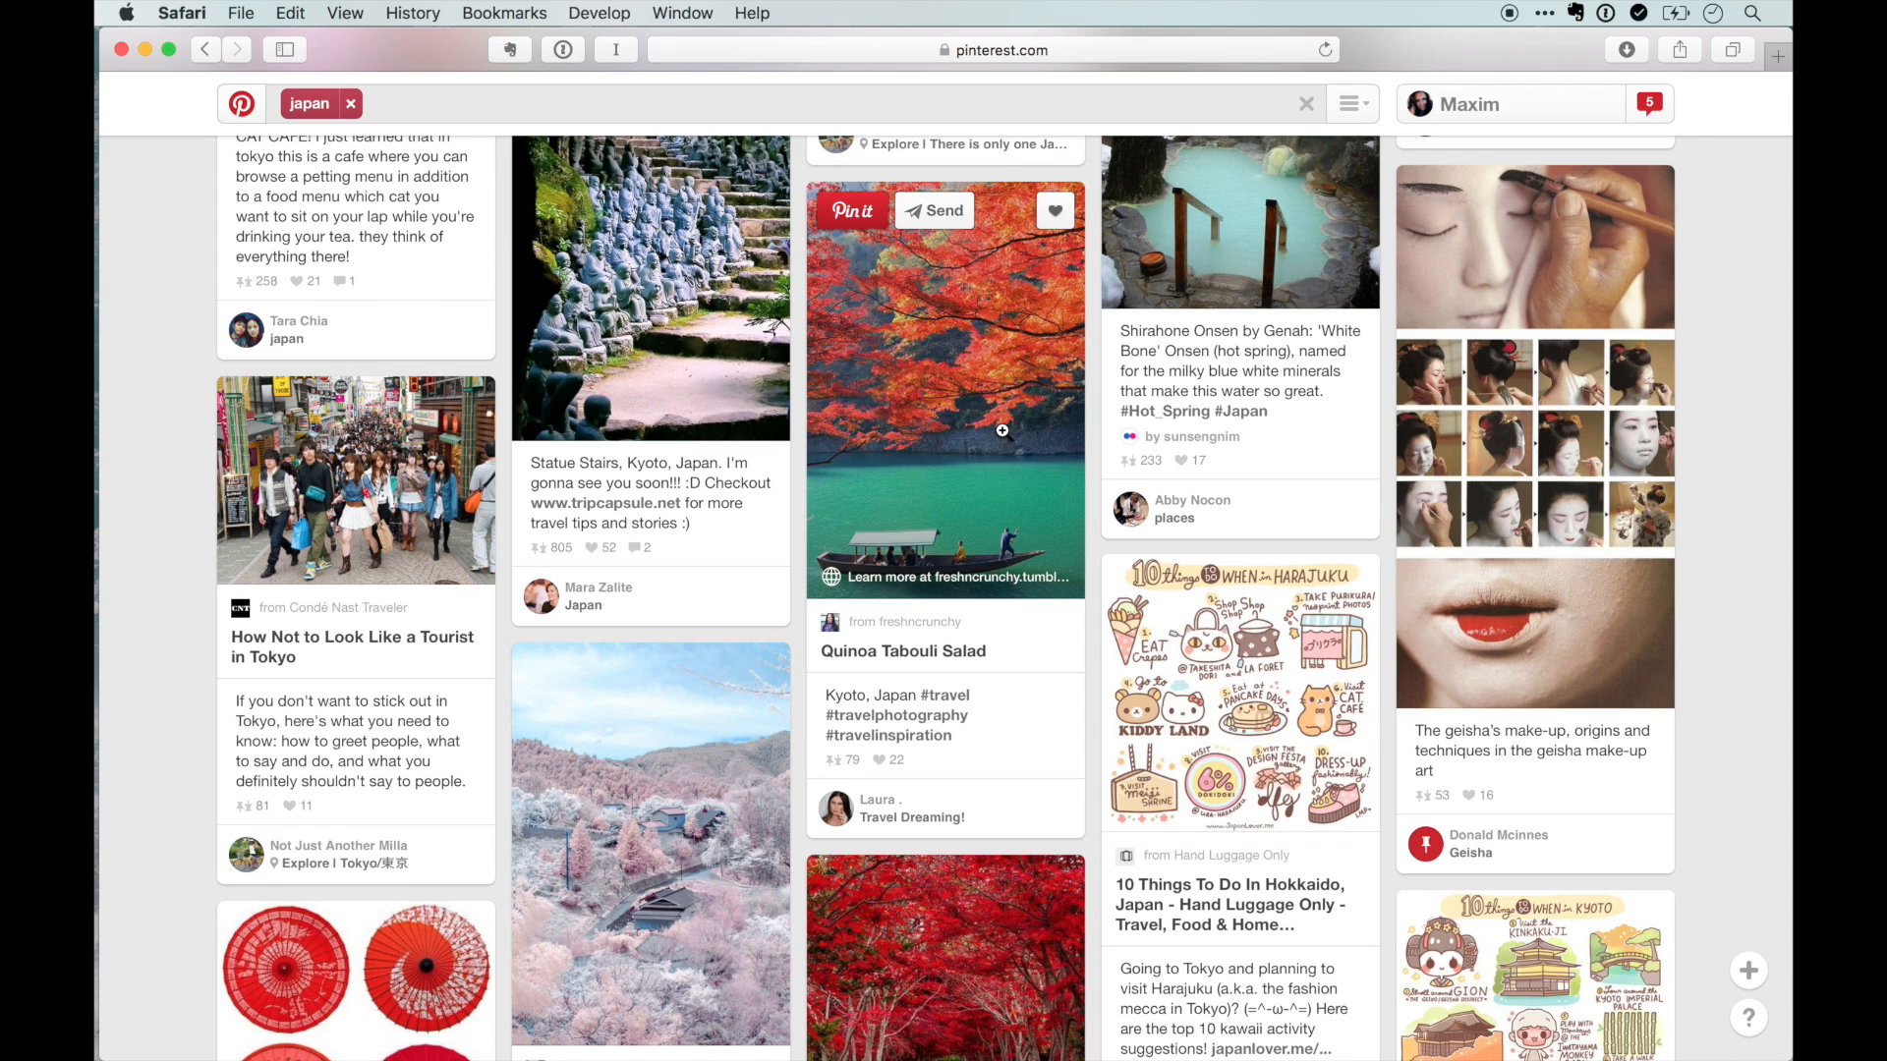
- Open unsplash.com in a new browser tab
key("super+t")
type("unsplash.com")
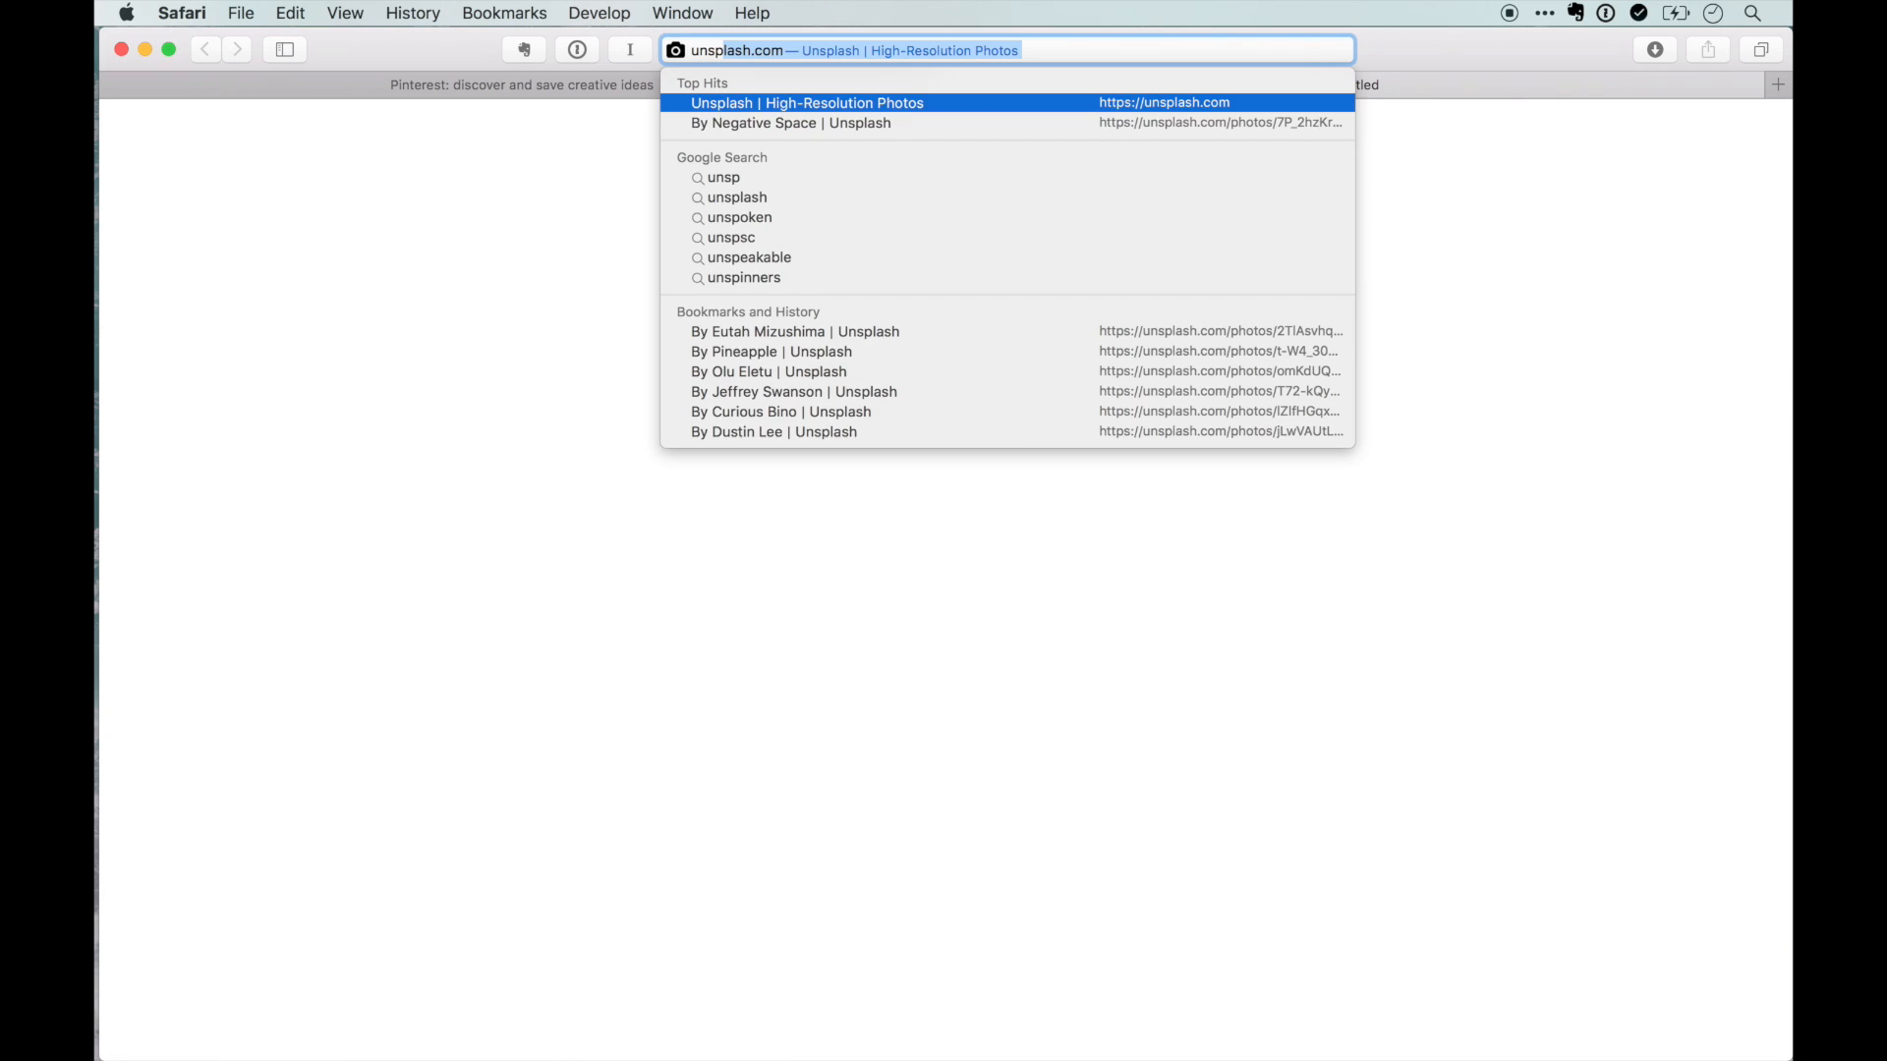
key("Return")
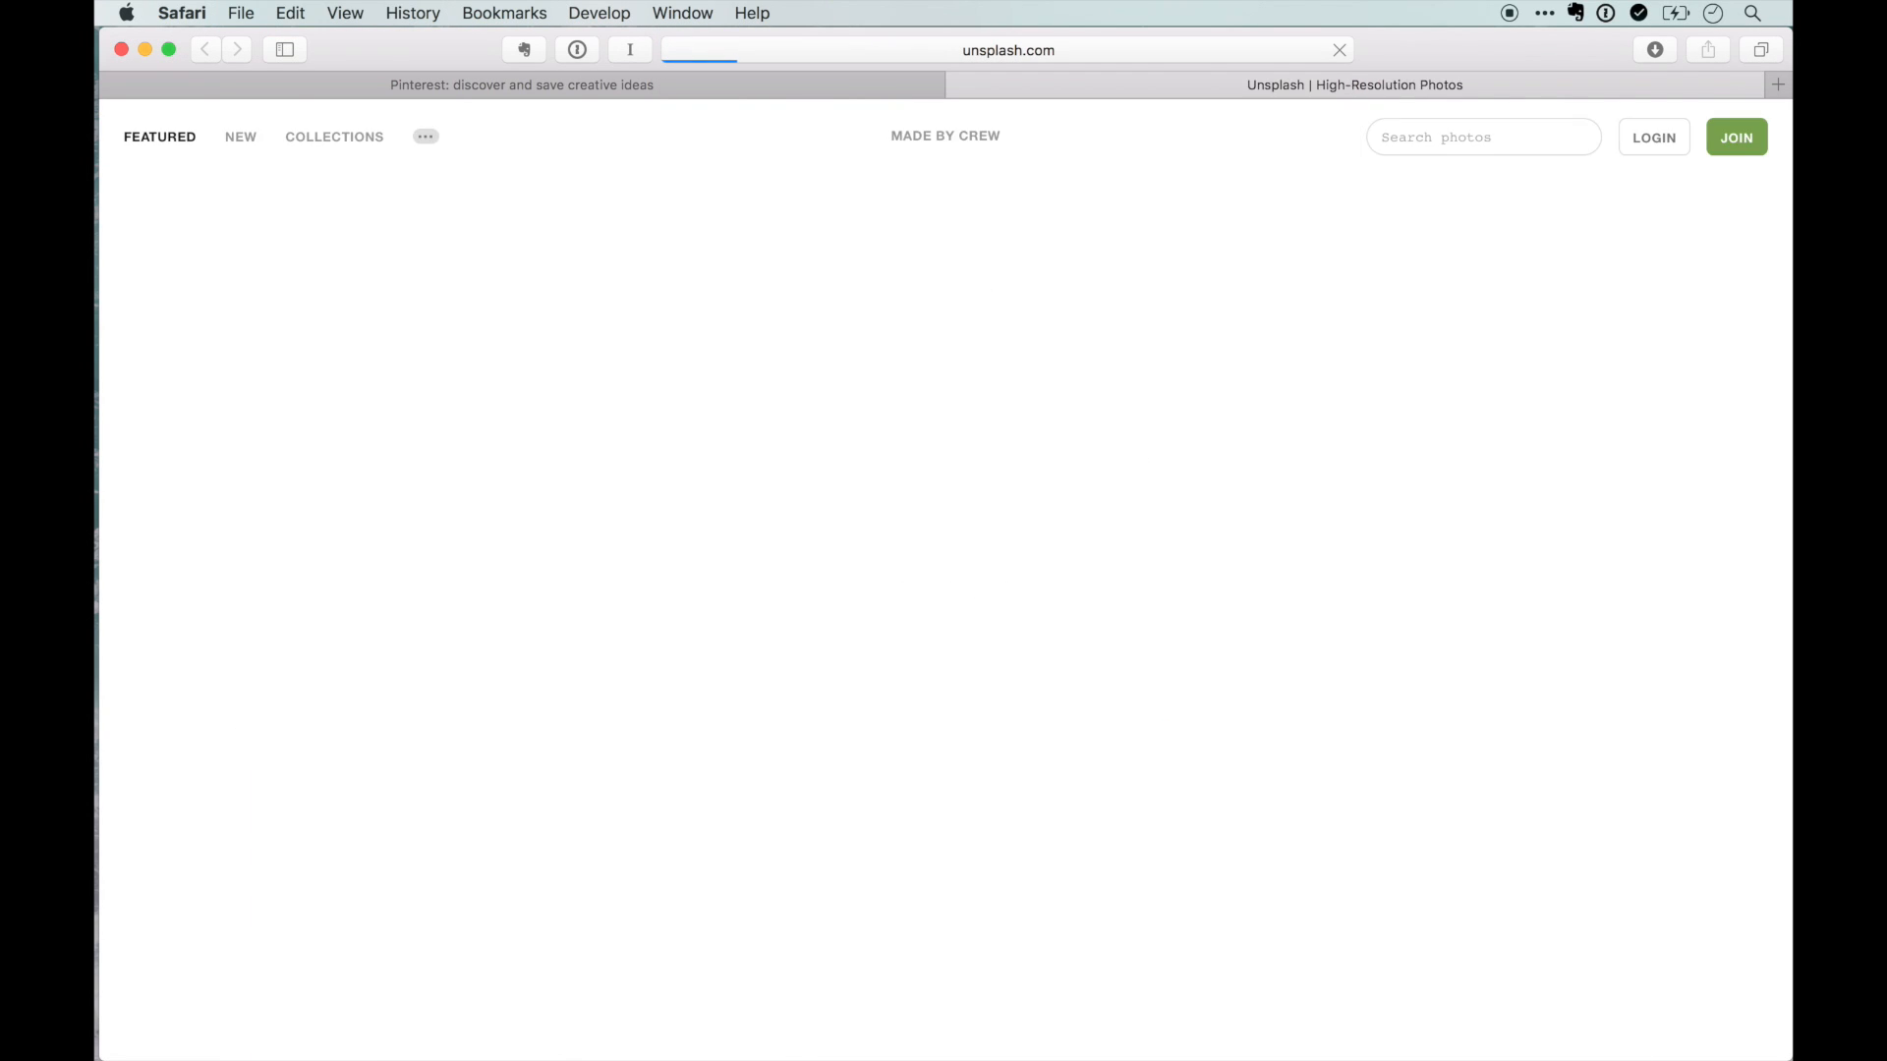
- Look through the featured high-resolution photos on Unsplash for visual inspiration
scroll(1079, 742, "down", 5)
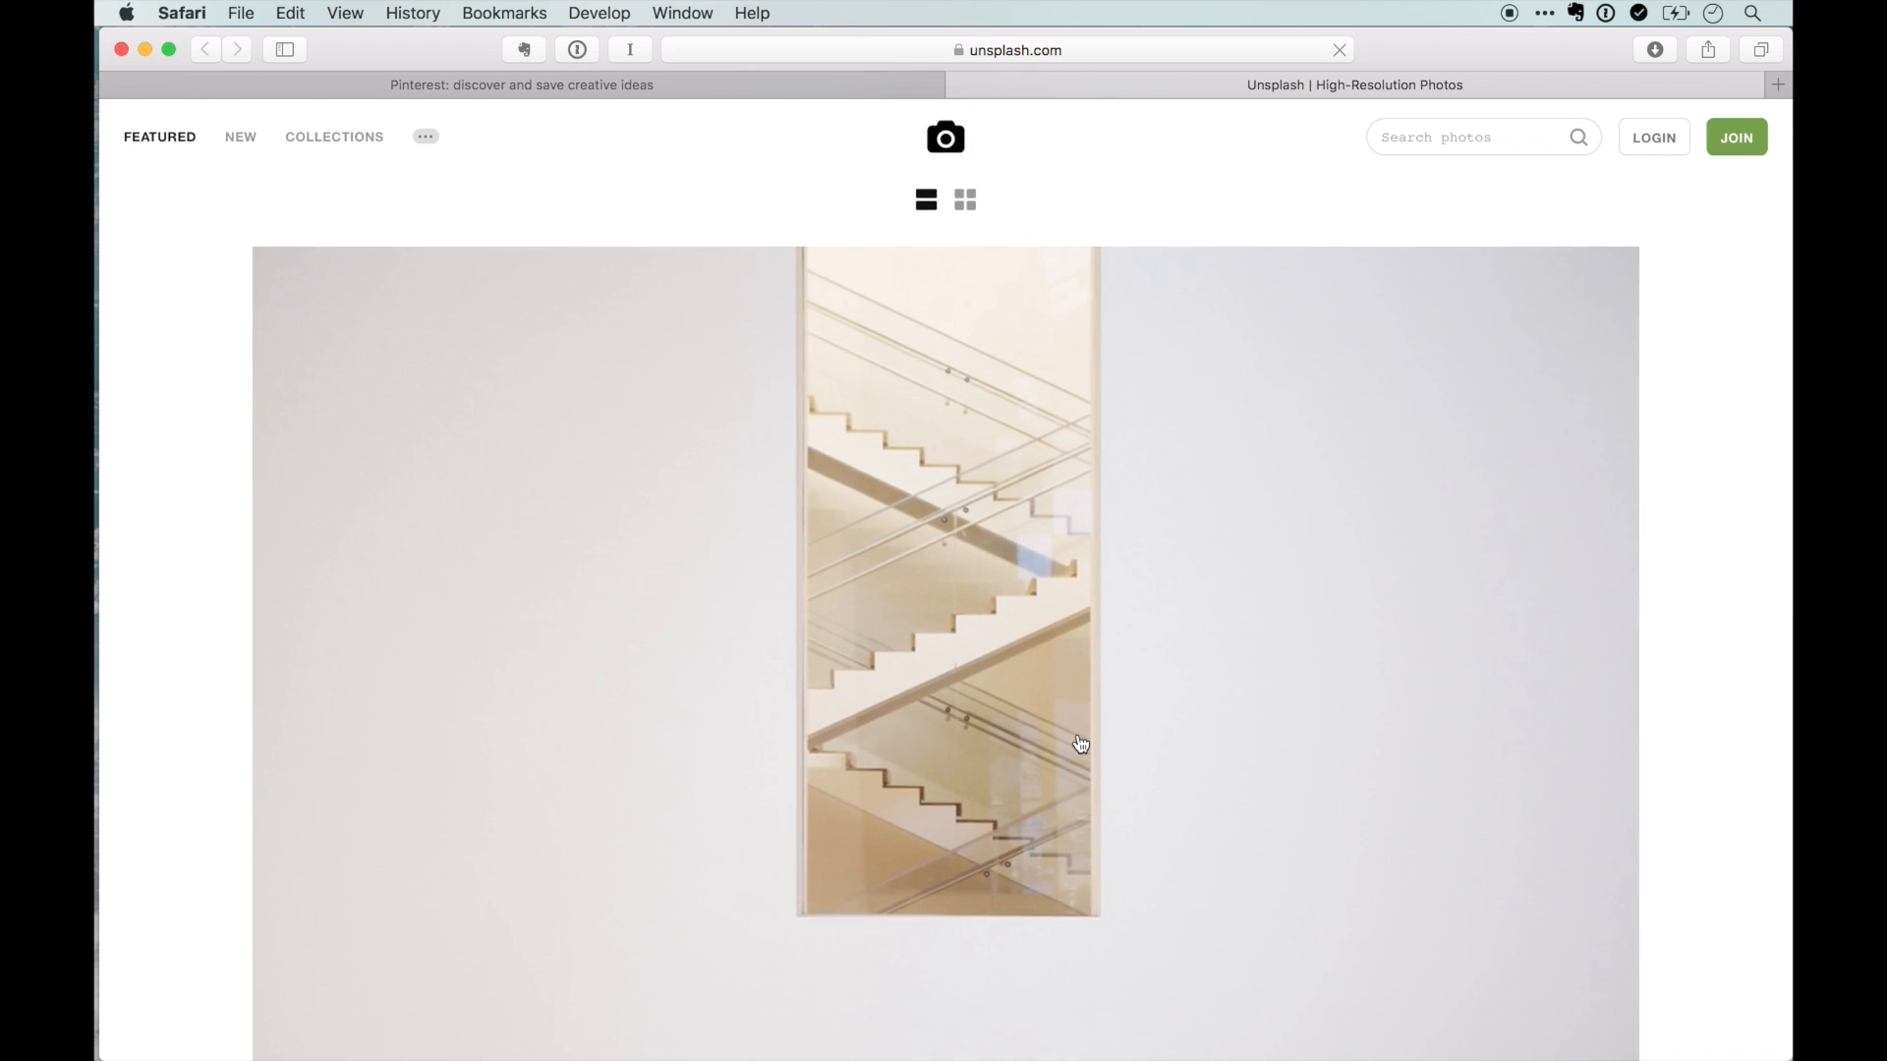
scroll(1079, 742, "down", 5)
scroll(1081, 744, "up", 3)
scroll(1081, 744, "down", 15)
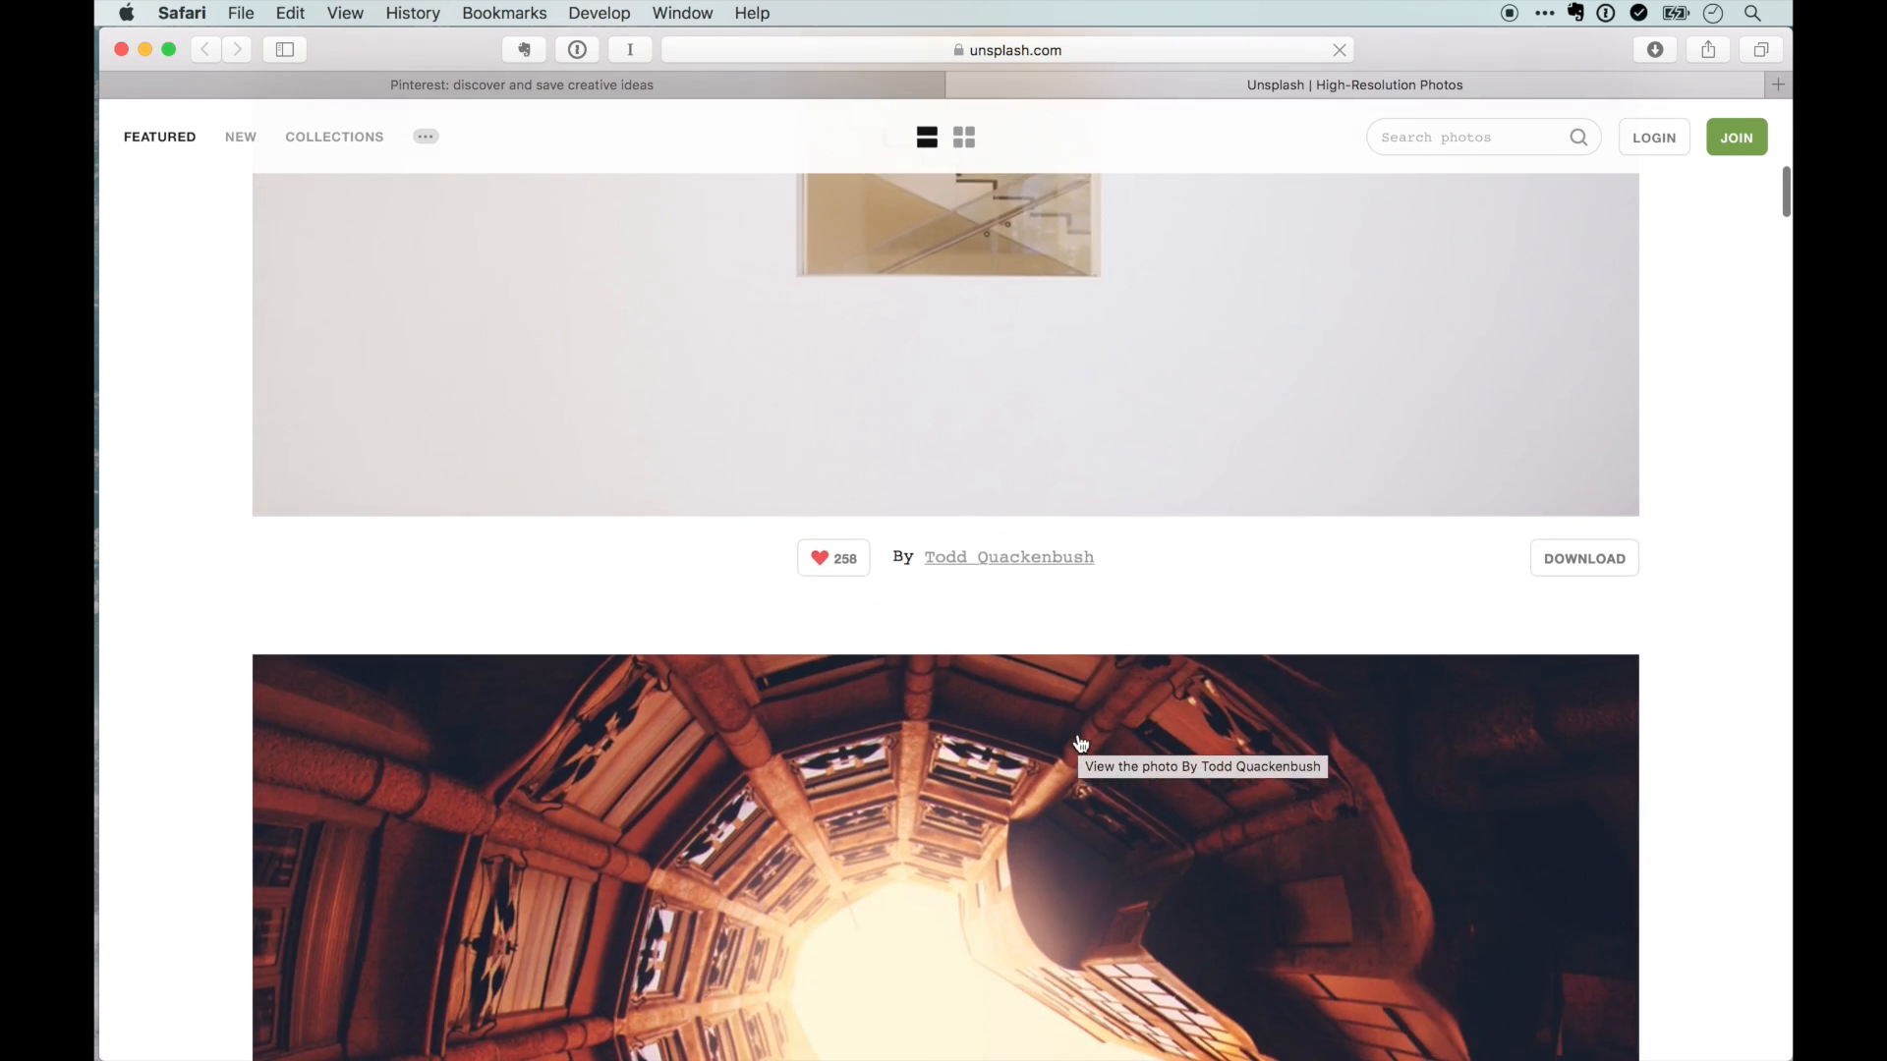
scroll(1080, 744, "down", 20)
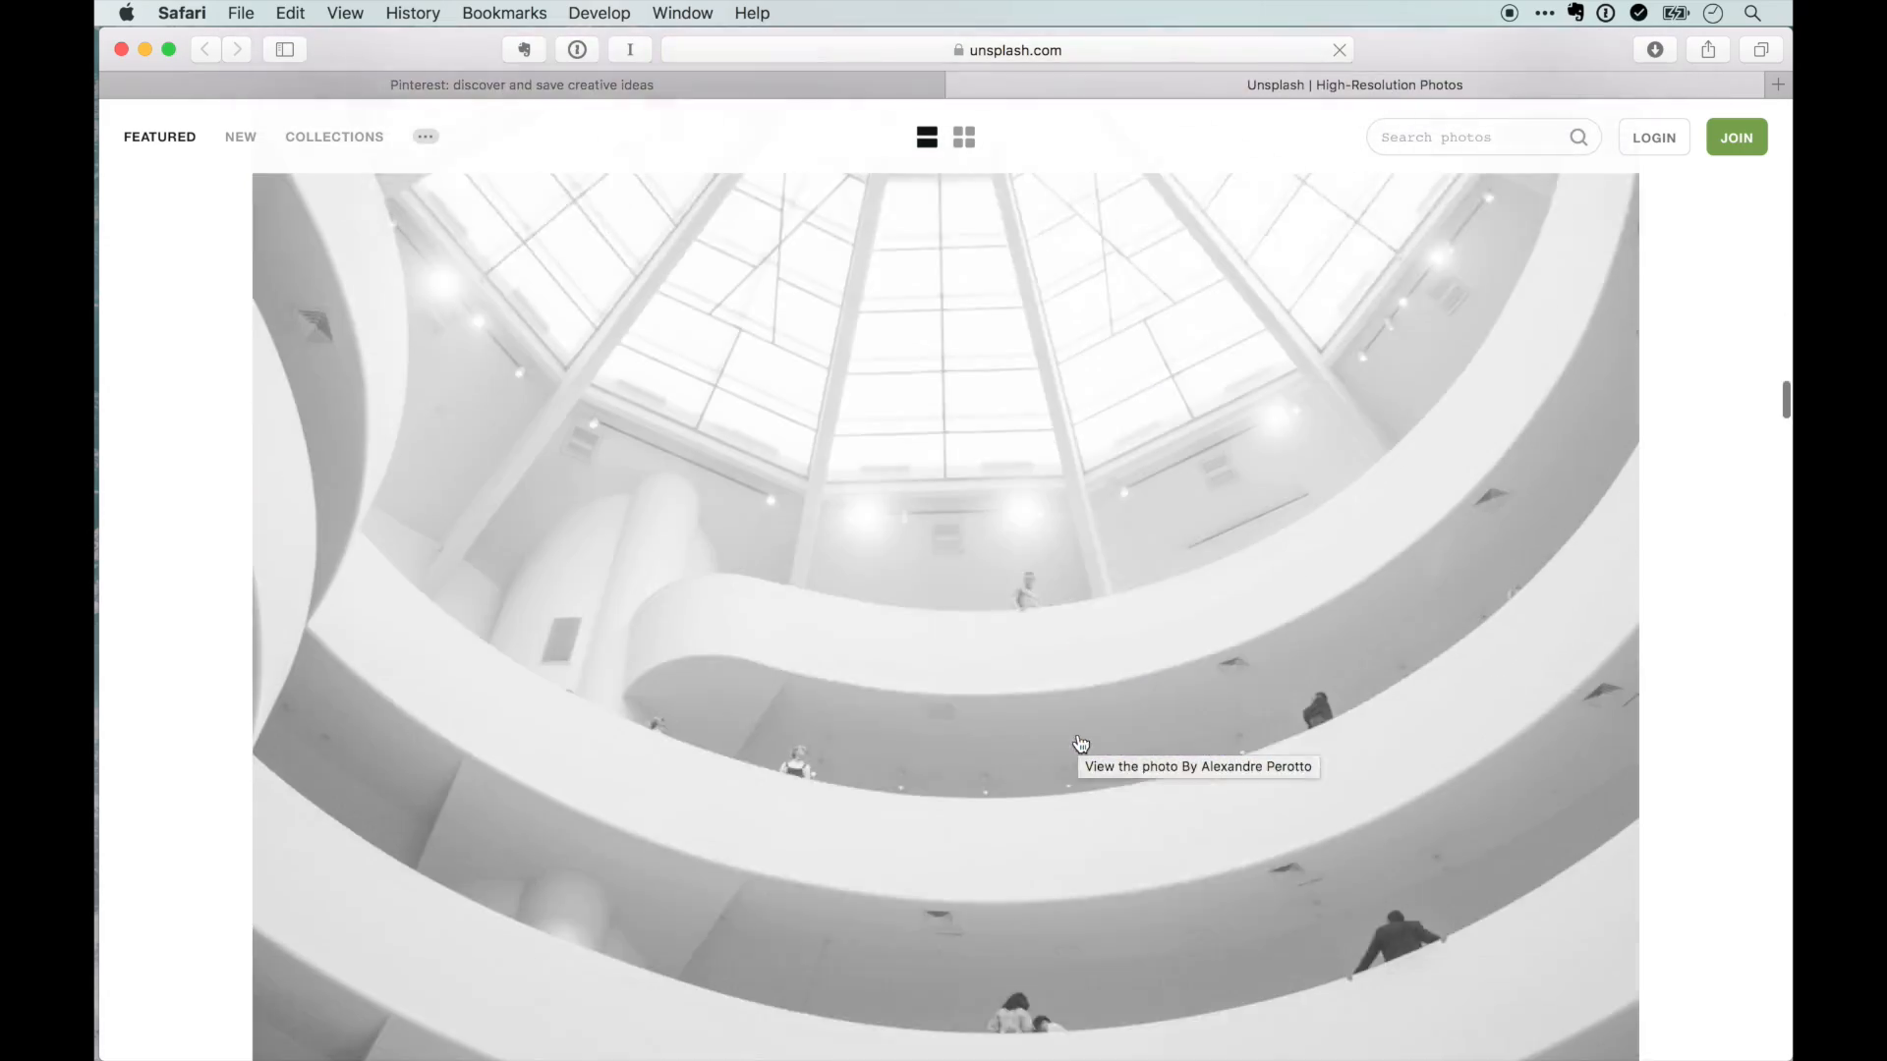
scroll(1081, 744, "down", 20)
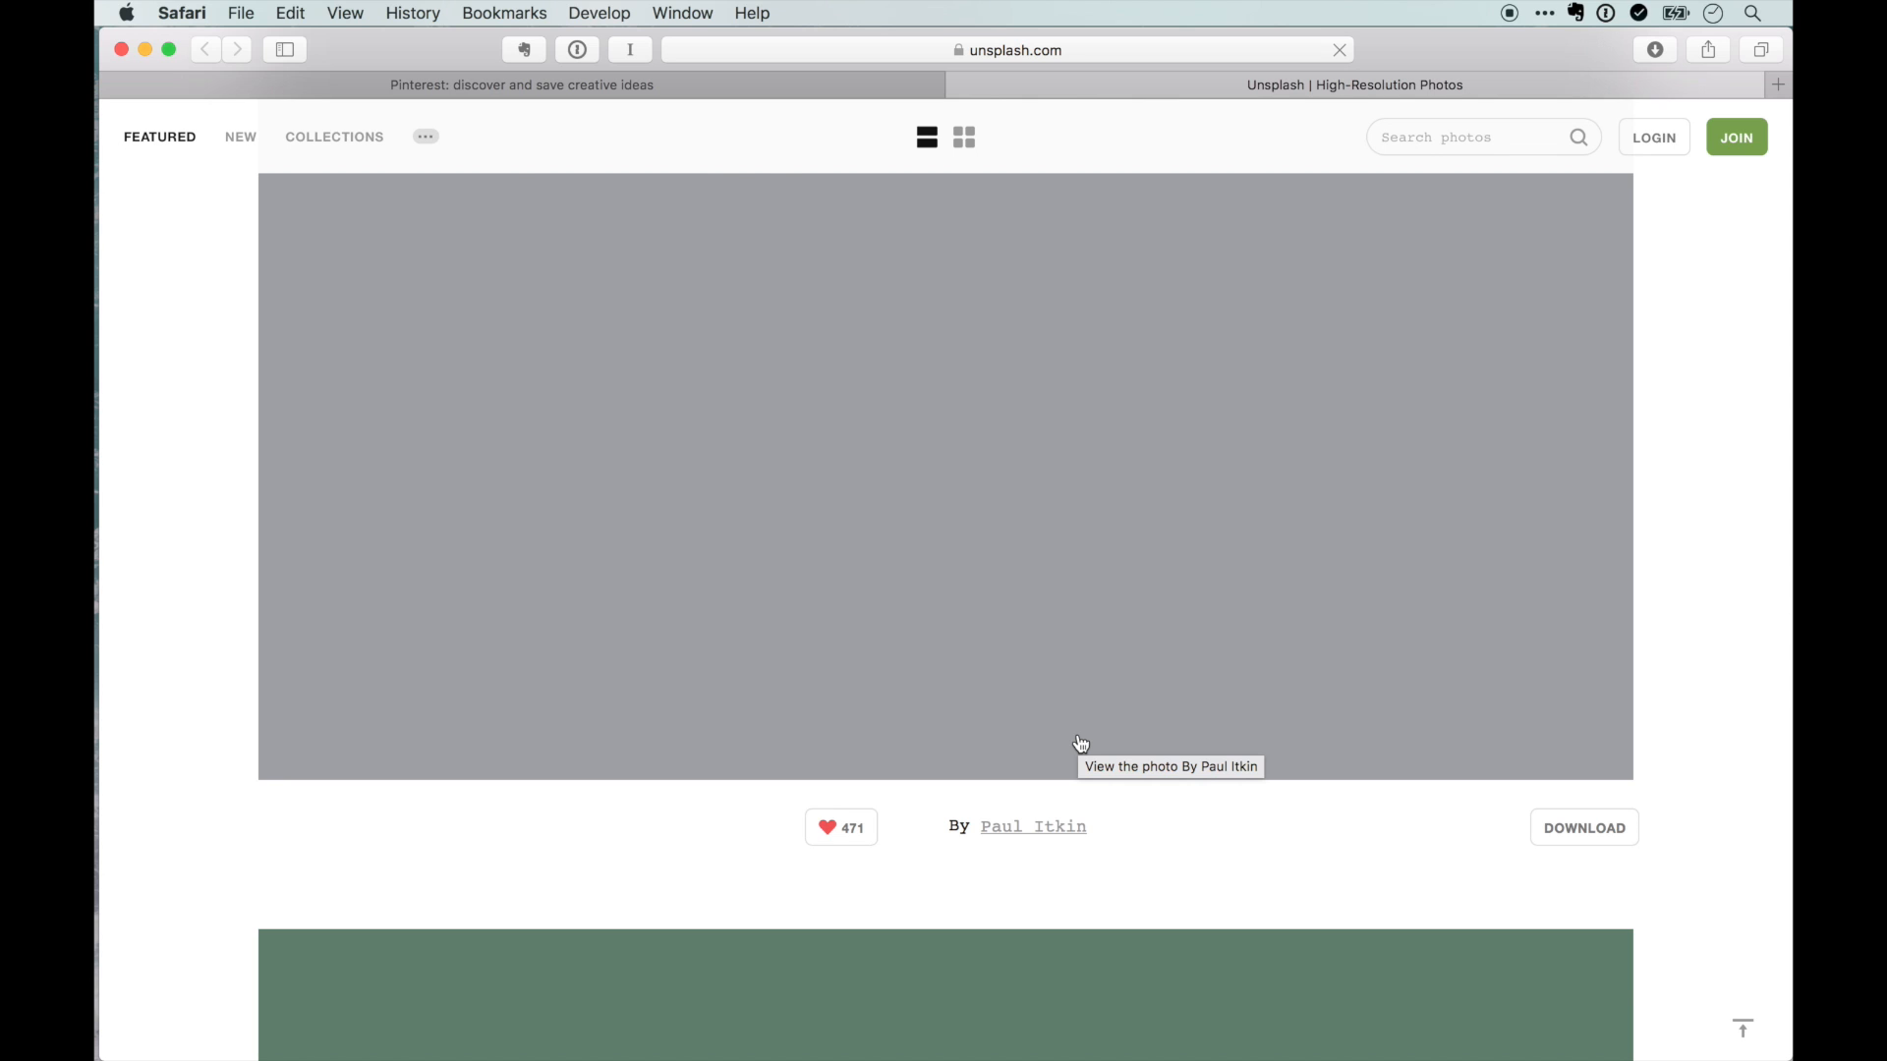
scroll(1081, 744, "down", 20)
scroll(1081, 744, "down", 20)
scroll(1081, 744, "down", 20)
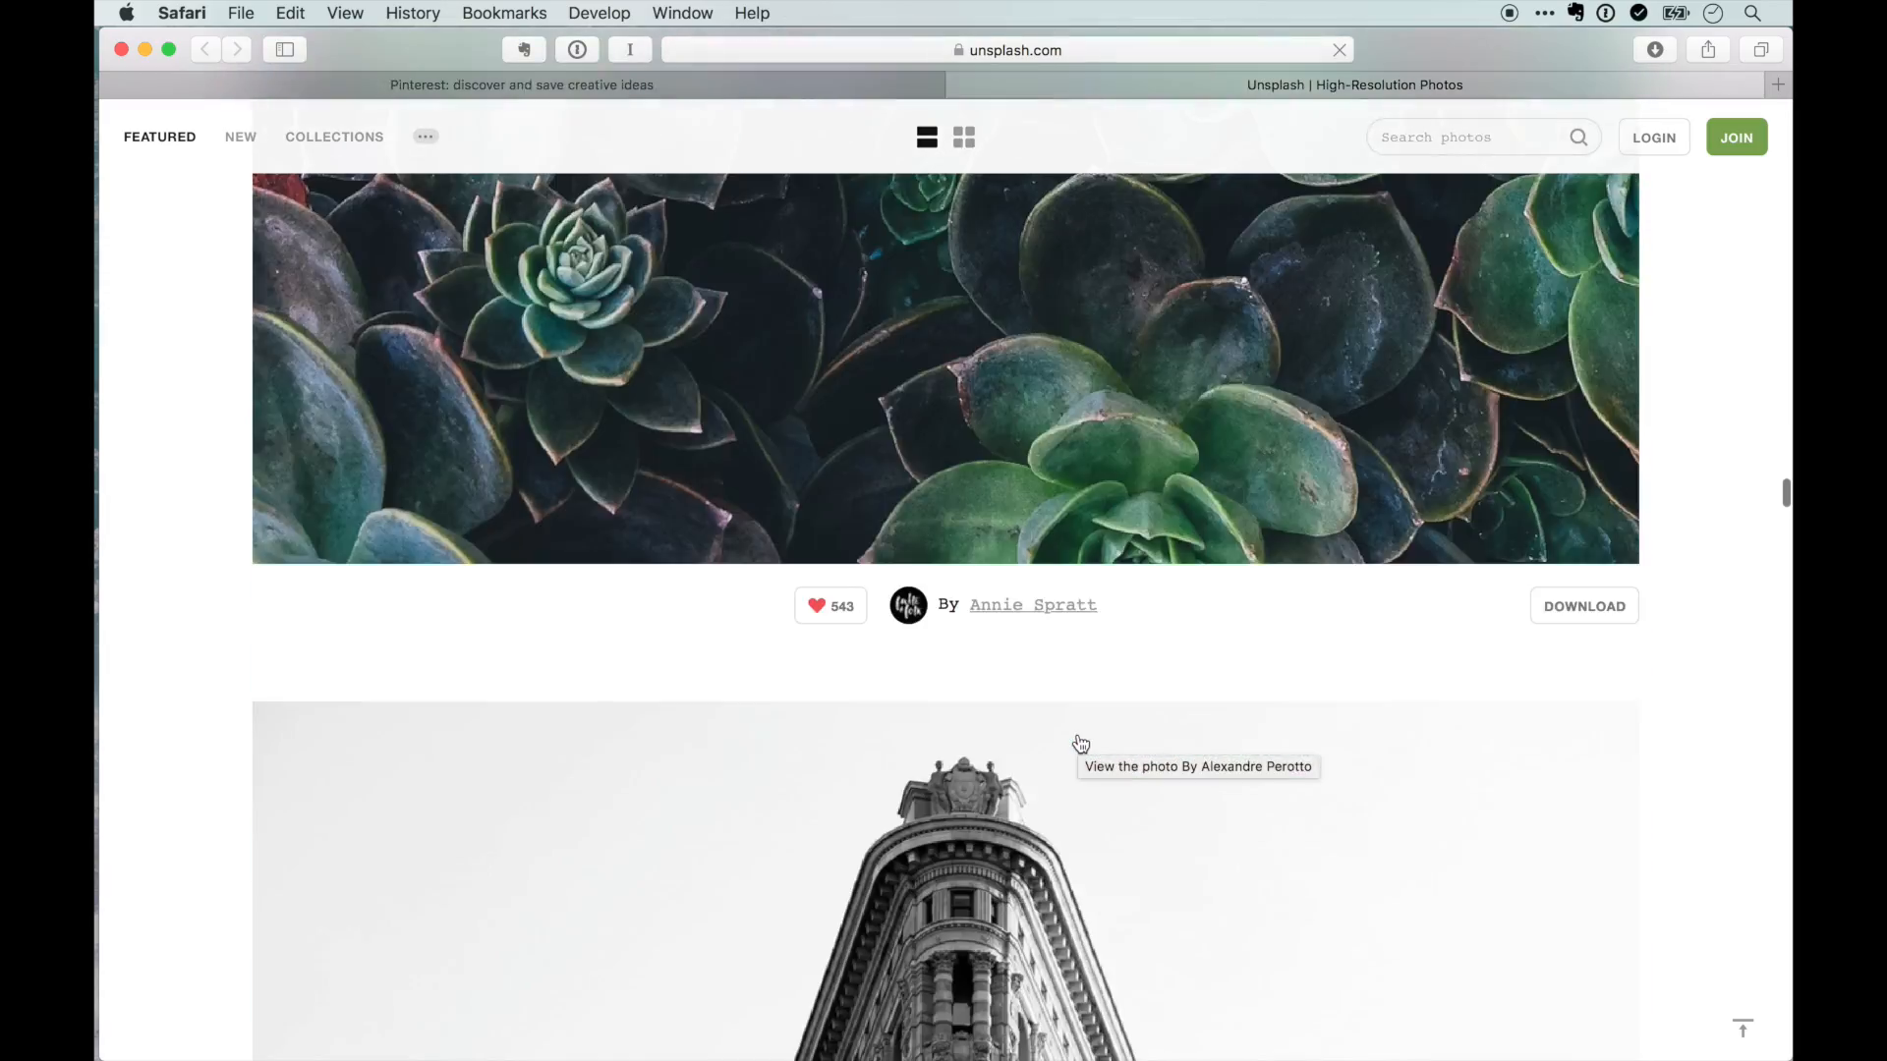
scroll(1081, 744, "down", 20)
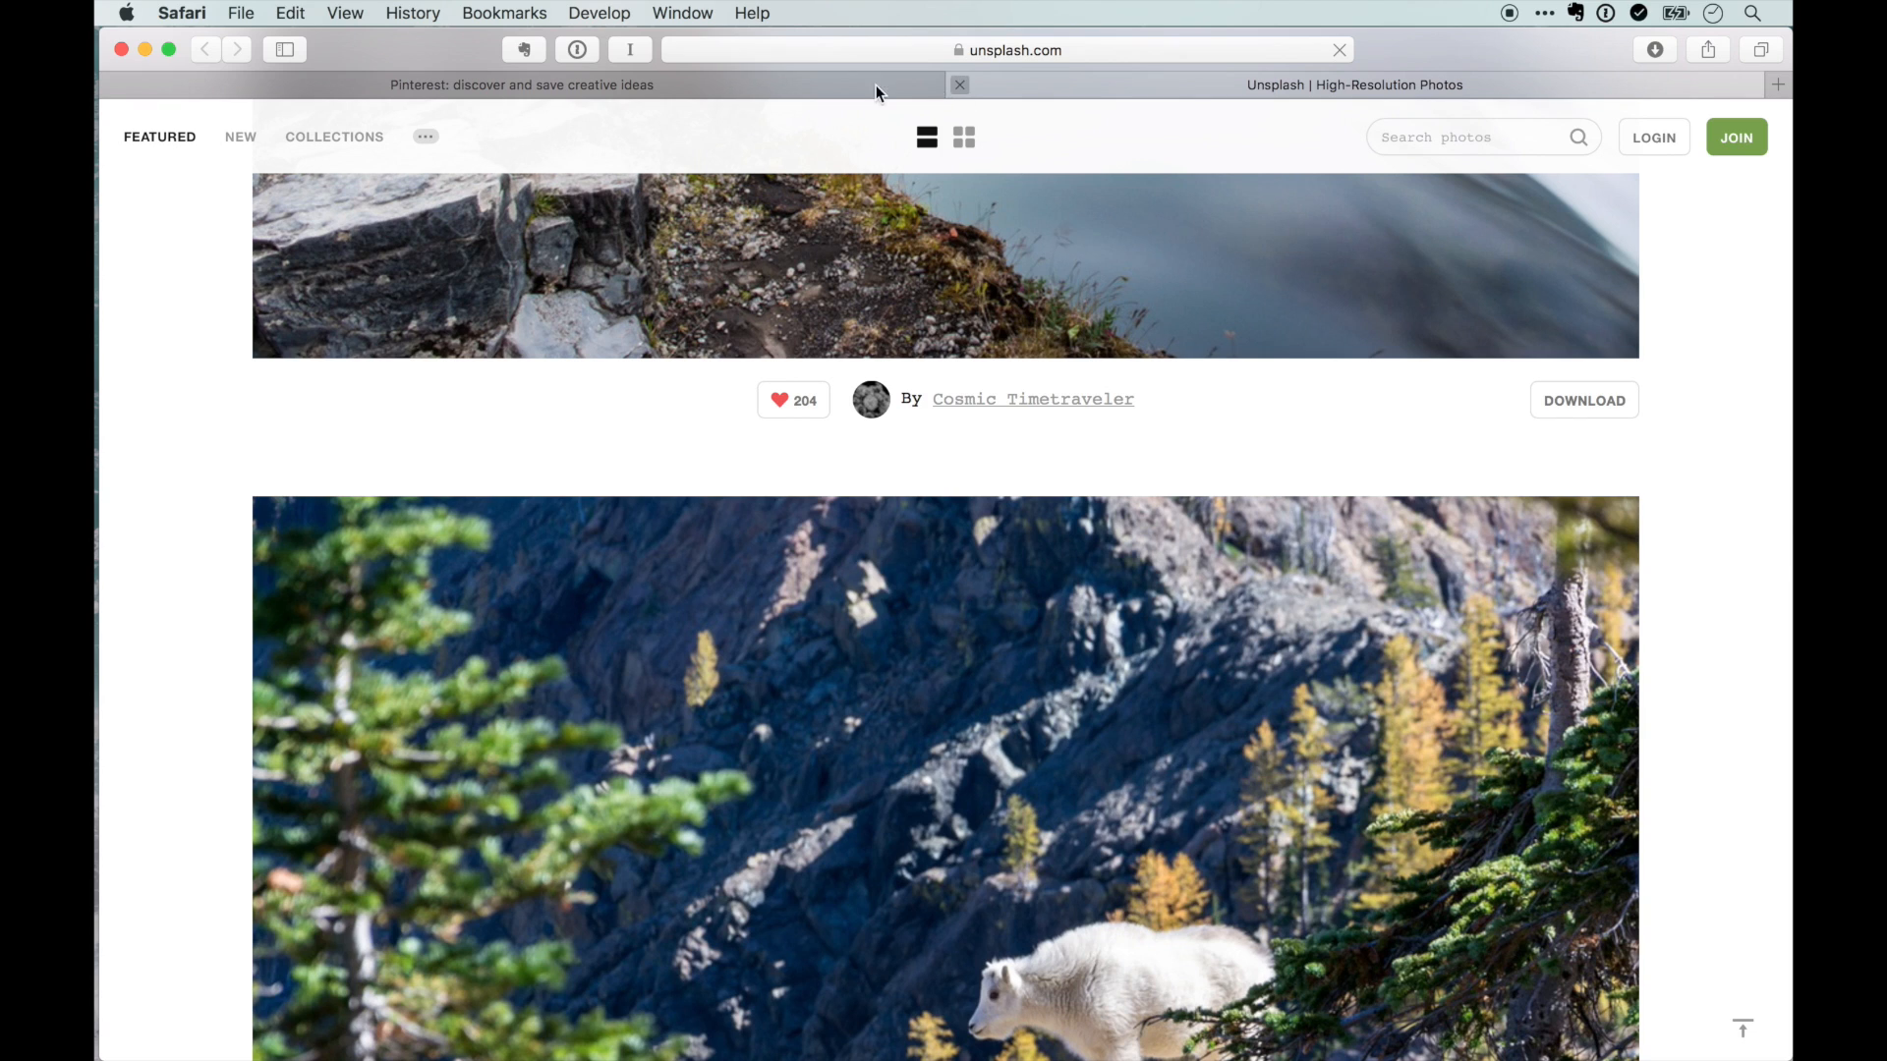
- Close the Unsplash tab and the remaining Pinterest browser window
left_click(959, 85)
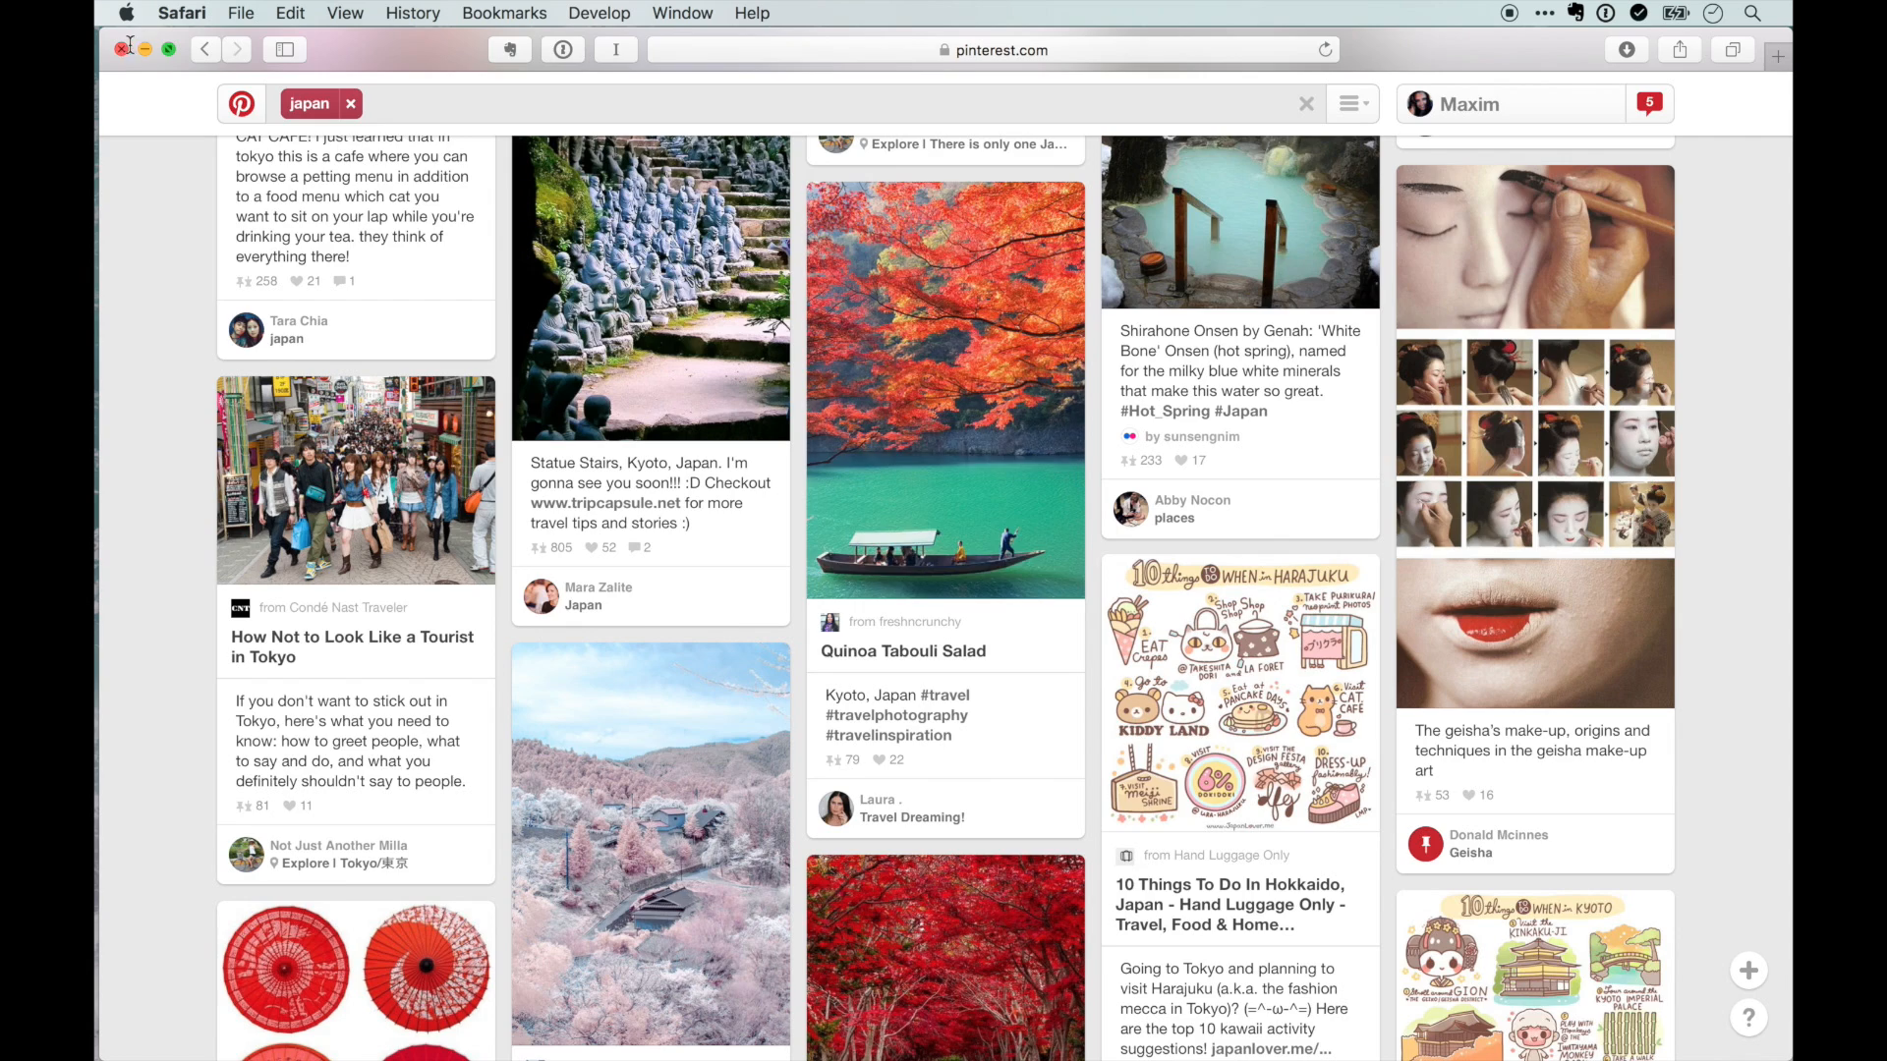
left_click(122, 49)
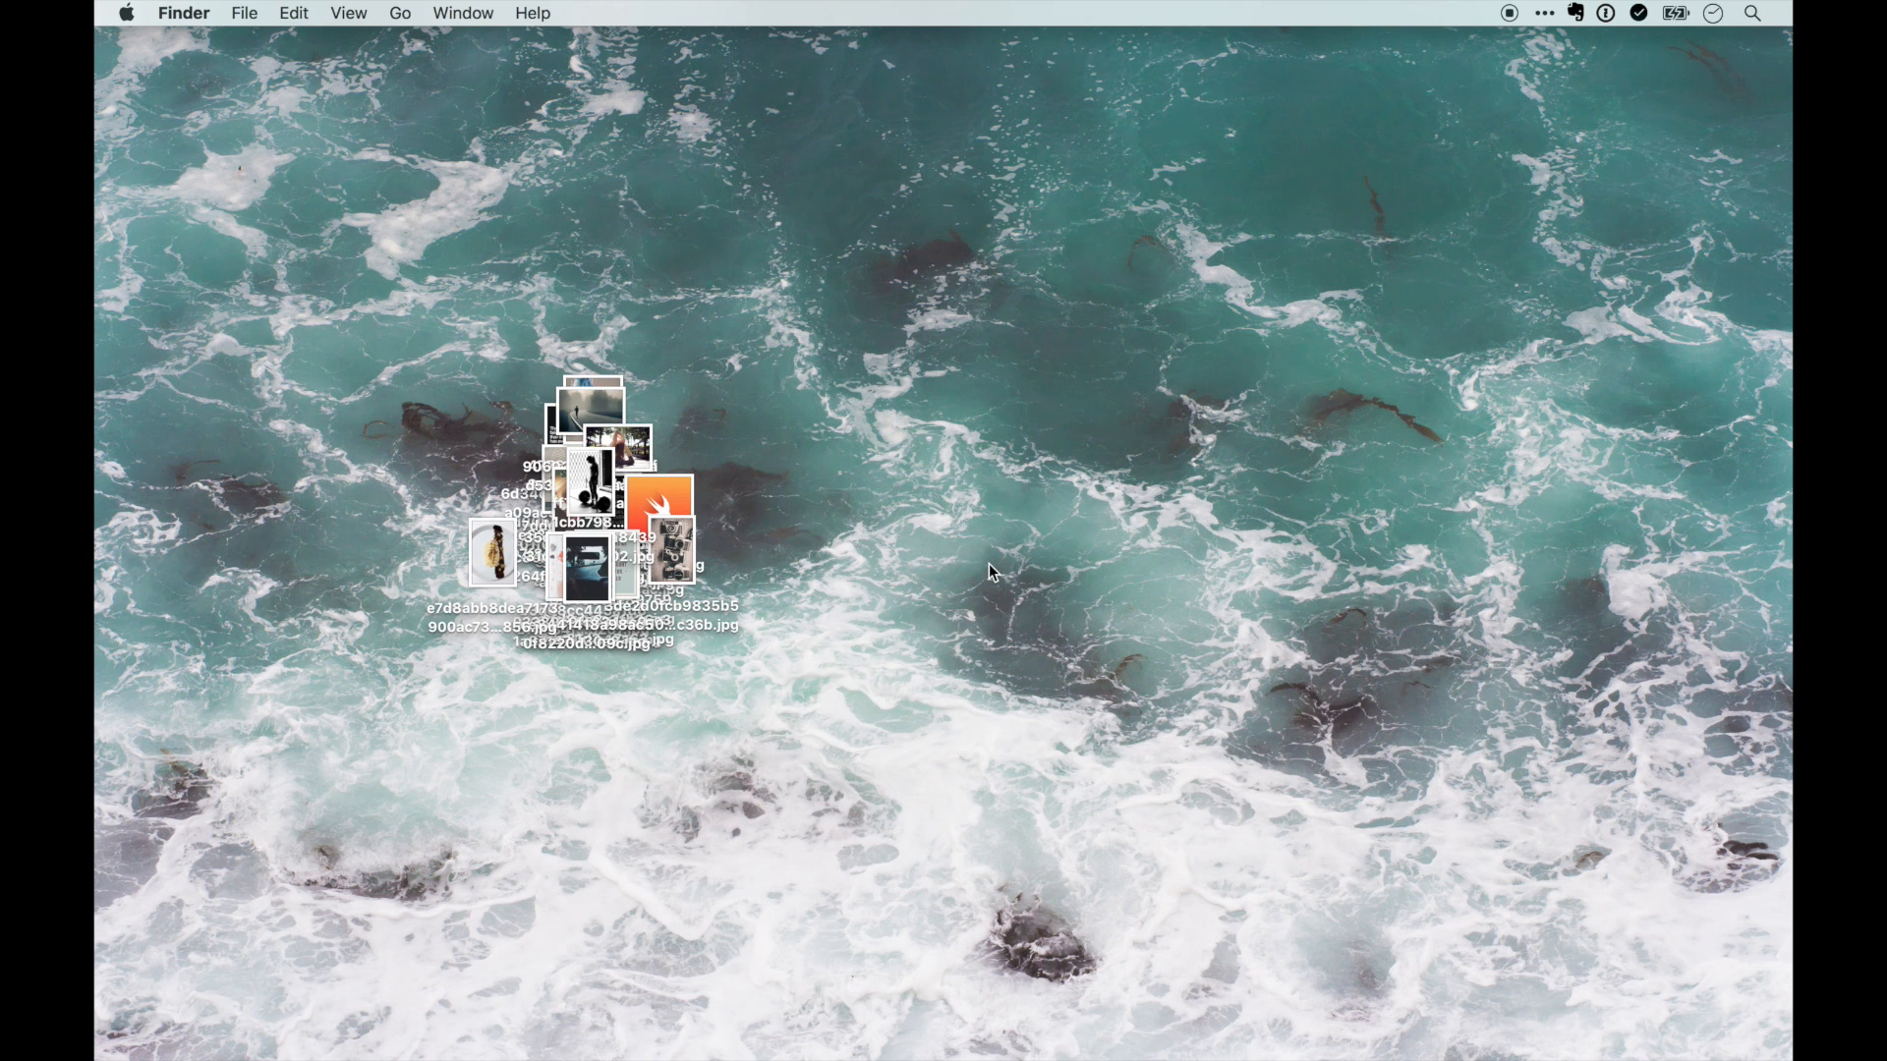
- Spread swift-og.png and the silhouette, misty road, seated woman and dessert plate images out of the pile on the desktop
left_click_drag(603, 496, 784, 417)
left_click(668, 476)
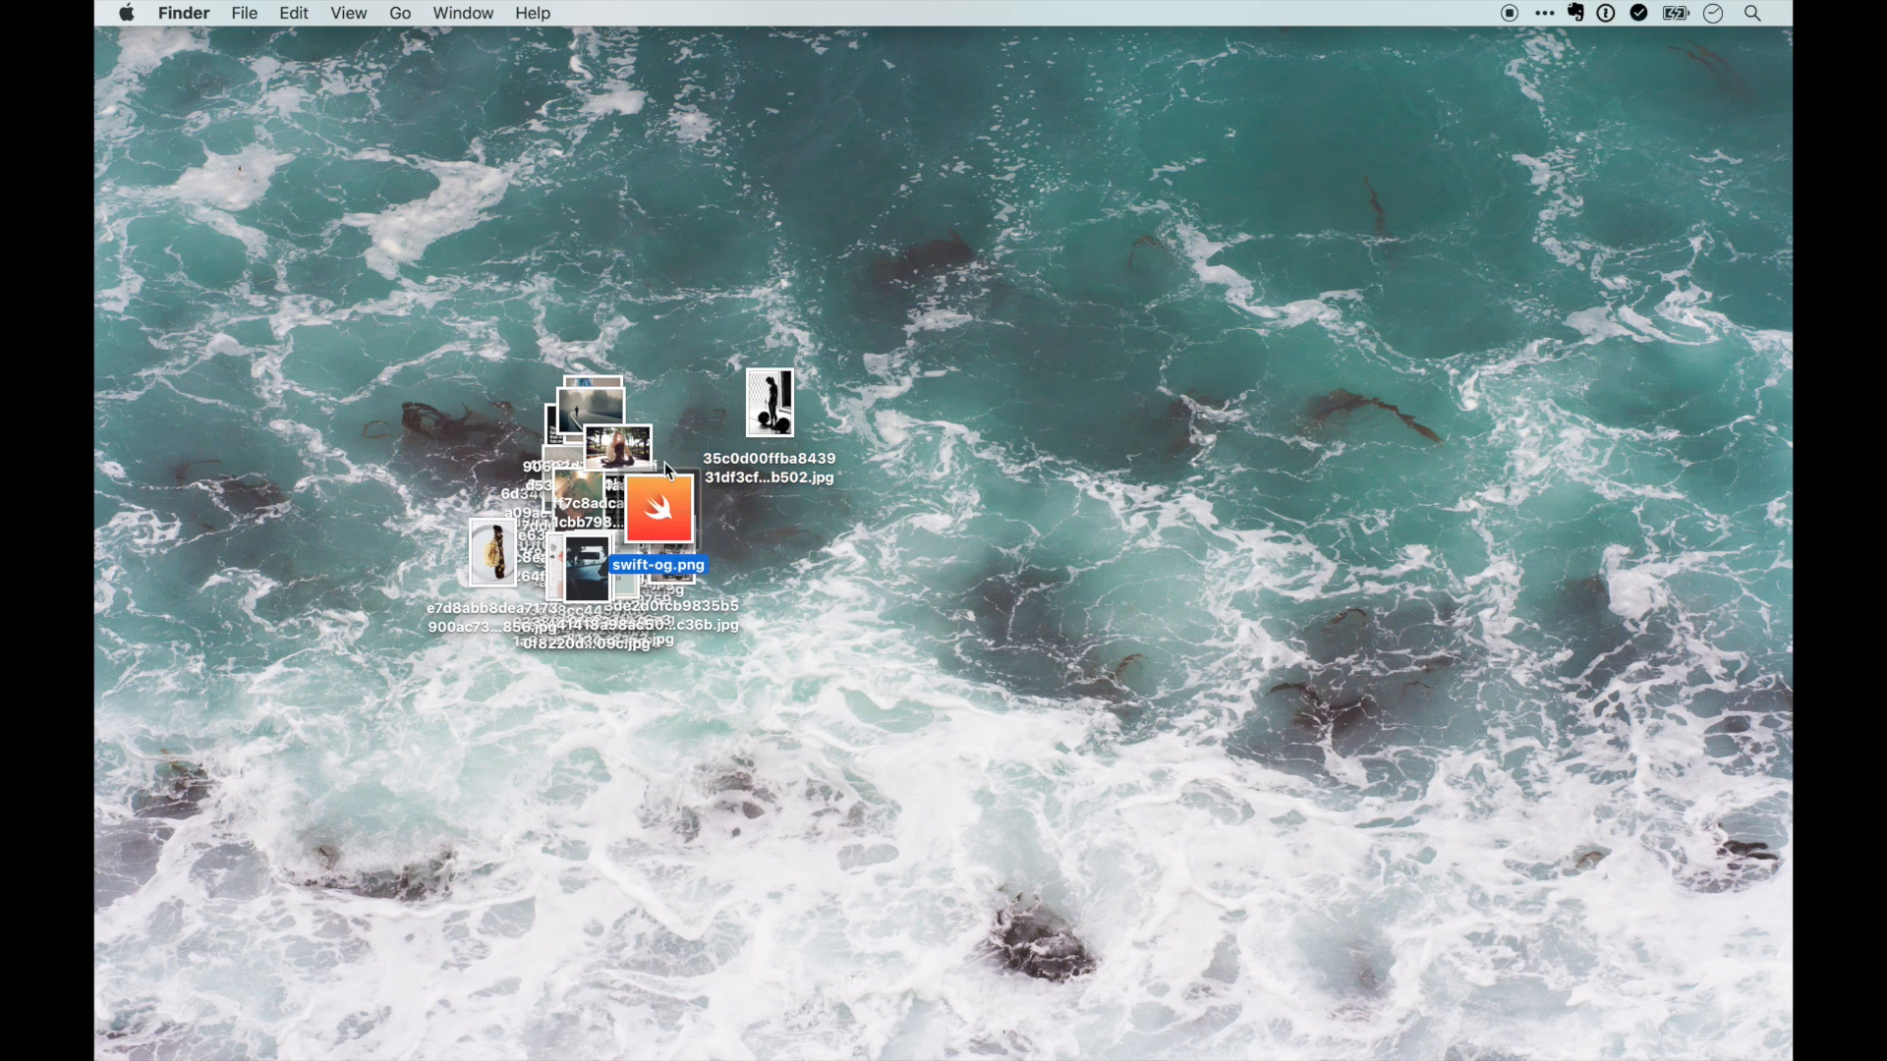
left_click_drag(668, 473, 714, 285)
left_click_drag(585, 422, 454, 342)
left_click(625, 442)
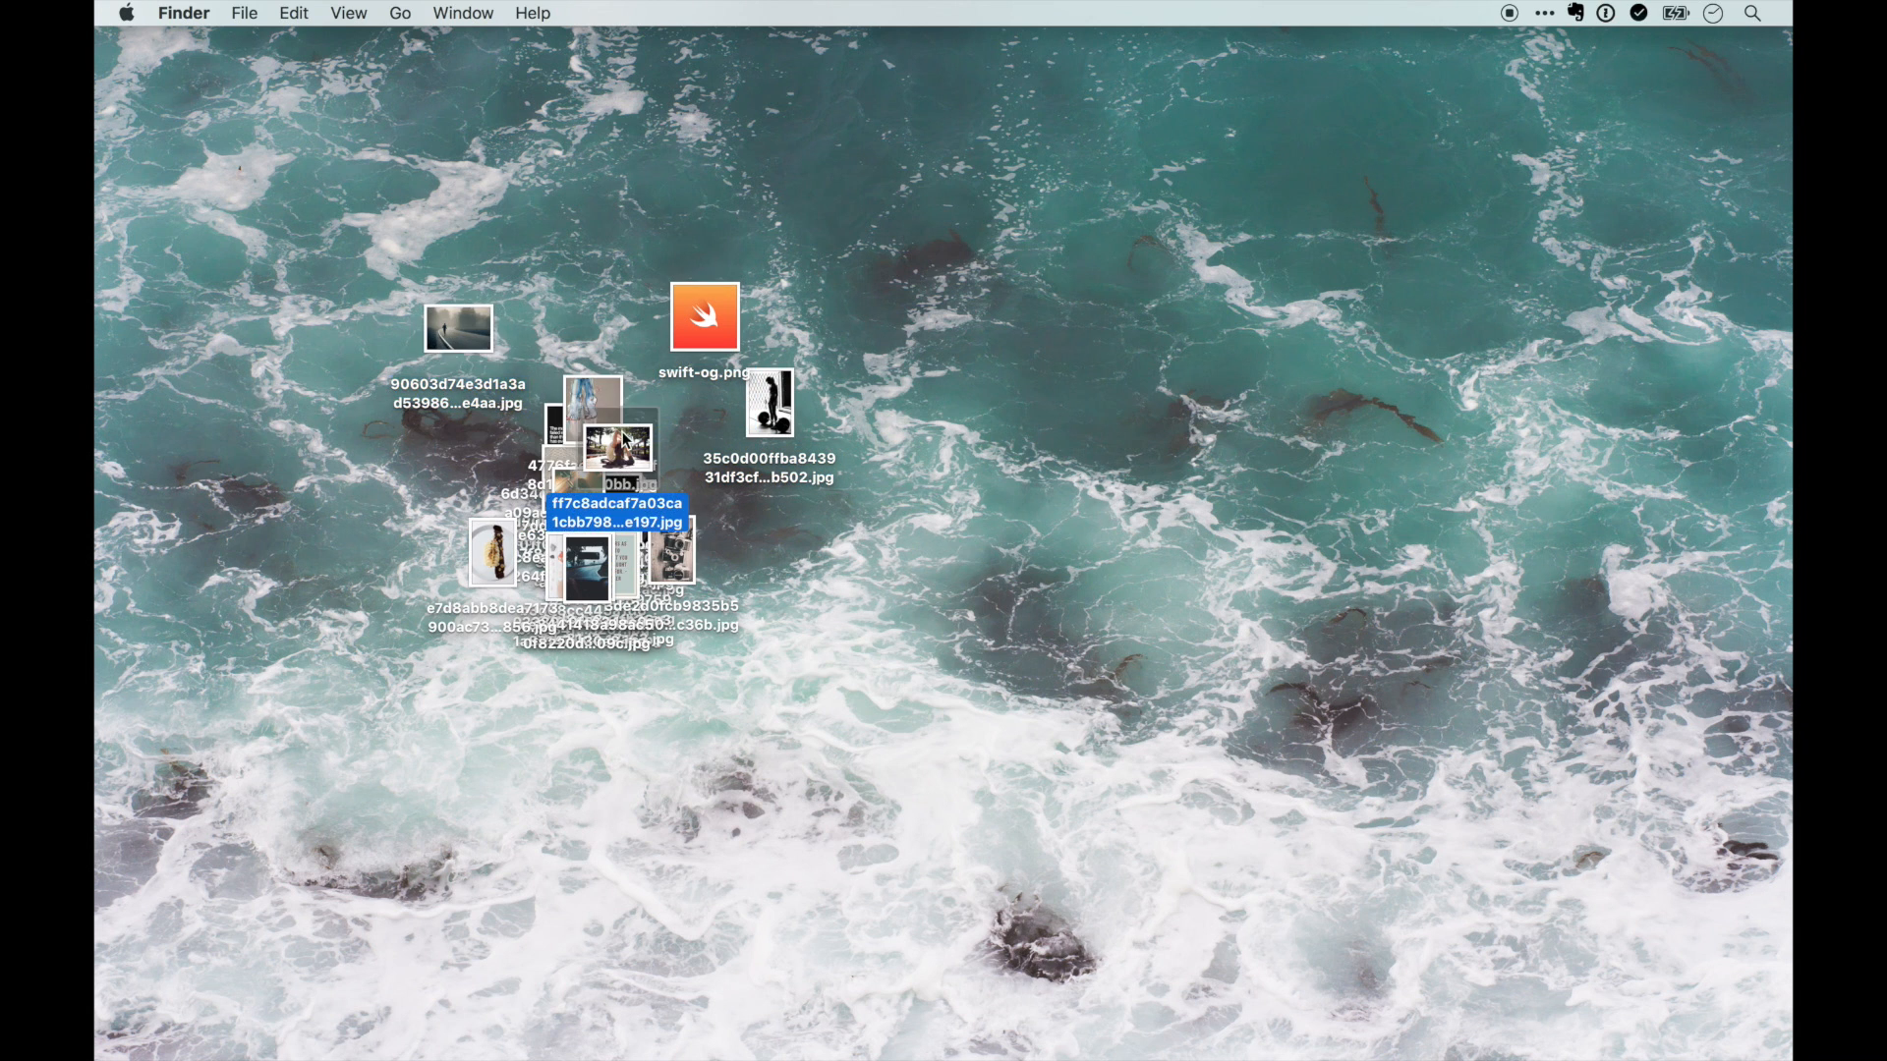
left_click_drag(625, 442, 593, 258)
left_click_drag(491, 550, 407, 496)
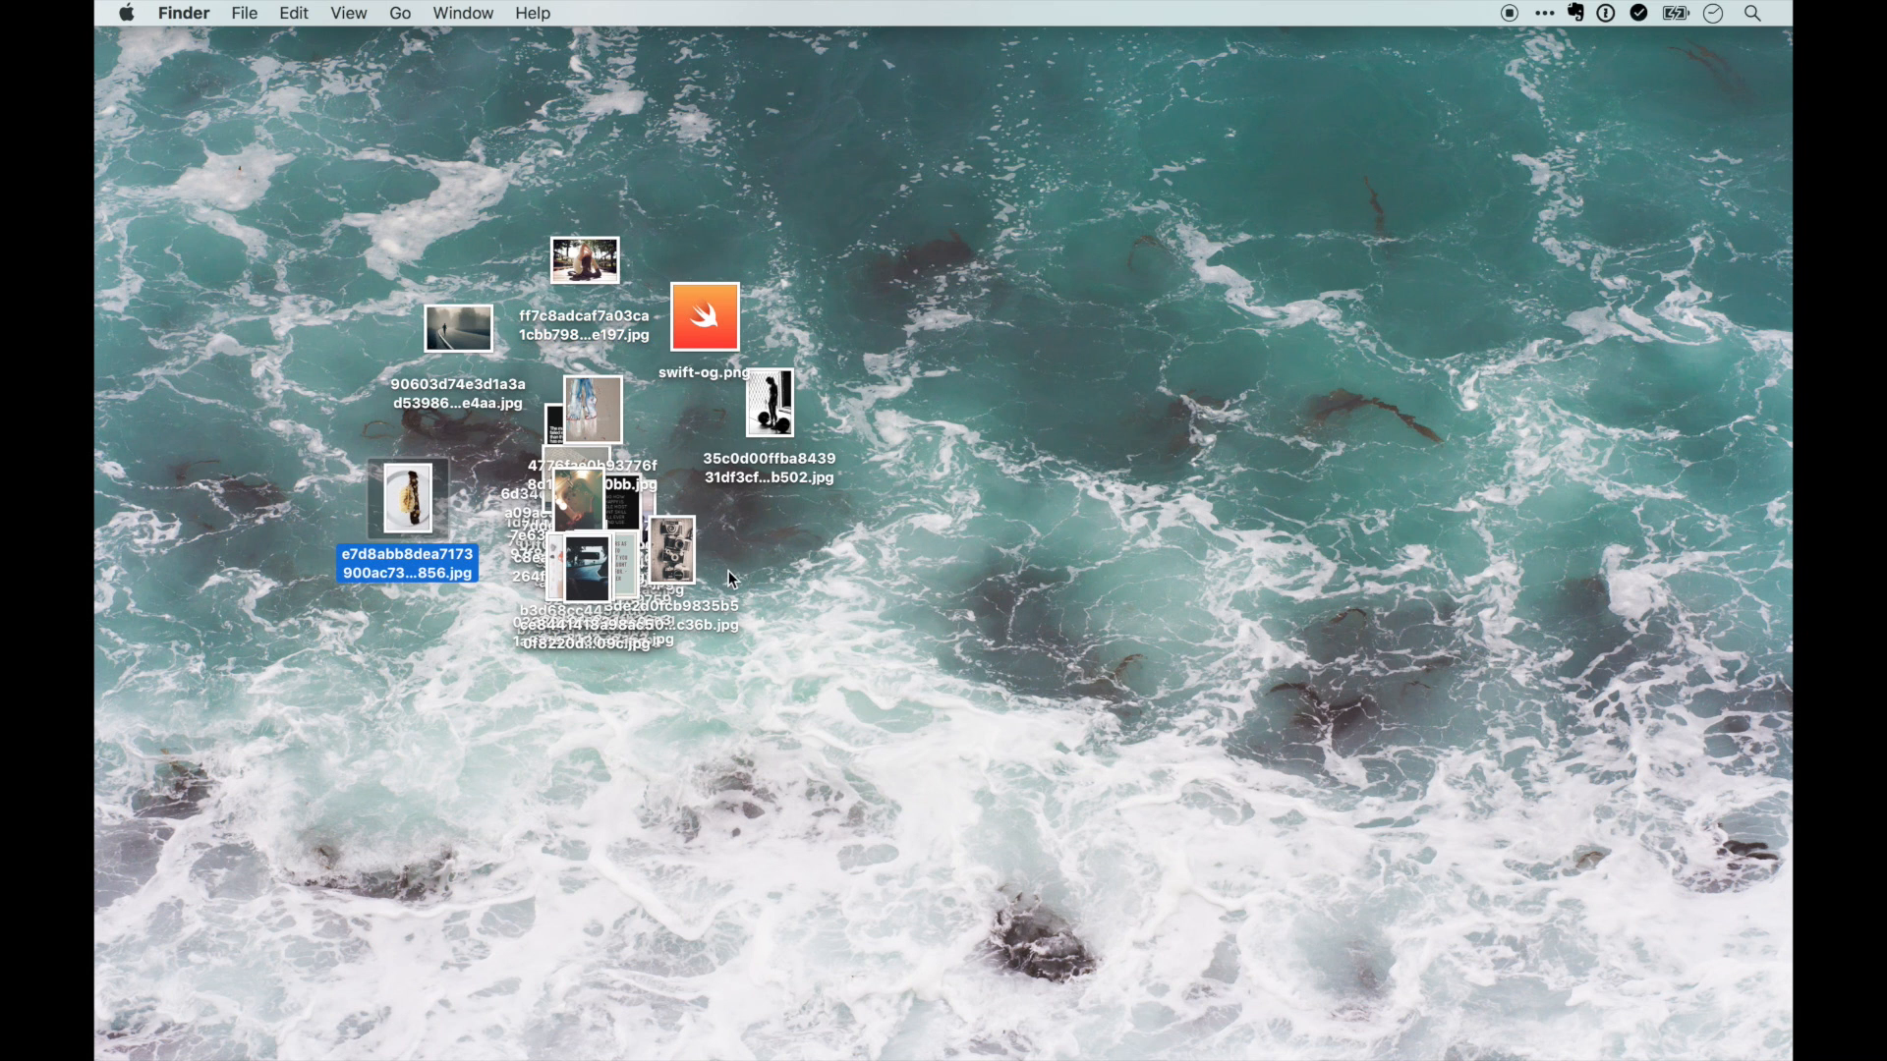
left_click(810, 699)
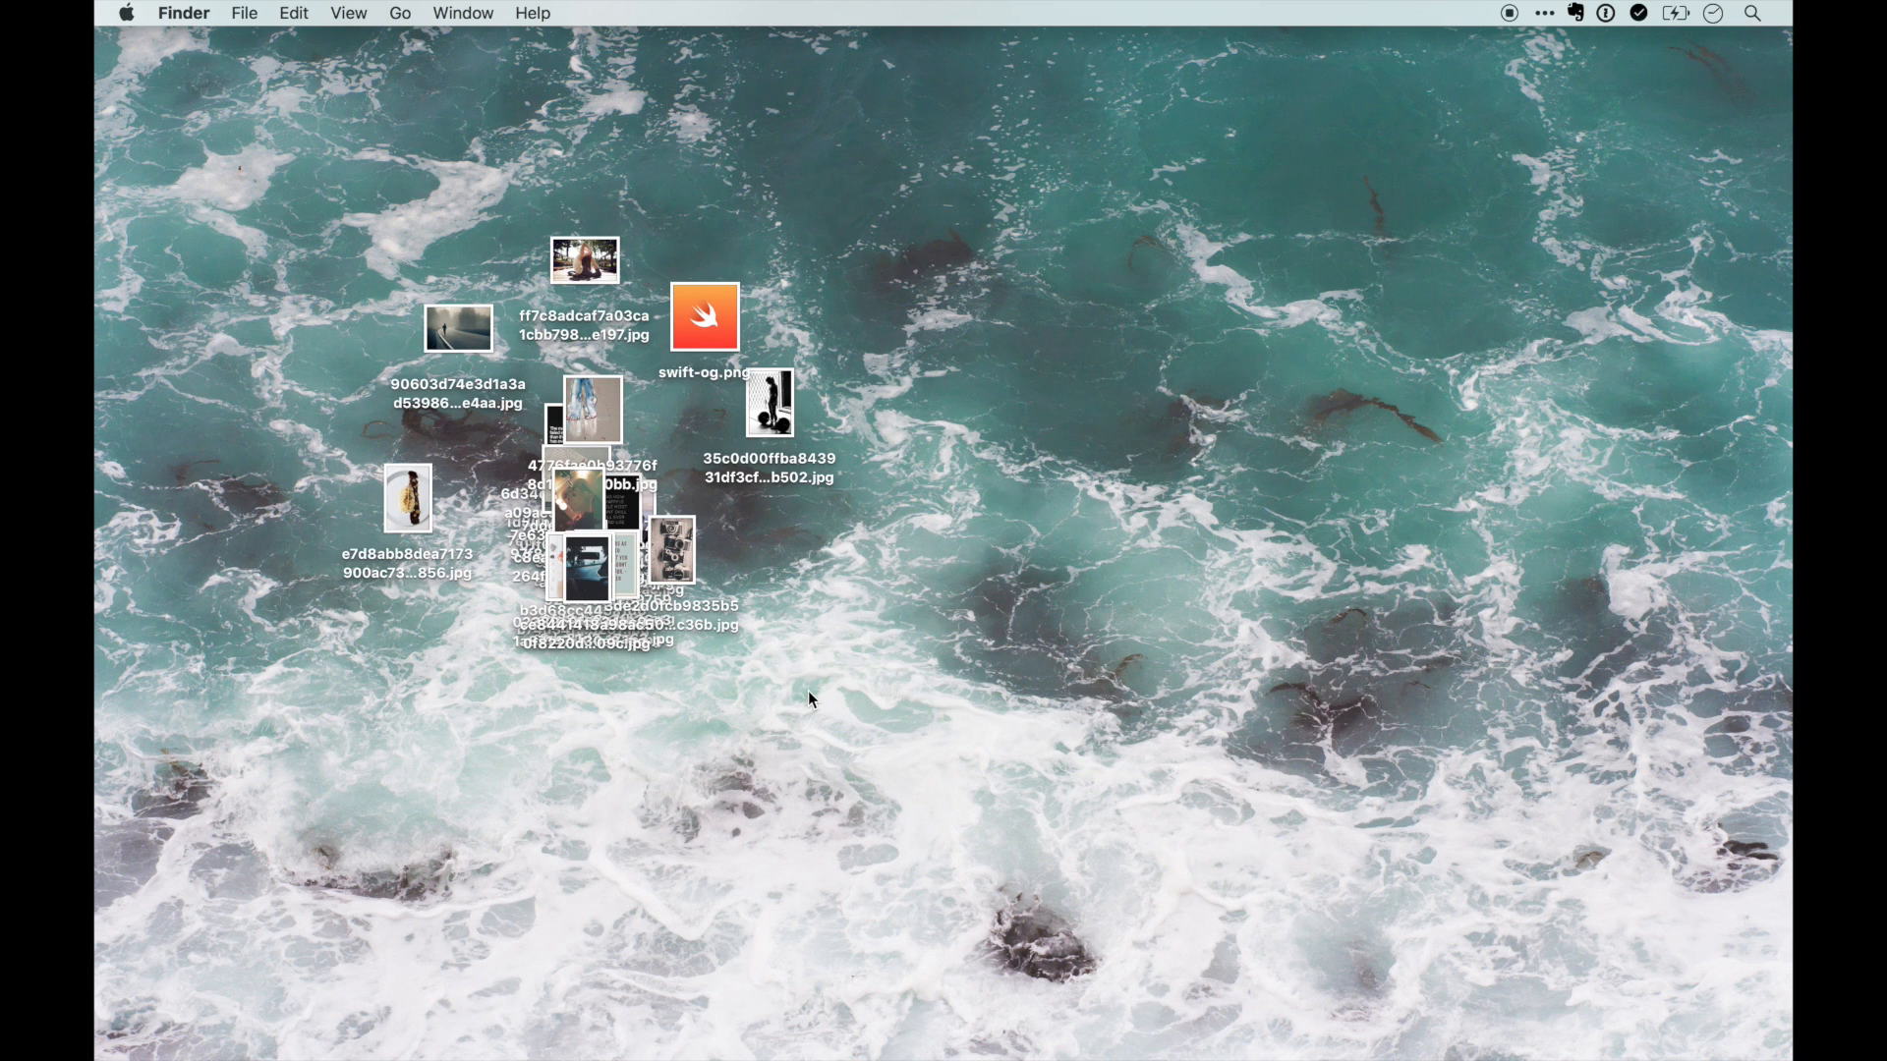
- Switch to Sketch by launching it and create a new blank document
key("alt+space")
type("ske")
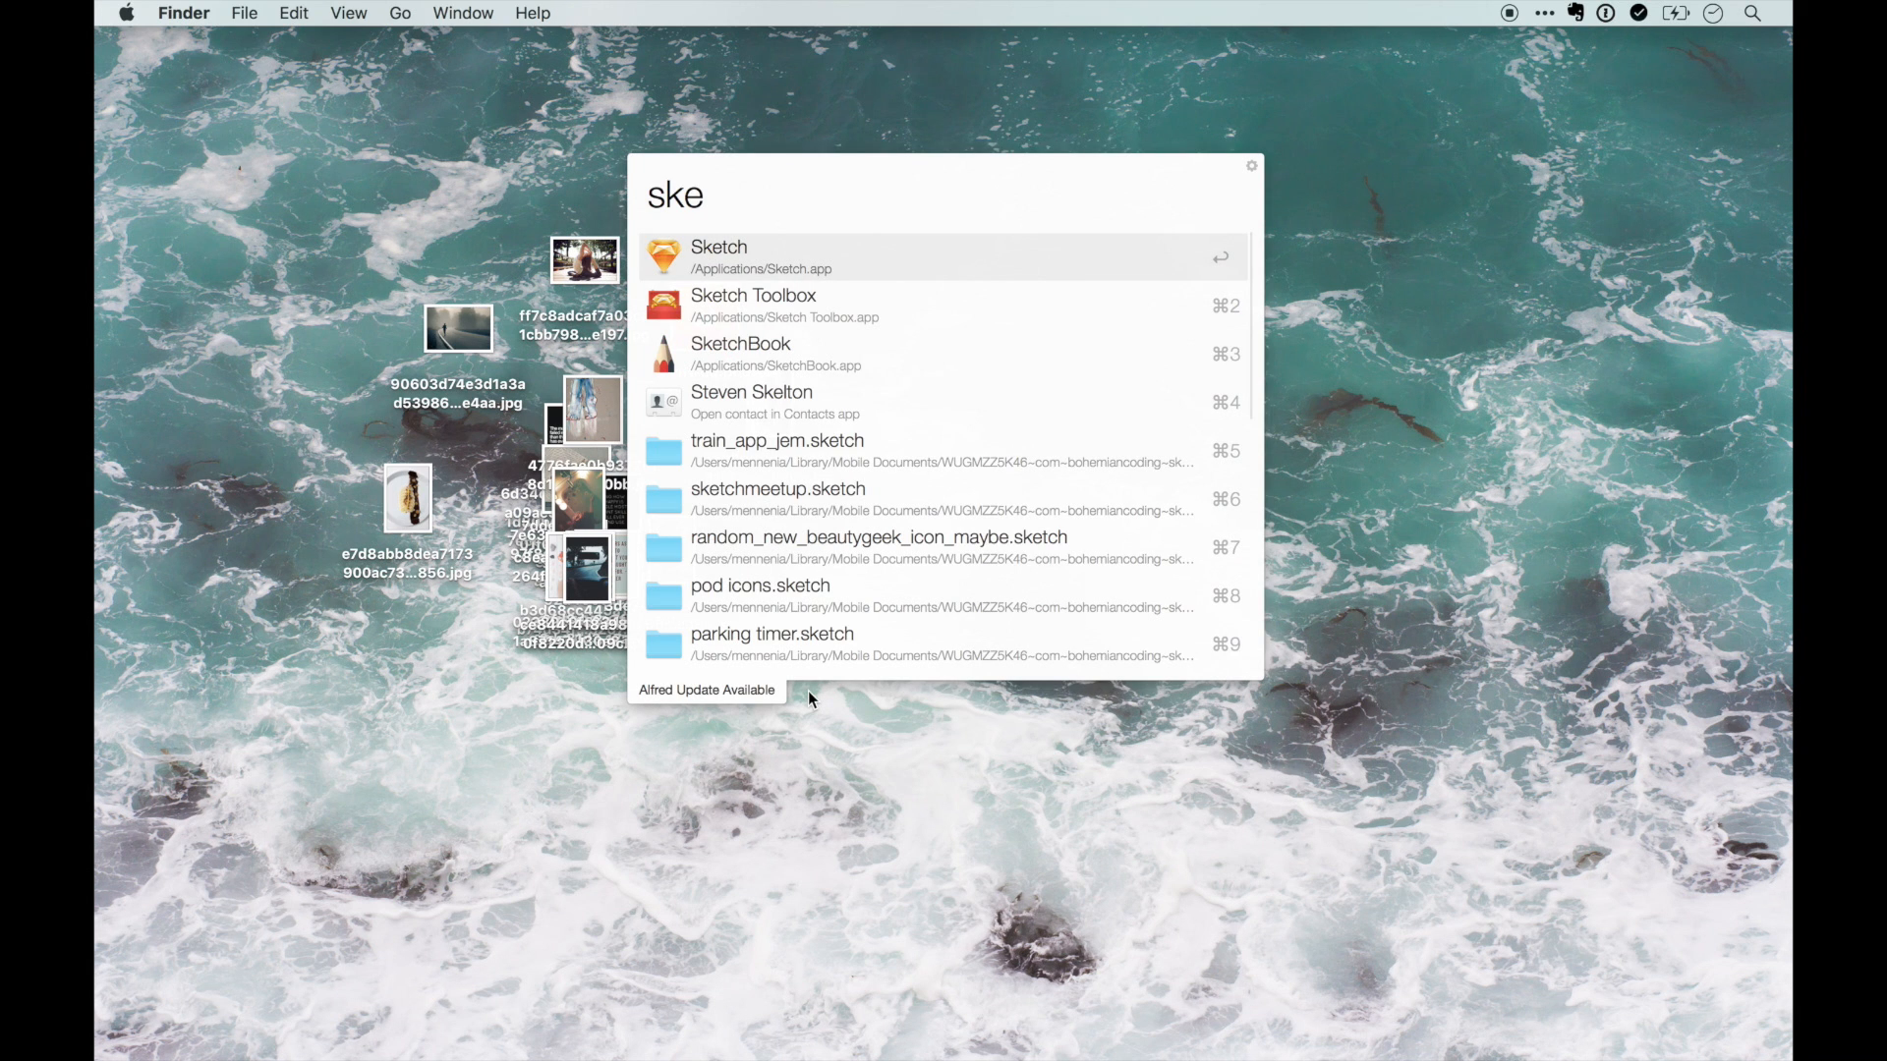
key("Return")
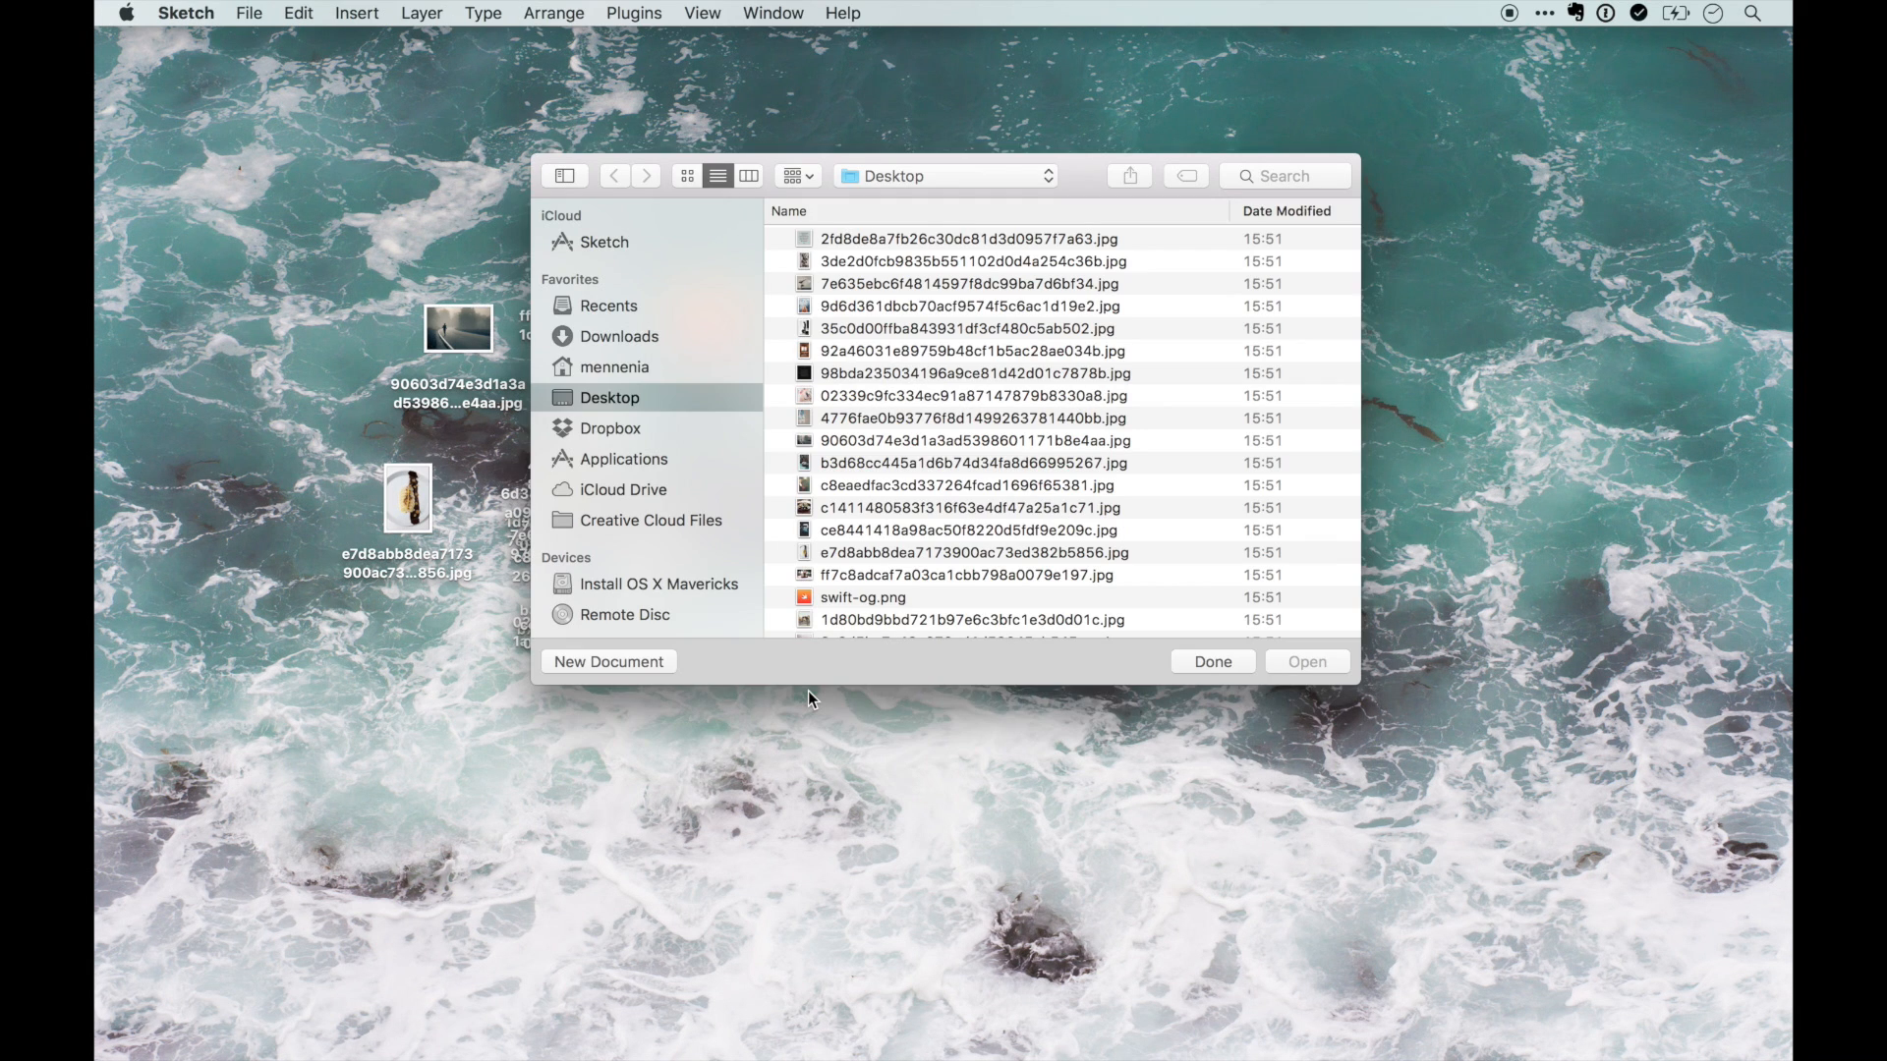
left_click(641, 661)
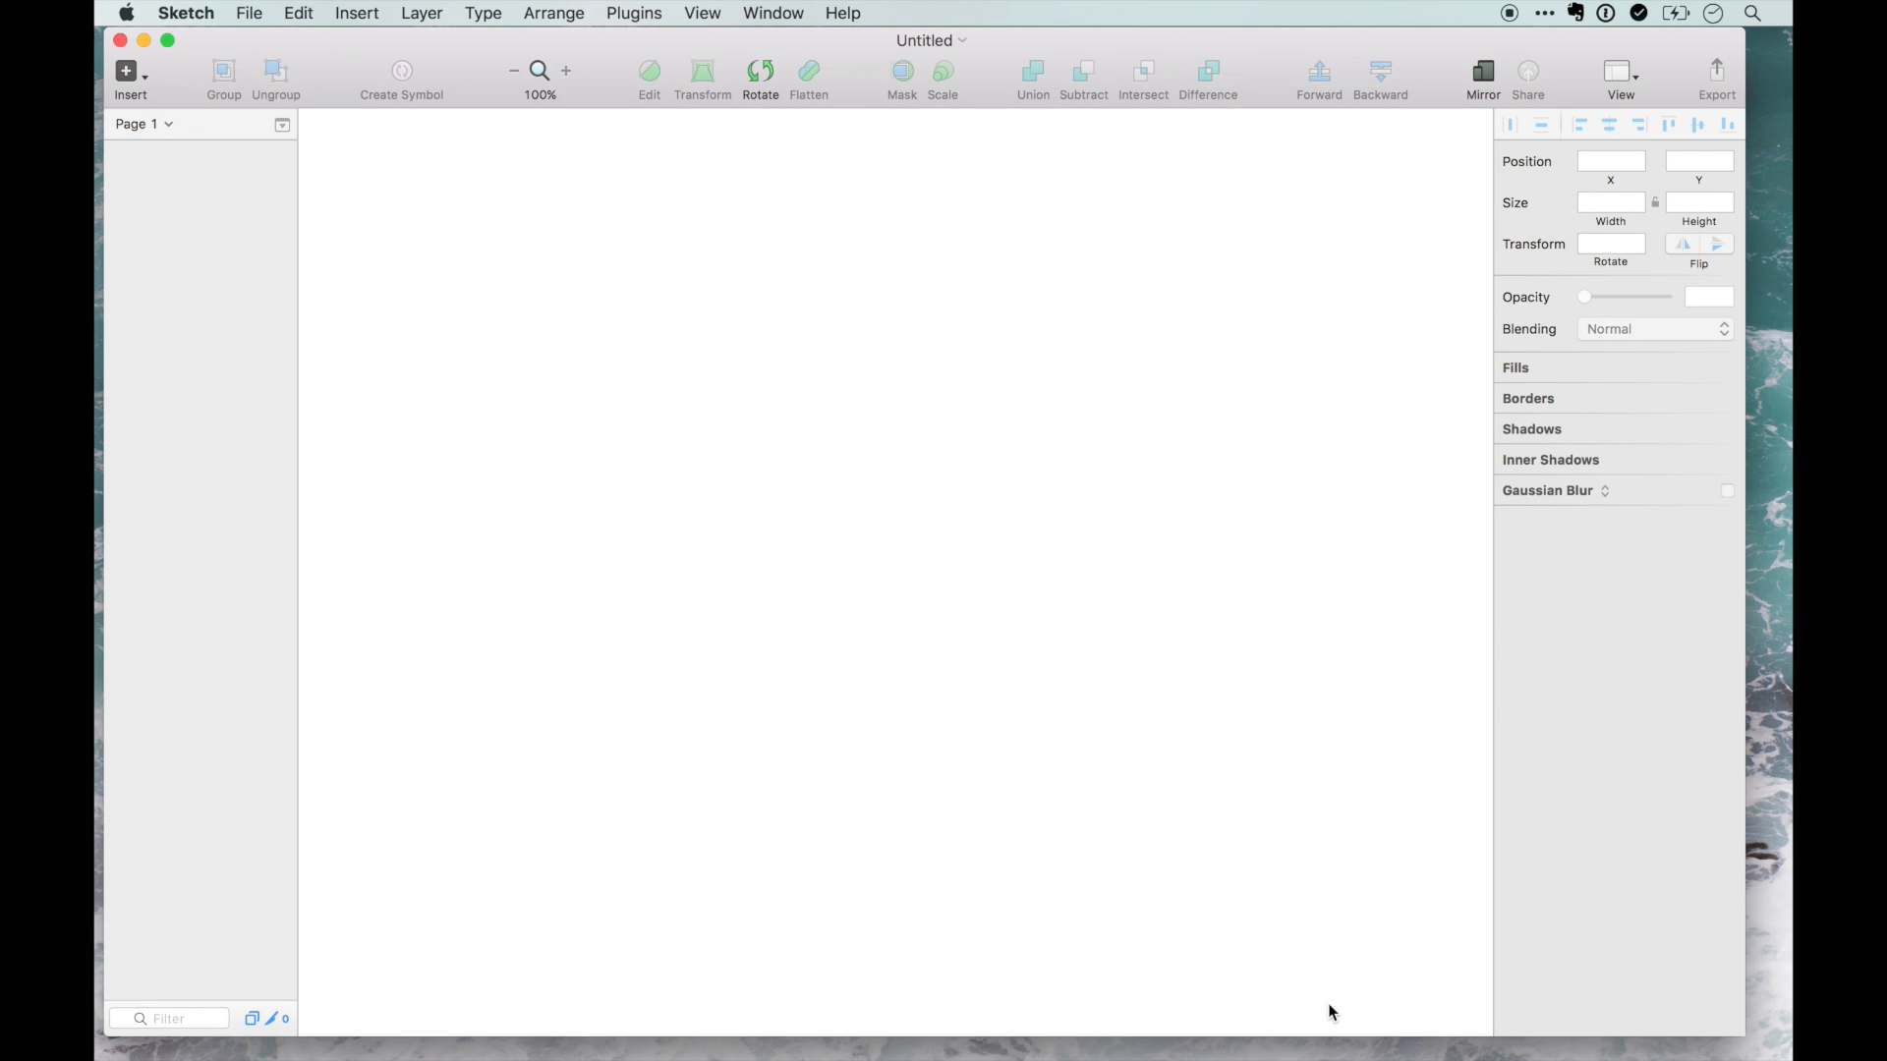
- Enlarge and reposition the new document window so it fills the screen
left_click_drag(1745, 1030, 1792, 1060)
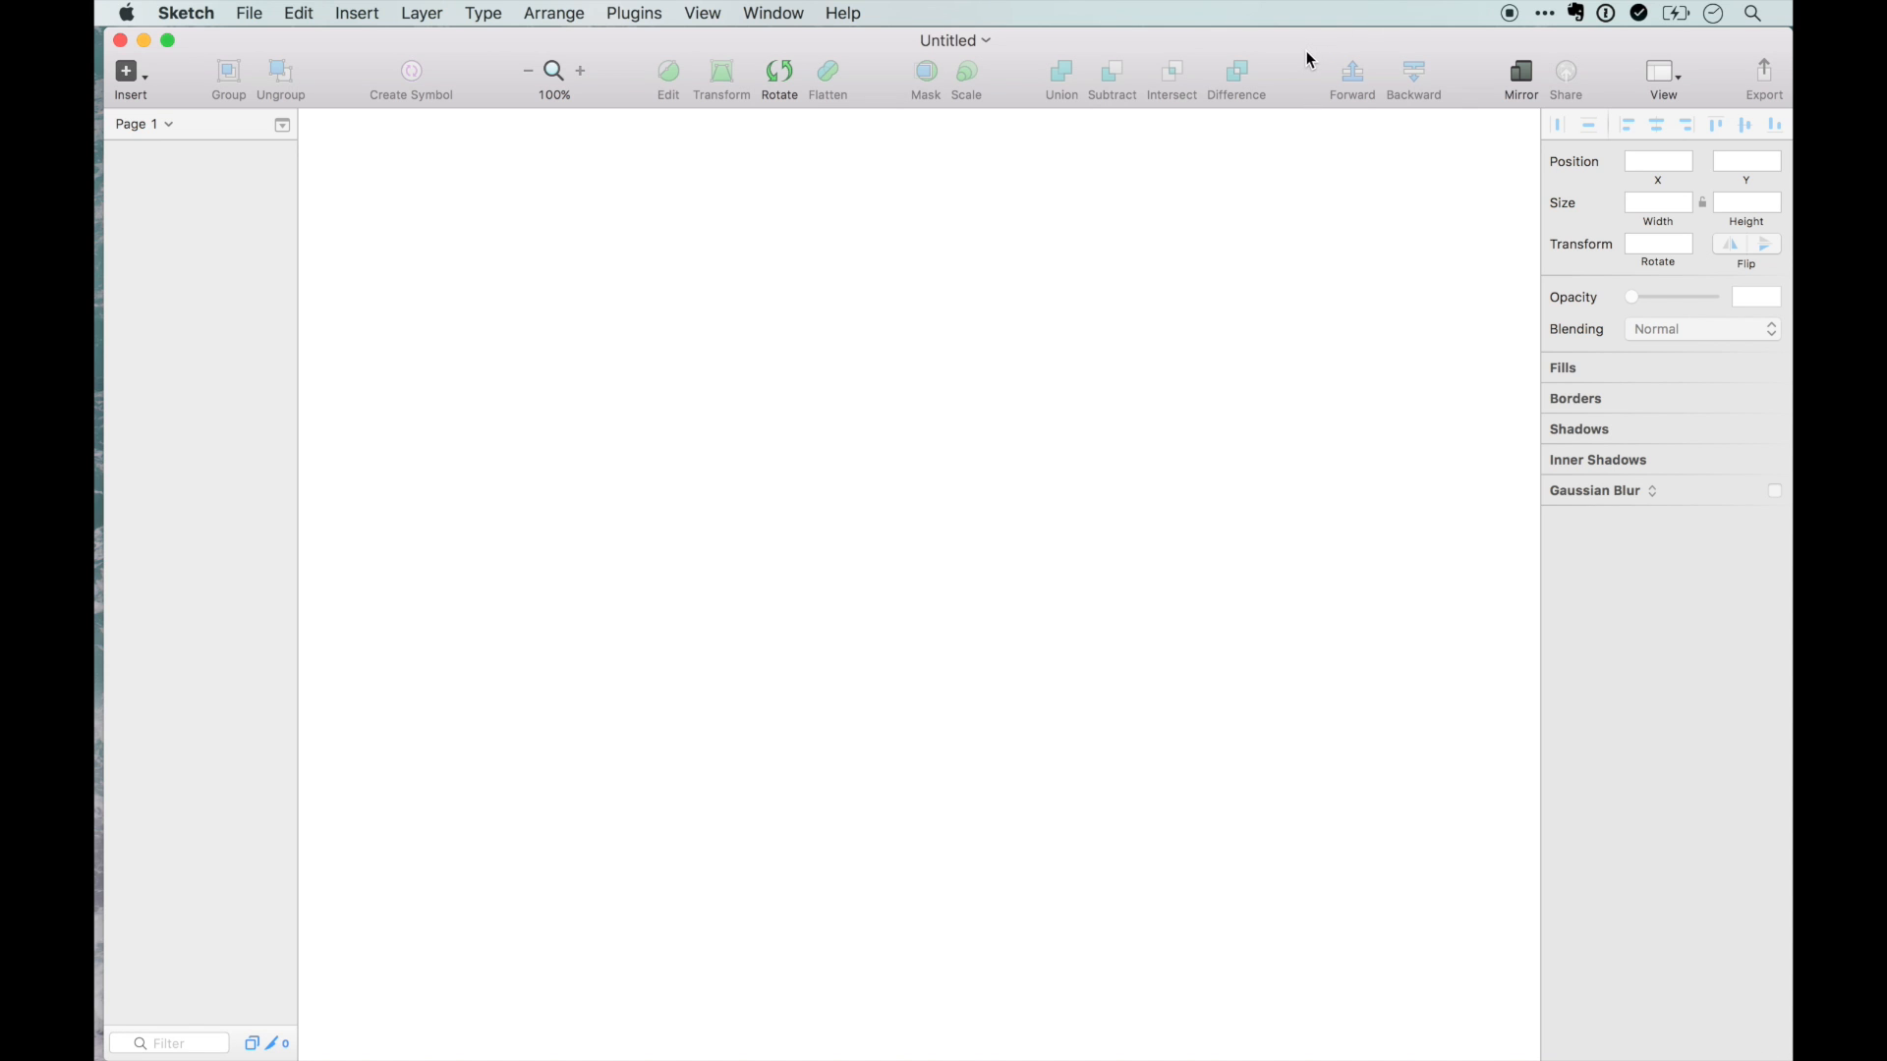
left_click_drag(1310, 59, 1302, 59)
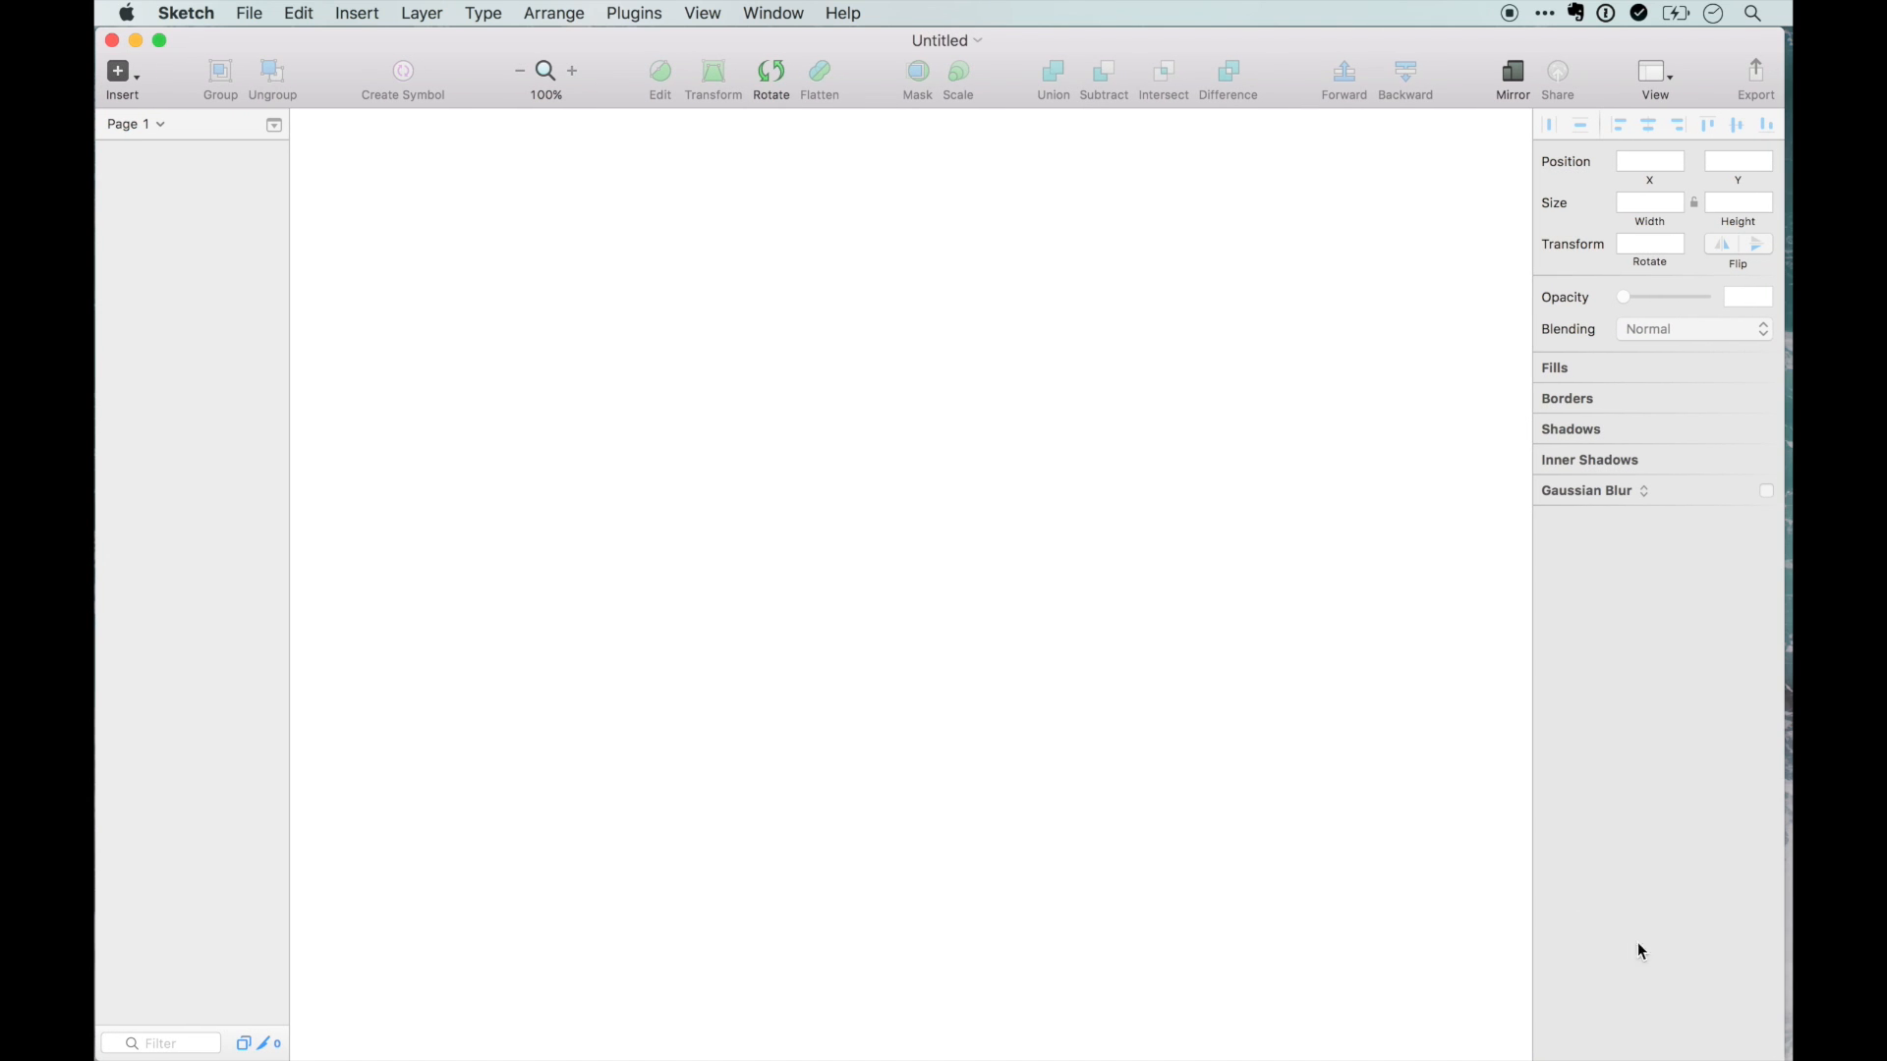
left_click_drag(1777, 1057, 1785, 1060)
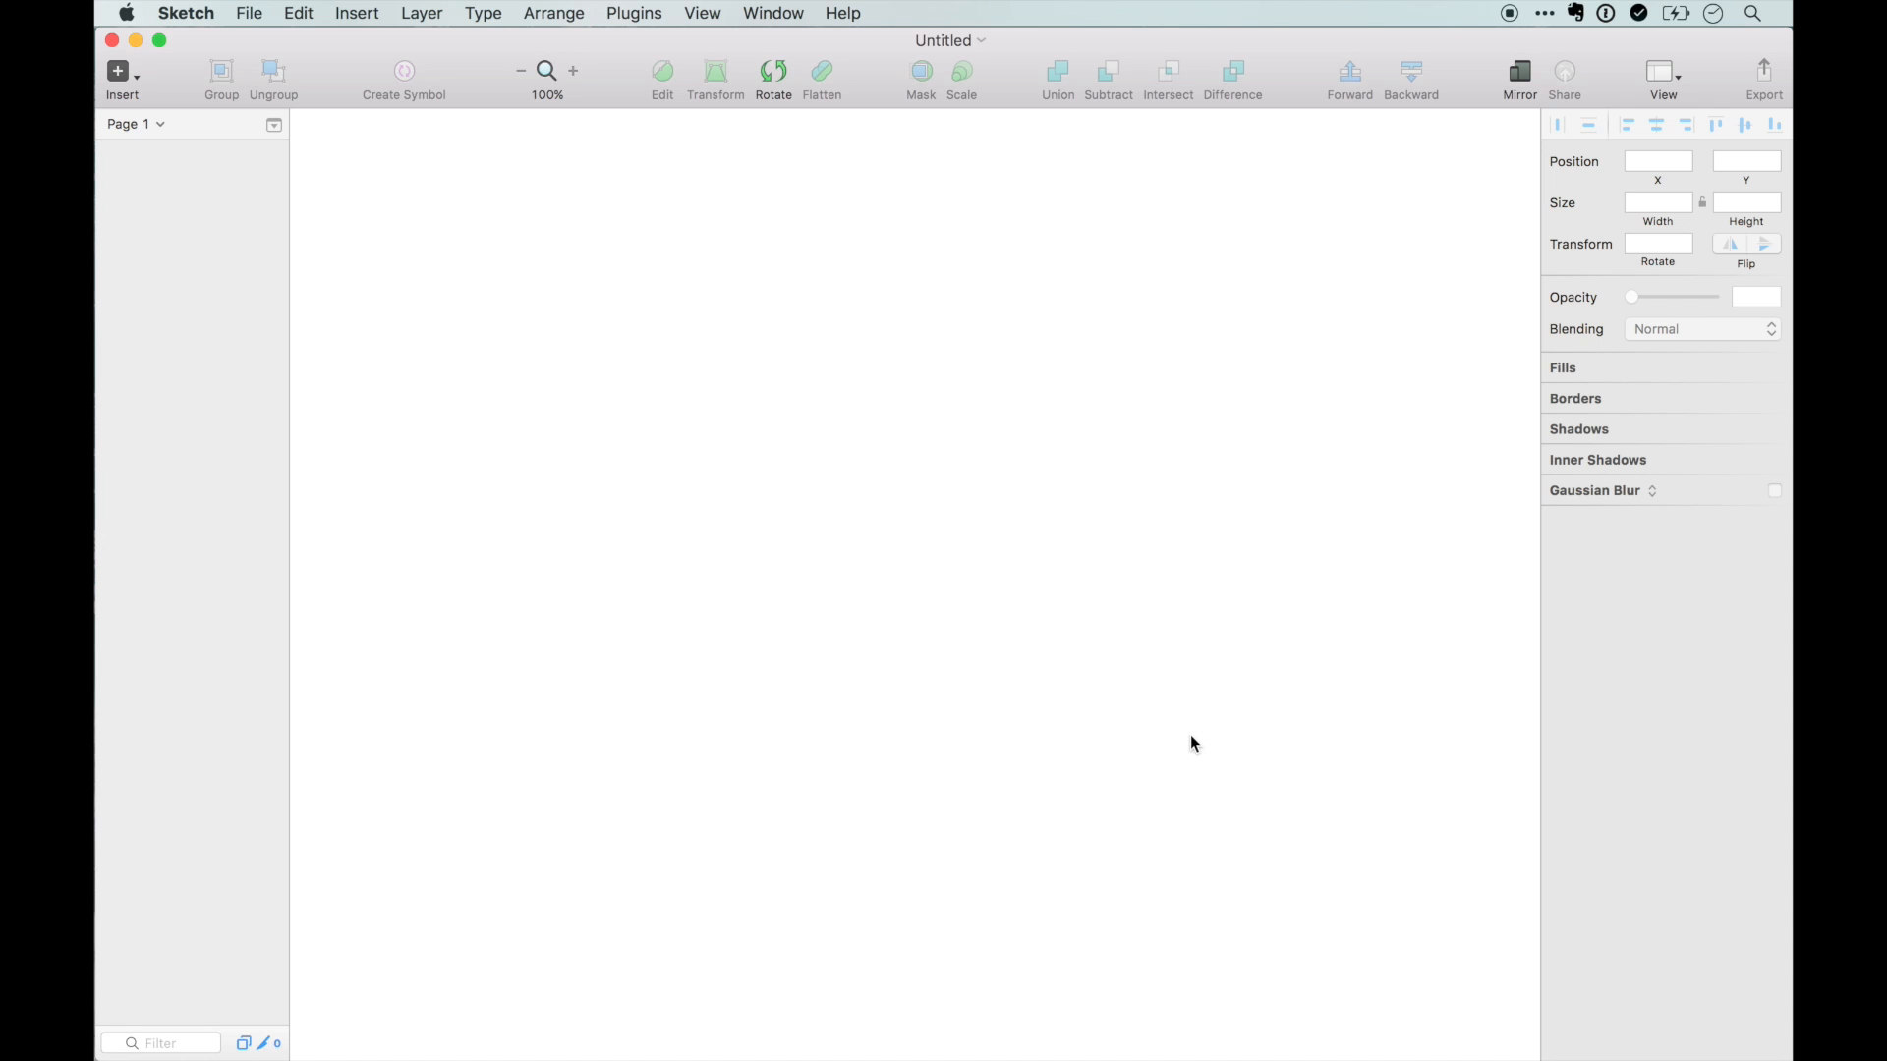
- Add an A4 artboard of 595 x 842 px from the paper size presets
key("a")
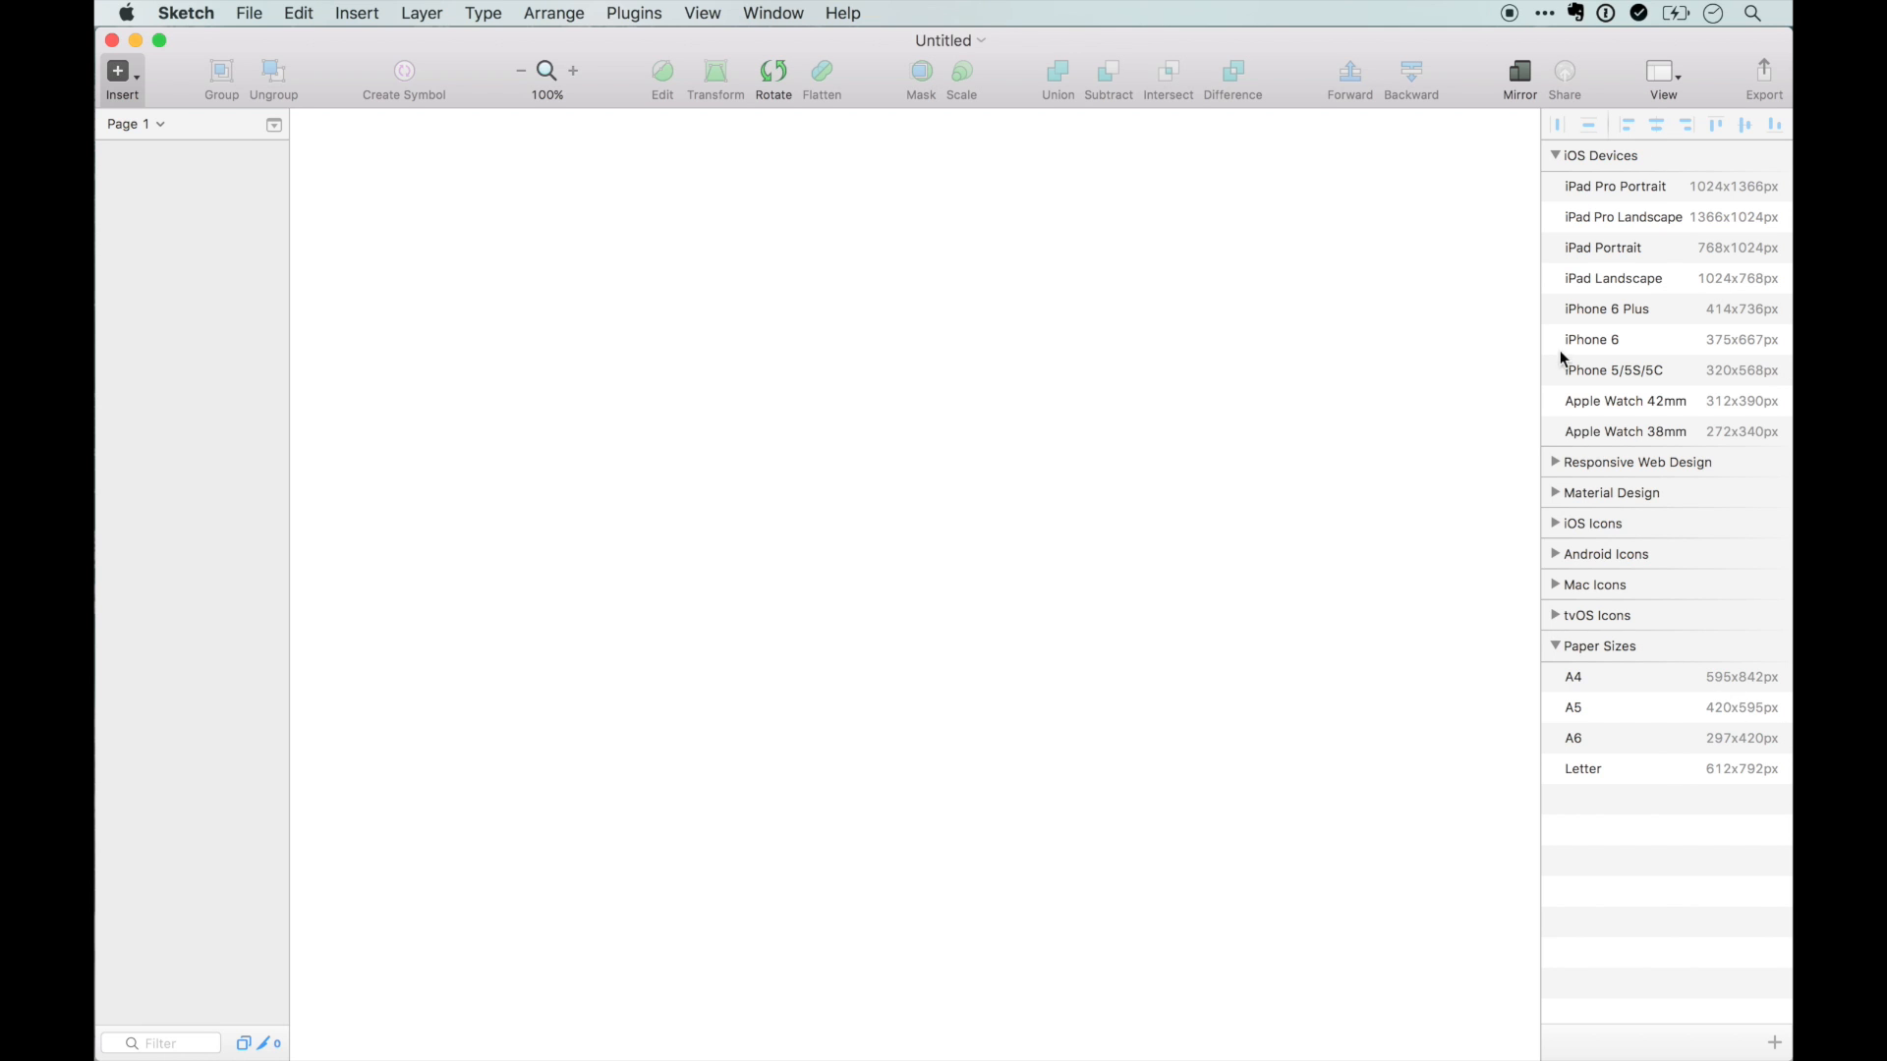
left_click(1595, 680)
key("super+1")
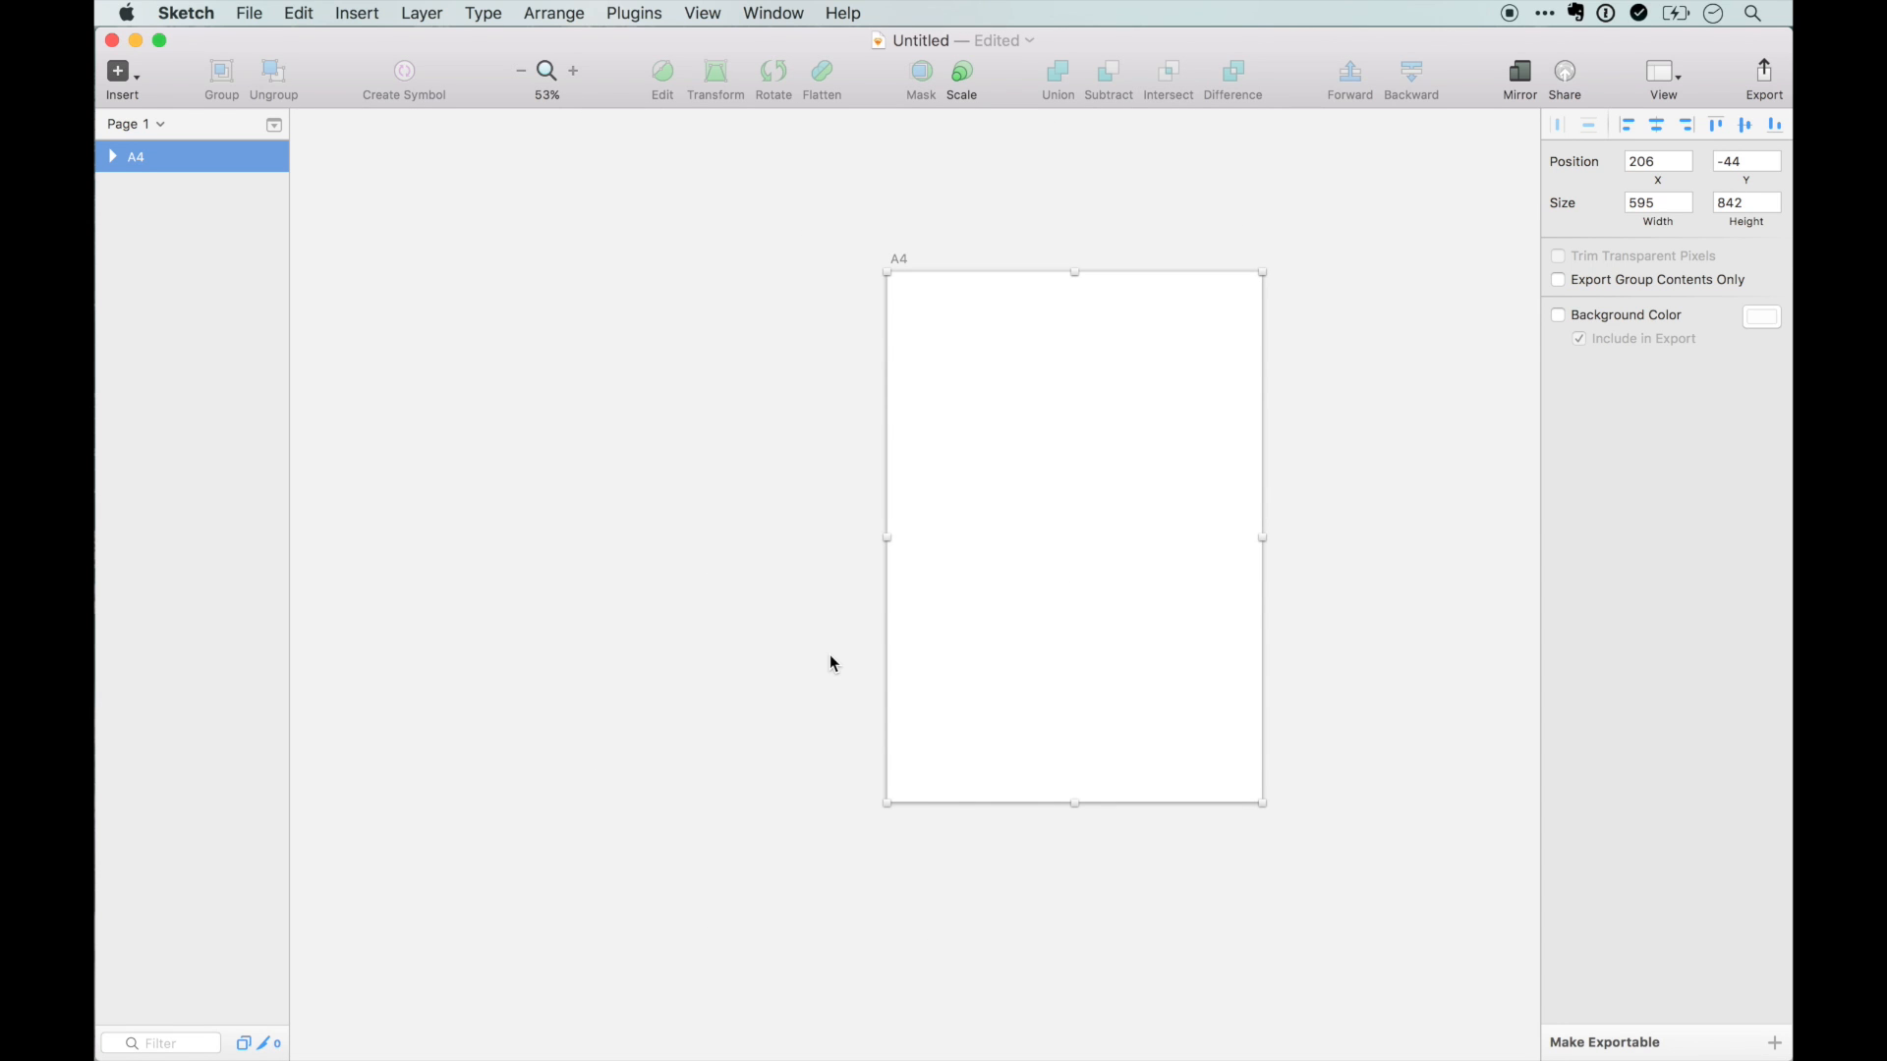
scroll(829, 655, "right", 2)
scroll(829, 655, "up", 1)
left_click(711, 310)
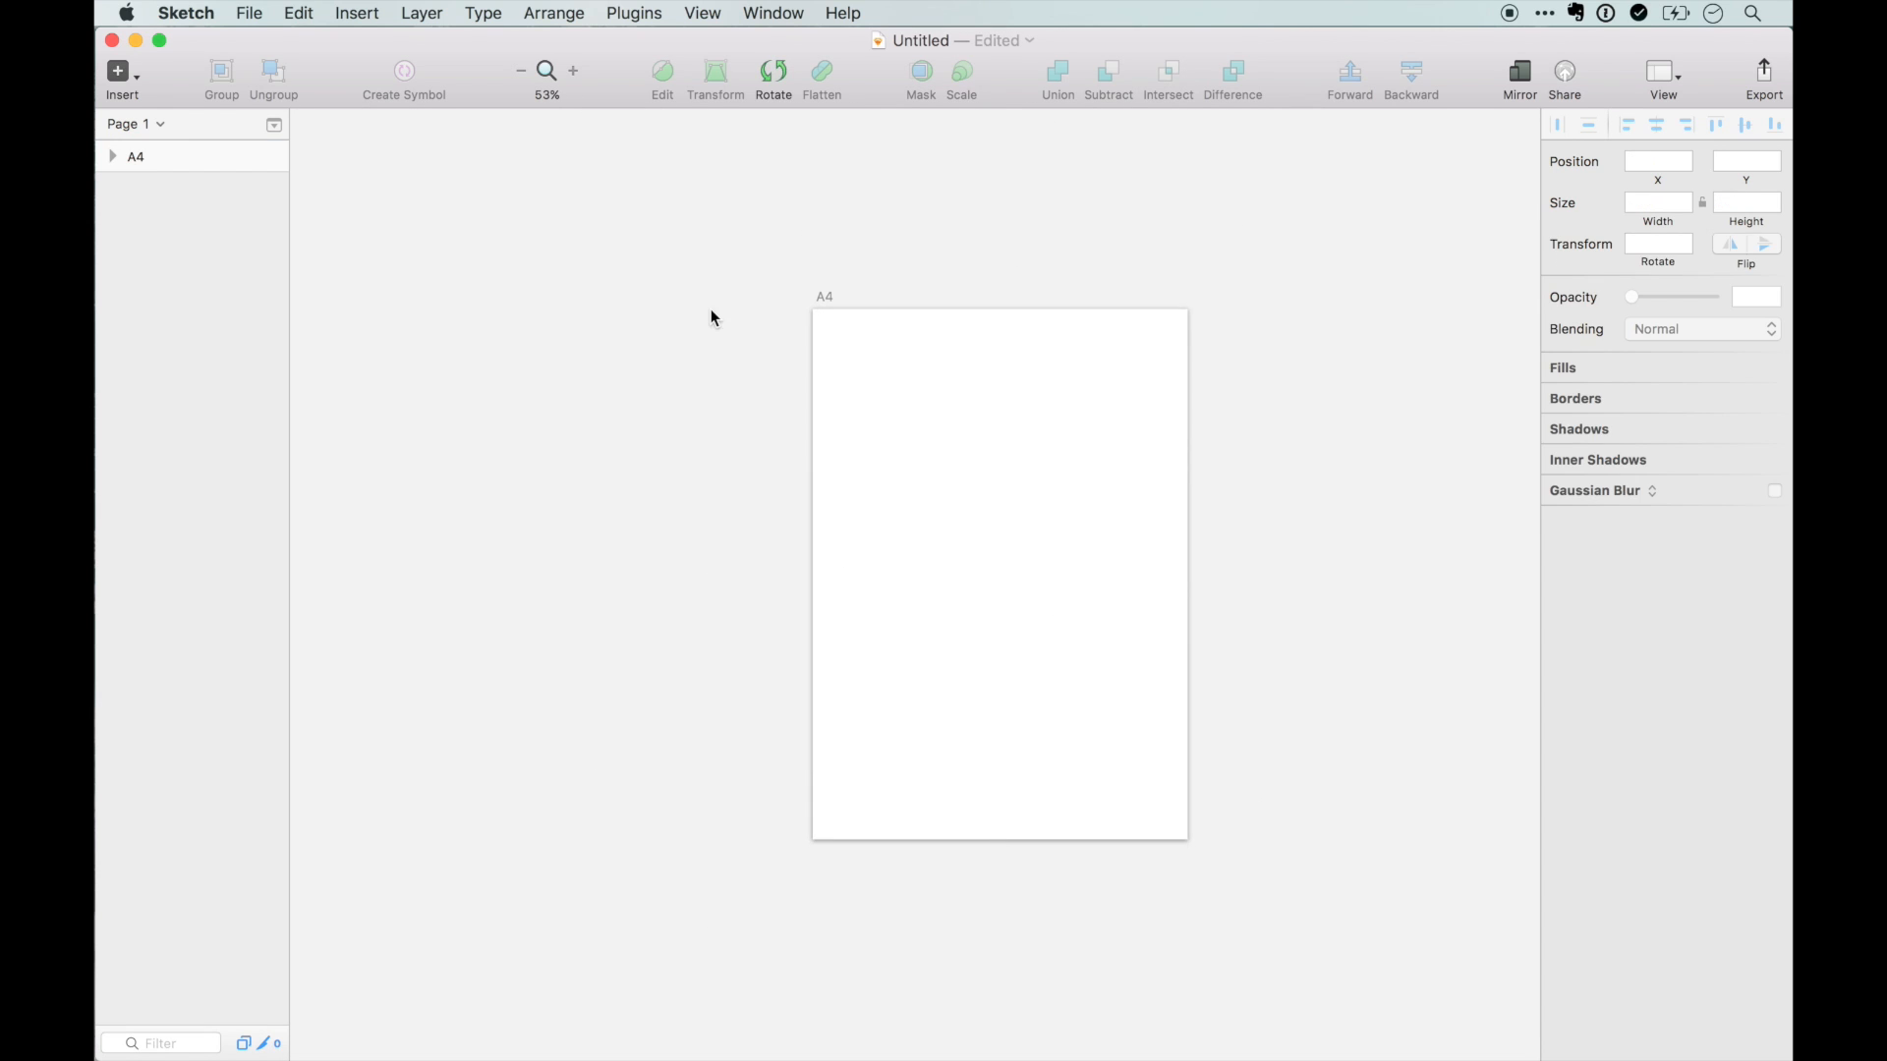
scroll(975, 344, "right", 2)
scroll(975, 344, "up", 3)
scroll(974, 344, "down", 2)
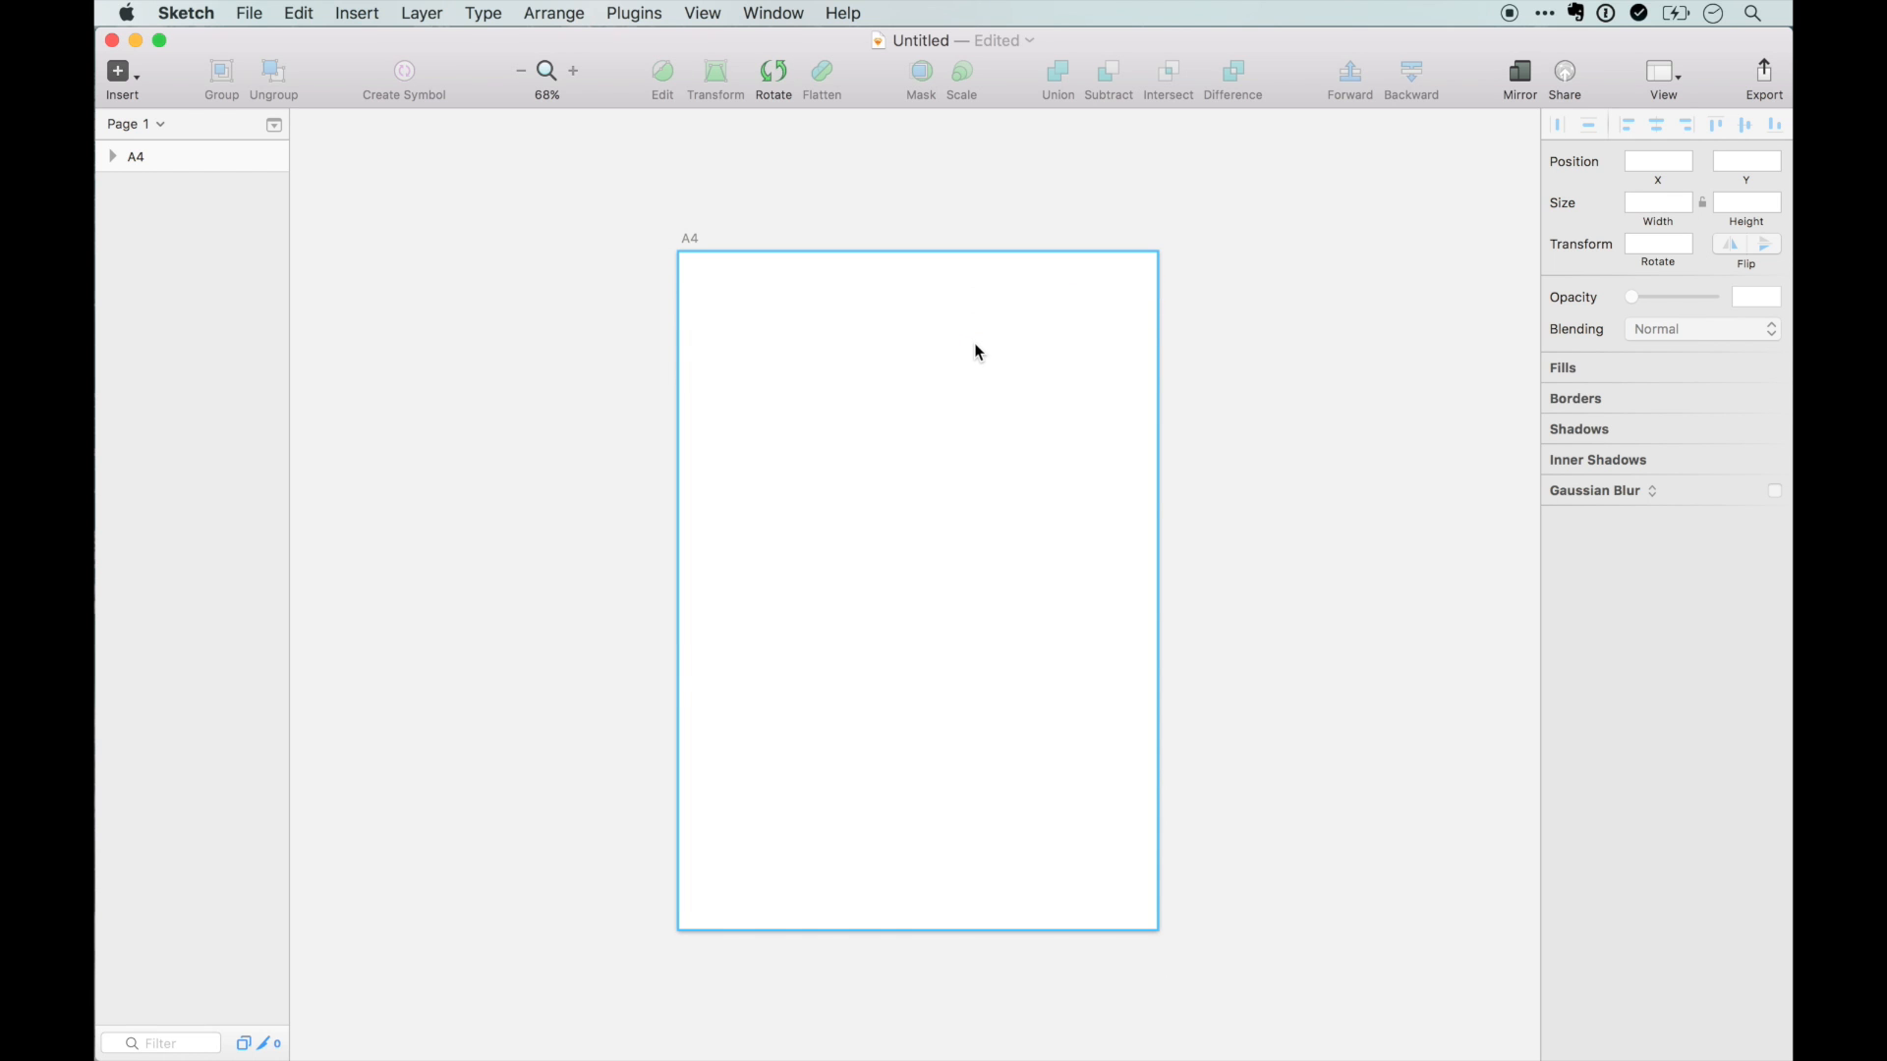
- Try the dessert plate image from the desktop on the A4 artboard and delete it
mouse_move(96, 1059)
mouse_move(409, 499)
left_mouse_down()
mouse_move(139, 1019)
mouse_move(855, 694)
left_mouse_up()
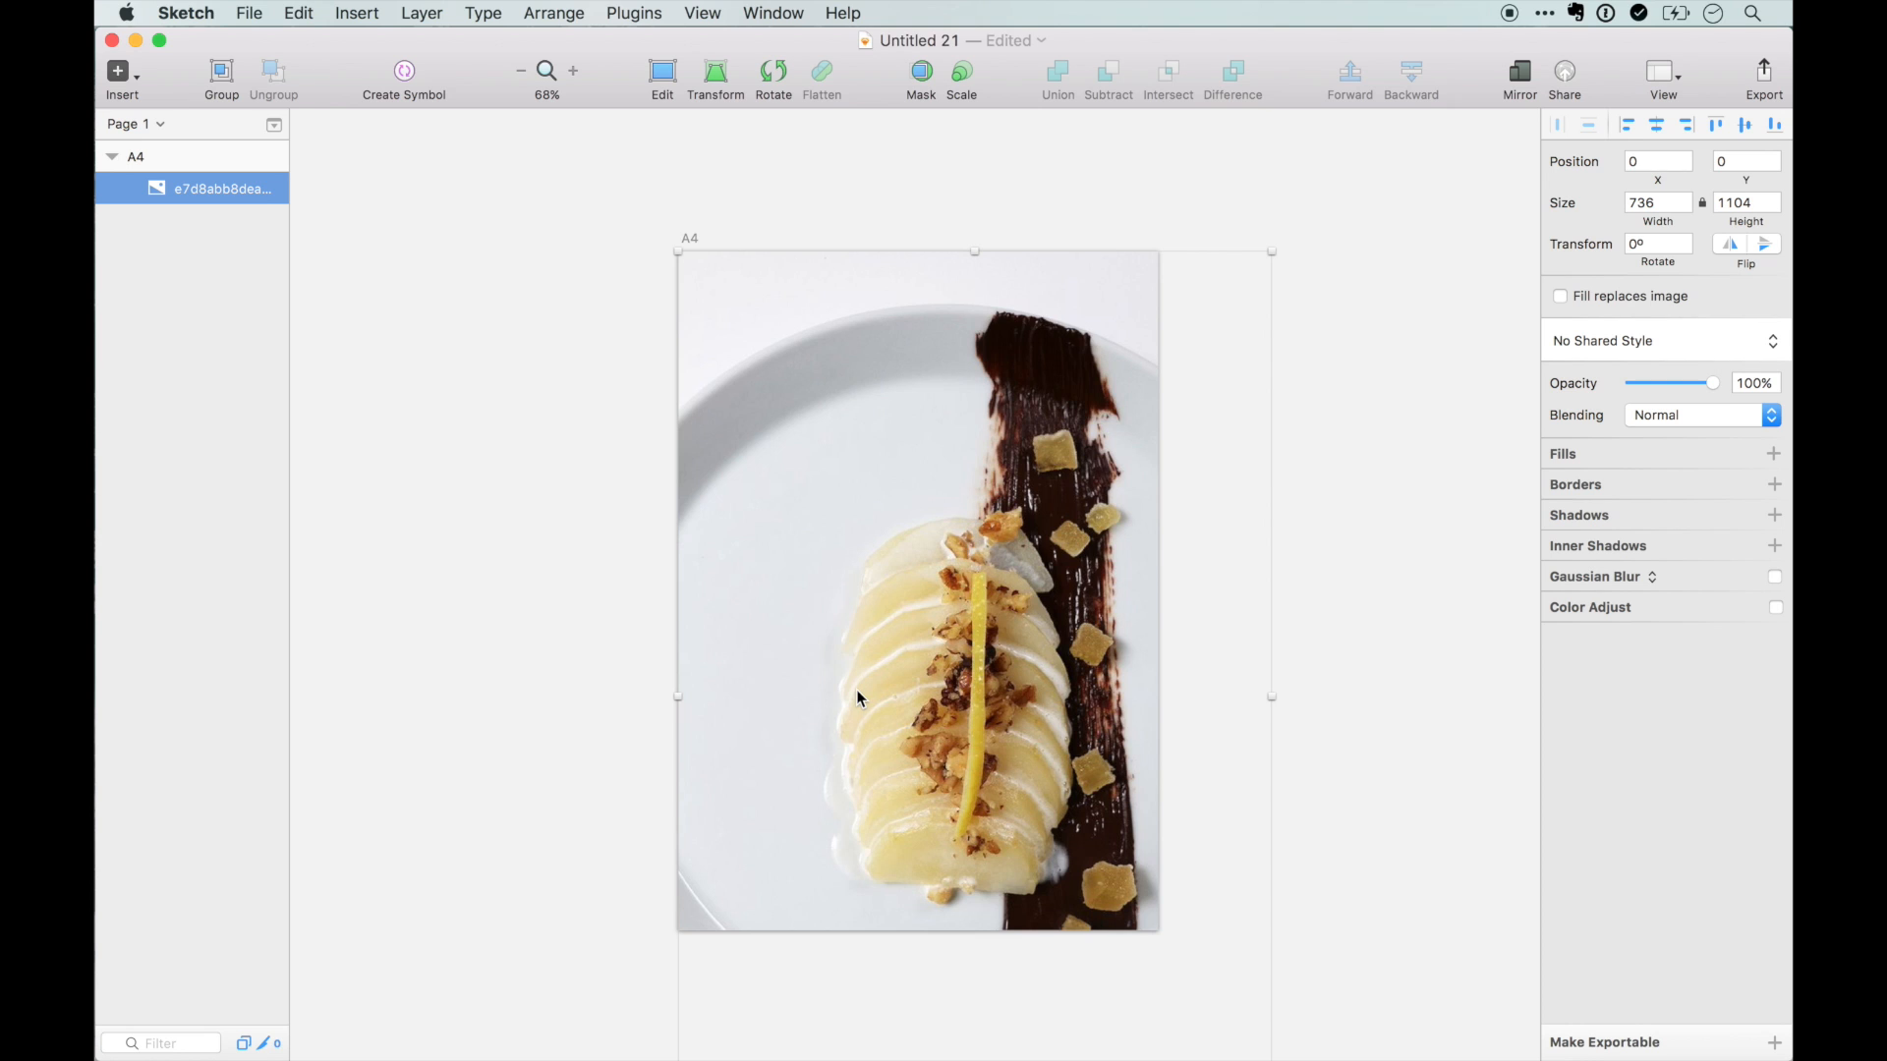
scroll(857, 688, "down", 5)
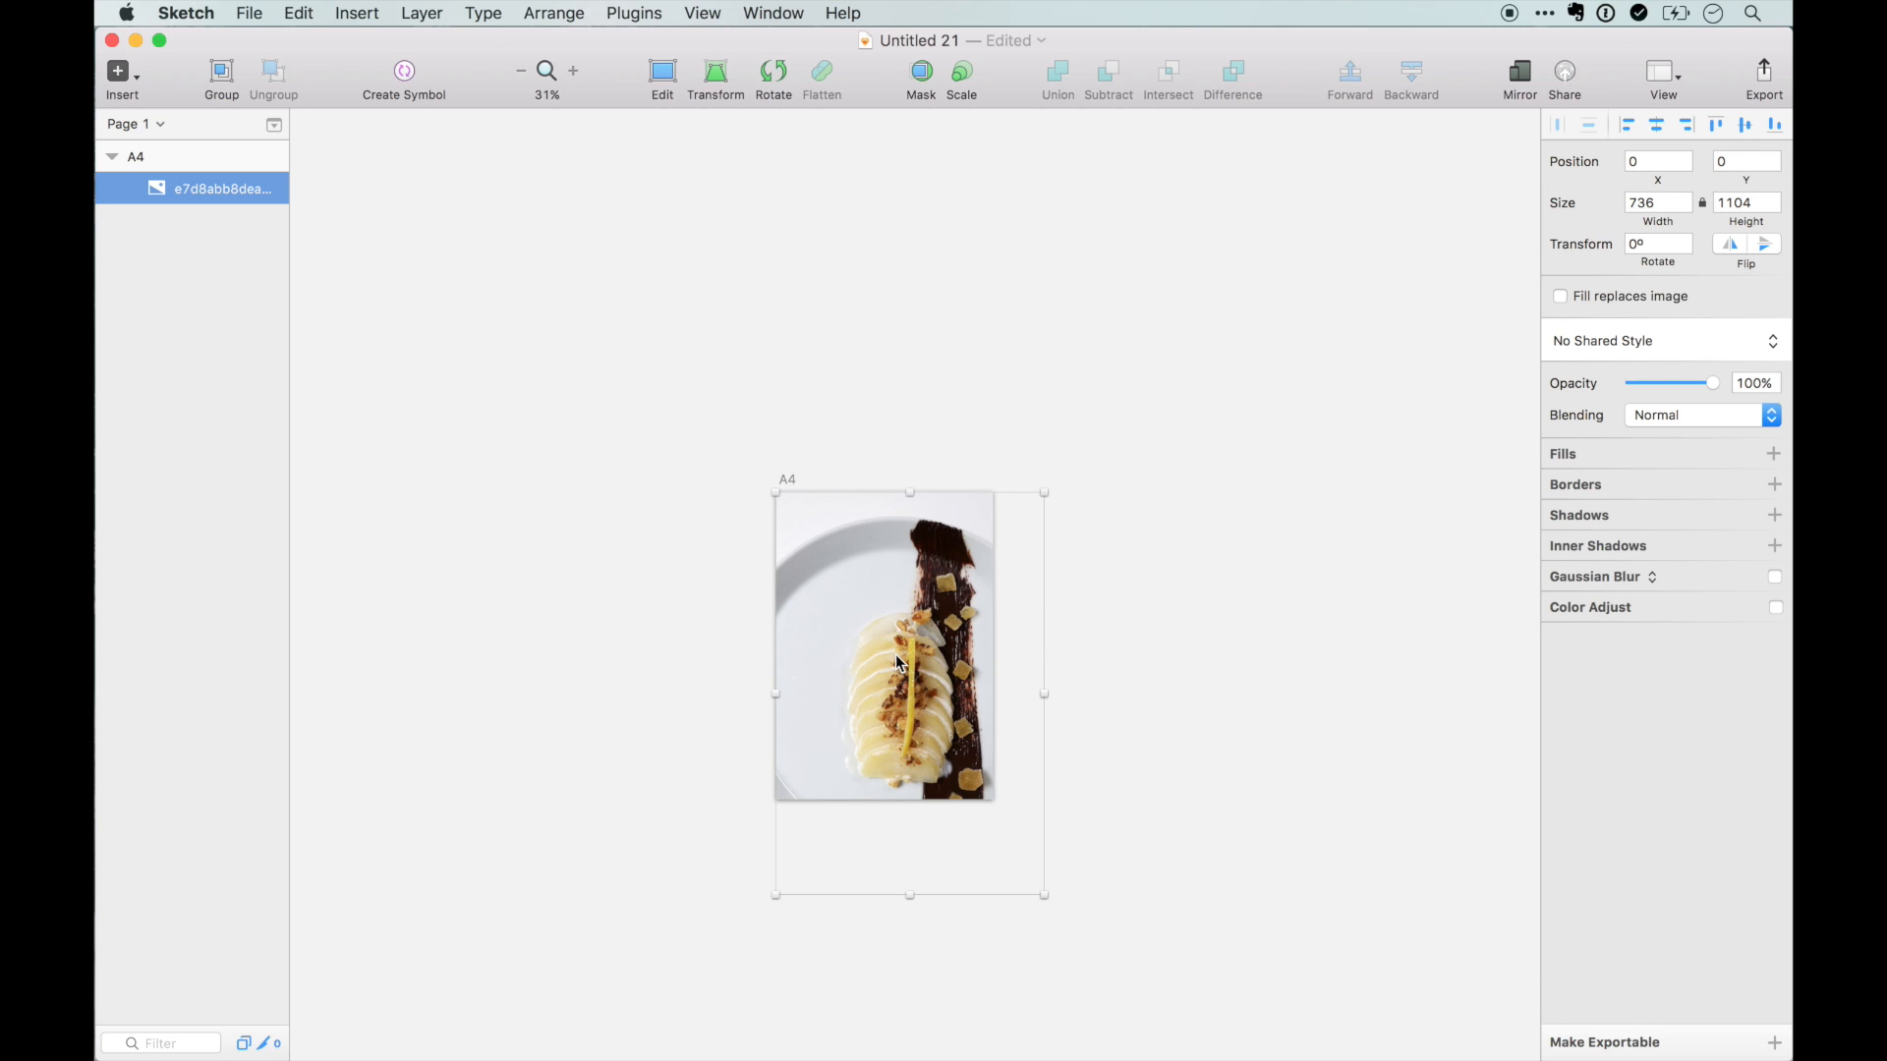
key("Delete")
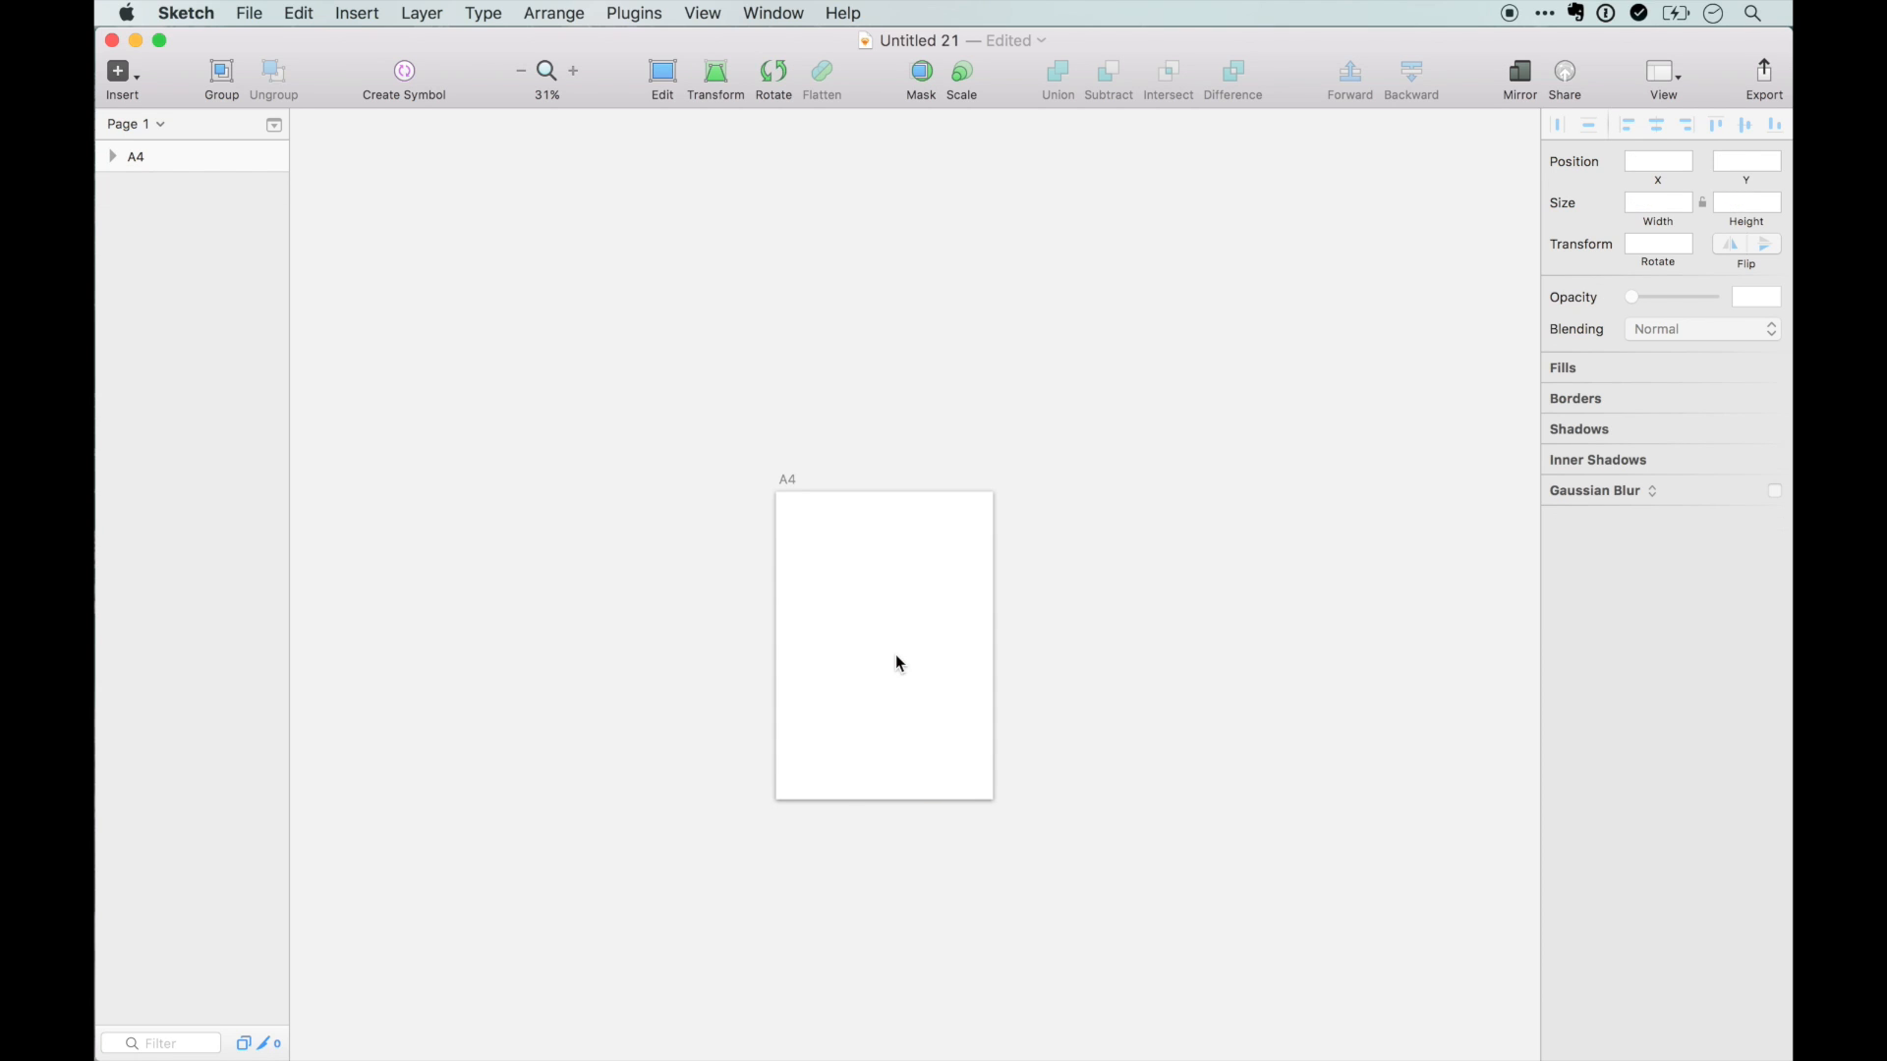
- Triple the A4 artboard's width and height to 1785 x 2526 px
left_click(949, 522)
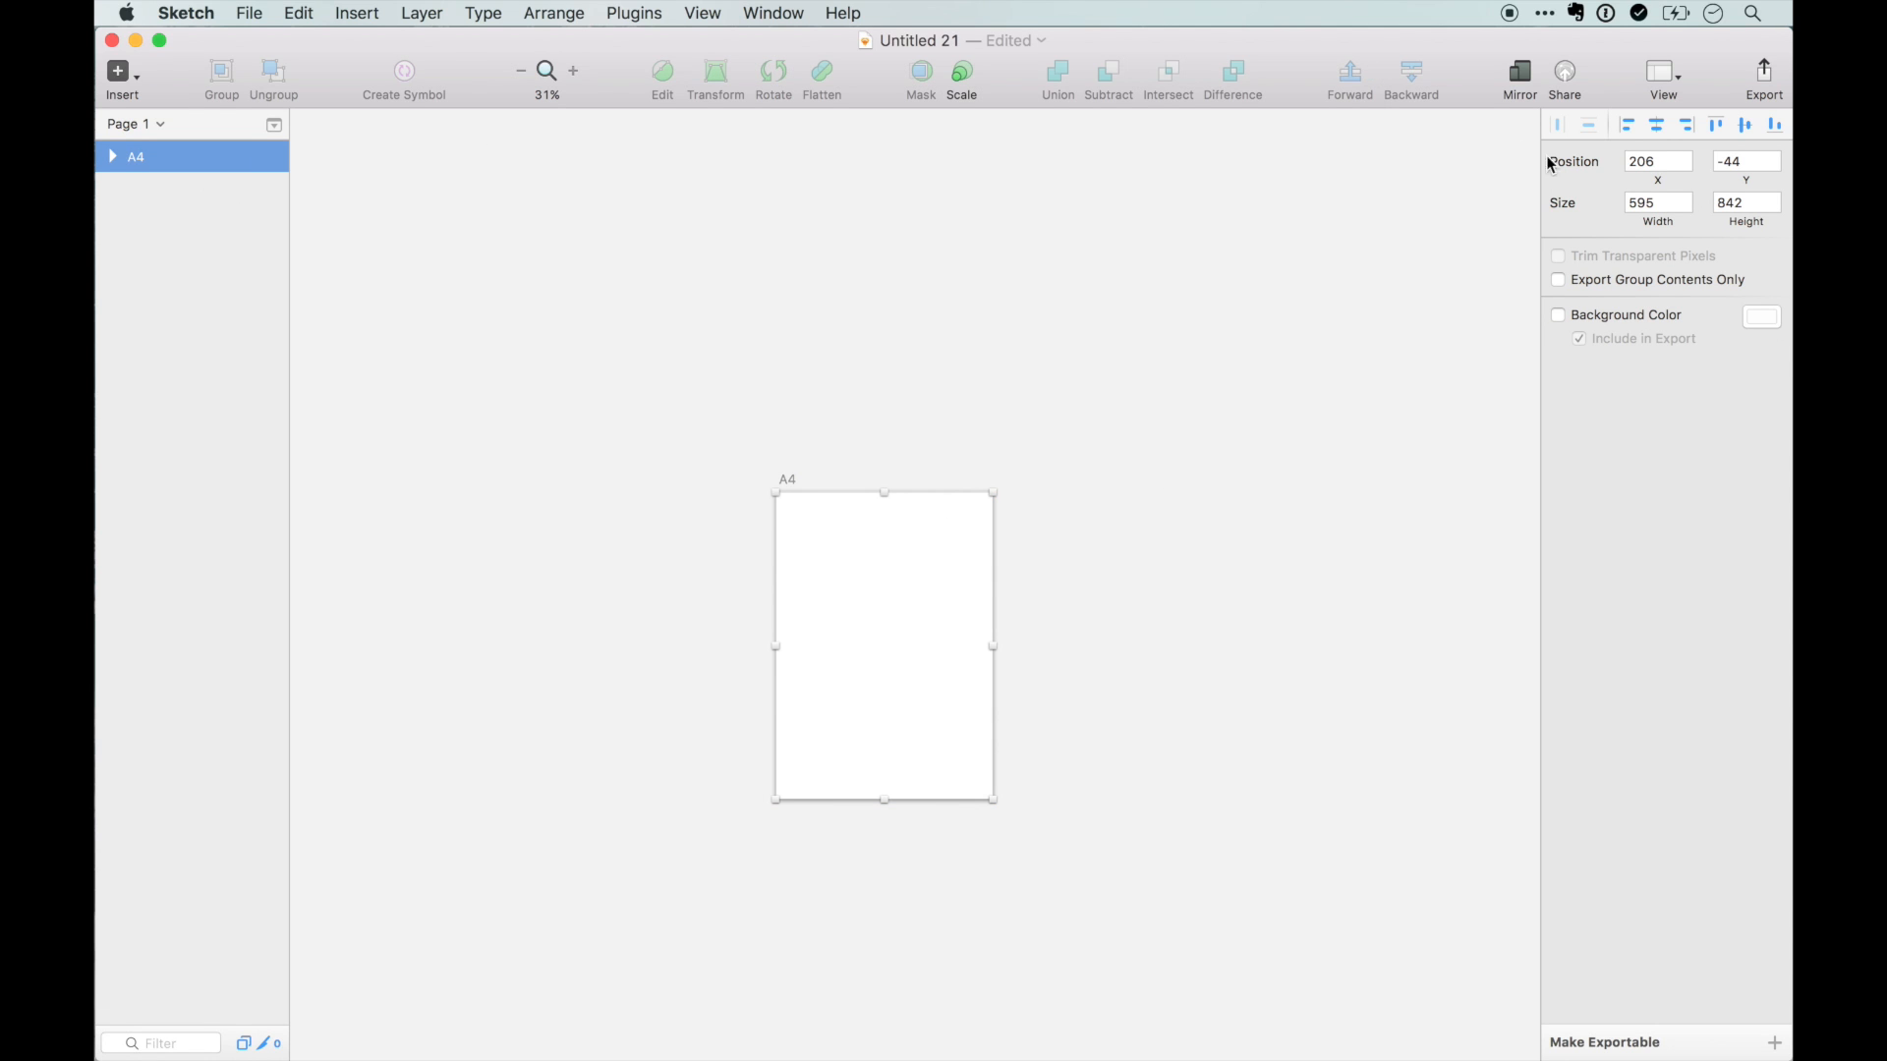
left_click(1659, 202)
type("*3")
key("Return")
left_click(1753, 202)
type("*3")
key("Return")
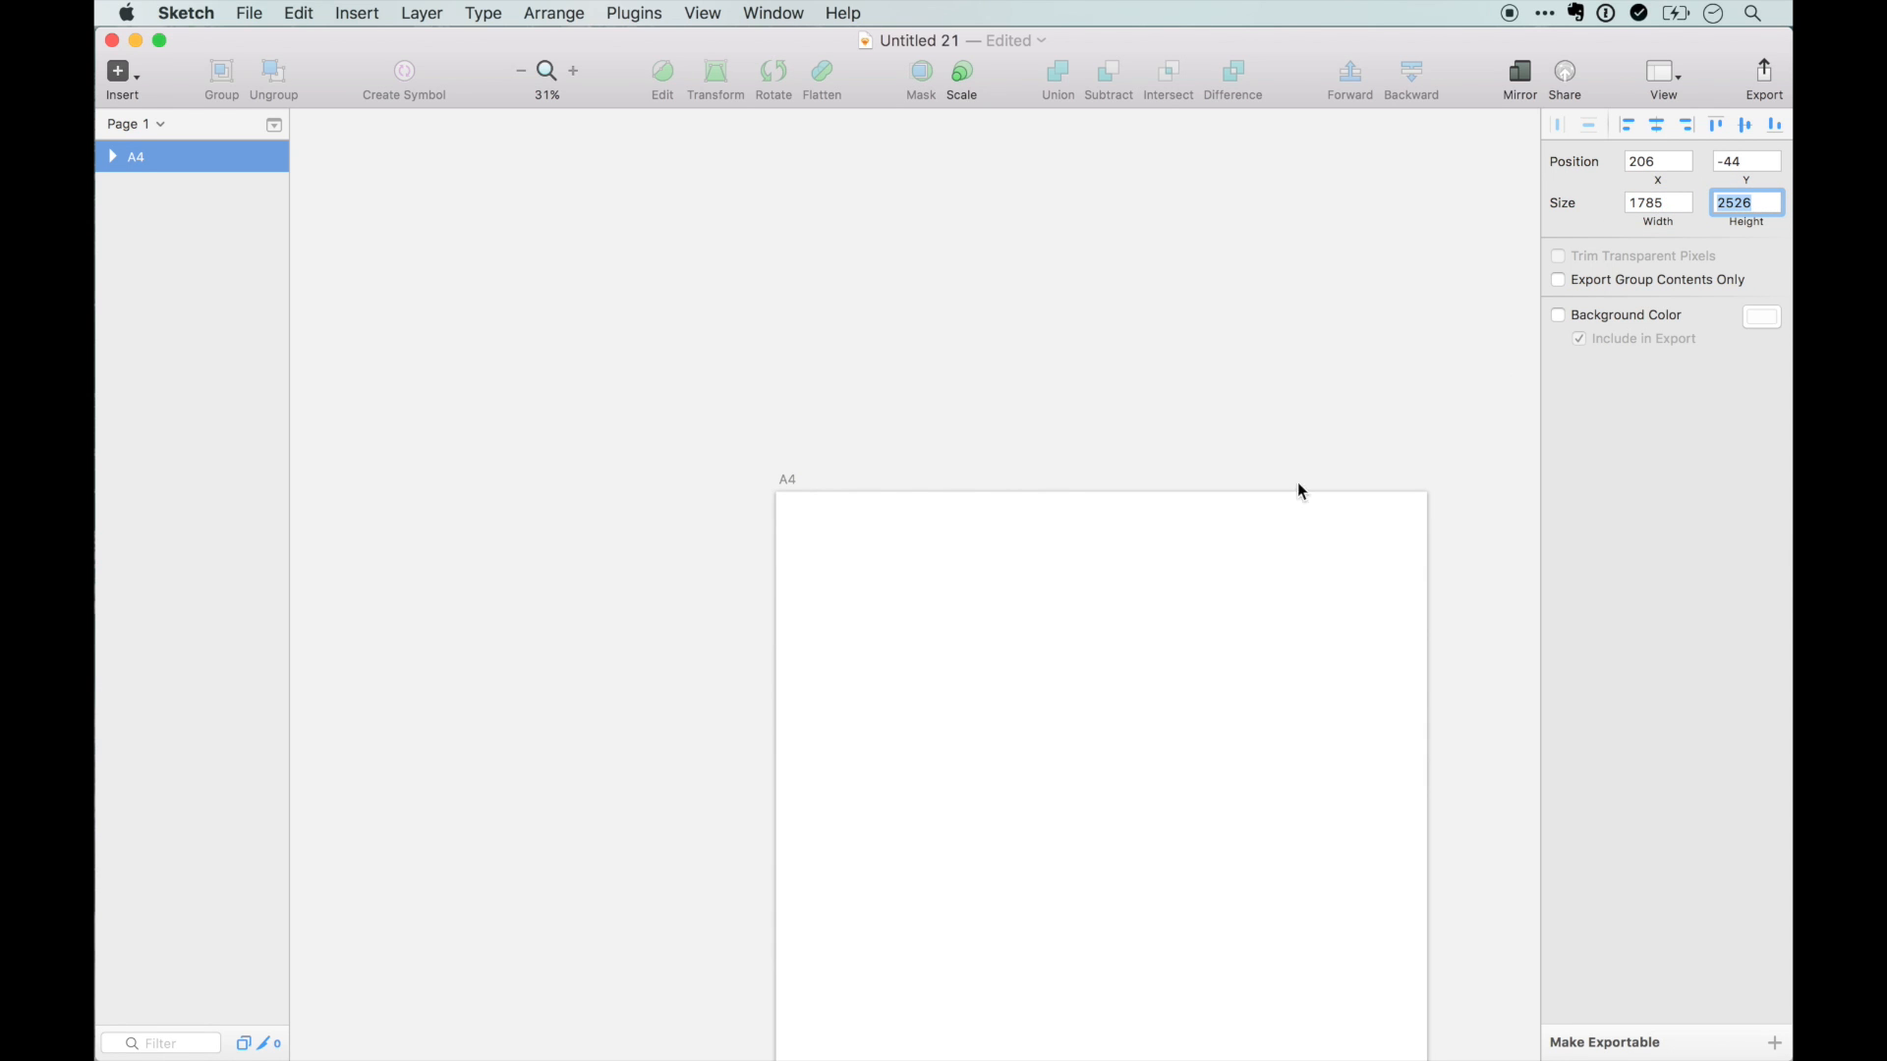
key("super+minus")
scroll(1097, 611, "up", 3)
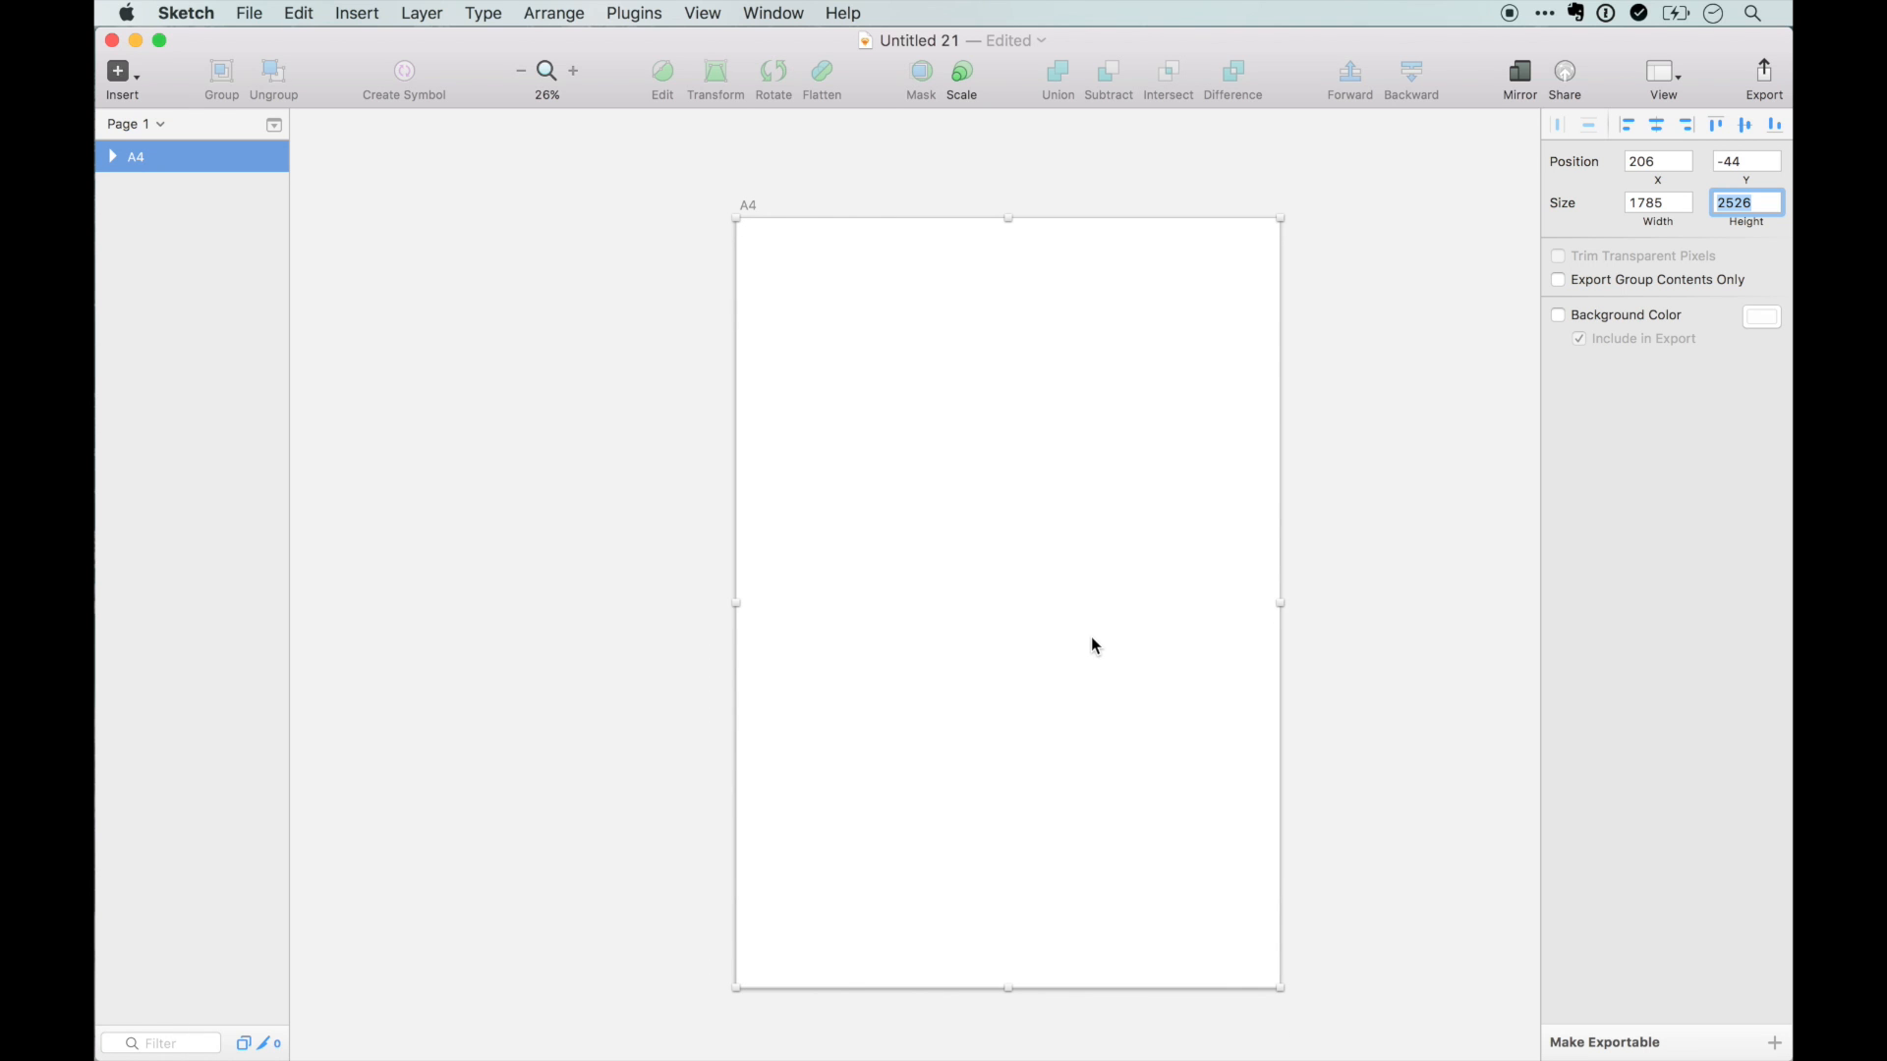
- Try the dessert plate, misty road and car interior images from the desktop on the enlarged artboard and delete all three
key("F11")
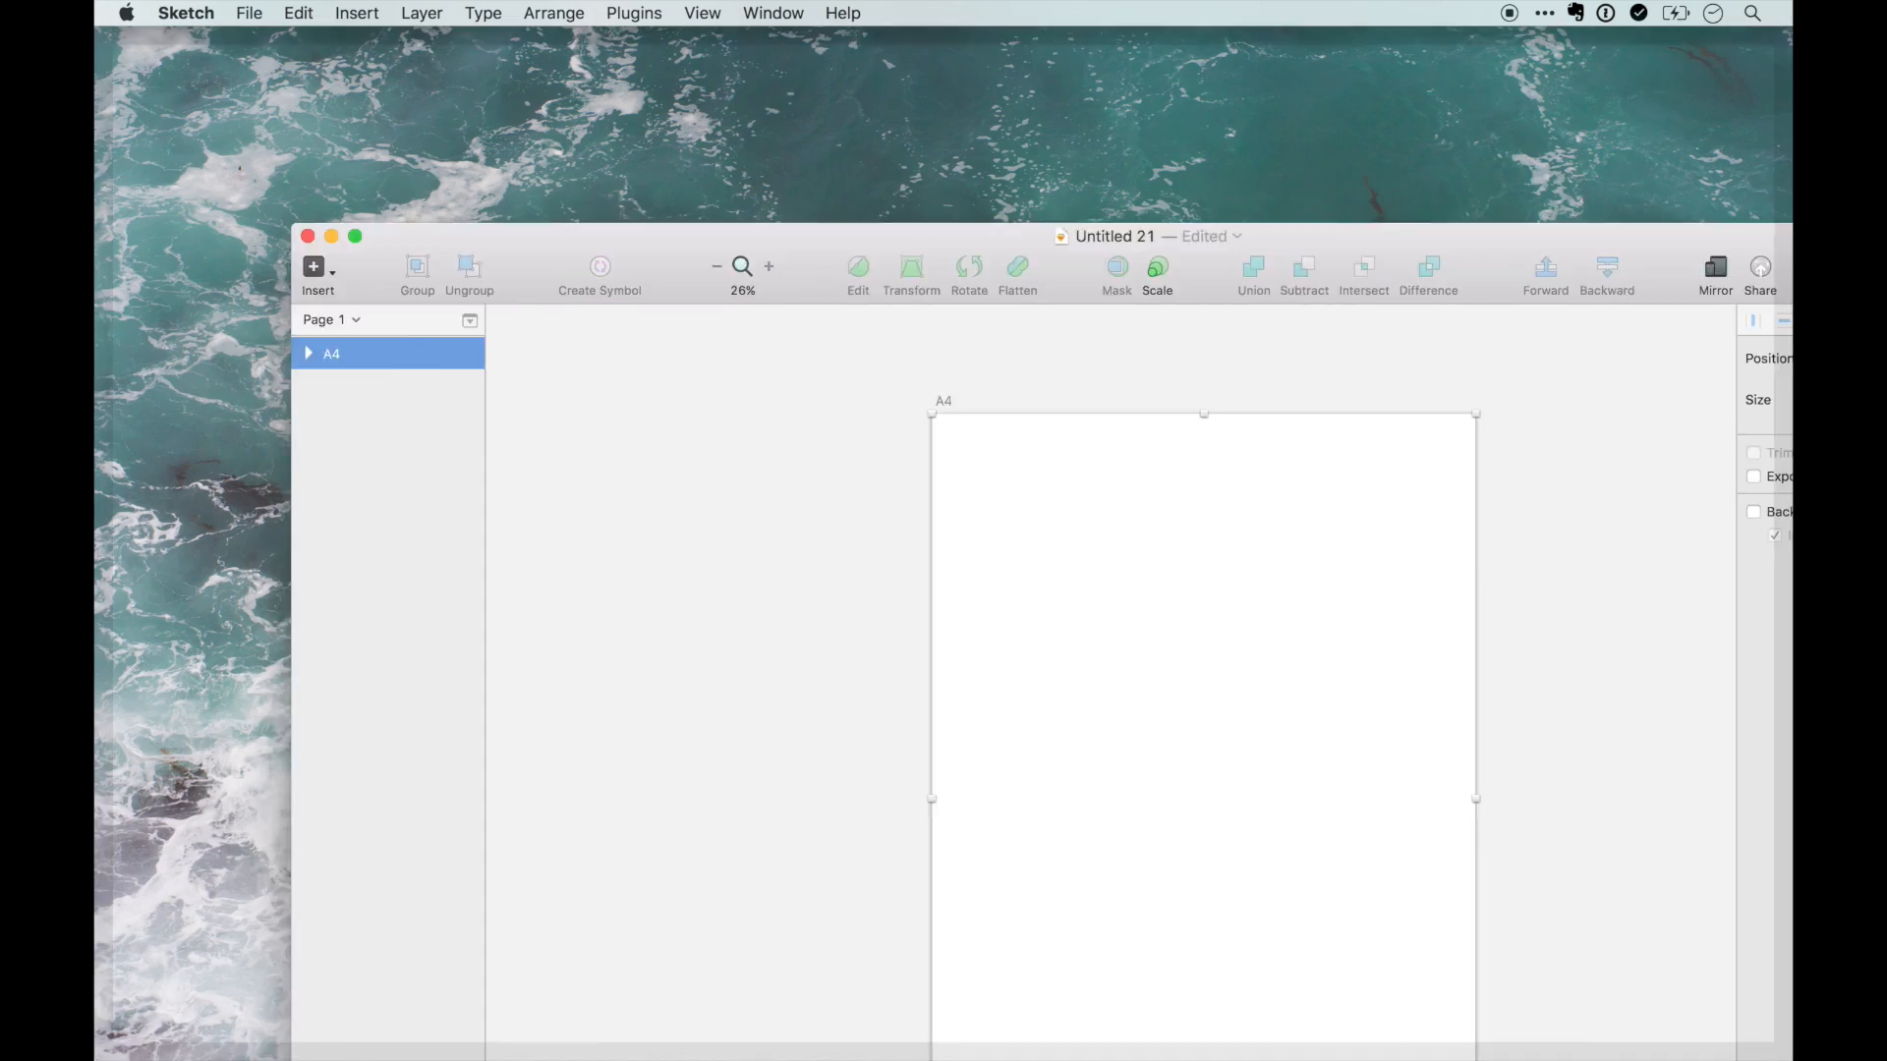
mouse_move(413, 513)
left_mouse_down()
mouse_move(194, 815)
mouse_move(843, 764)
mouse_move(1039, 662)
left_mouse_up()
key("F11")
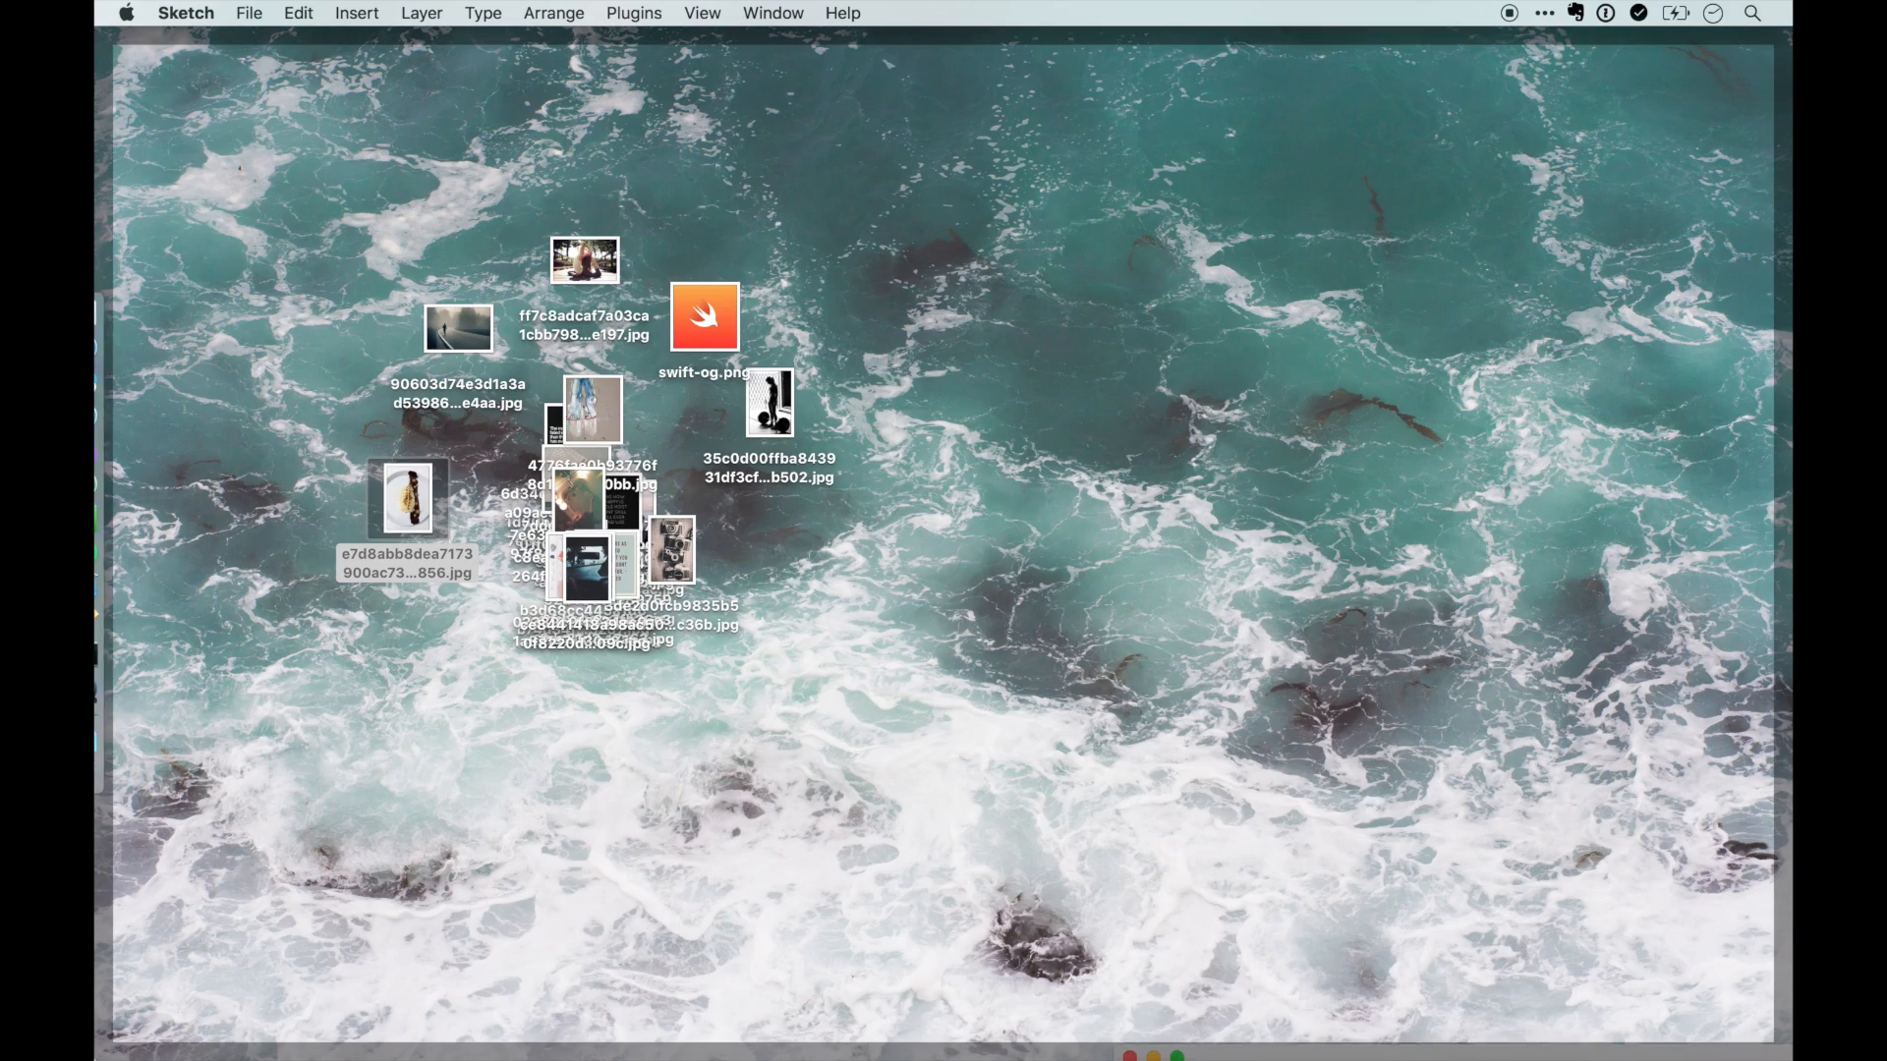
left_click(433, 351)
mouse_move(434, 351)
left_mouse_down()
mouse_move(202, 987)
mouse_move(923, 554)
left_mouse_up()
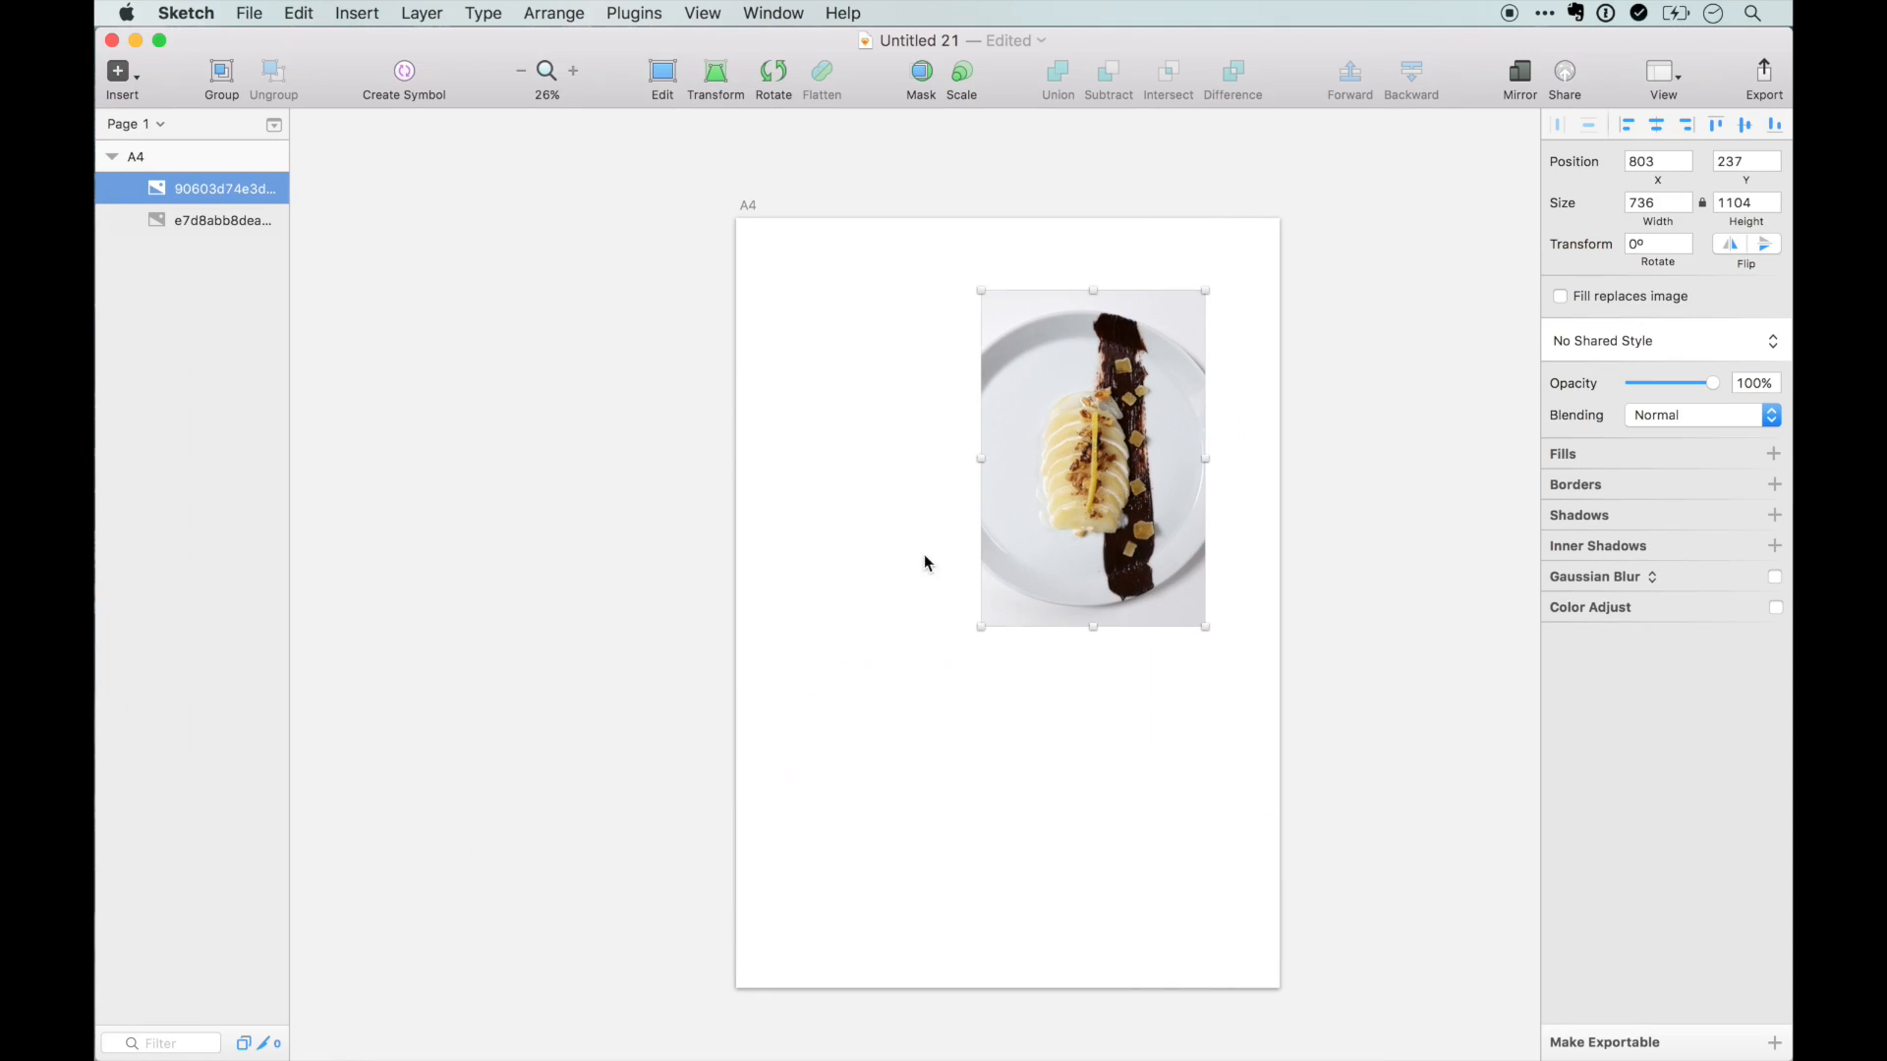
key("F11")
mouse_move(610, 580)
left_mouse_down()
mouse_move(98, 1041)
mouse_move(947, 326)
mouse_move(958, 253)
mouse_move(924, 378)
mouse_move(929, 309)
left_mouse_up()
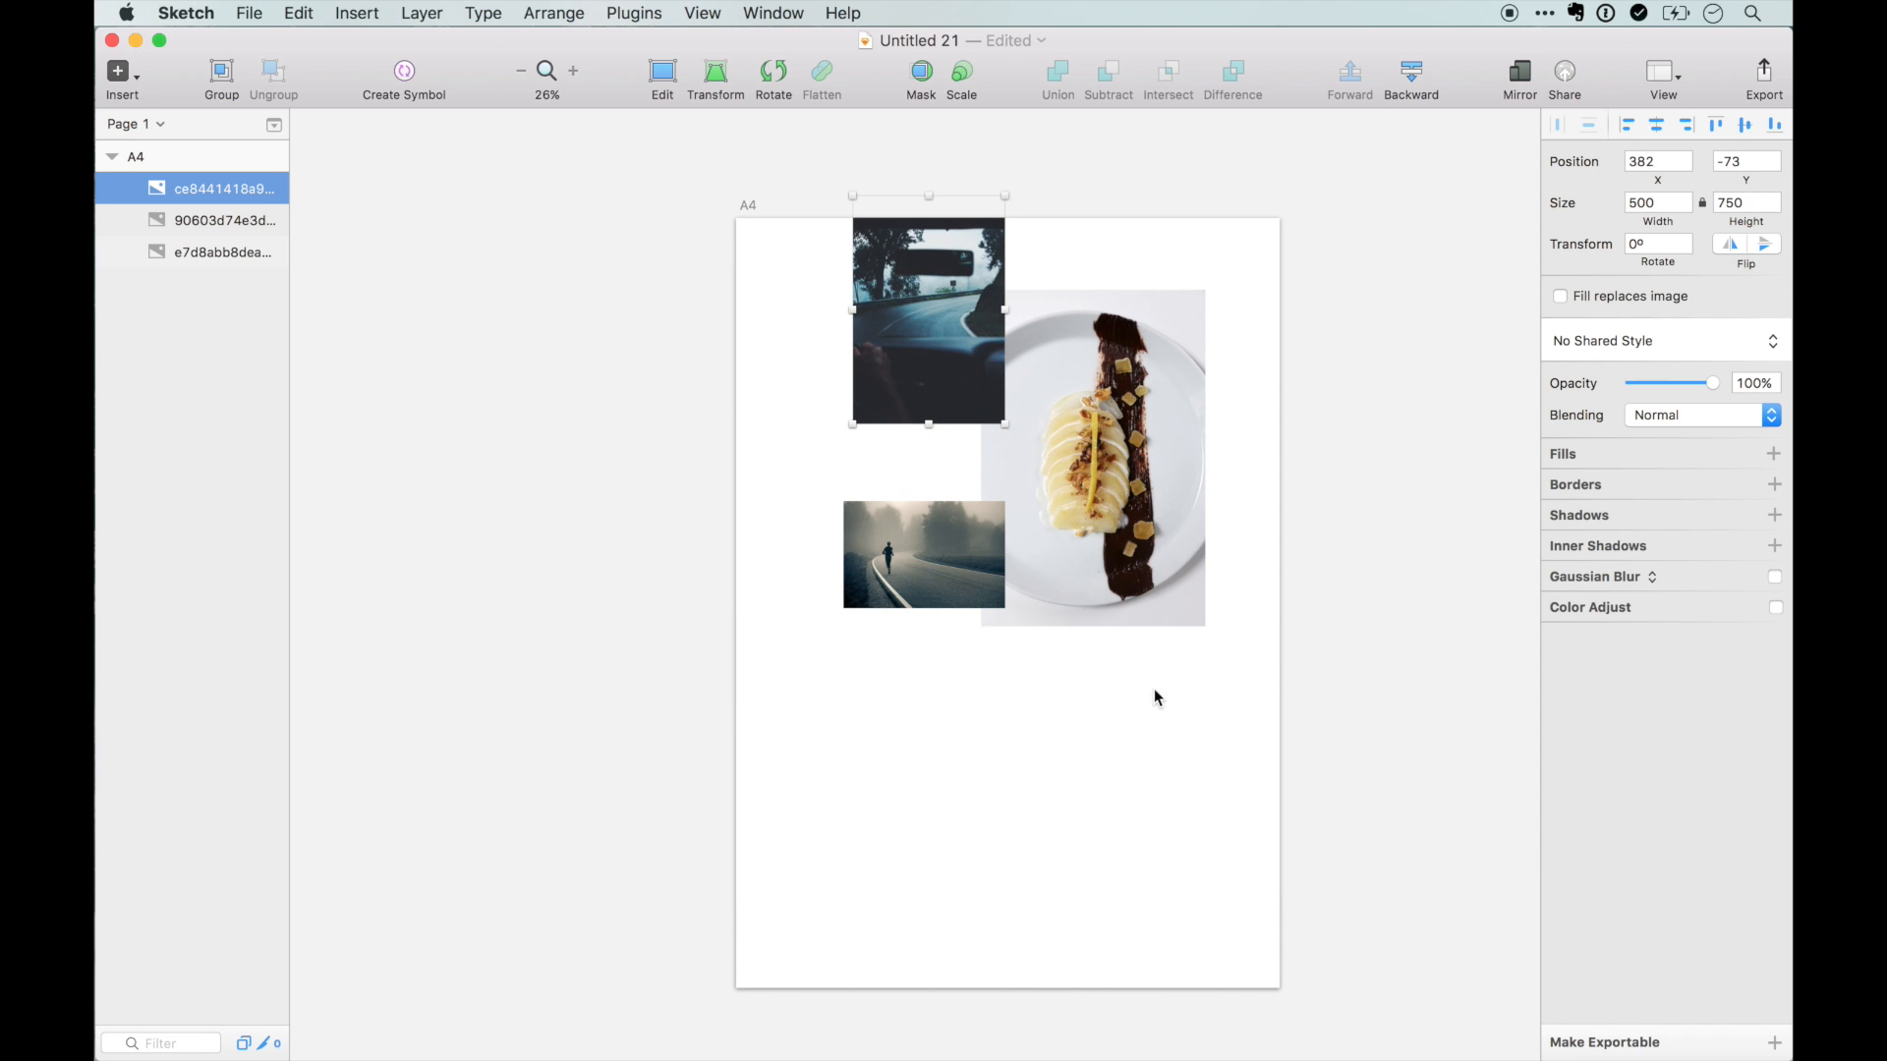
left_click_drag(1173, 707, 929, 338)
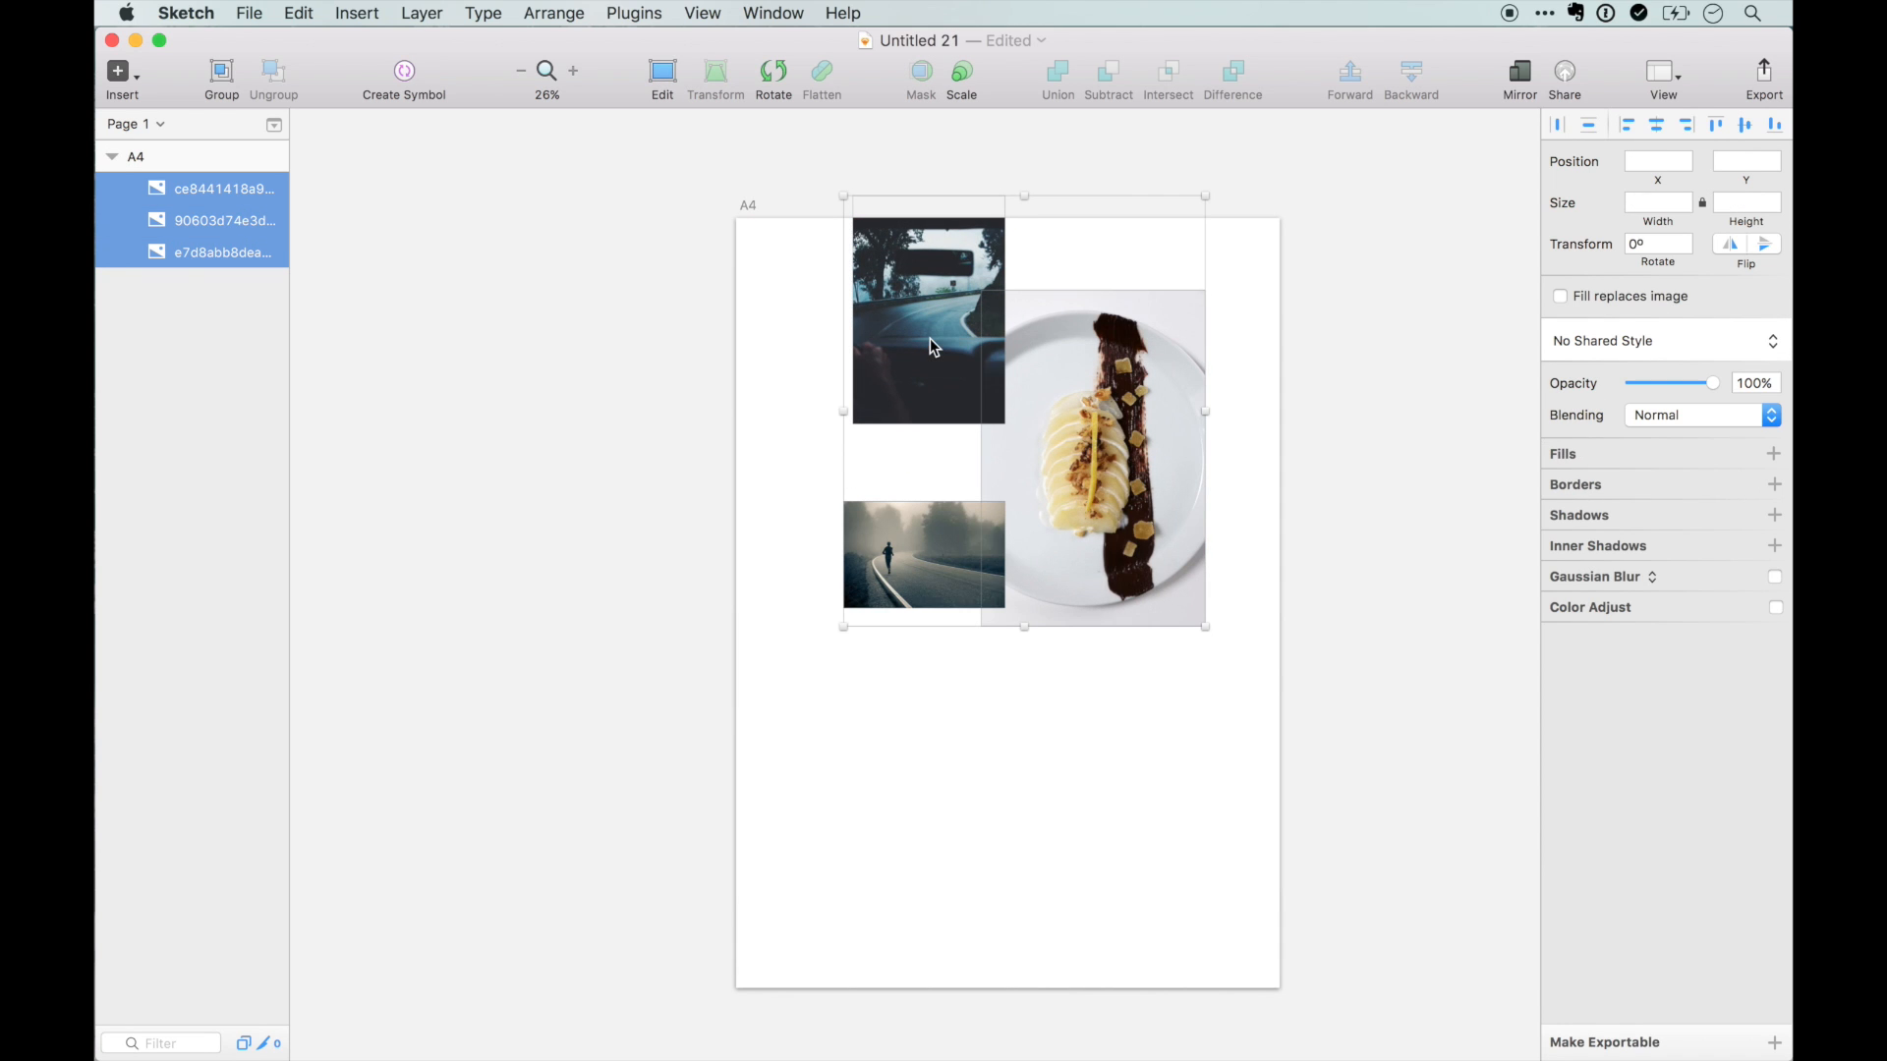
key("Delete")
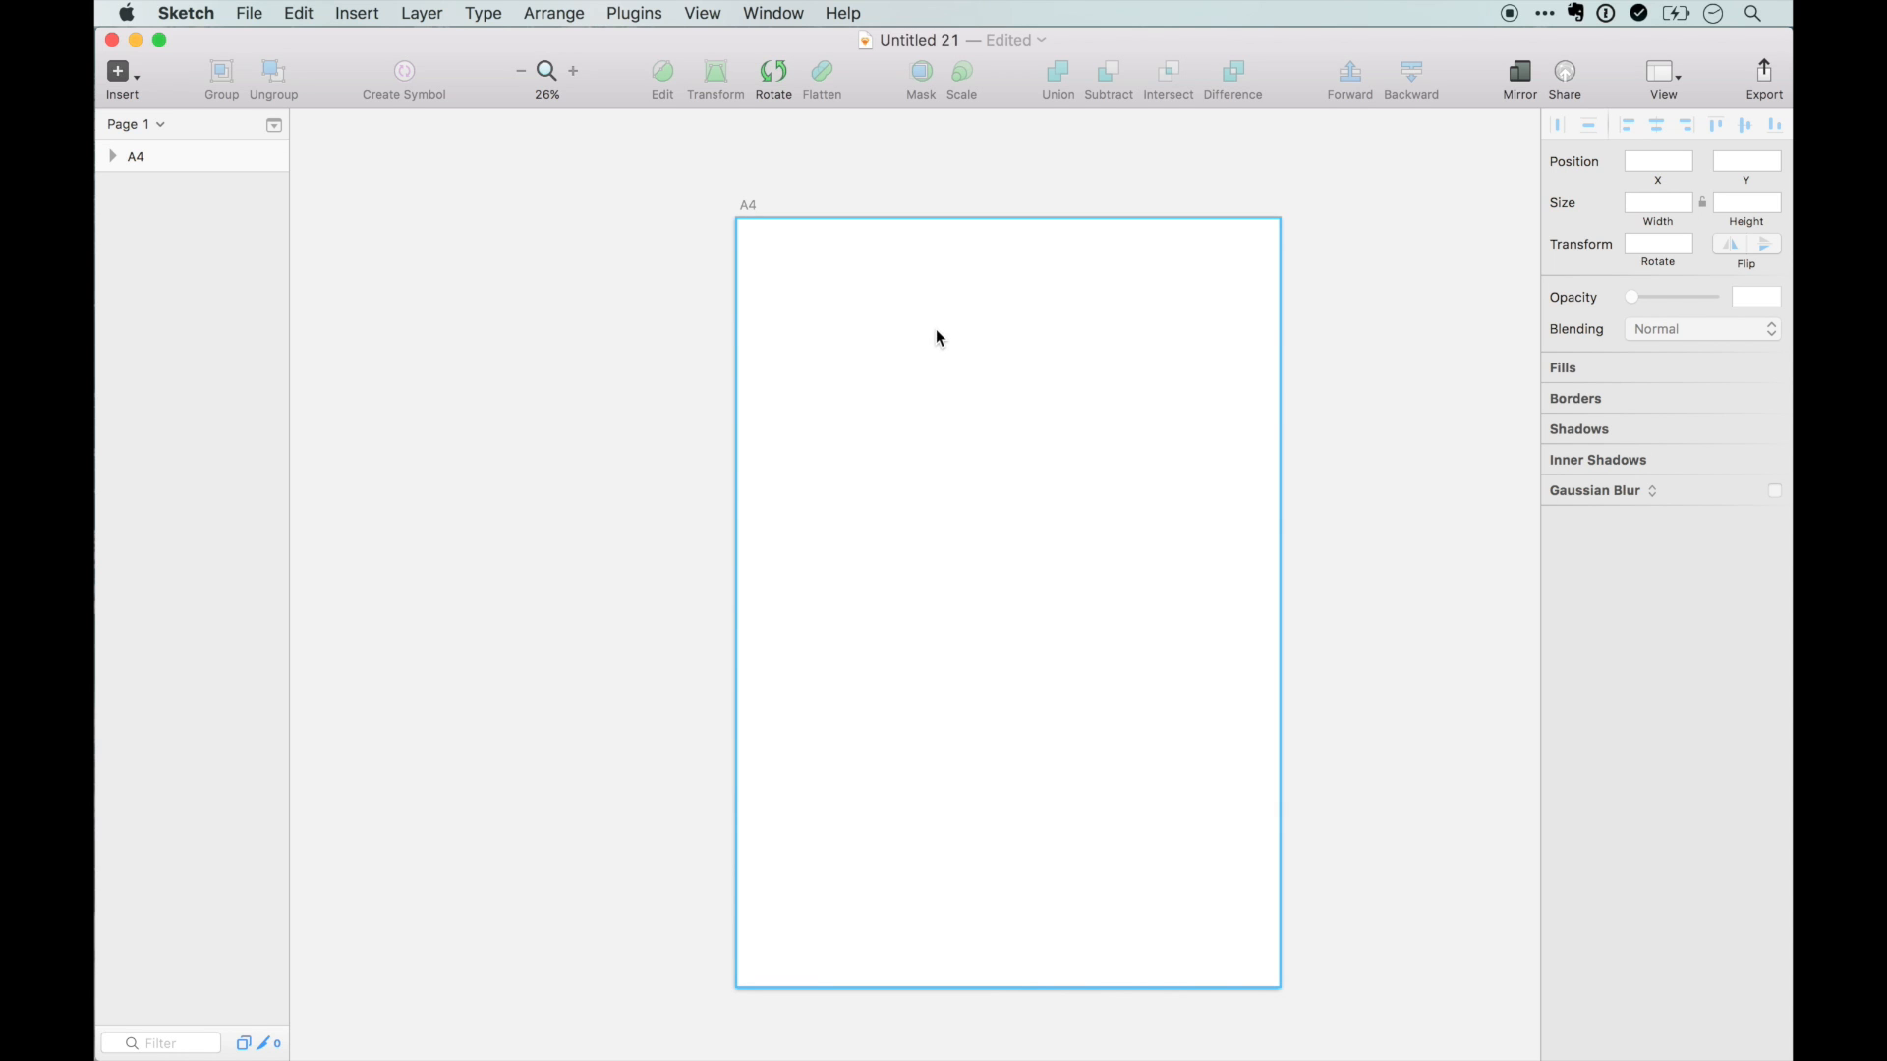
- Draw a rectangle covering the whole A4 artboard and reduce its width to 1765 px
key("a")
left_click_drag(735, 218, 1280, 990)
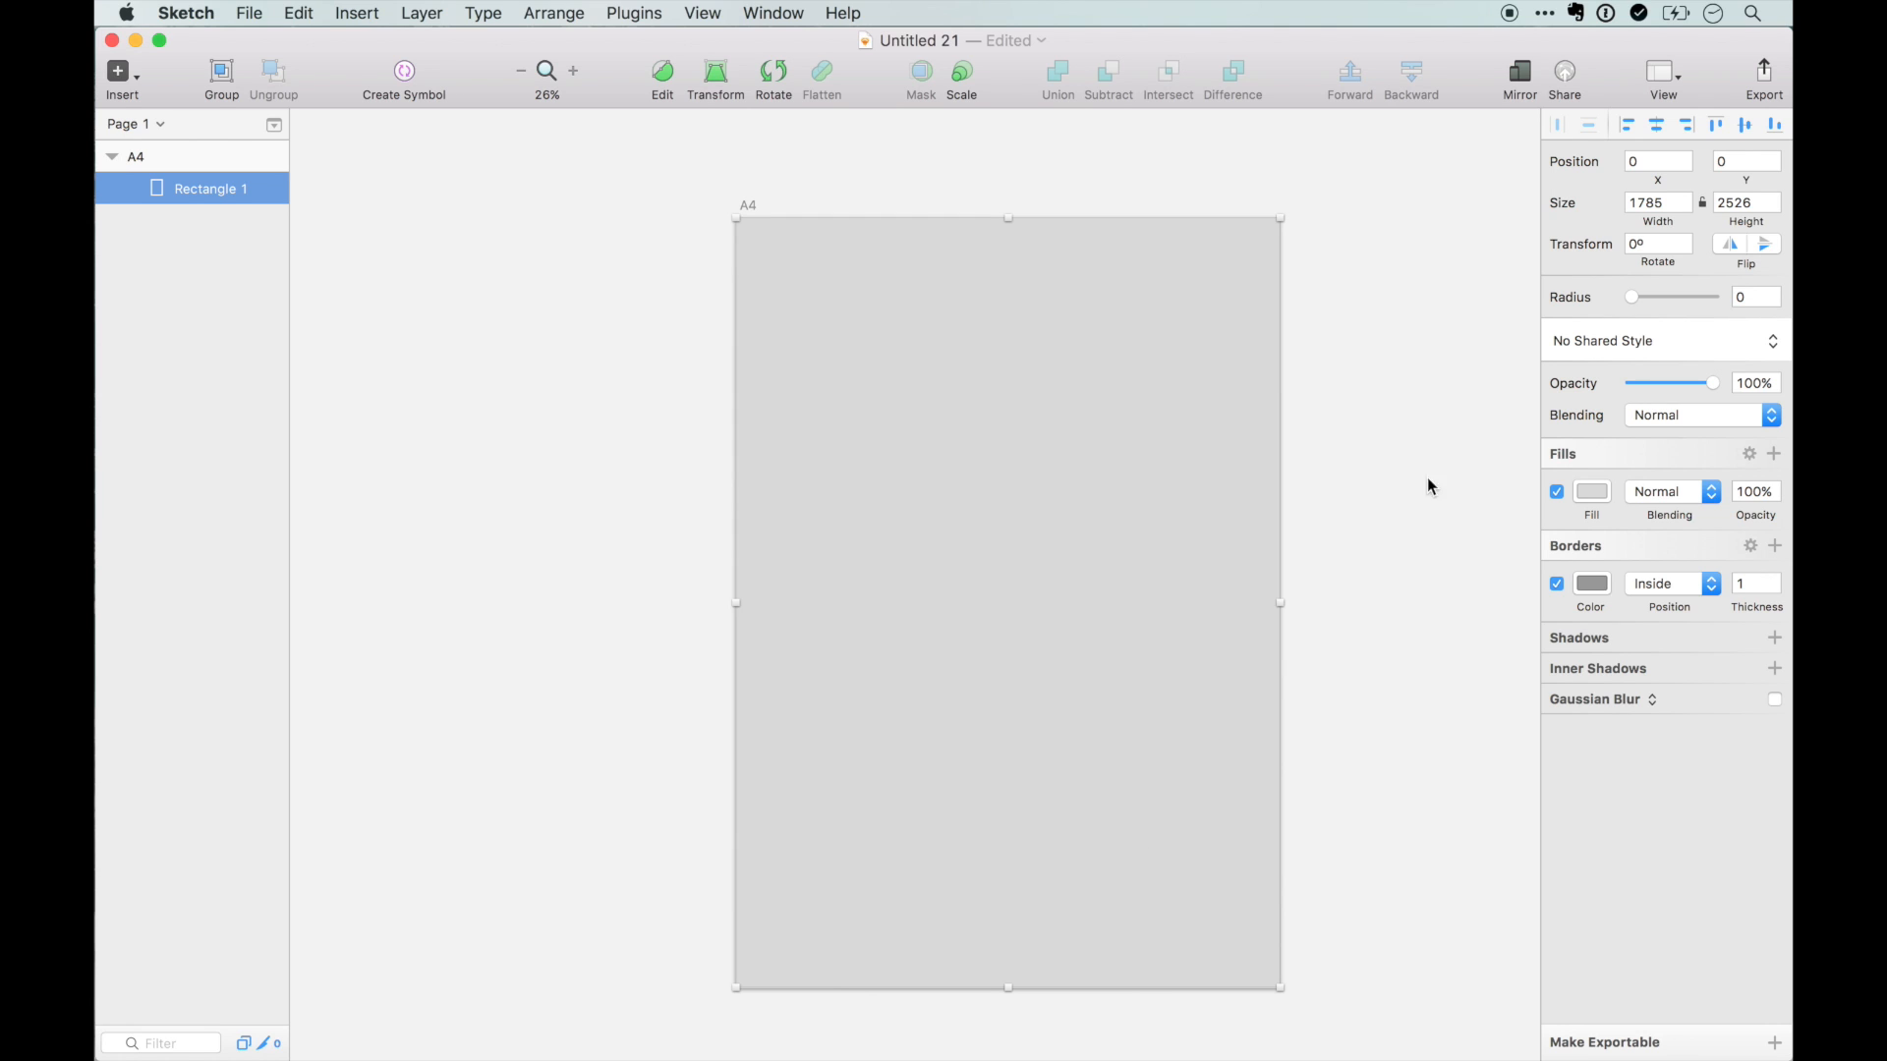
left_click(1675, 205)
type("20")
key("Return")
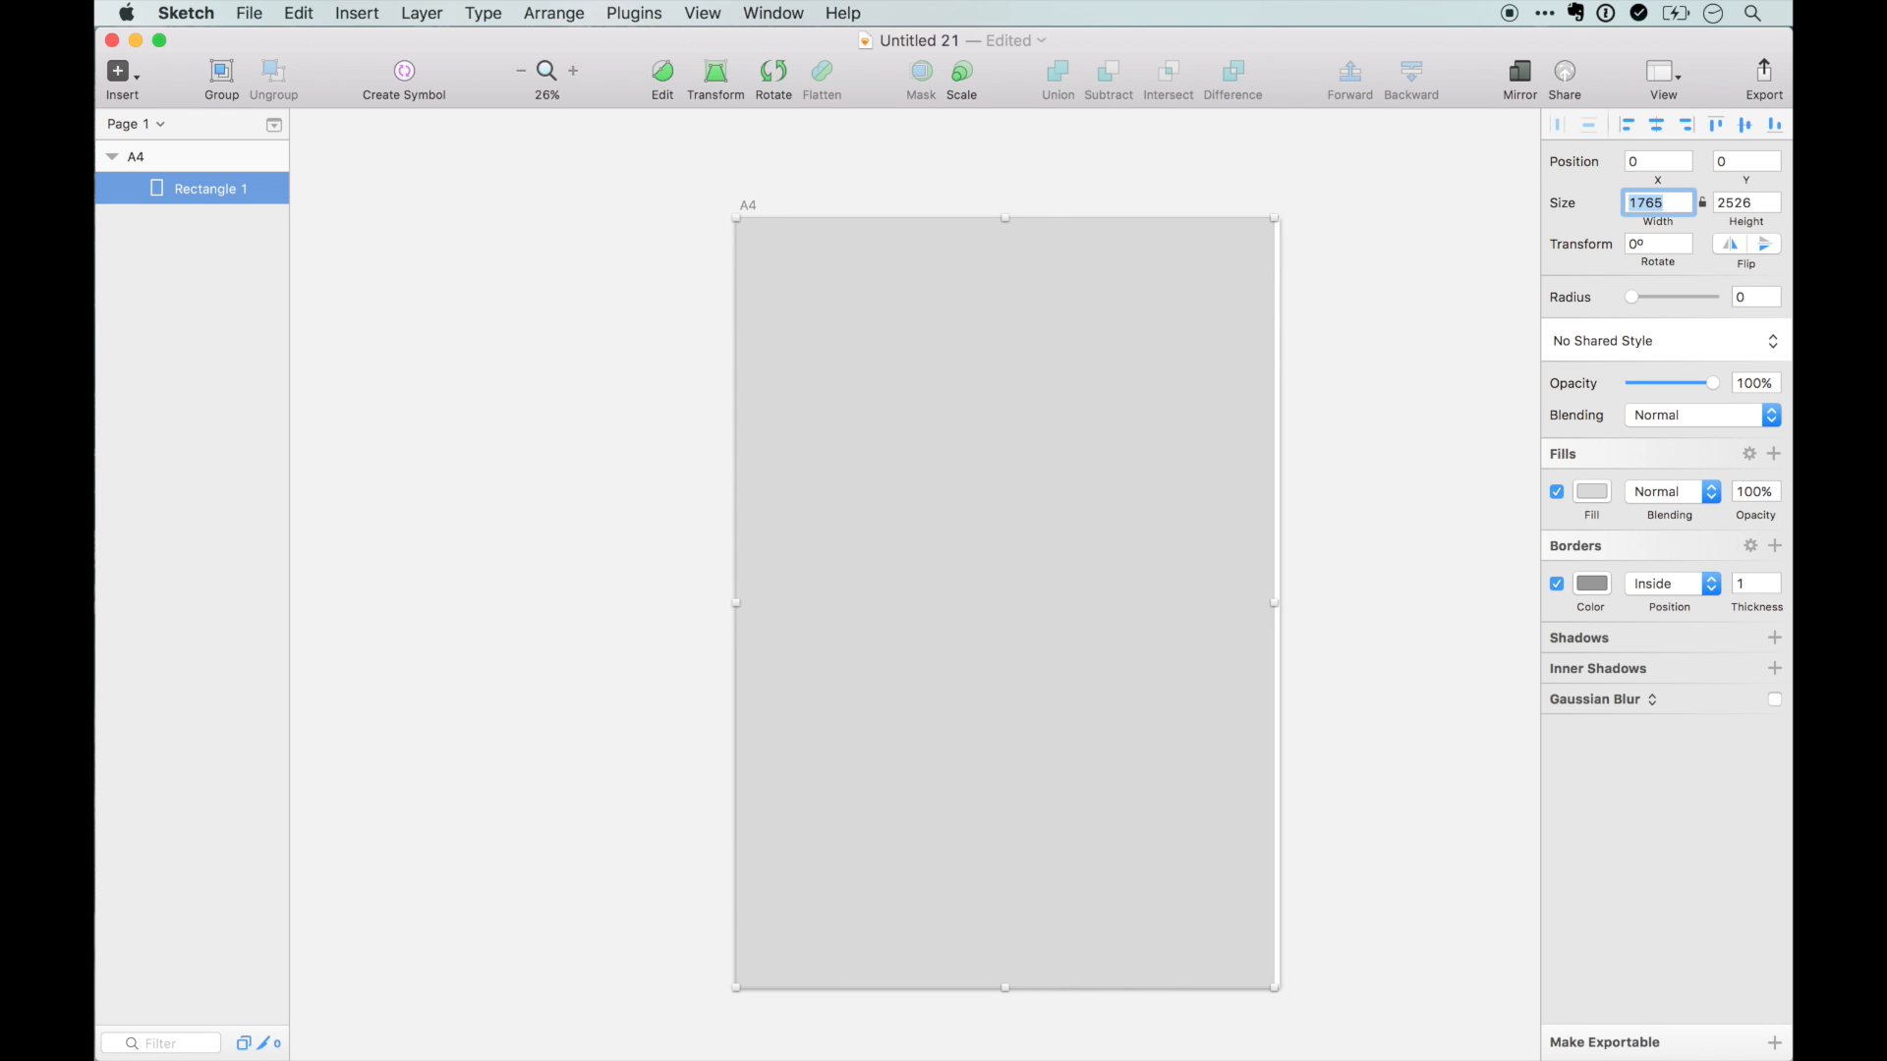
- Subtract another 30 px from the rectangle's width and divide the result by four to get 433.75 px
left_click_drag(1130, 501, 1139, 901)
key("super+z")
left_click(1667, 204)
type("-30")
key("Return")
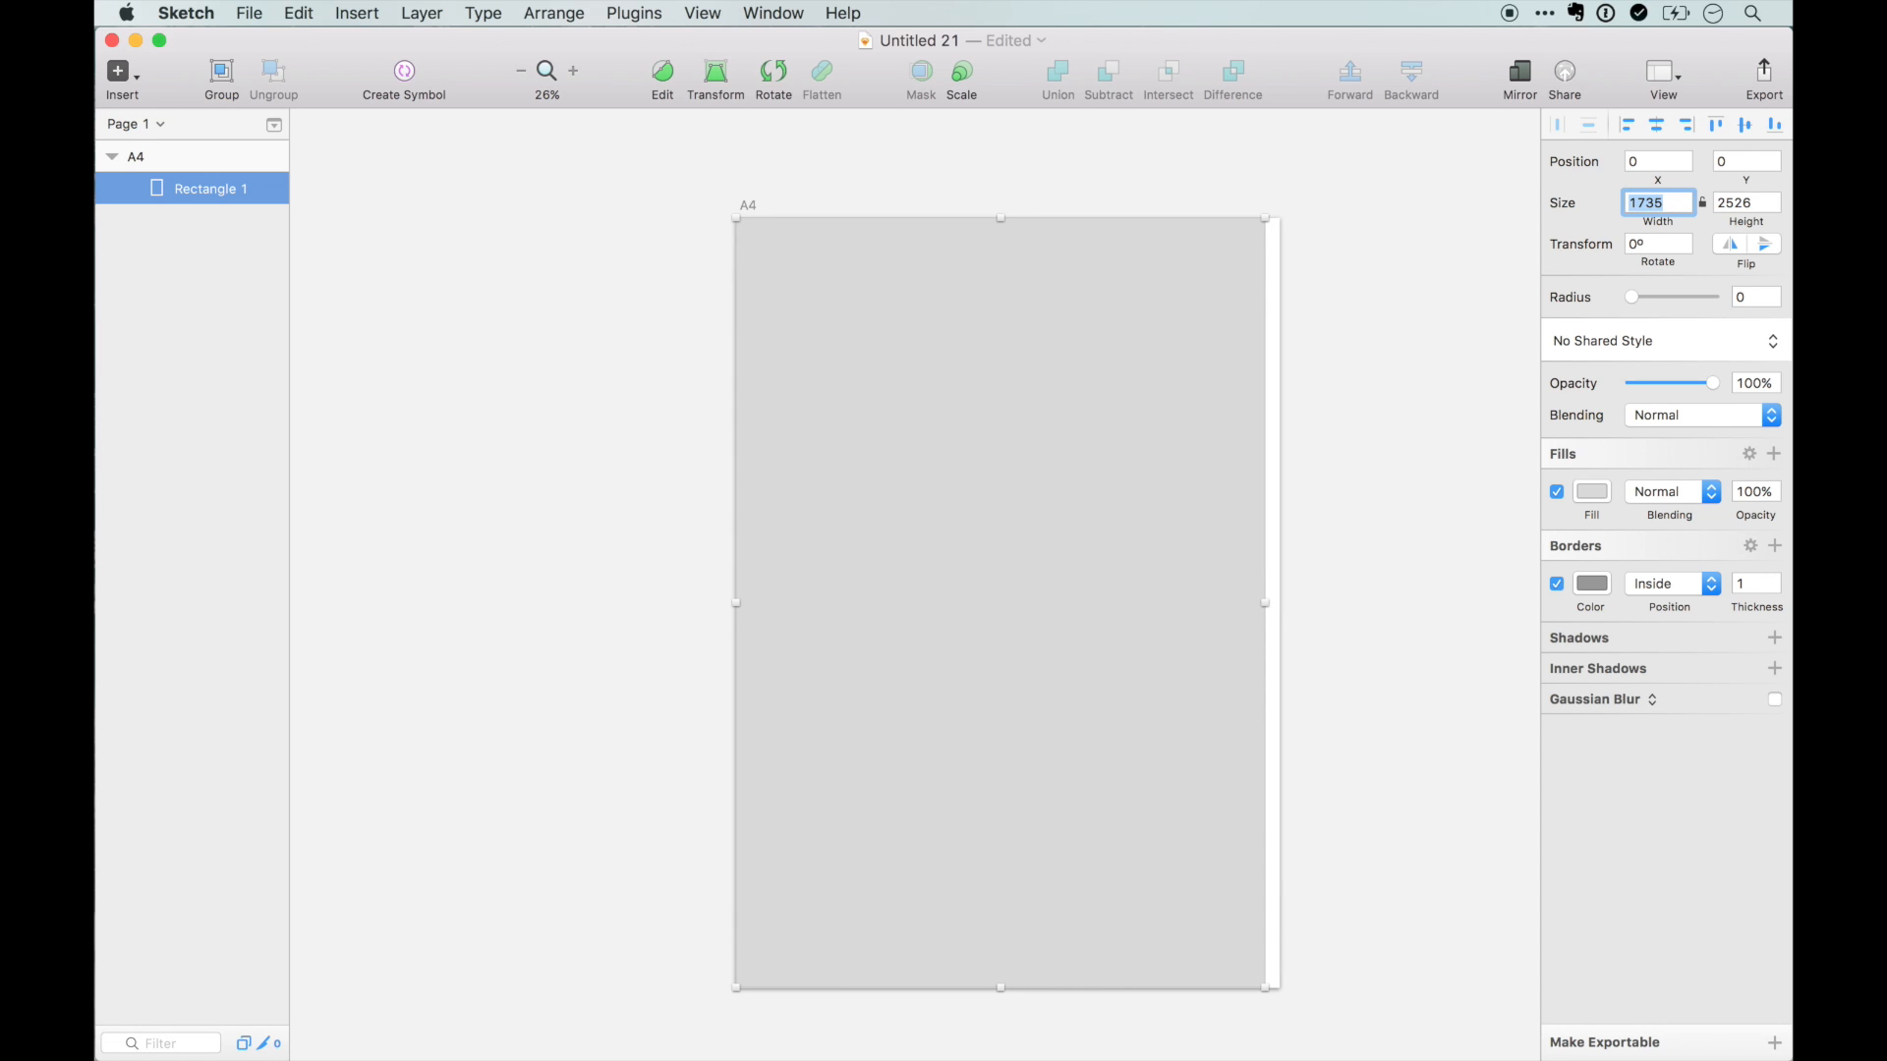
key("Right")
type("/4")
key("Return")
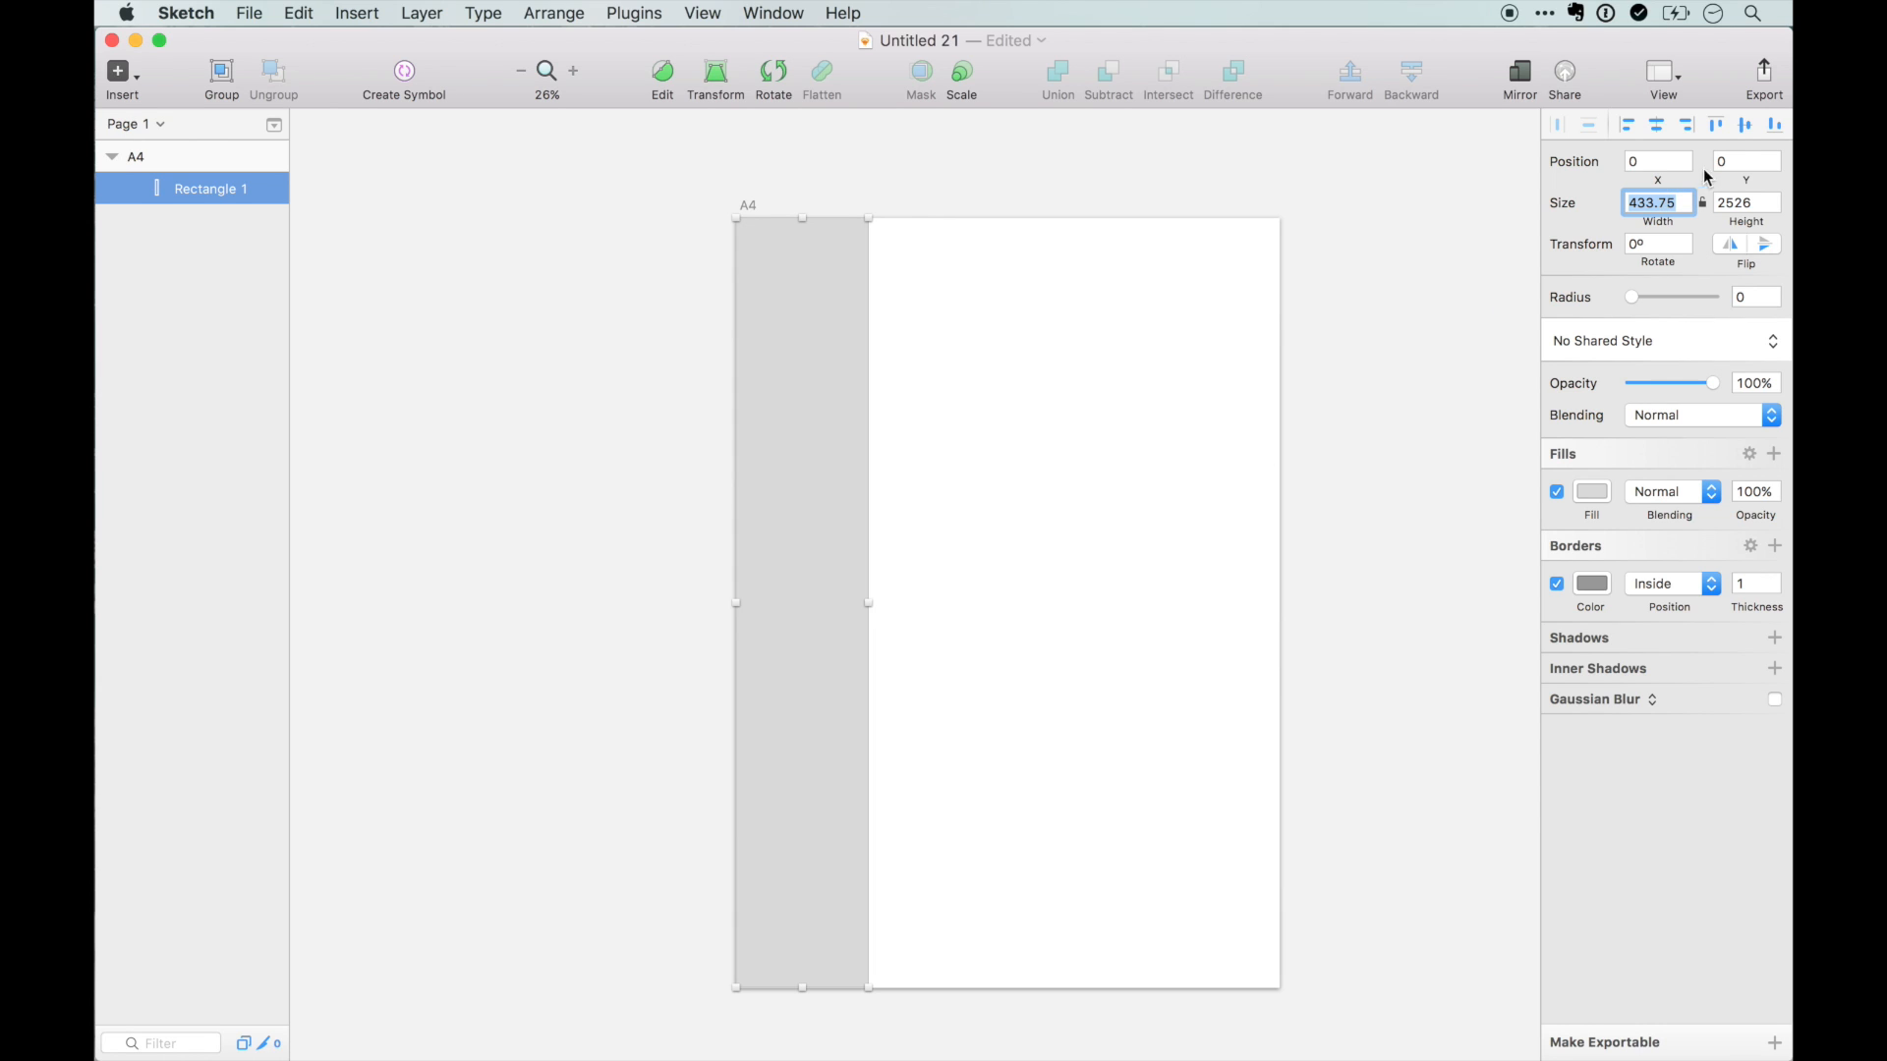
- Set the rectangle's height to 2506 px, subtract 50 and divide the result by six to get 409.33 px
left_click(1759, 204)
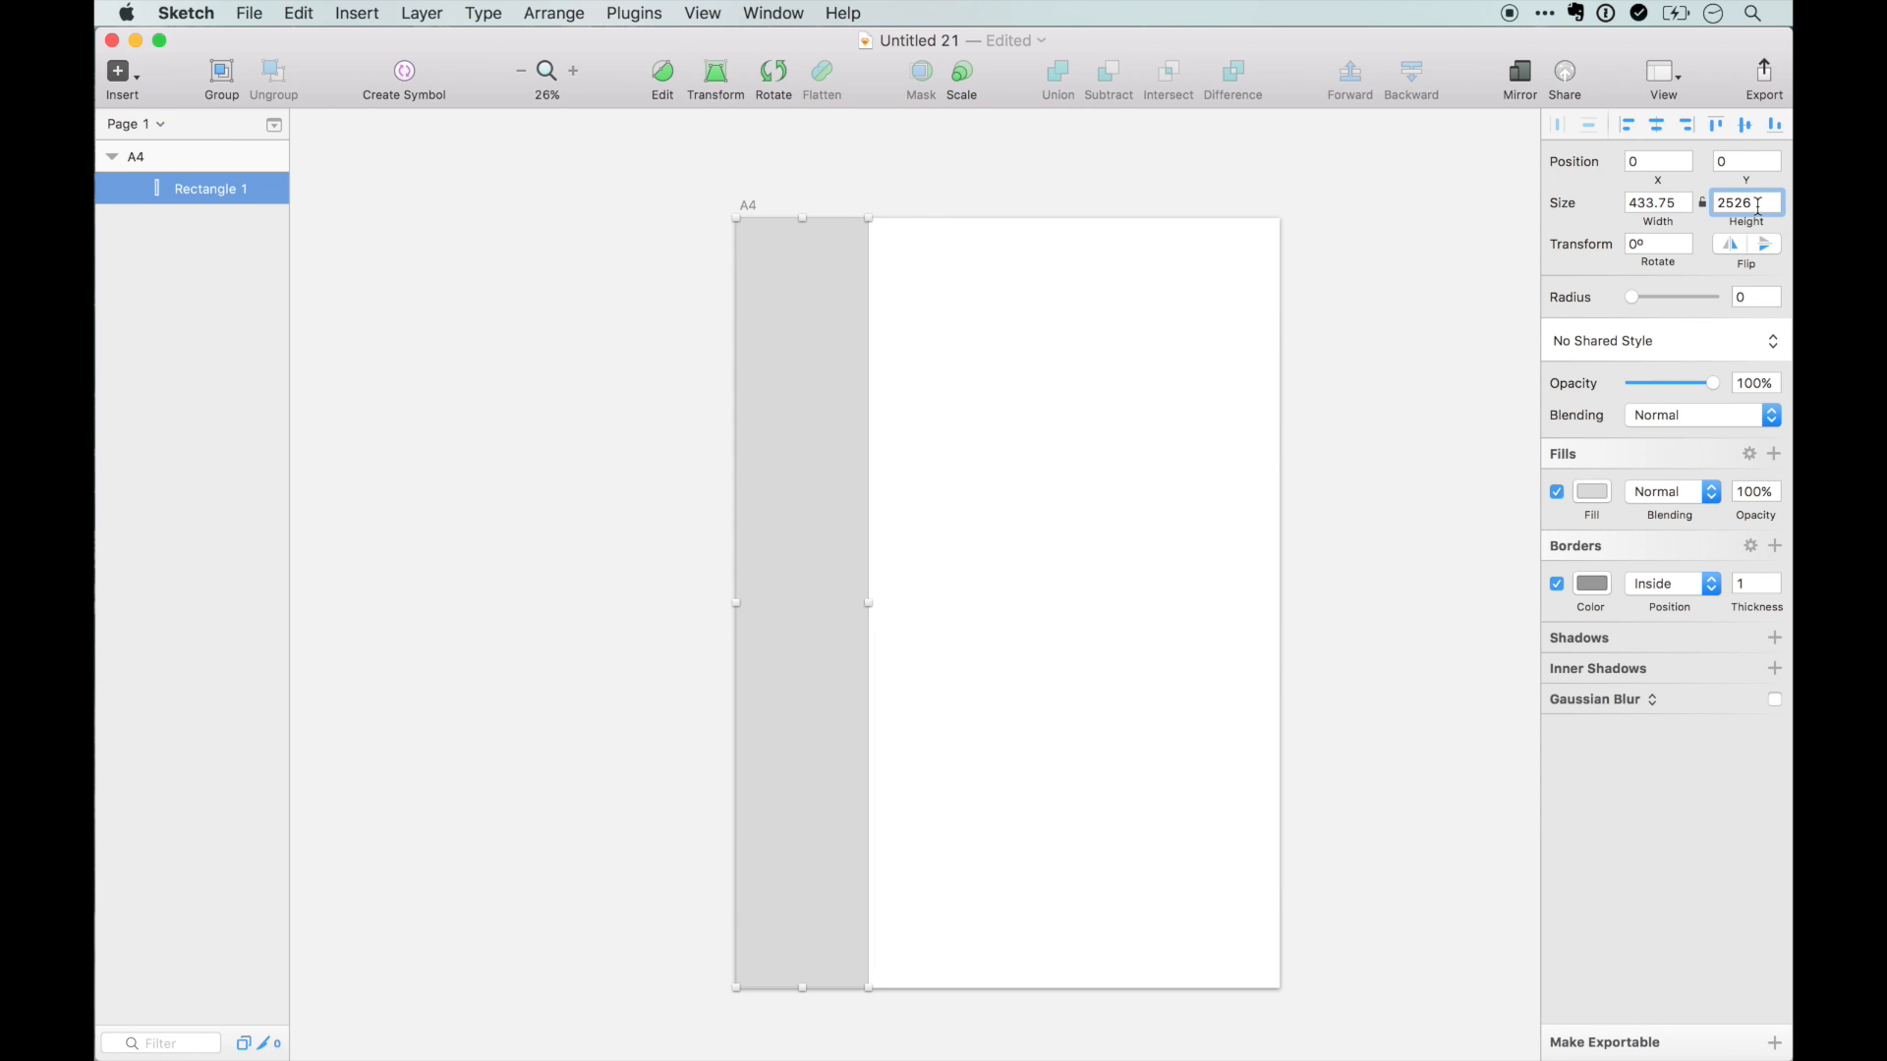
key("BackSpace")
key("BackSpace")
type("06")
key("Return")
key("Right")
type("-50")
key("Return")
key("Right")
type("/6")
key("Return")
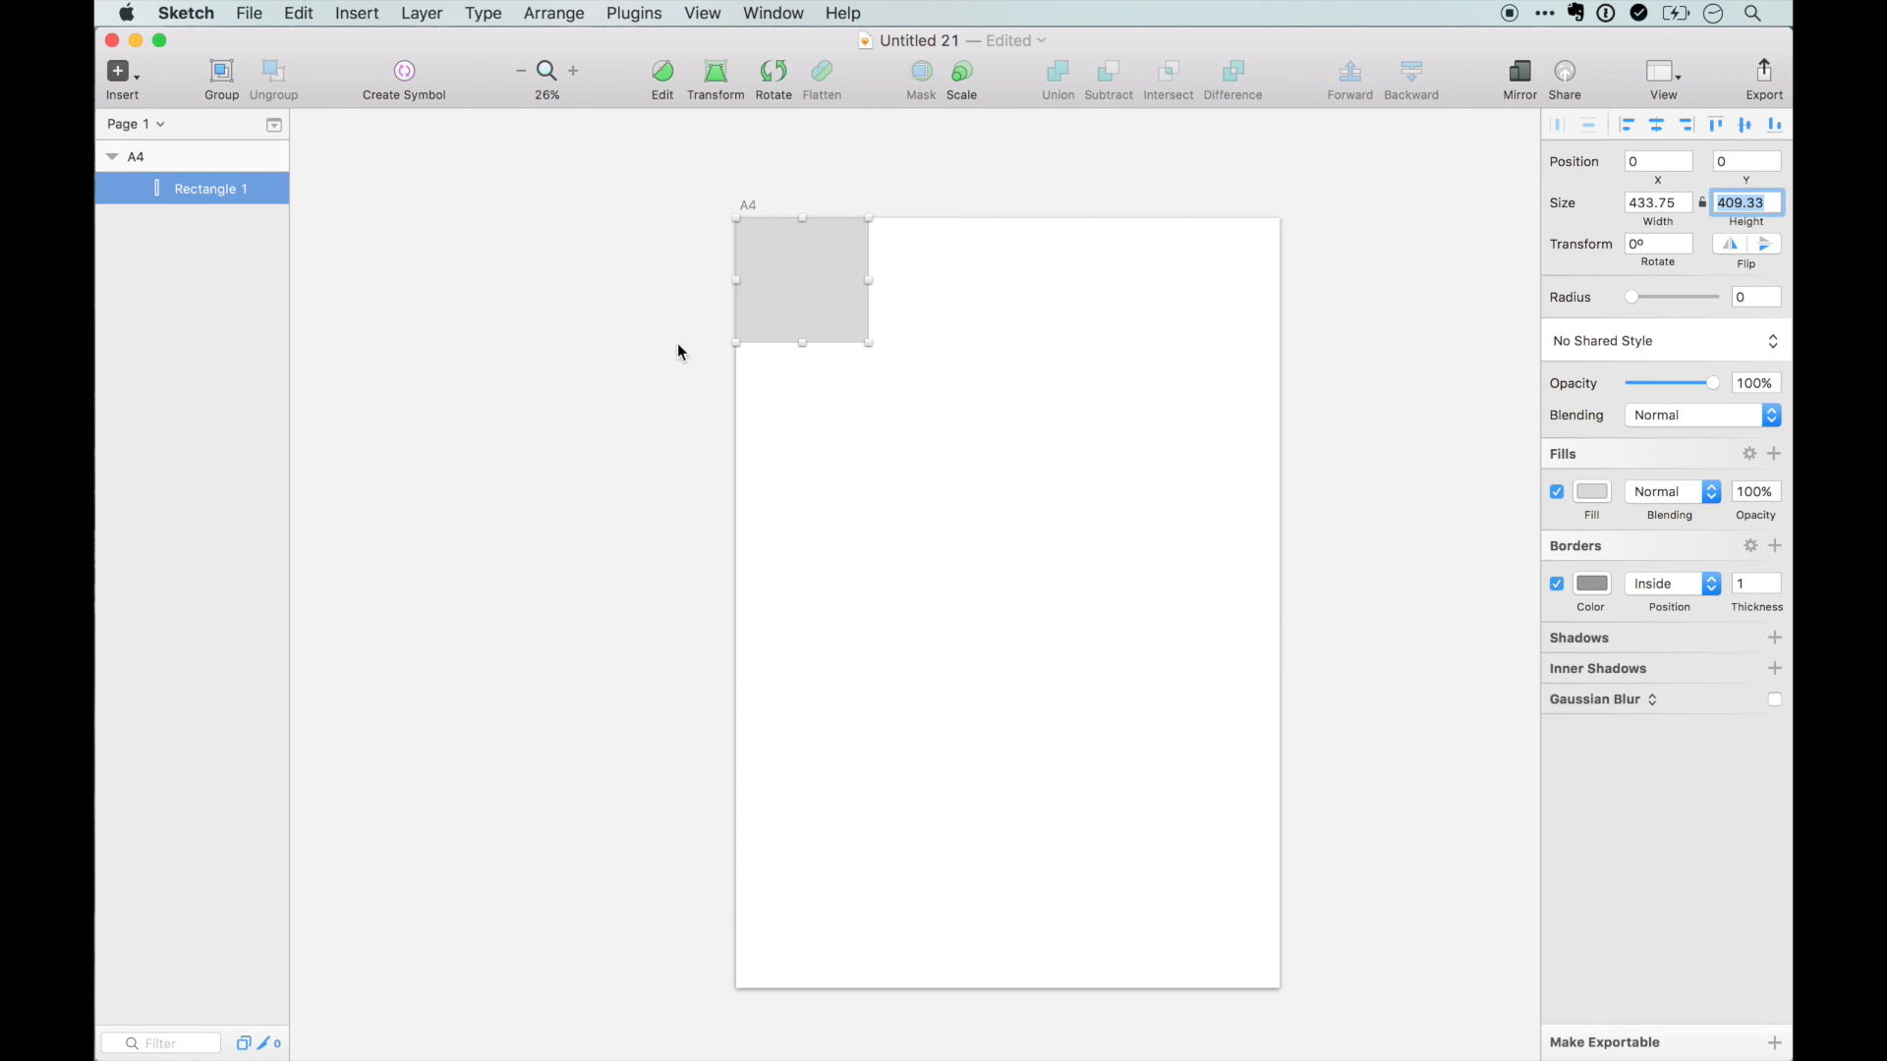
- Position the rectangle at X 10 and Y 10 on the artboard and deselect it
scroll(705, 332, "up", 3)
left_click(893, 273)
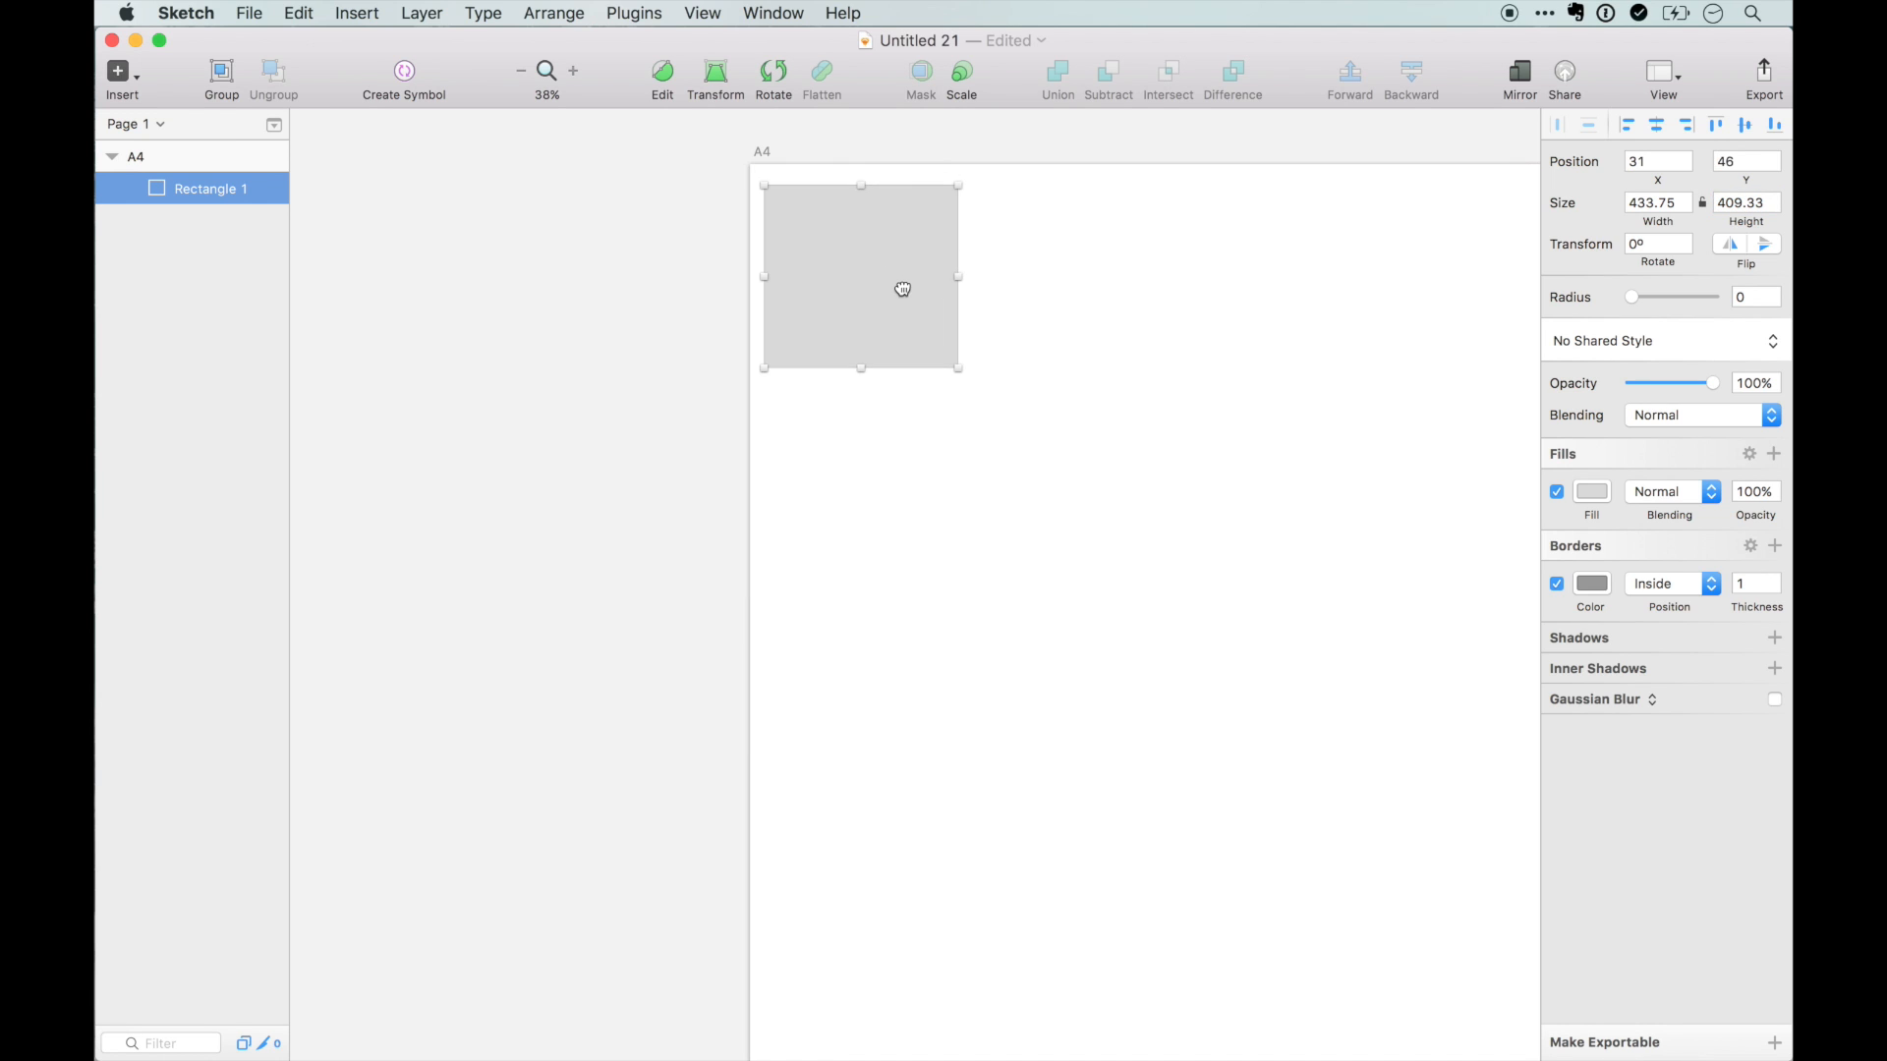
left_click(1649, 156)
type("10")
key("Tab")
type("10")
key("Return")
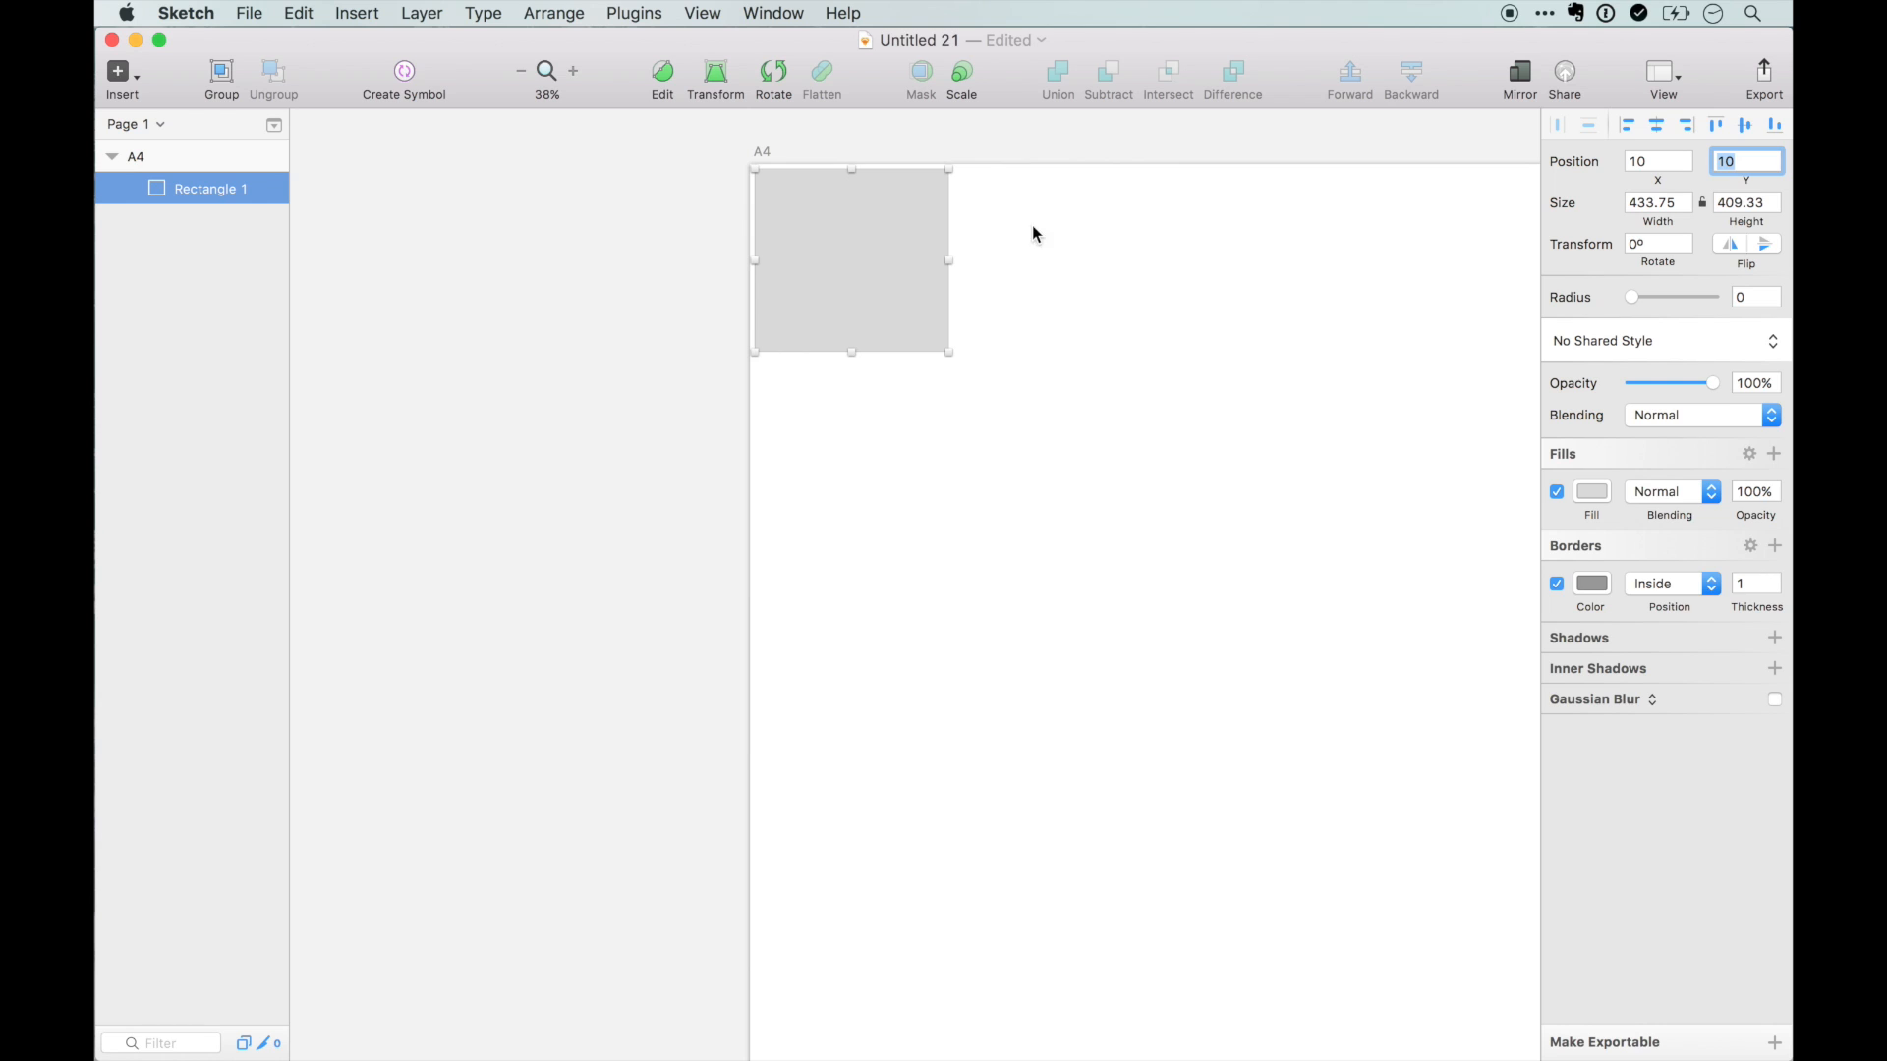
left_click(611, 362)
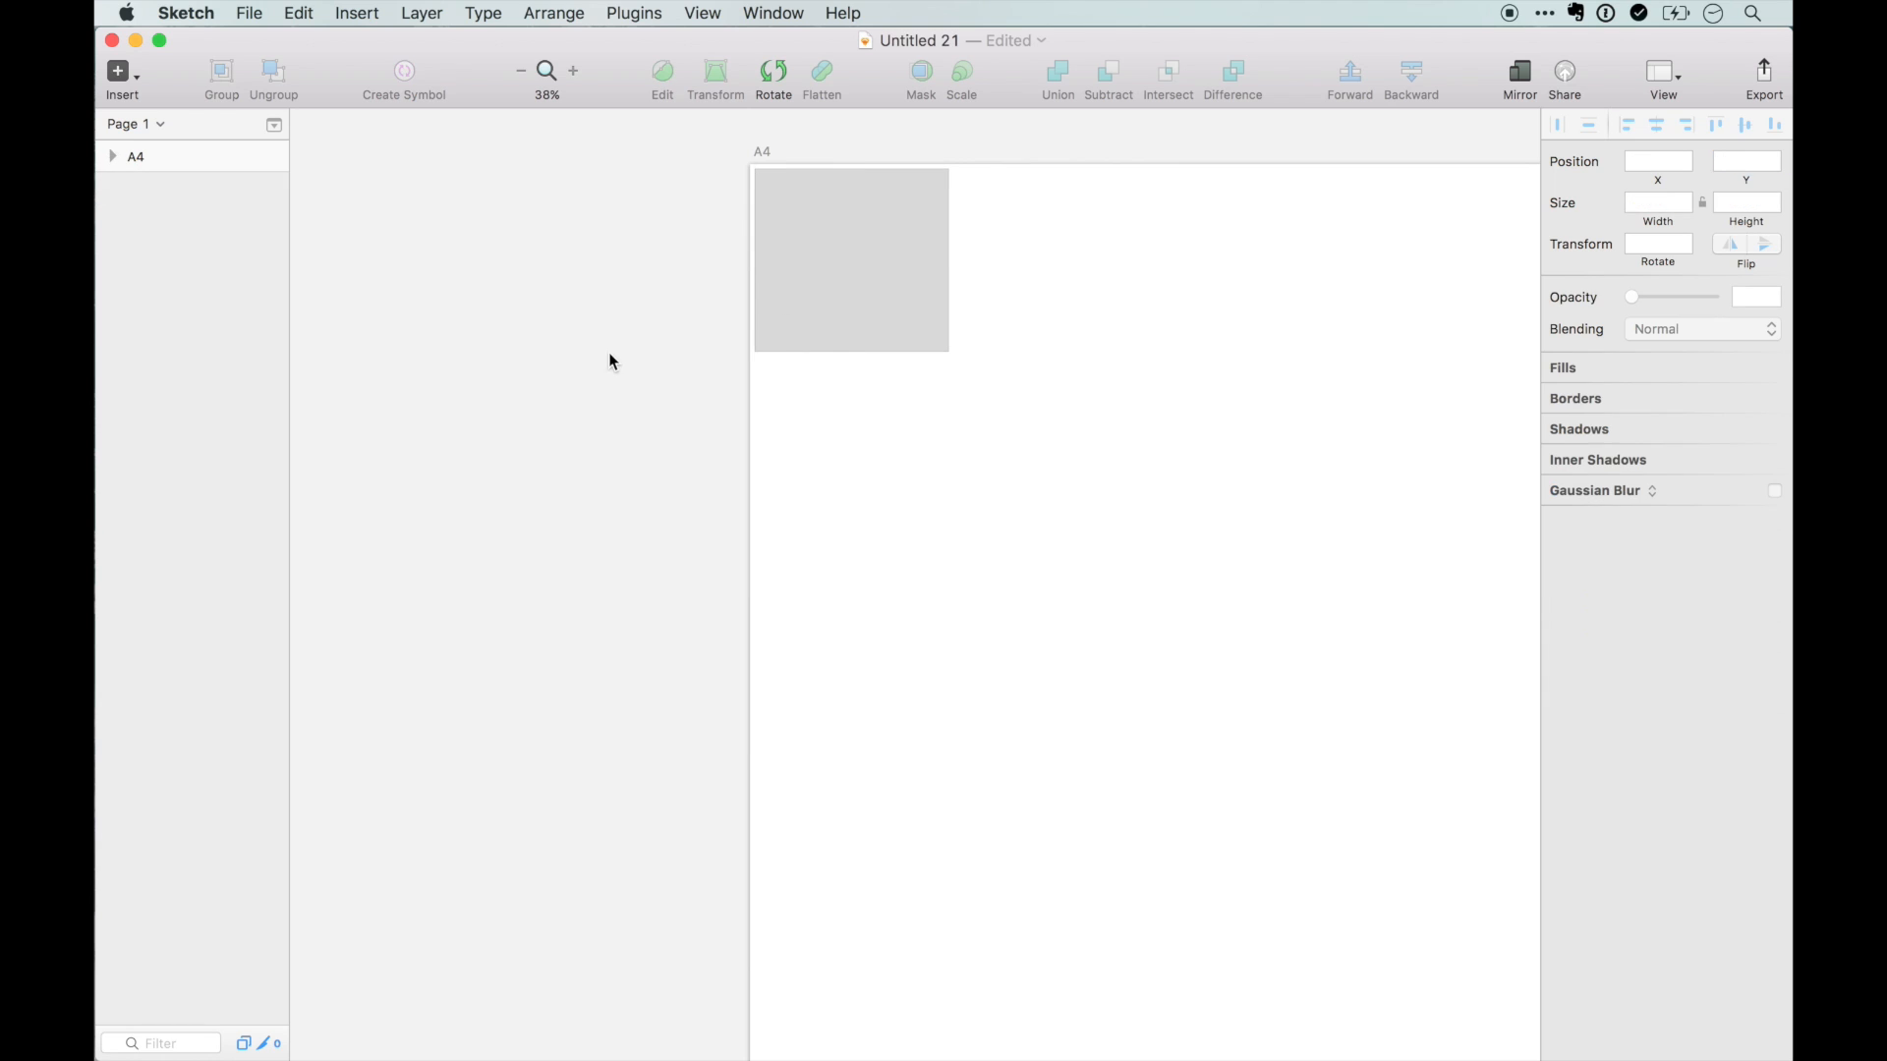
- Turn off the rectangle's border and duplicate it directly beside the original at X 444
left_click(812, 283)
left_click(1556, 584)
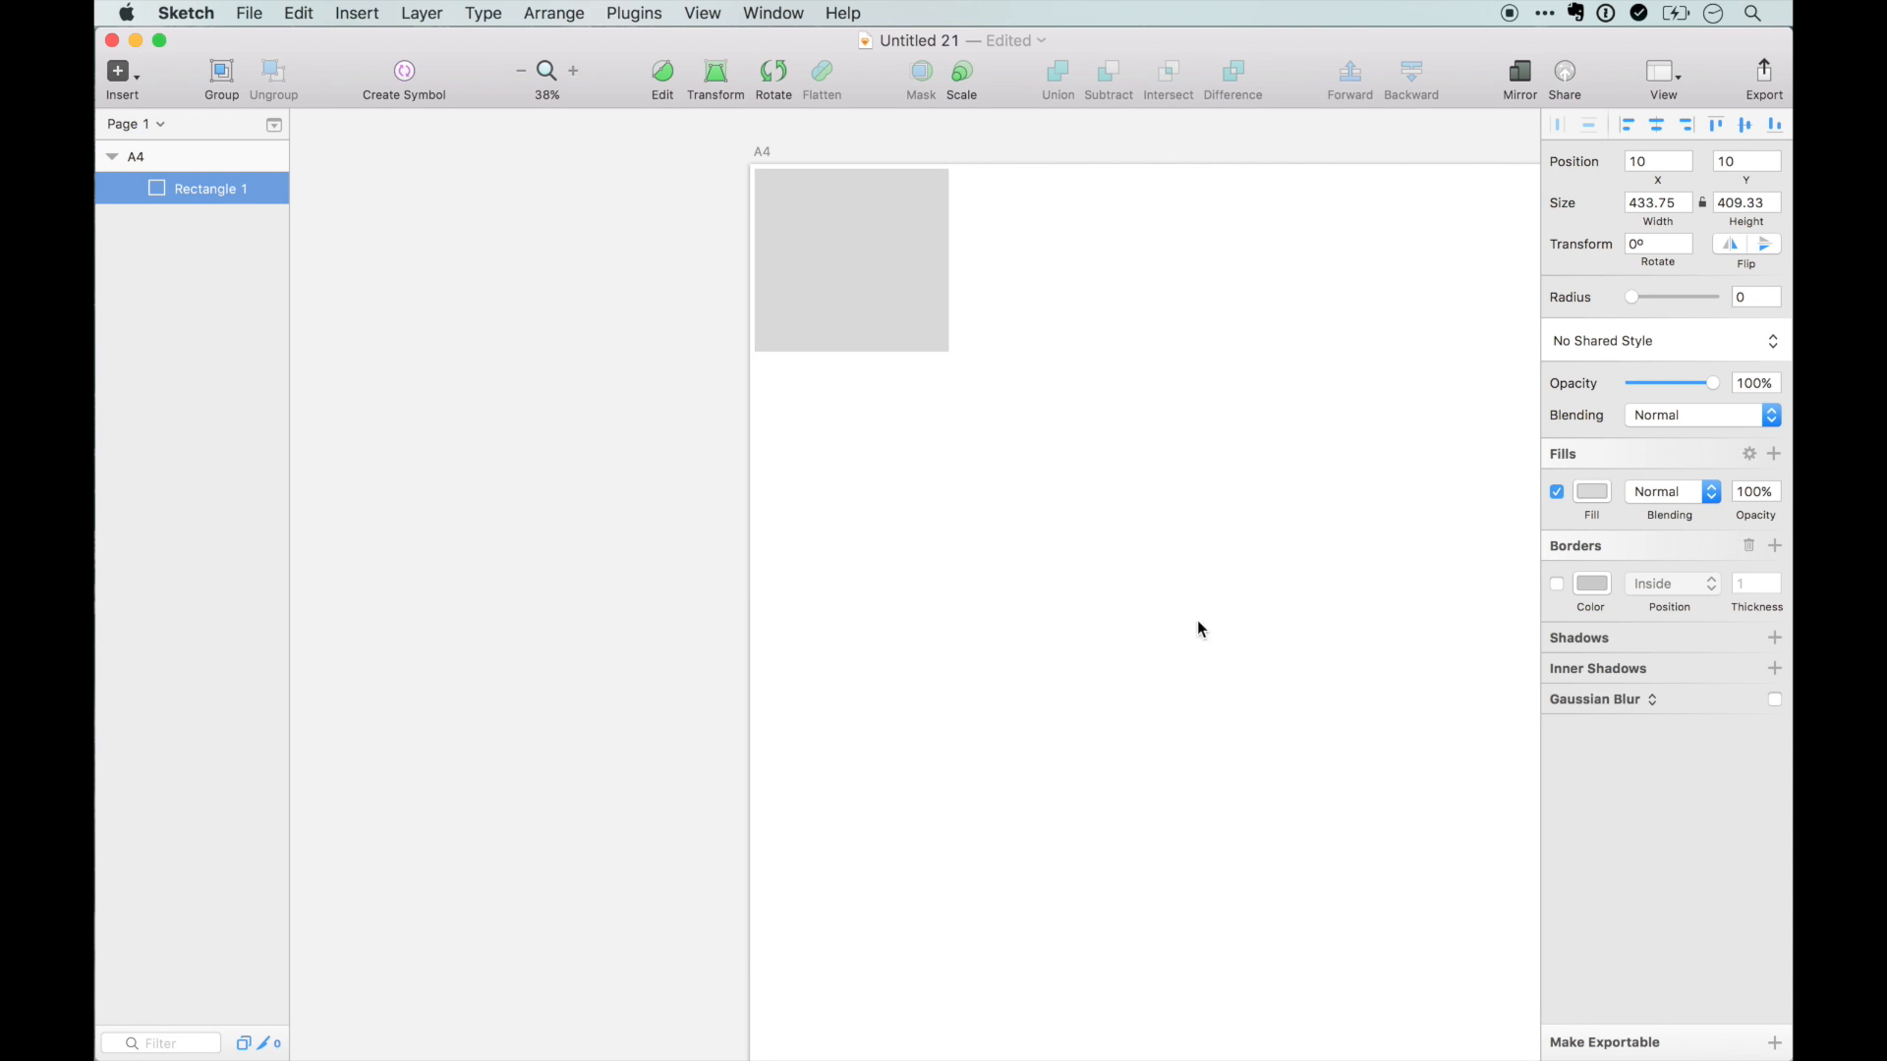
scroll(1141, 603, "up", 2)
scroll(1141, 602, "right", 2)
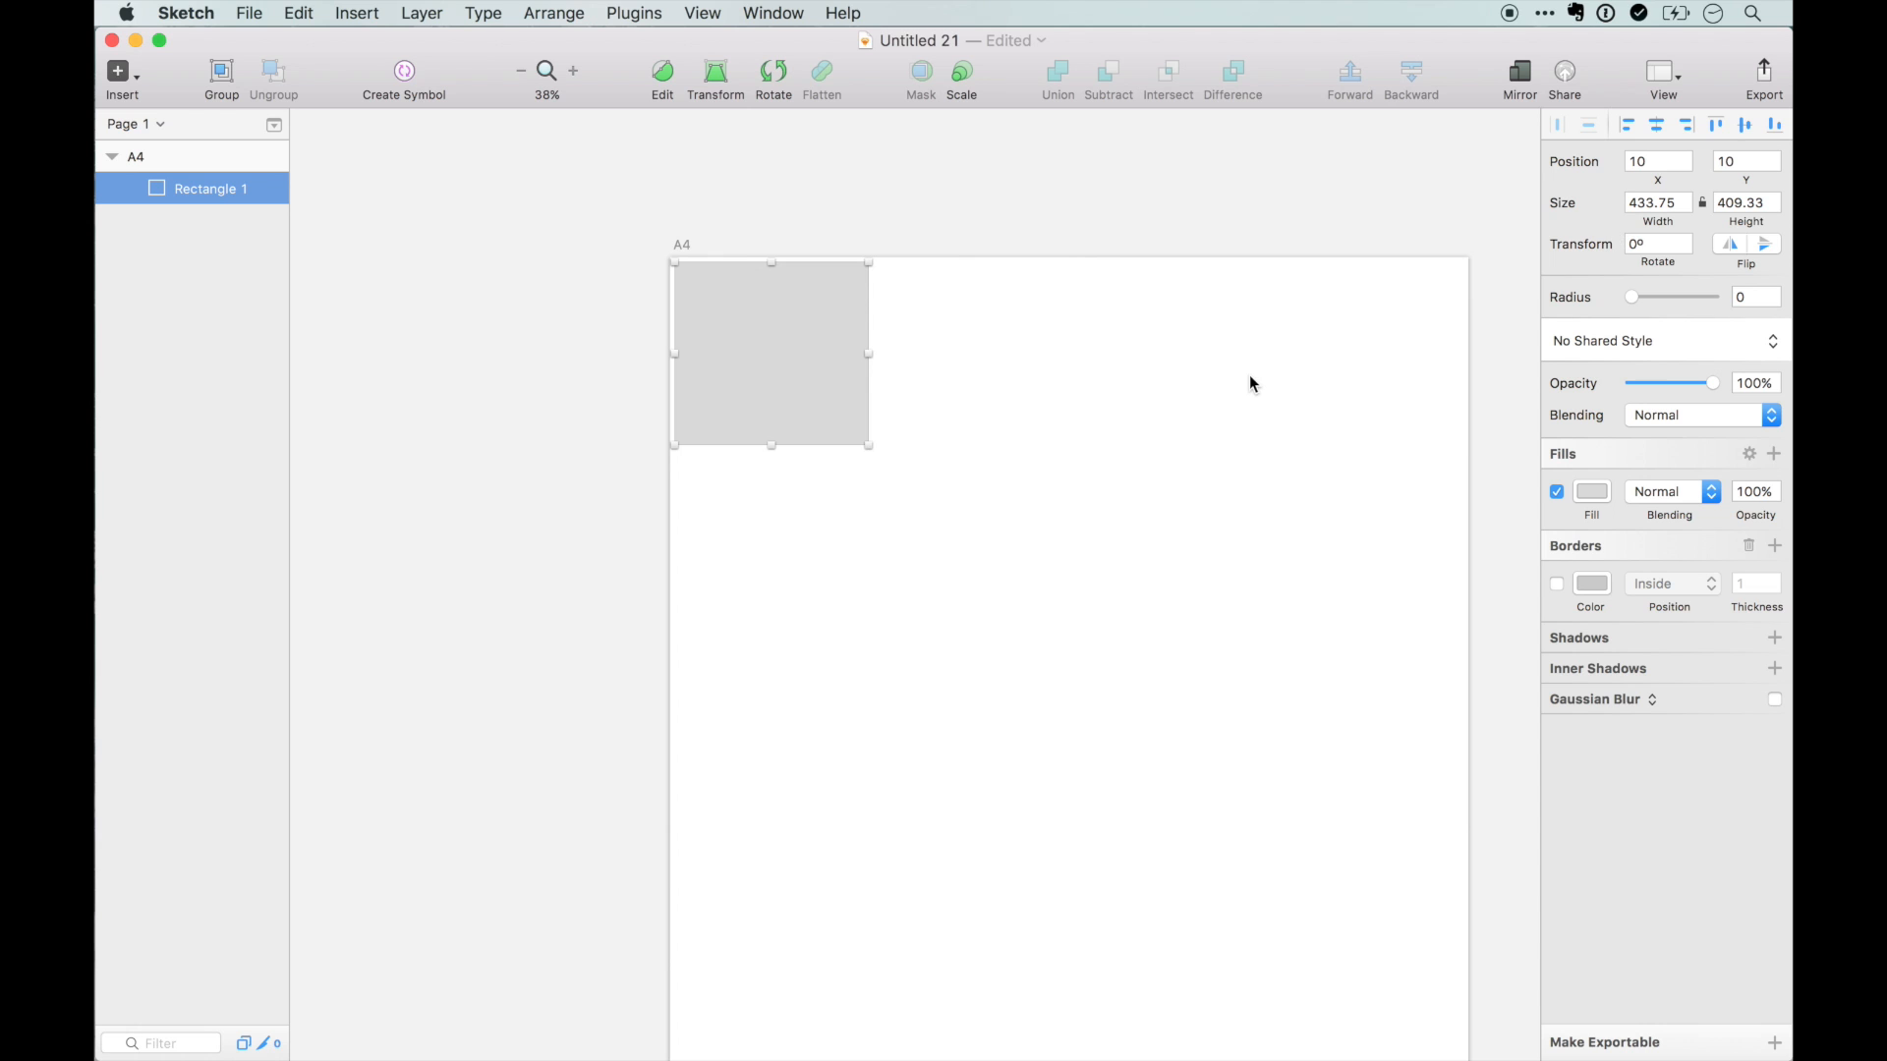
left_click_drag(810, 364, 991, 350)
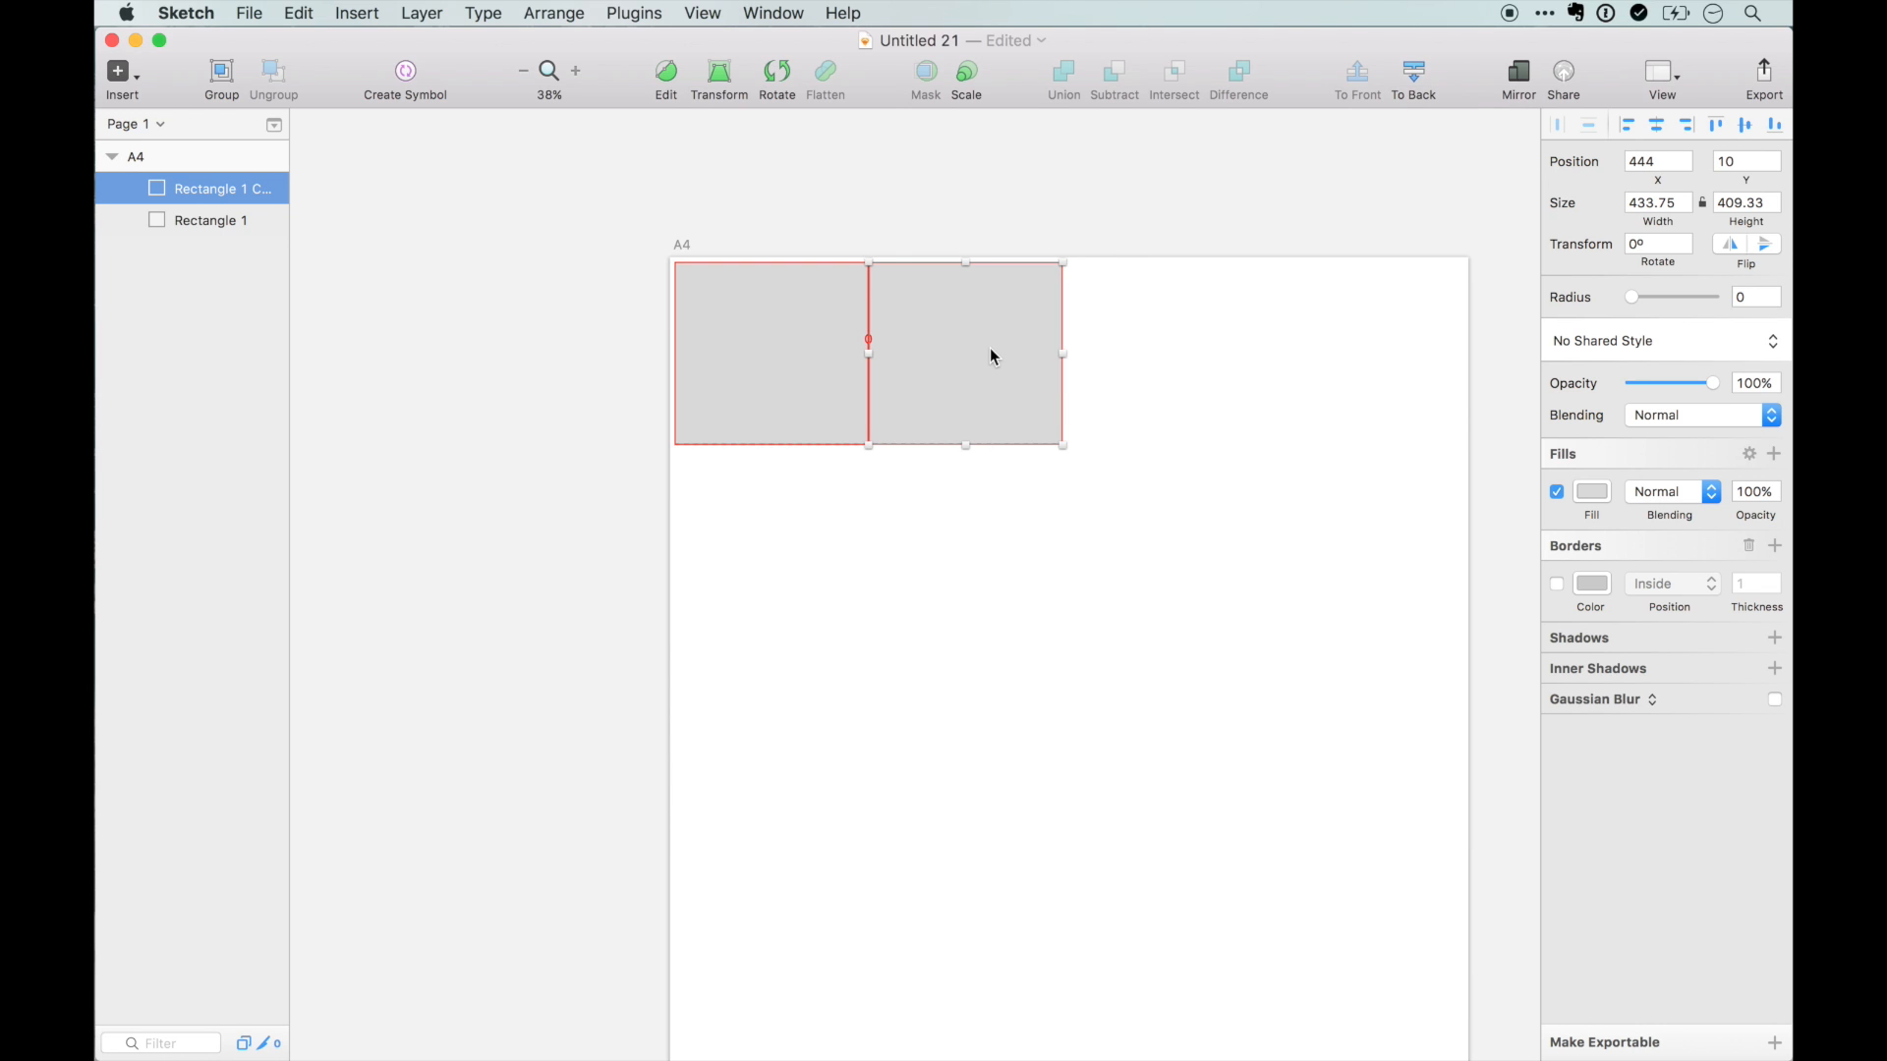
key("alt")
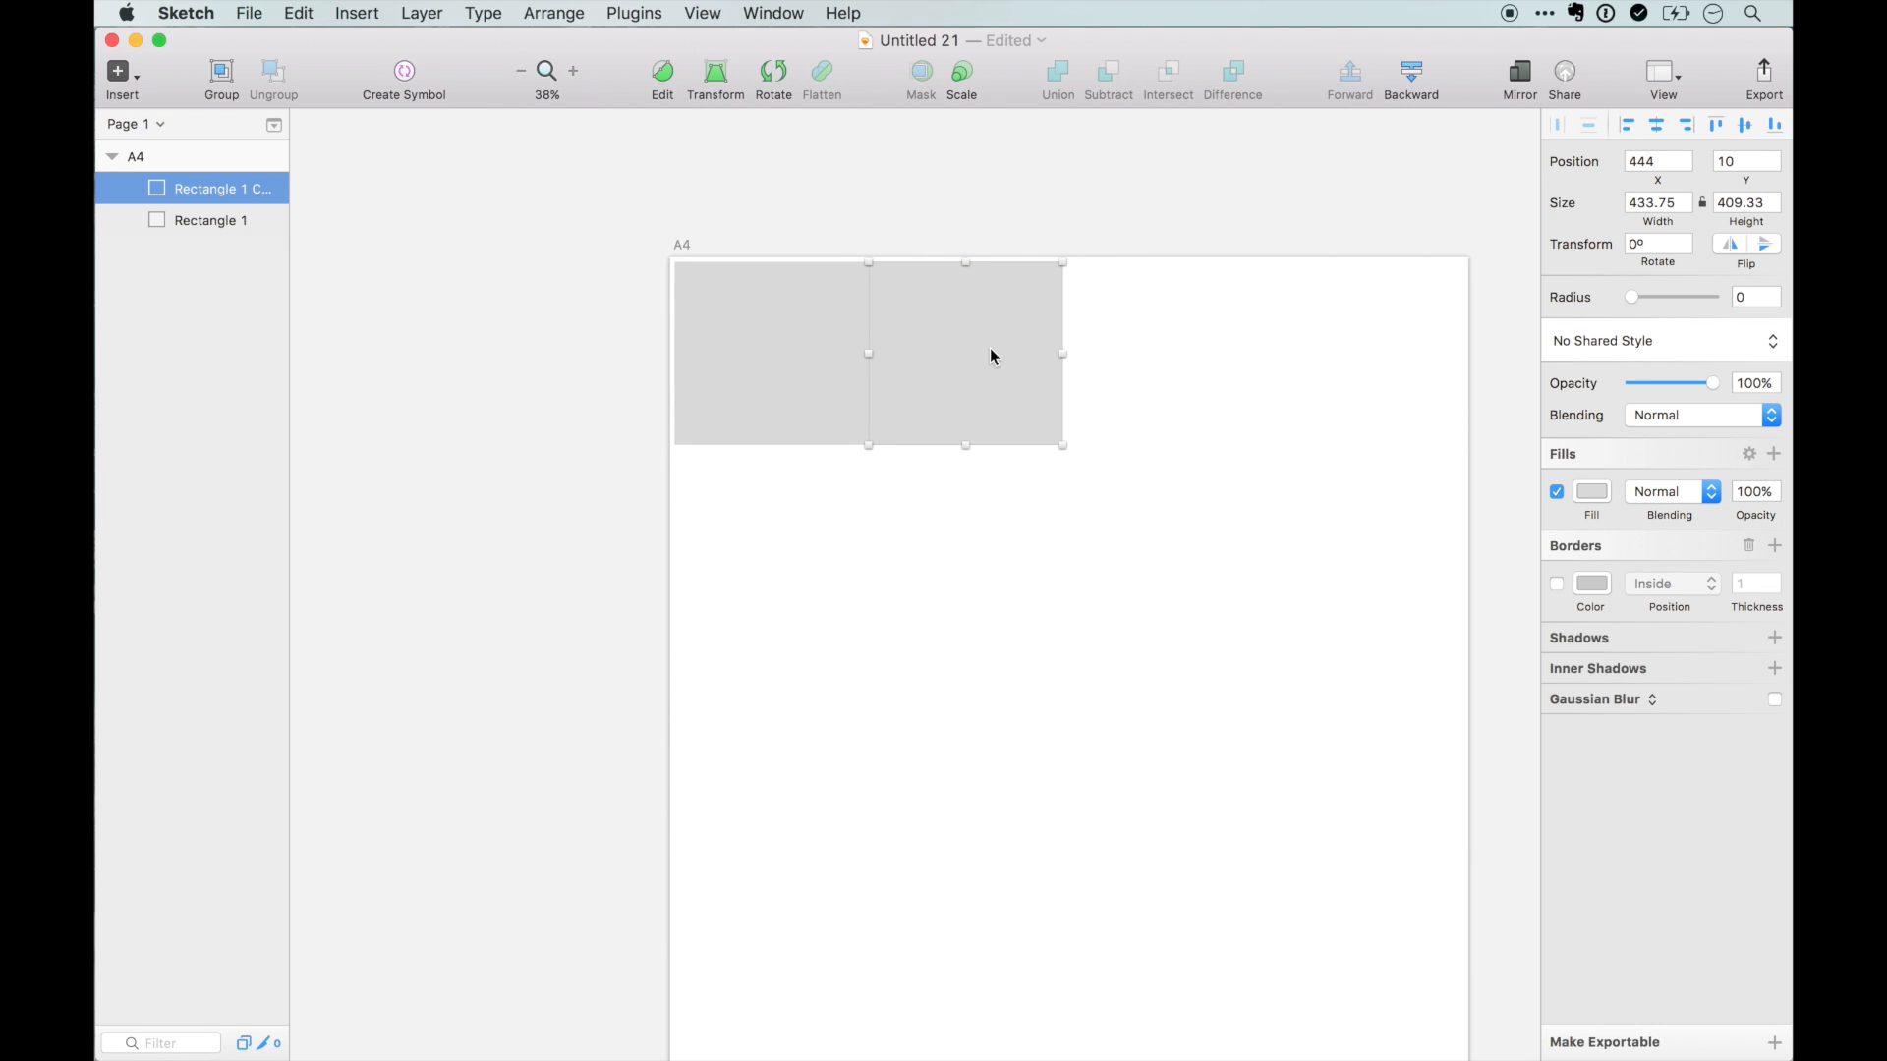
- Shift the duplicated rectangle sideways to X 454 to leave a gap between the two
key("Right")
key("Right")
key("Right")
key("Right")
key("Right")
key("Right")
key("Right")
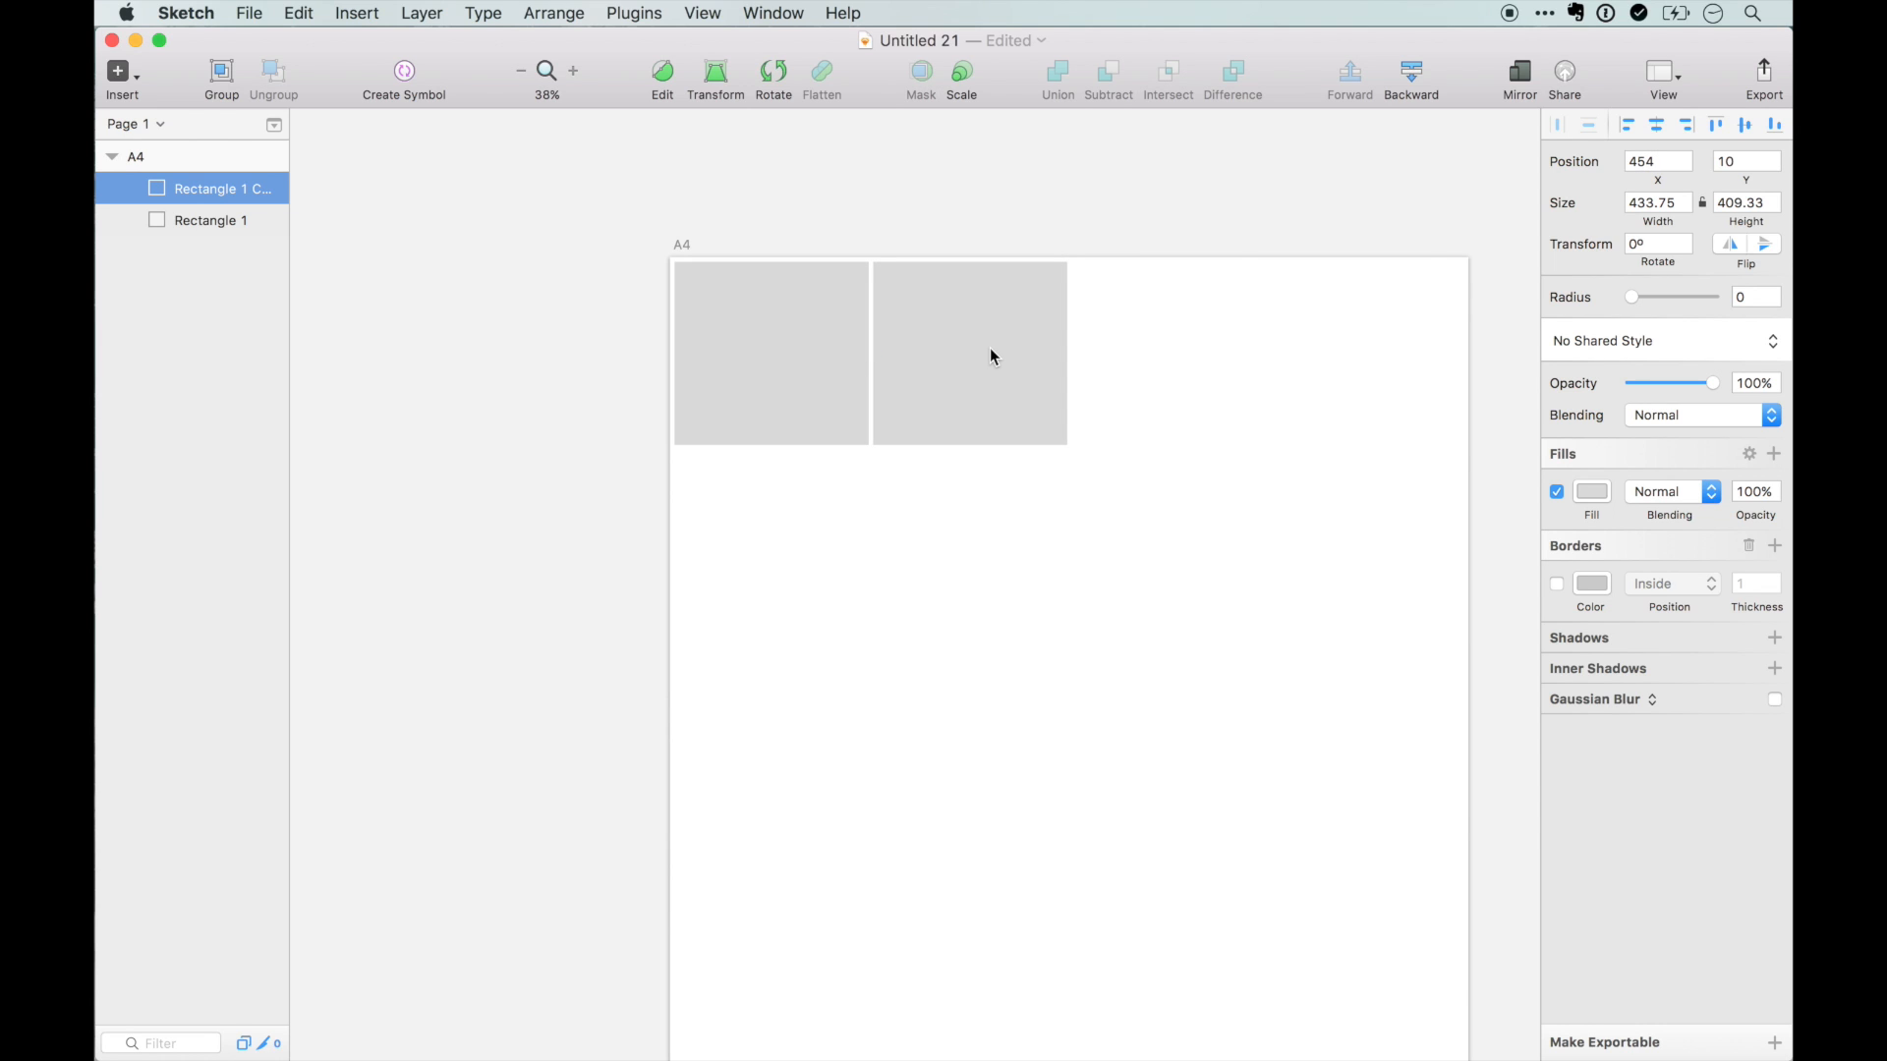
- Duplicate both rectangles to complete a row of four, offsetting the copies to keep the same gap
scroll(989, 348, "up", 3)
scroll(896, 405, "right", 5)
scroll(896, 405, "up", 3)
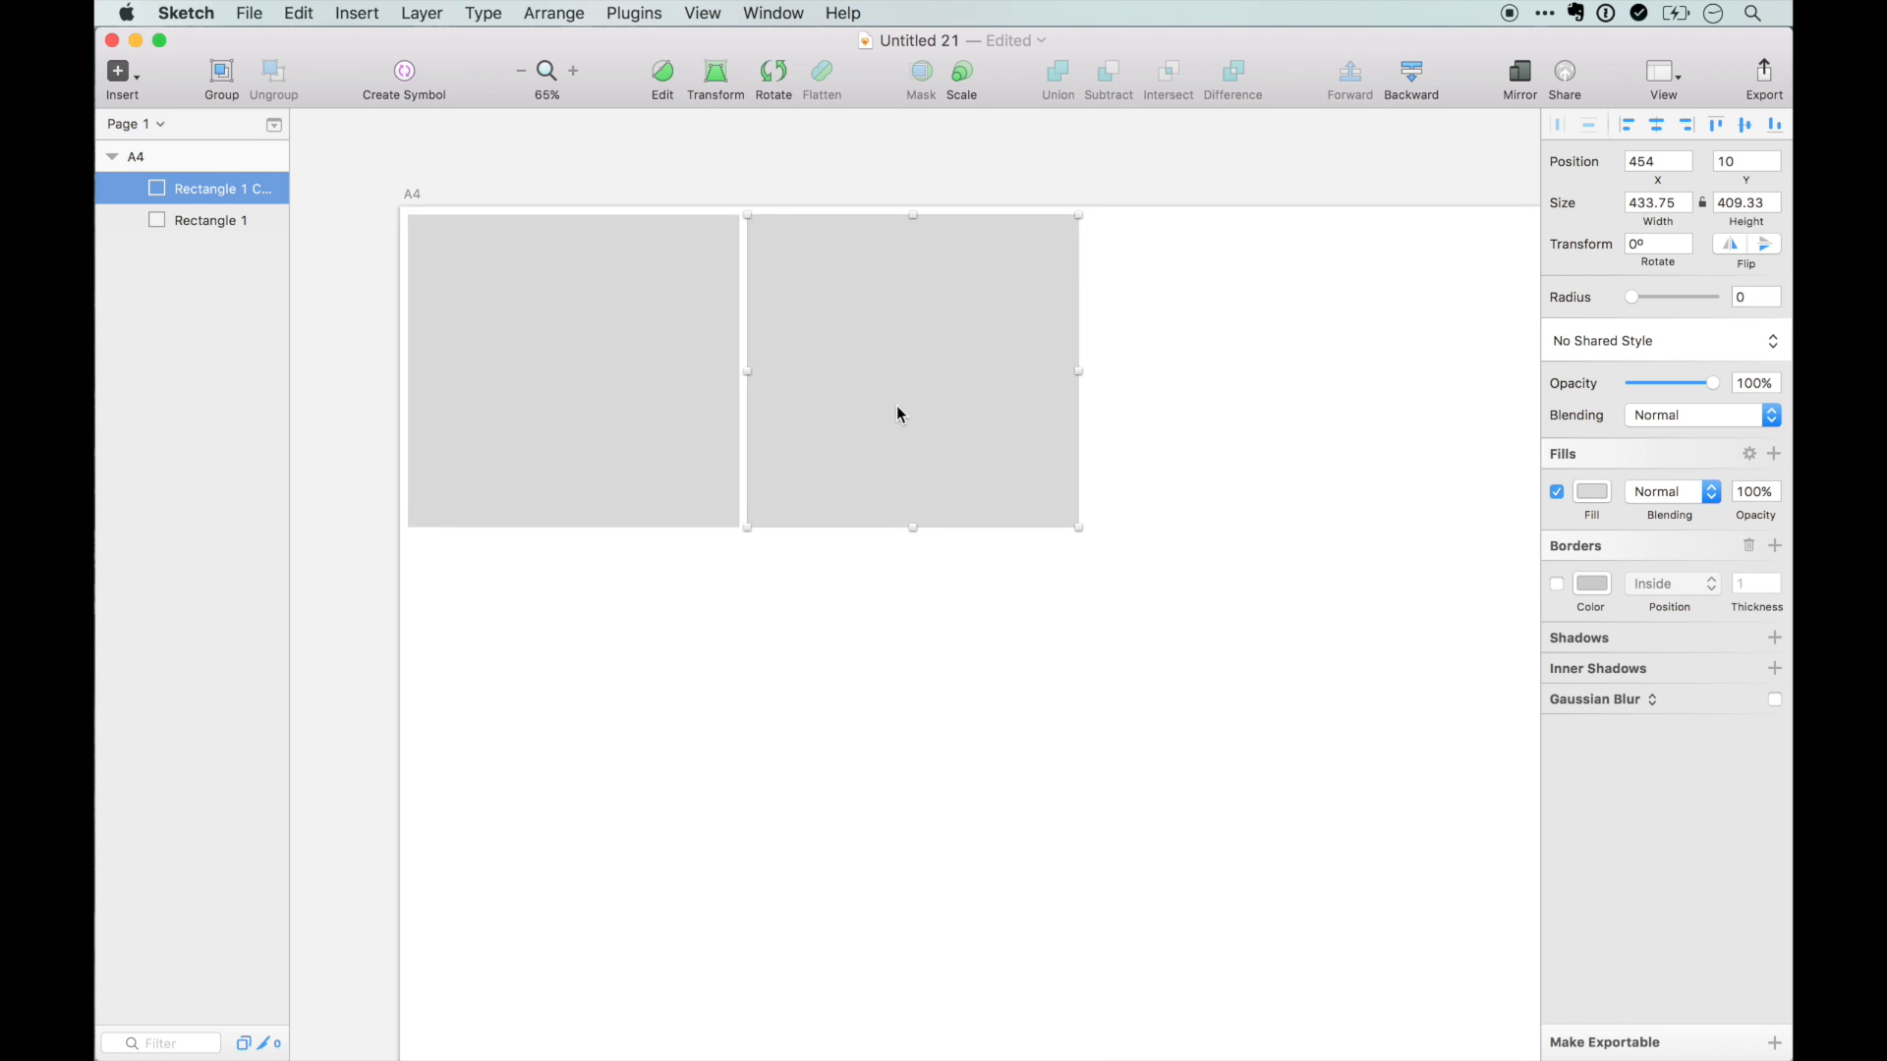
left_click(842, 609)
left_click_drag(986, 653, 1091, 401)
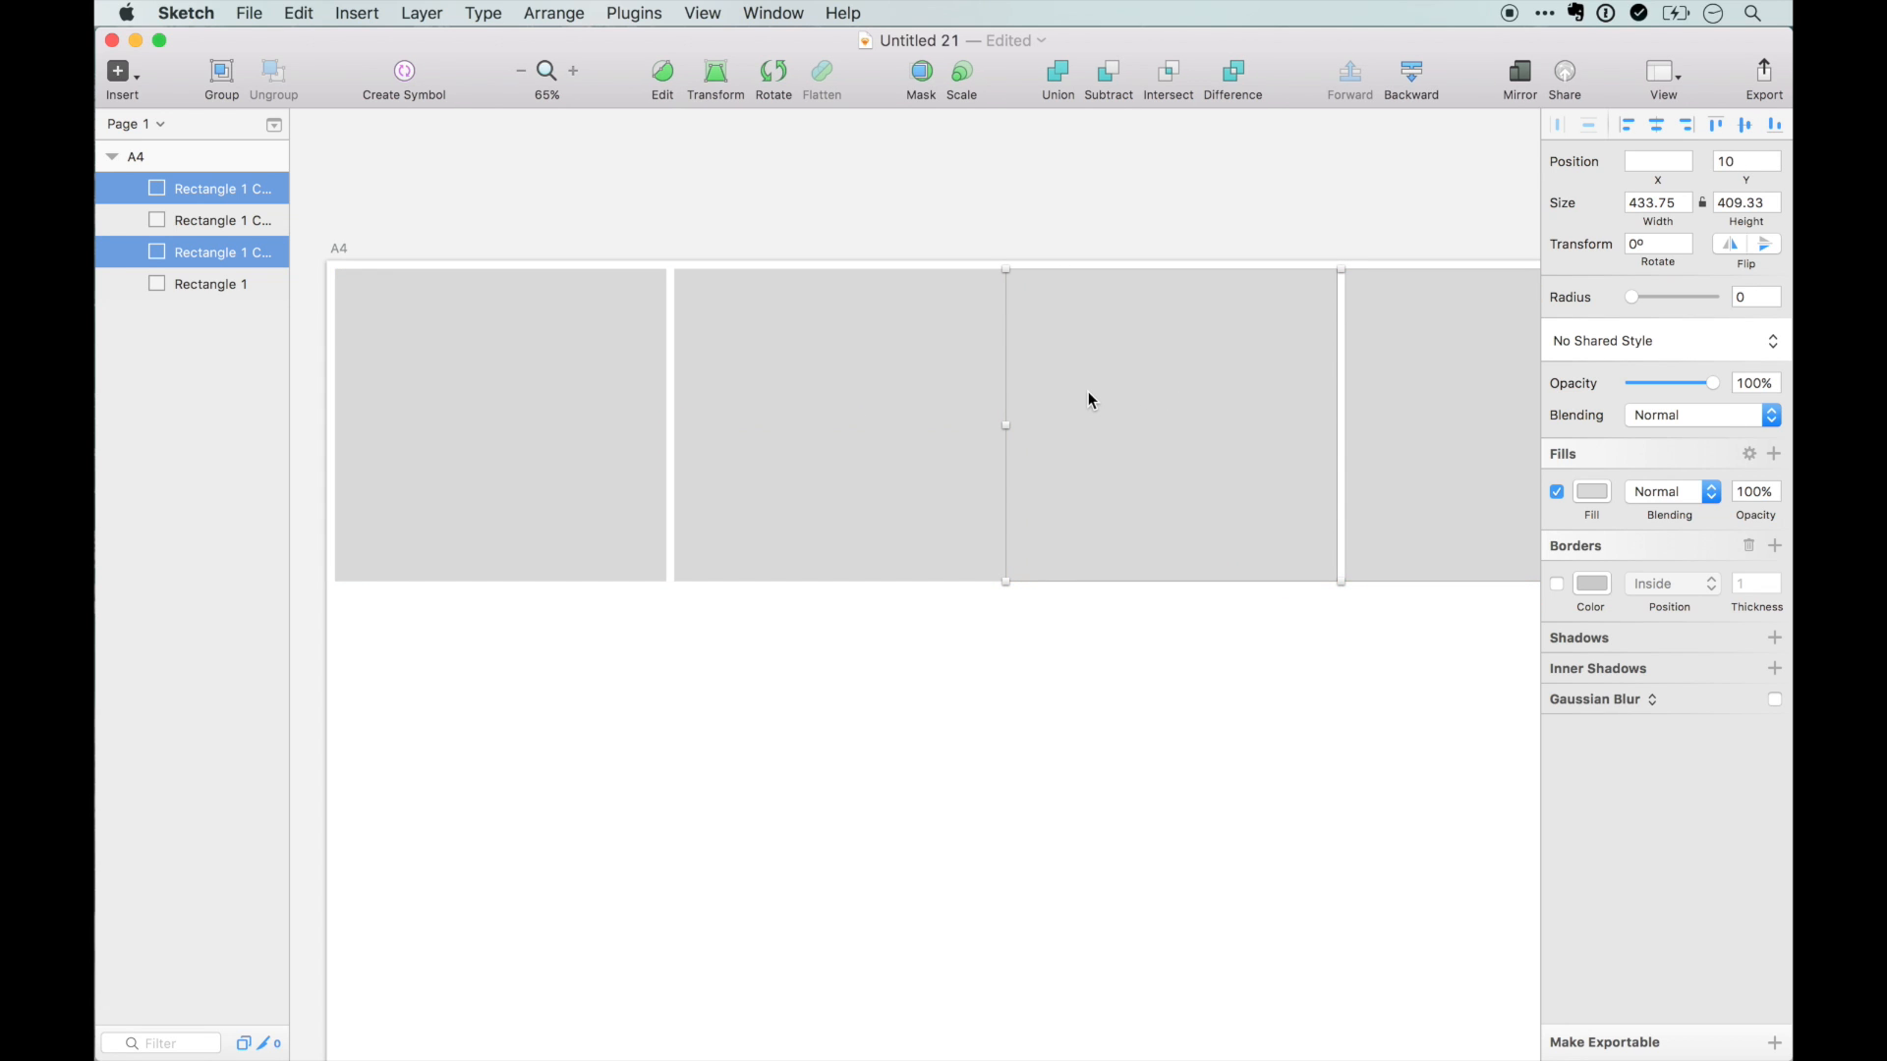
key("Right")
key("Right")
key("Right")
key("Right")
key("Right")
key("Right")
key("Right")
key("Right")
key("Right")
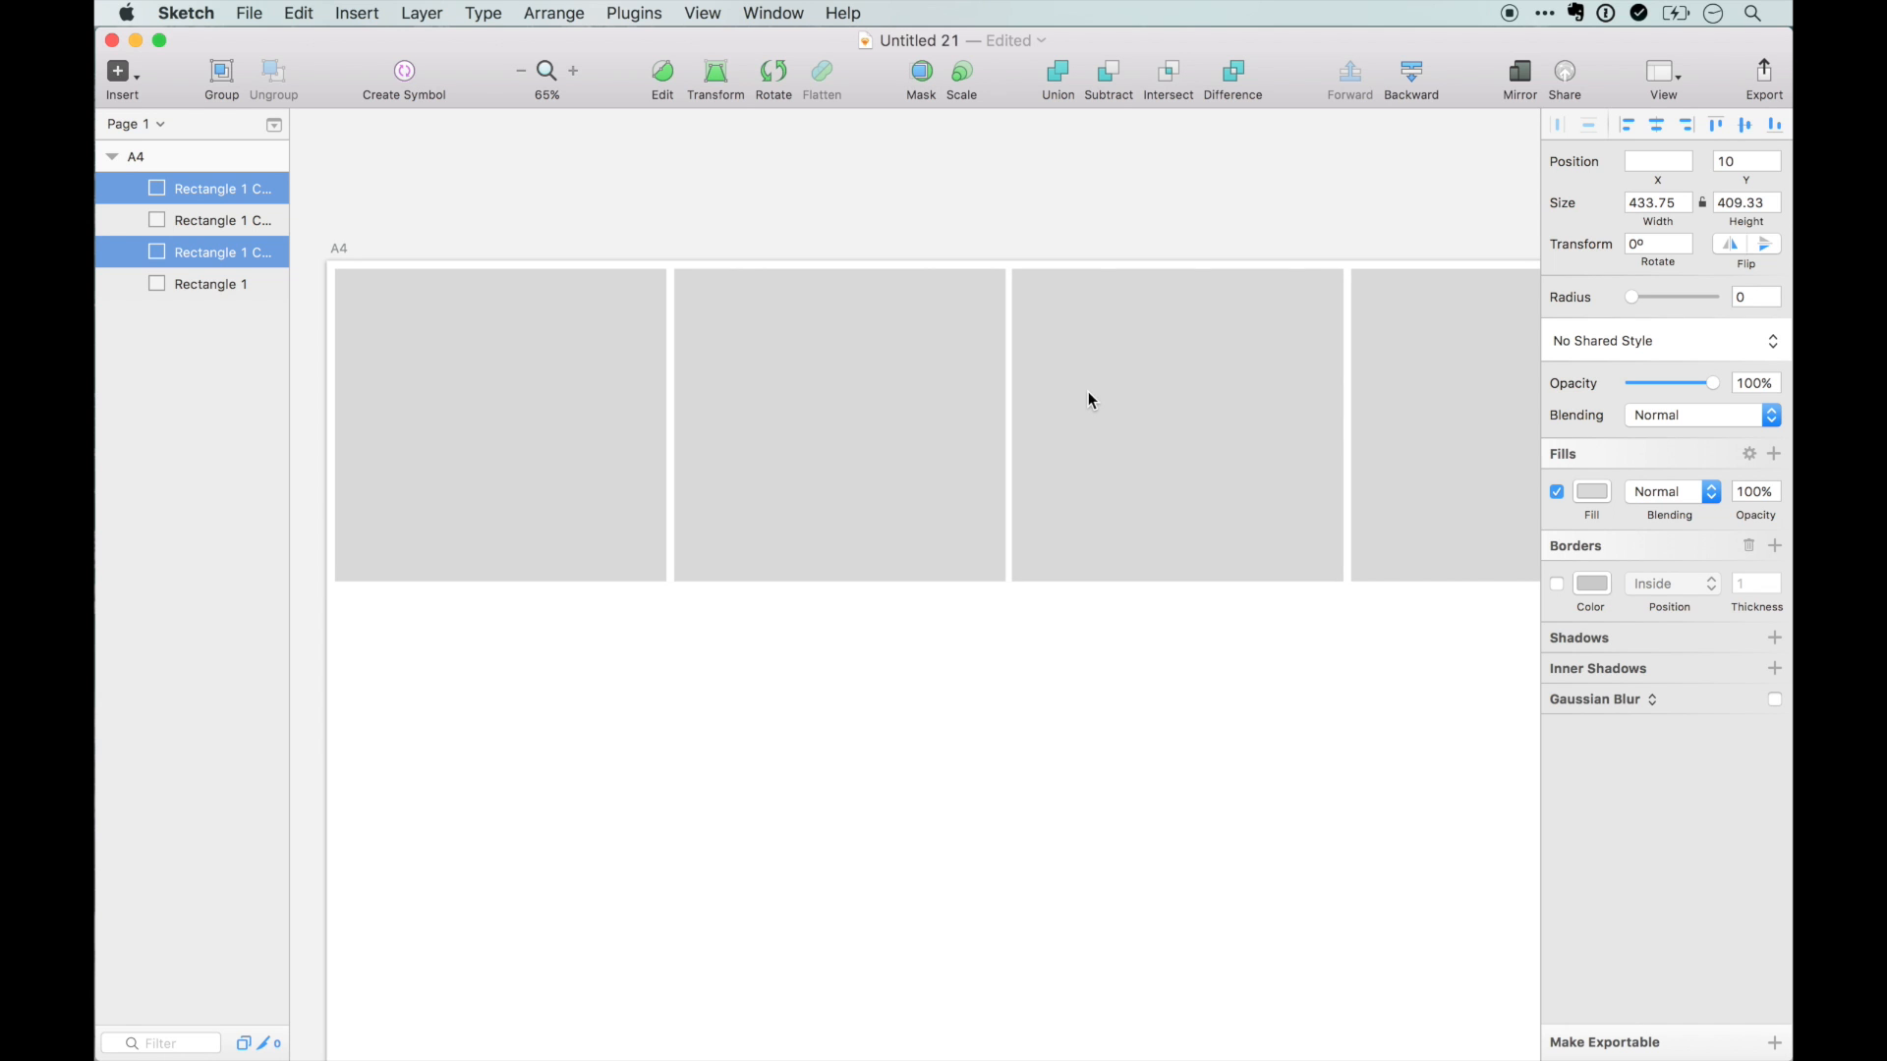
- Duplicate the row of four rectangles below itself and shift the new row down to Y 429
scroll(1088, 391, "down", 3)
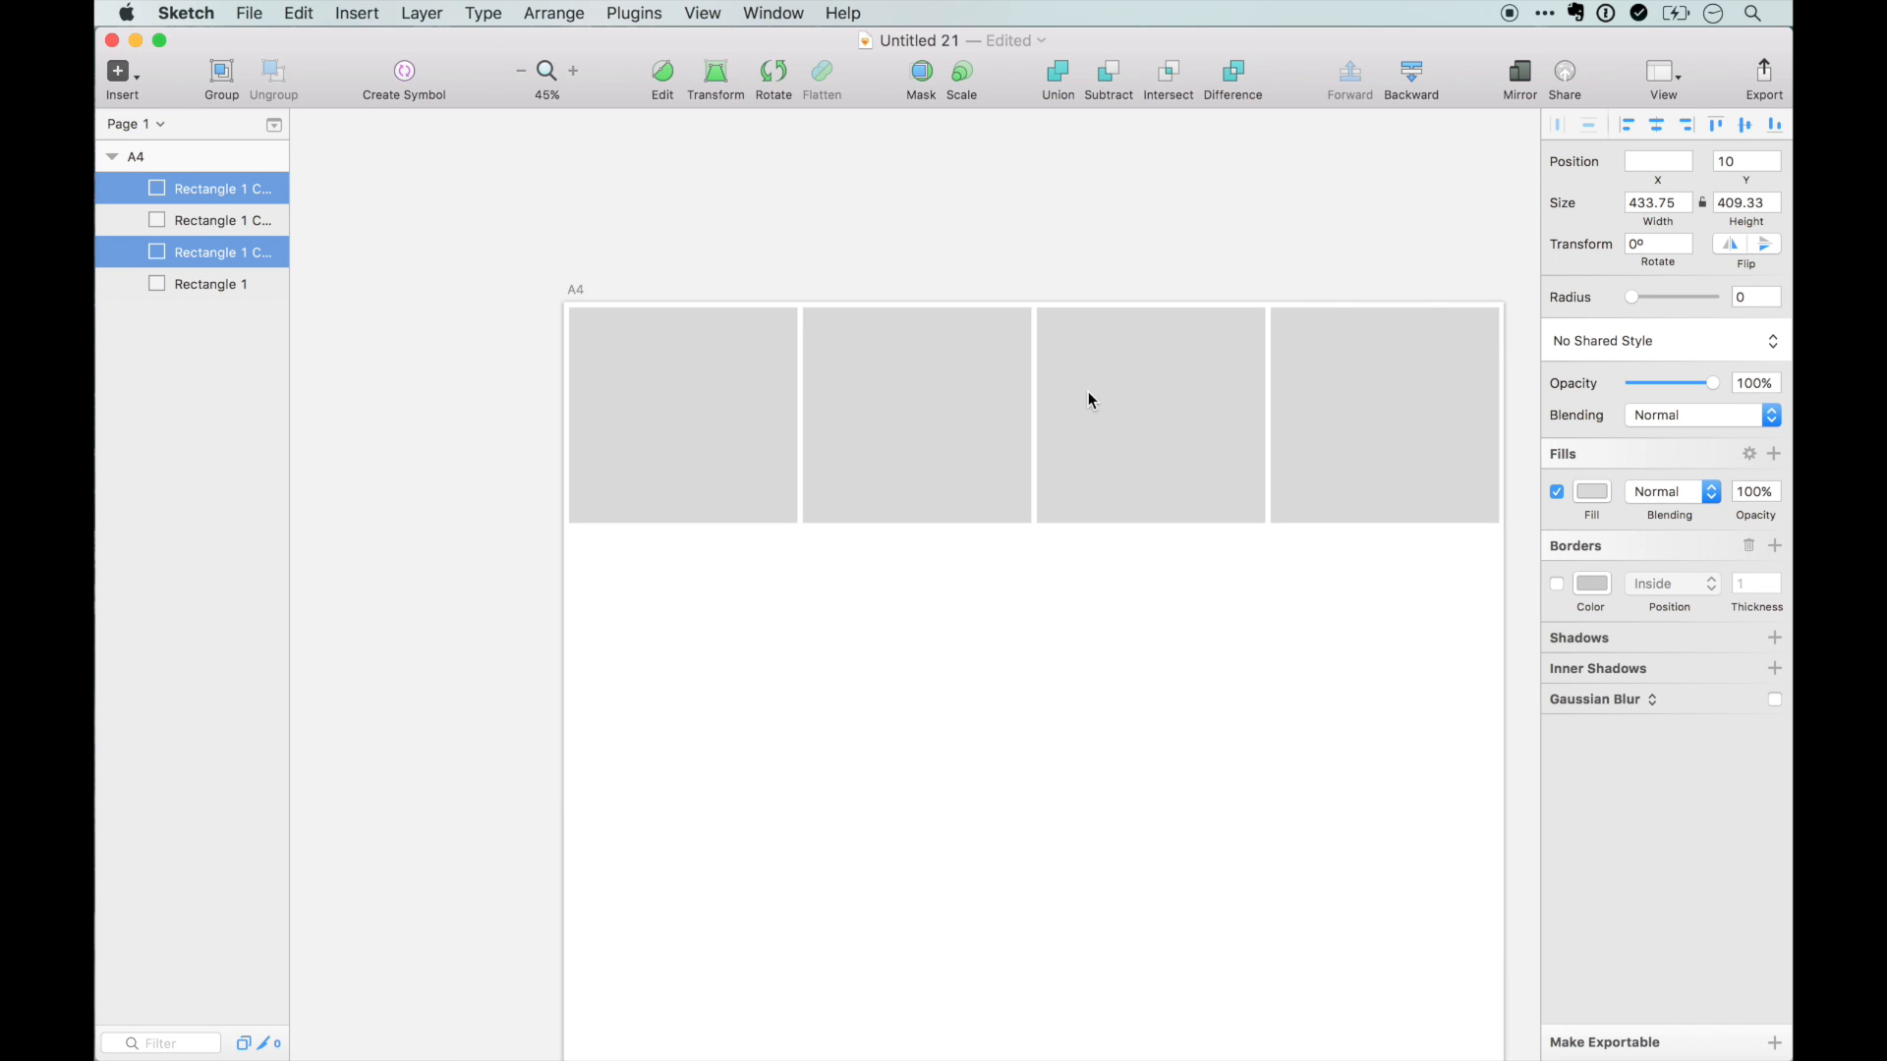
left_click_drag(1430, 619, 720, 587)
key("super+d")
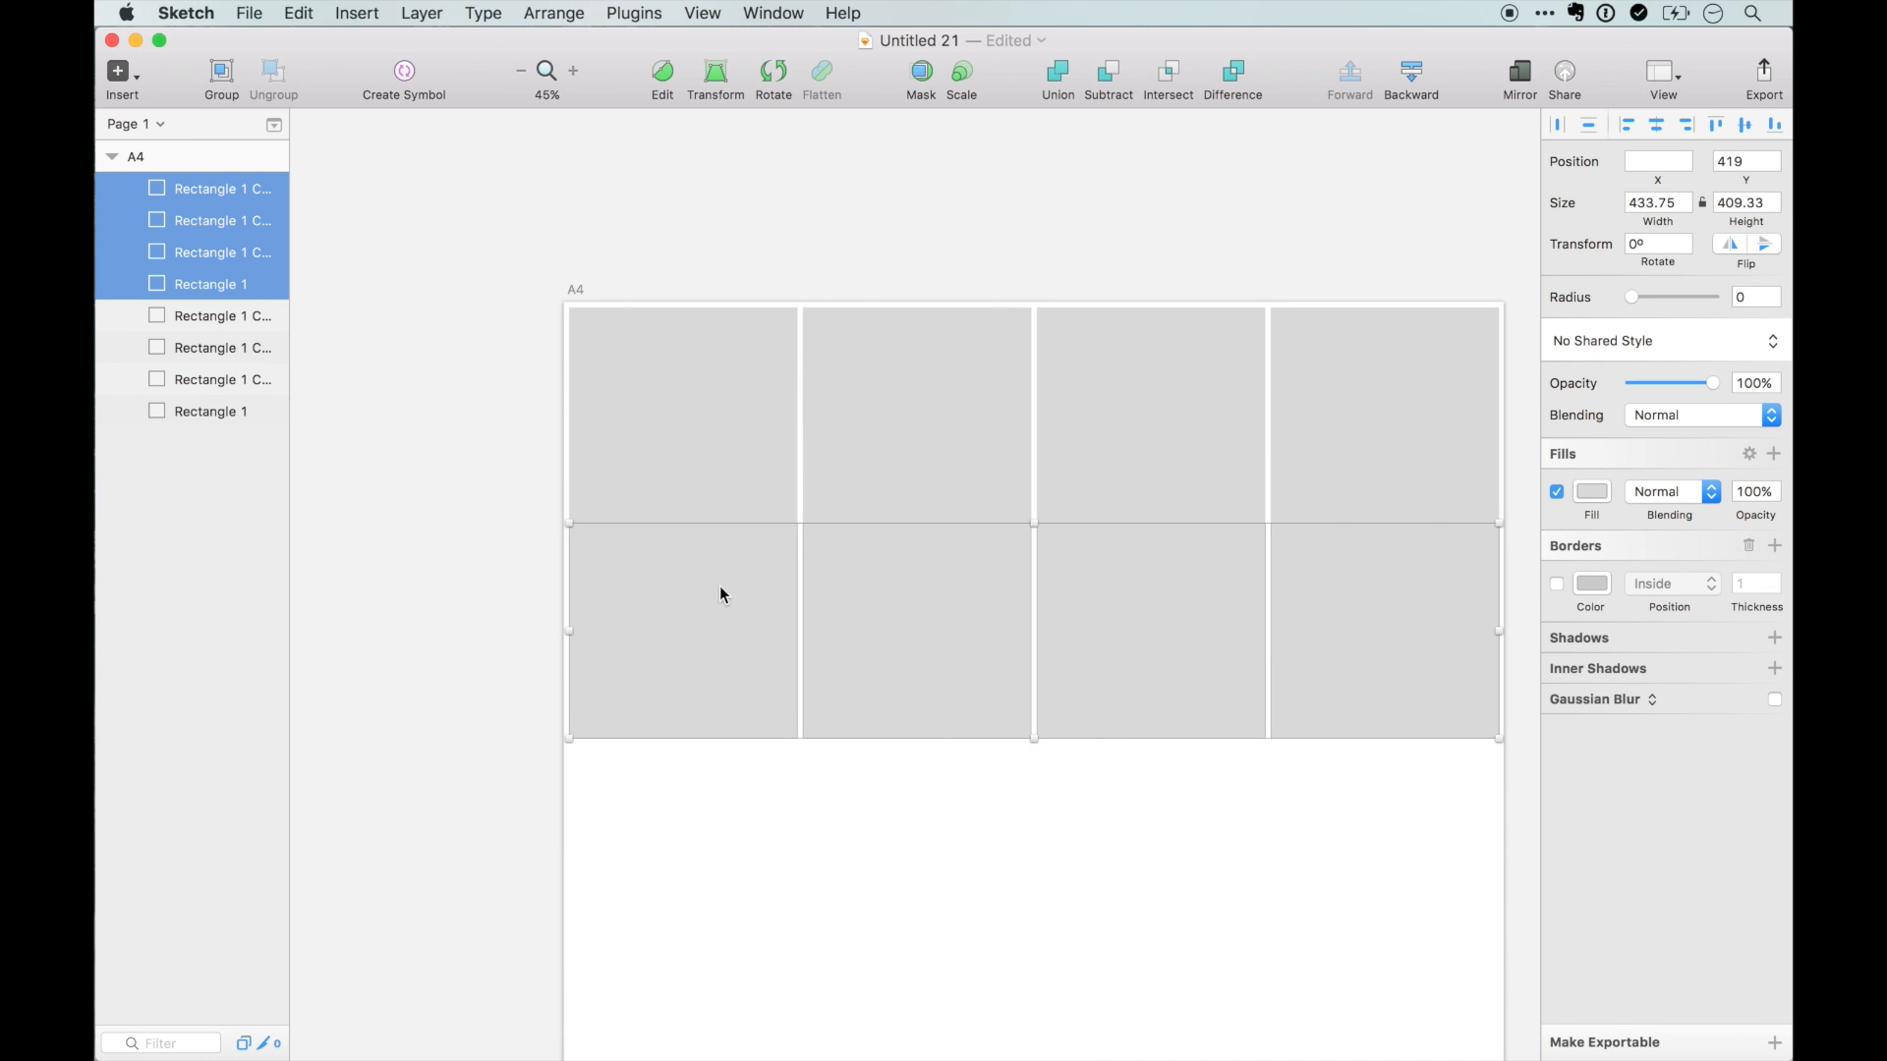
key("Down")
key("Down")
key("Down")
key("Down")
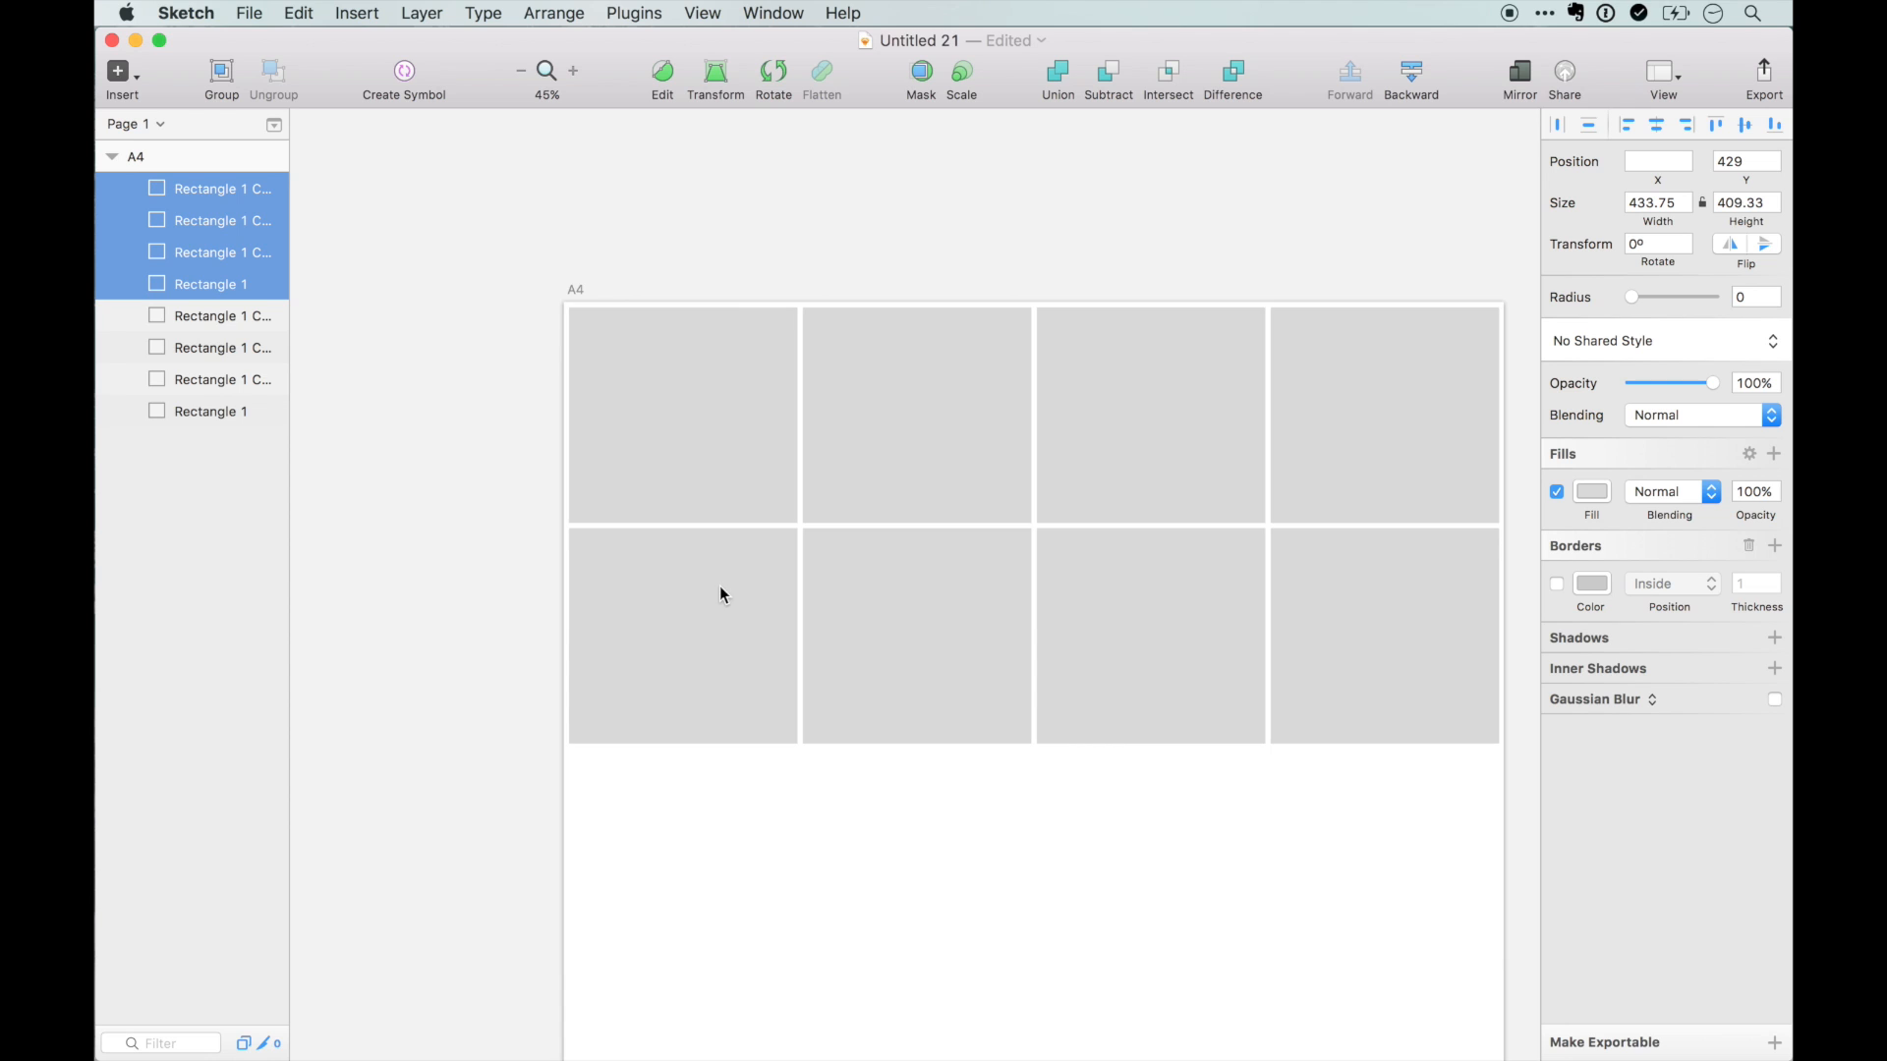
- Duplicate both rows below the existing ones and shift the copies down to match the other row gaps
scroll(719, 586, "down", 3)
left_click(1230, 832)
left_click_drag(1228, 811, 736, 421)
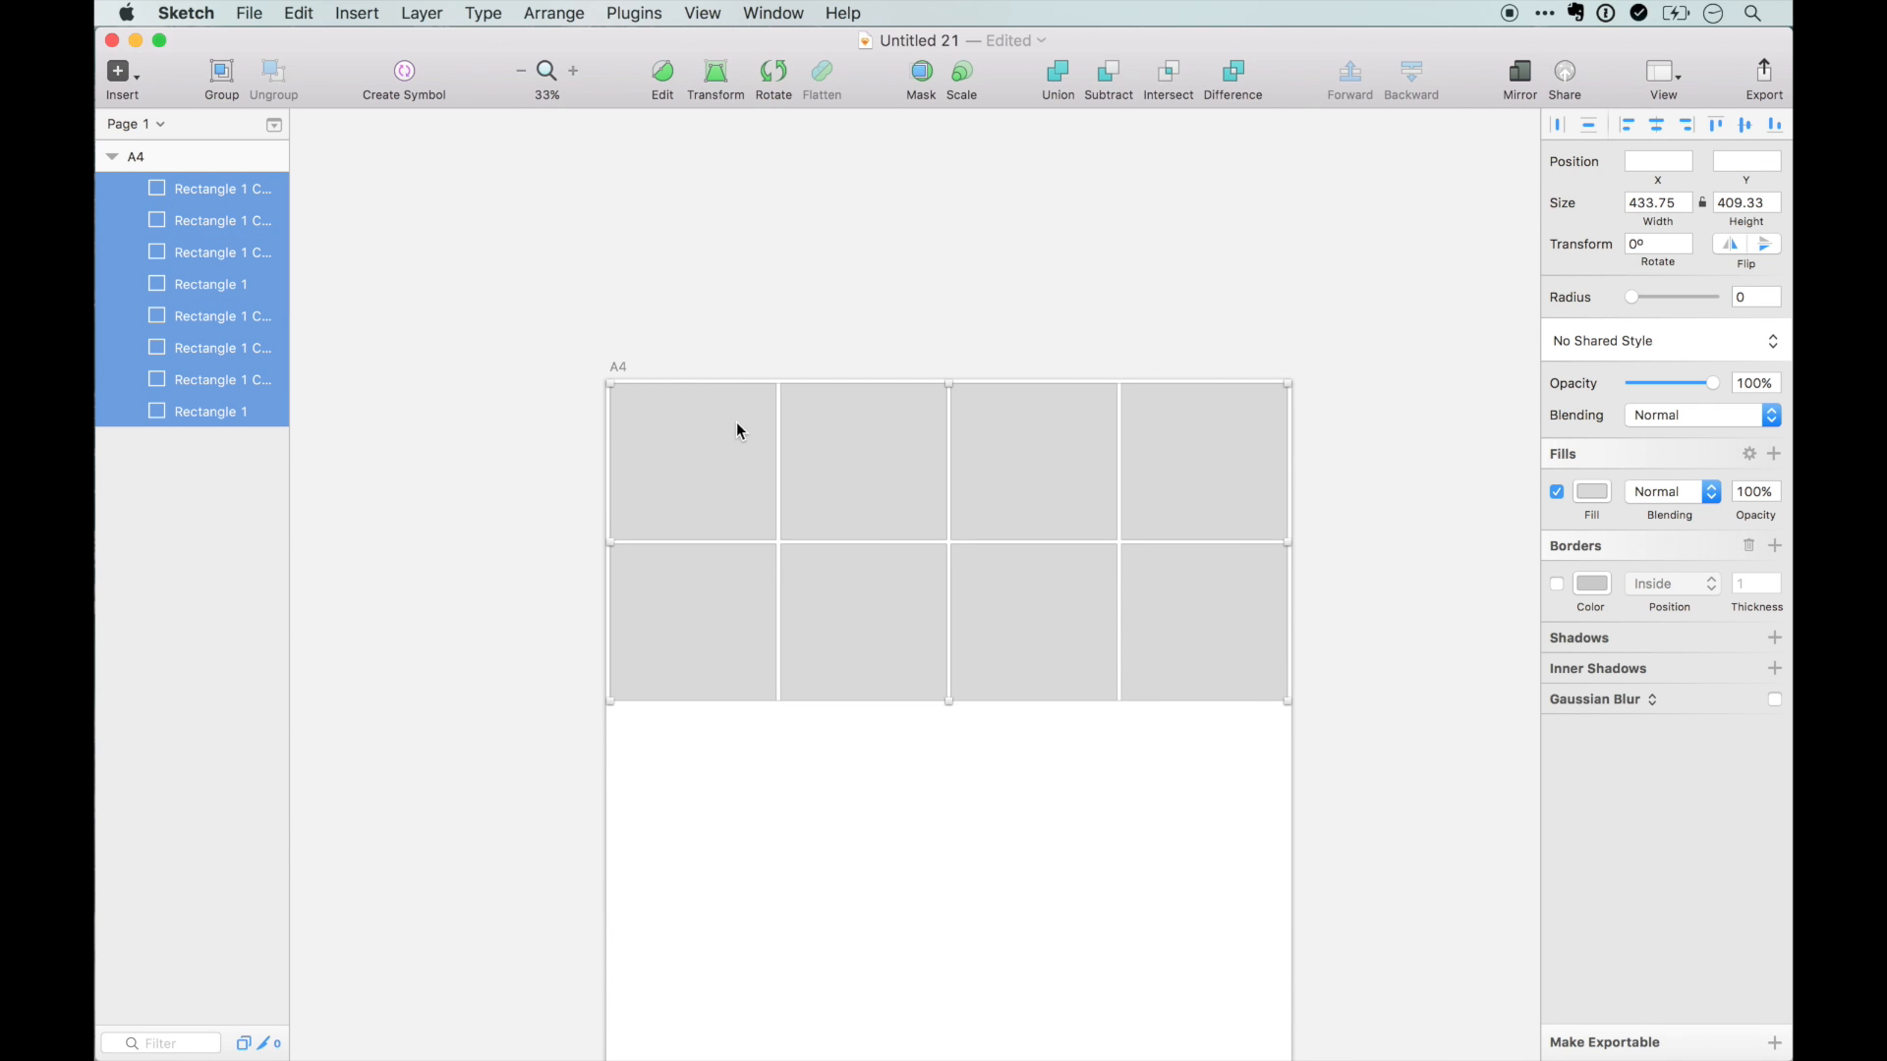
left_click_drag(736, 422, 735, 749)
scroll(736, 748, "up", 5)
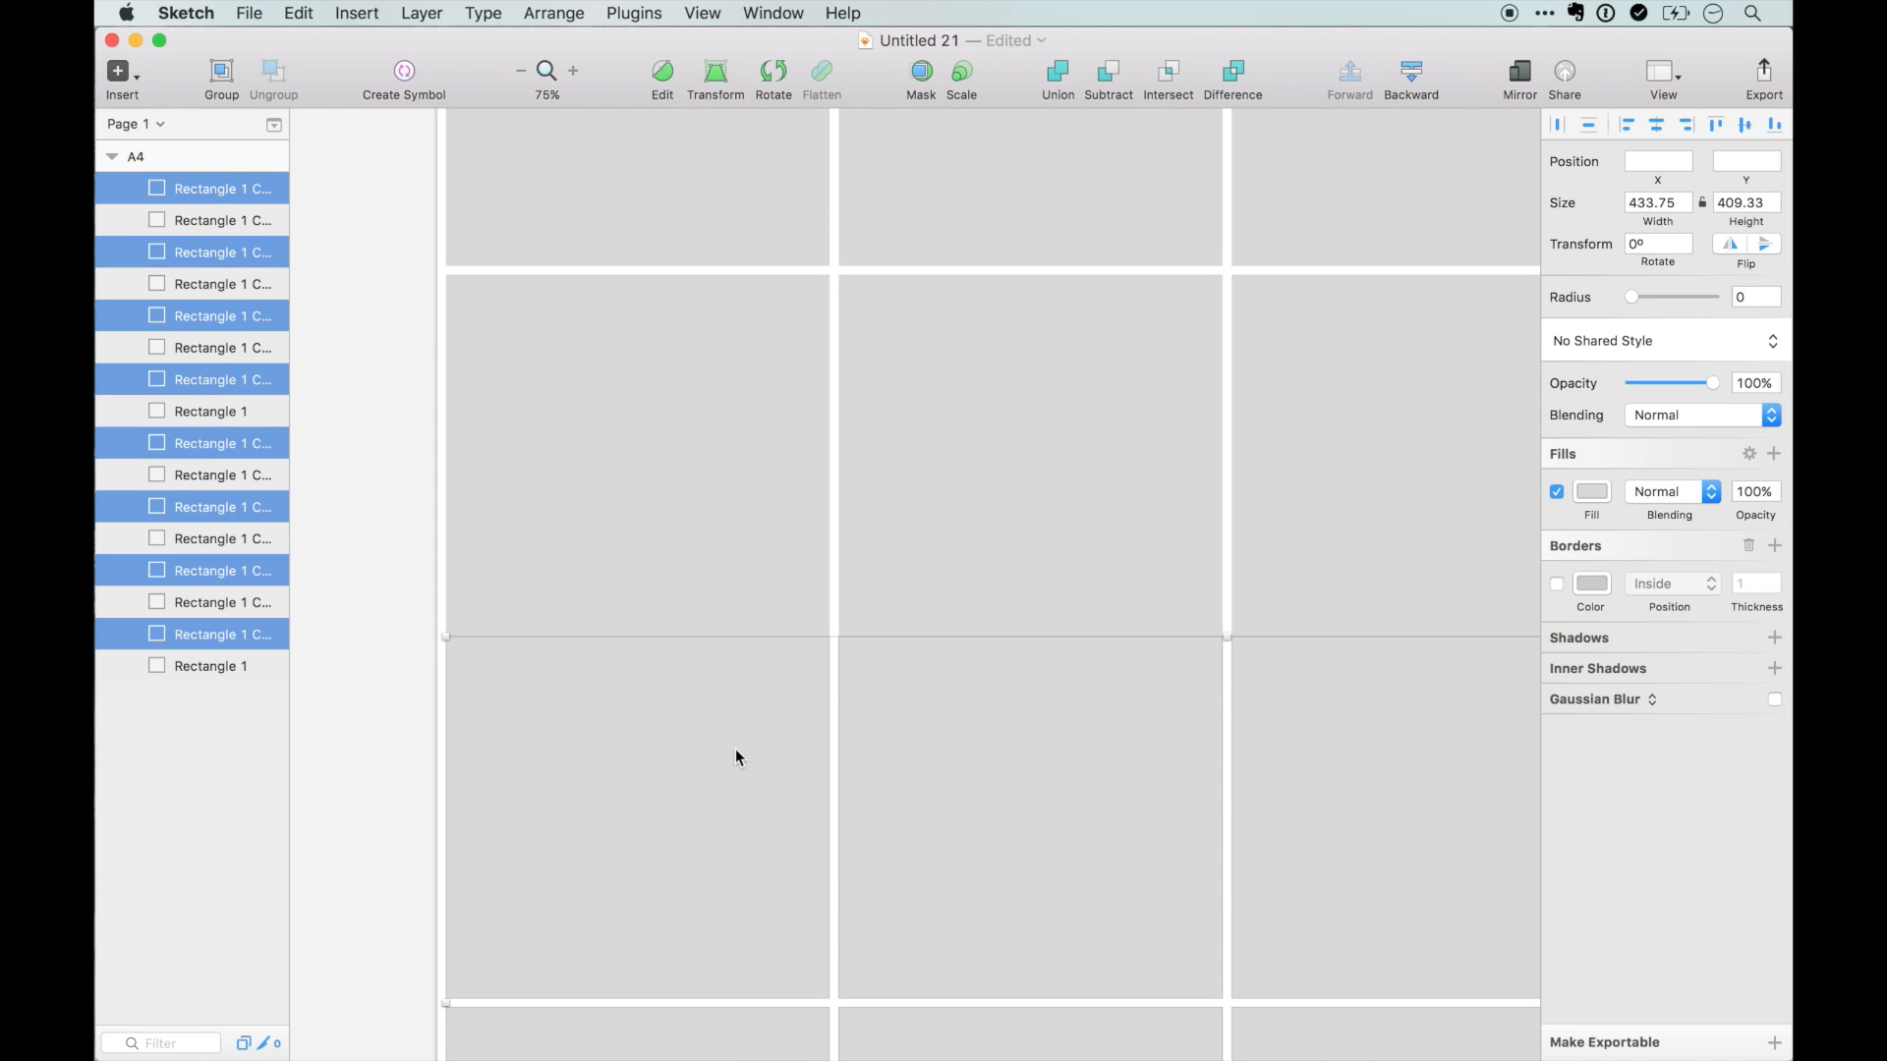
key("Down")
key("Down")
key("Down")
key("Down")
key("Down")
key("Down")
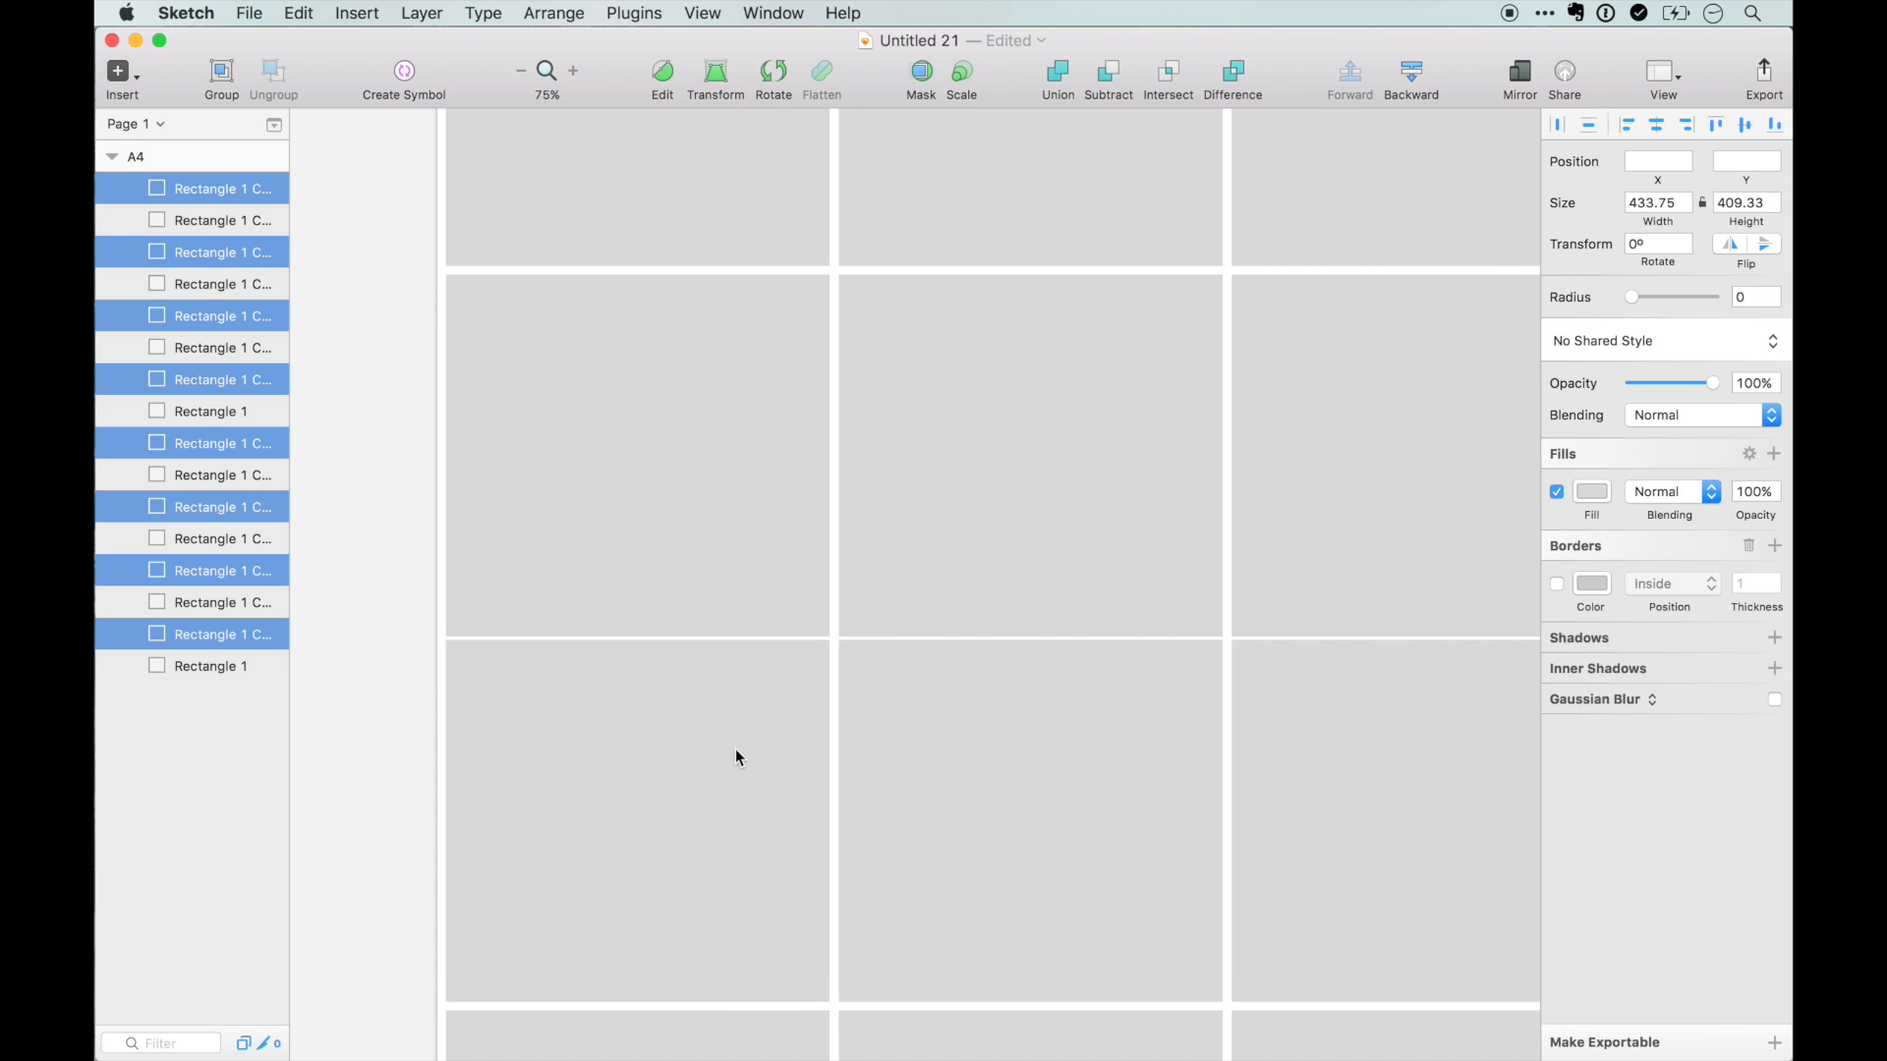
key("Down")
key("Down")
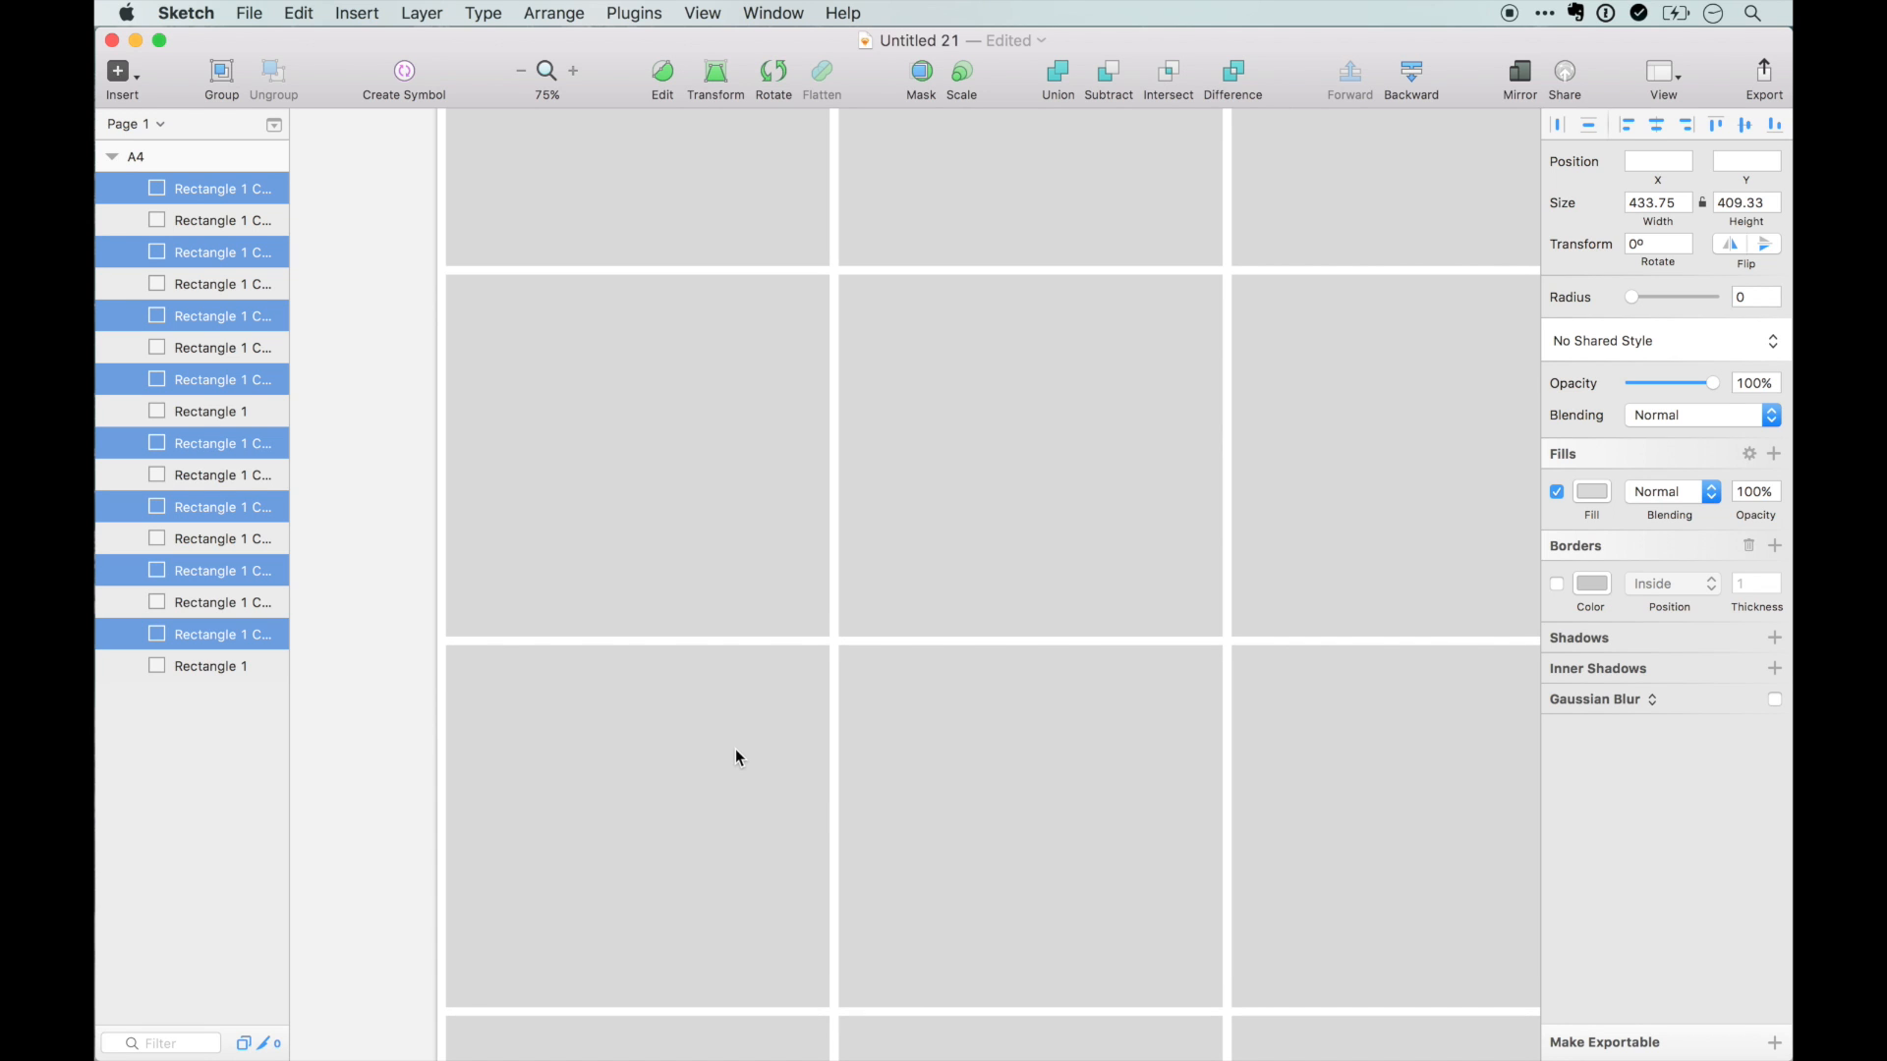
- Duplicate the lowest two rows to complete six rows, shift them down to keep the gap, and deselect
key("super+1")
scroll(735, 750, "down", 5)
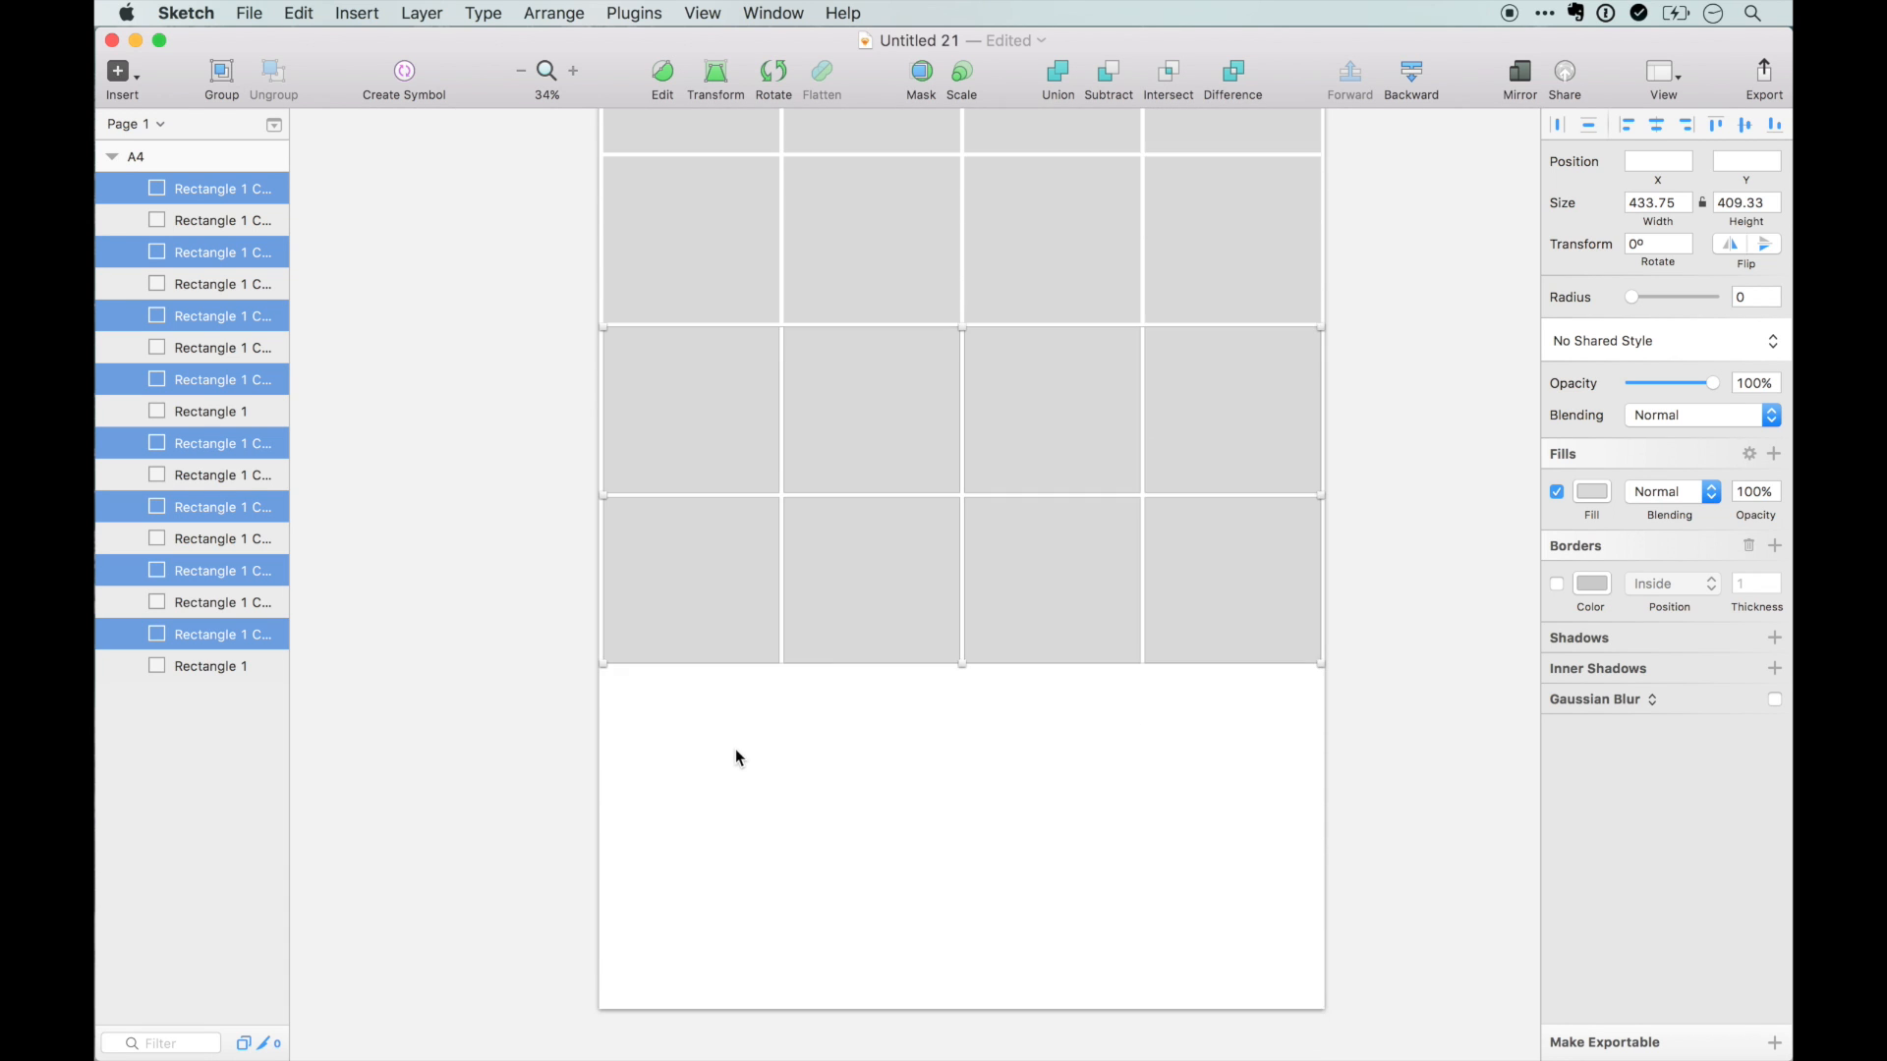
left_click_drag(700, 582, 700, 904)
scroll(699, 904, "up", 10)
key("Down")
key("Down")
key("Down")
key("Down")
key("Down")
key("Down")
key("Down")
key("Down")
key("Down")
scroll(700, 905, "down", 5)
scroll(864, 761, "down", 12)
left_click(1372, 878)
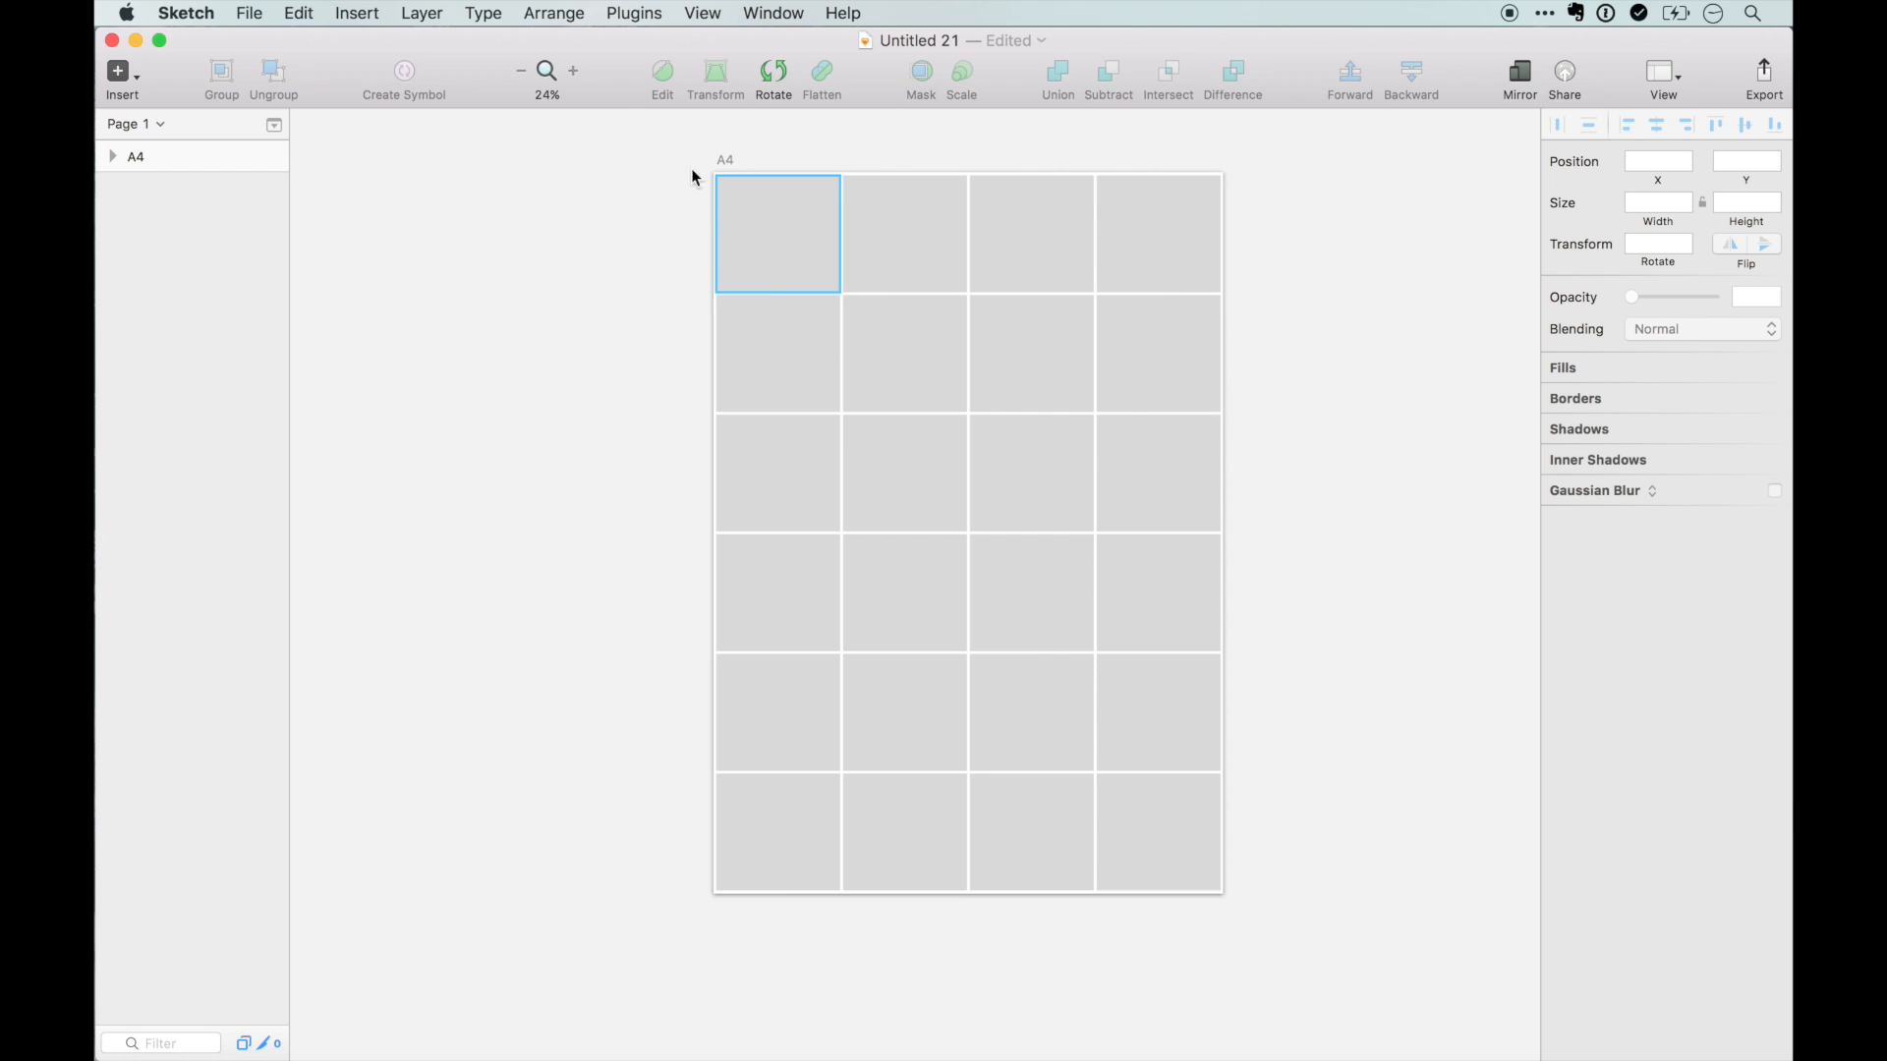
left_click(495, 8)
left_click(495, 8)
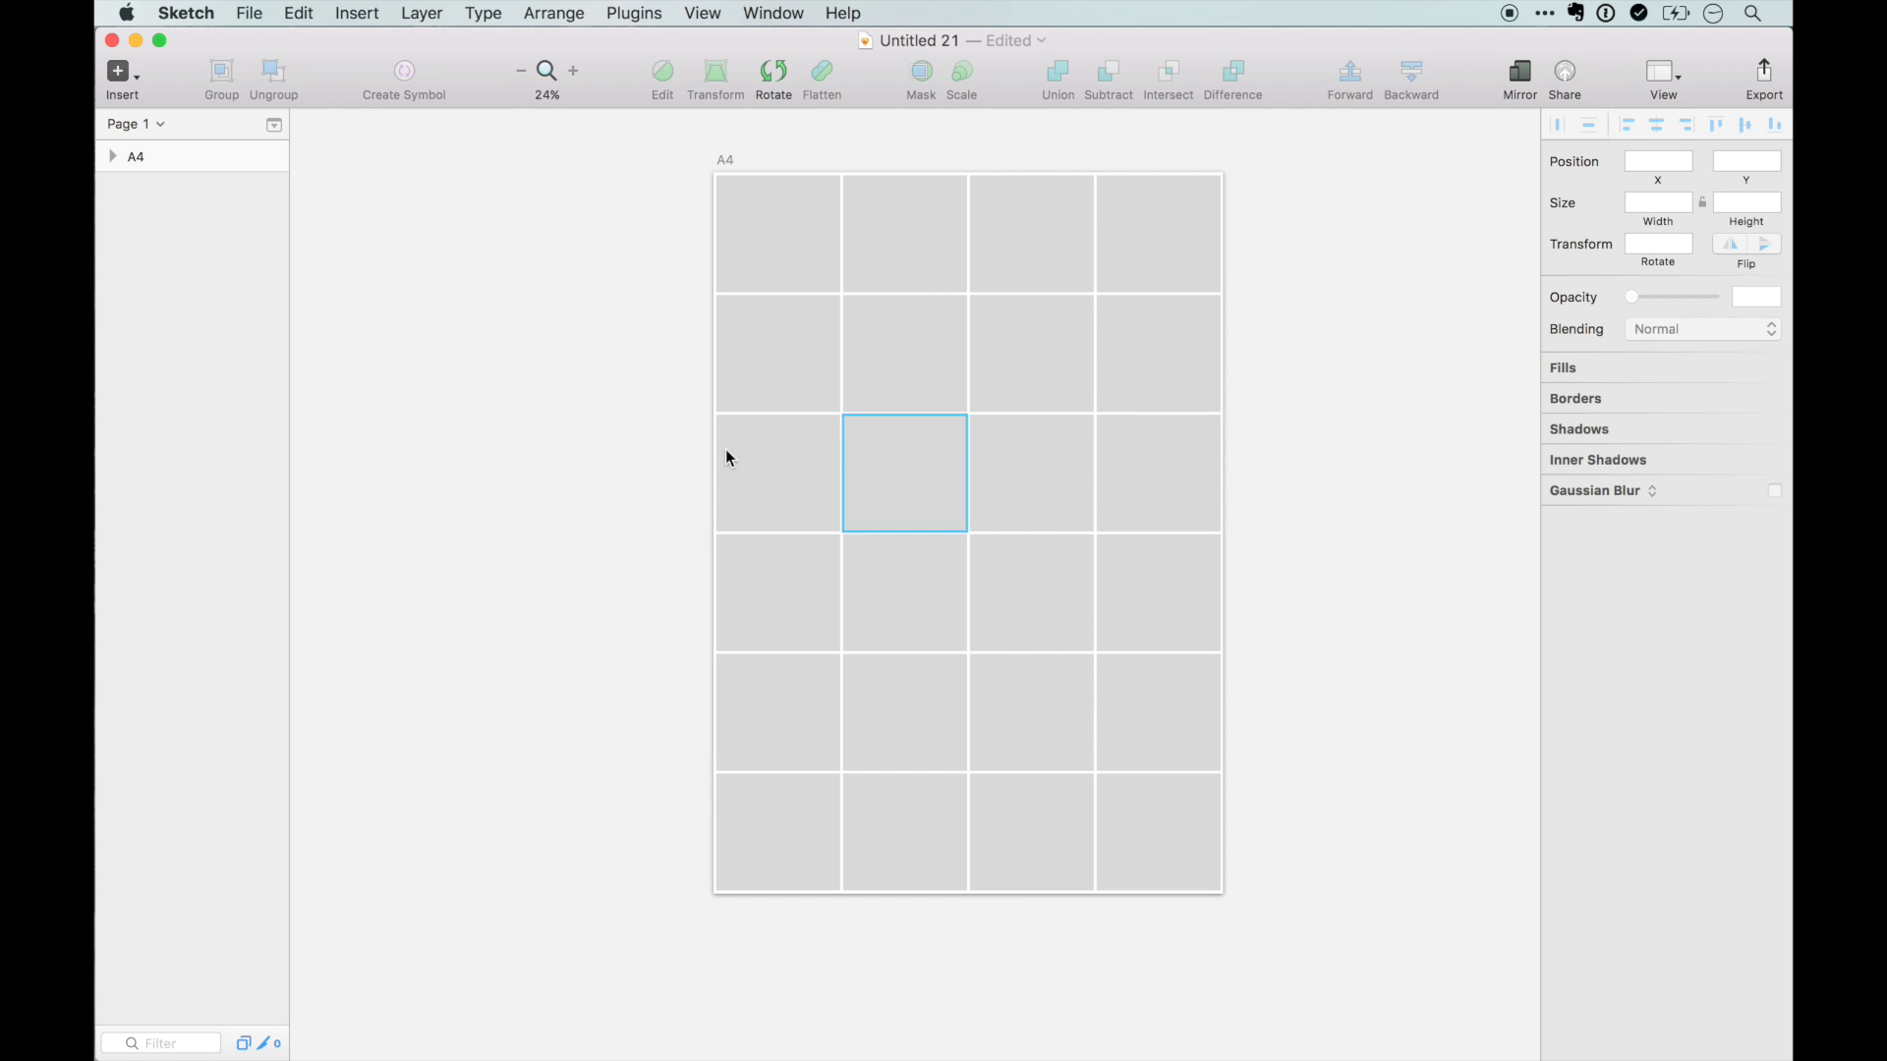
- Place the car-interior road photo from the desktop over the top row's second rectangle and scale it to 469 × 703 px
left_click(113, 159)
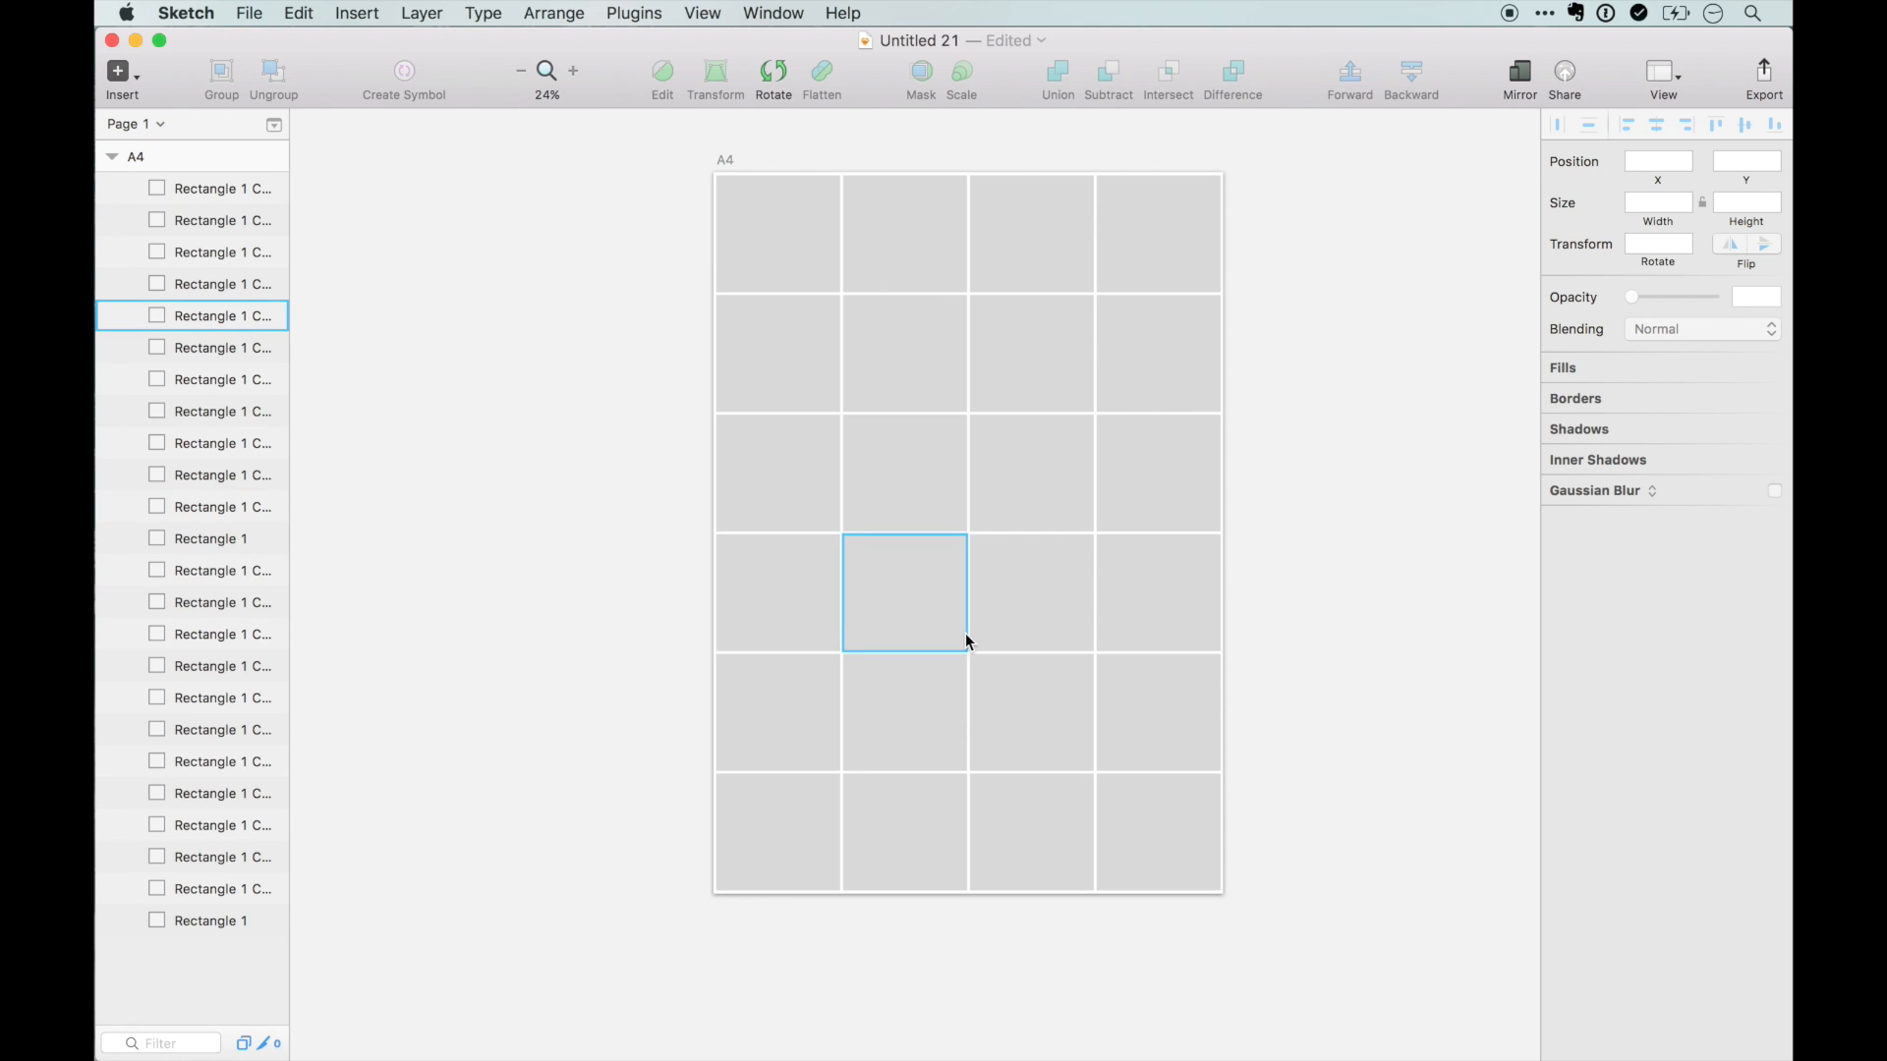
scroll(965, 634, "up", 1)
scroll(965, 634, "right", 1)
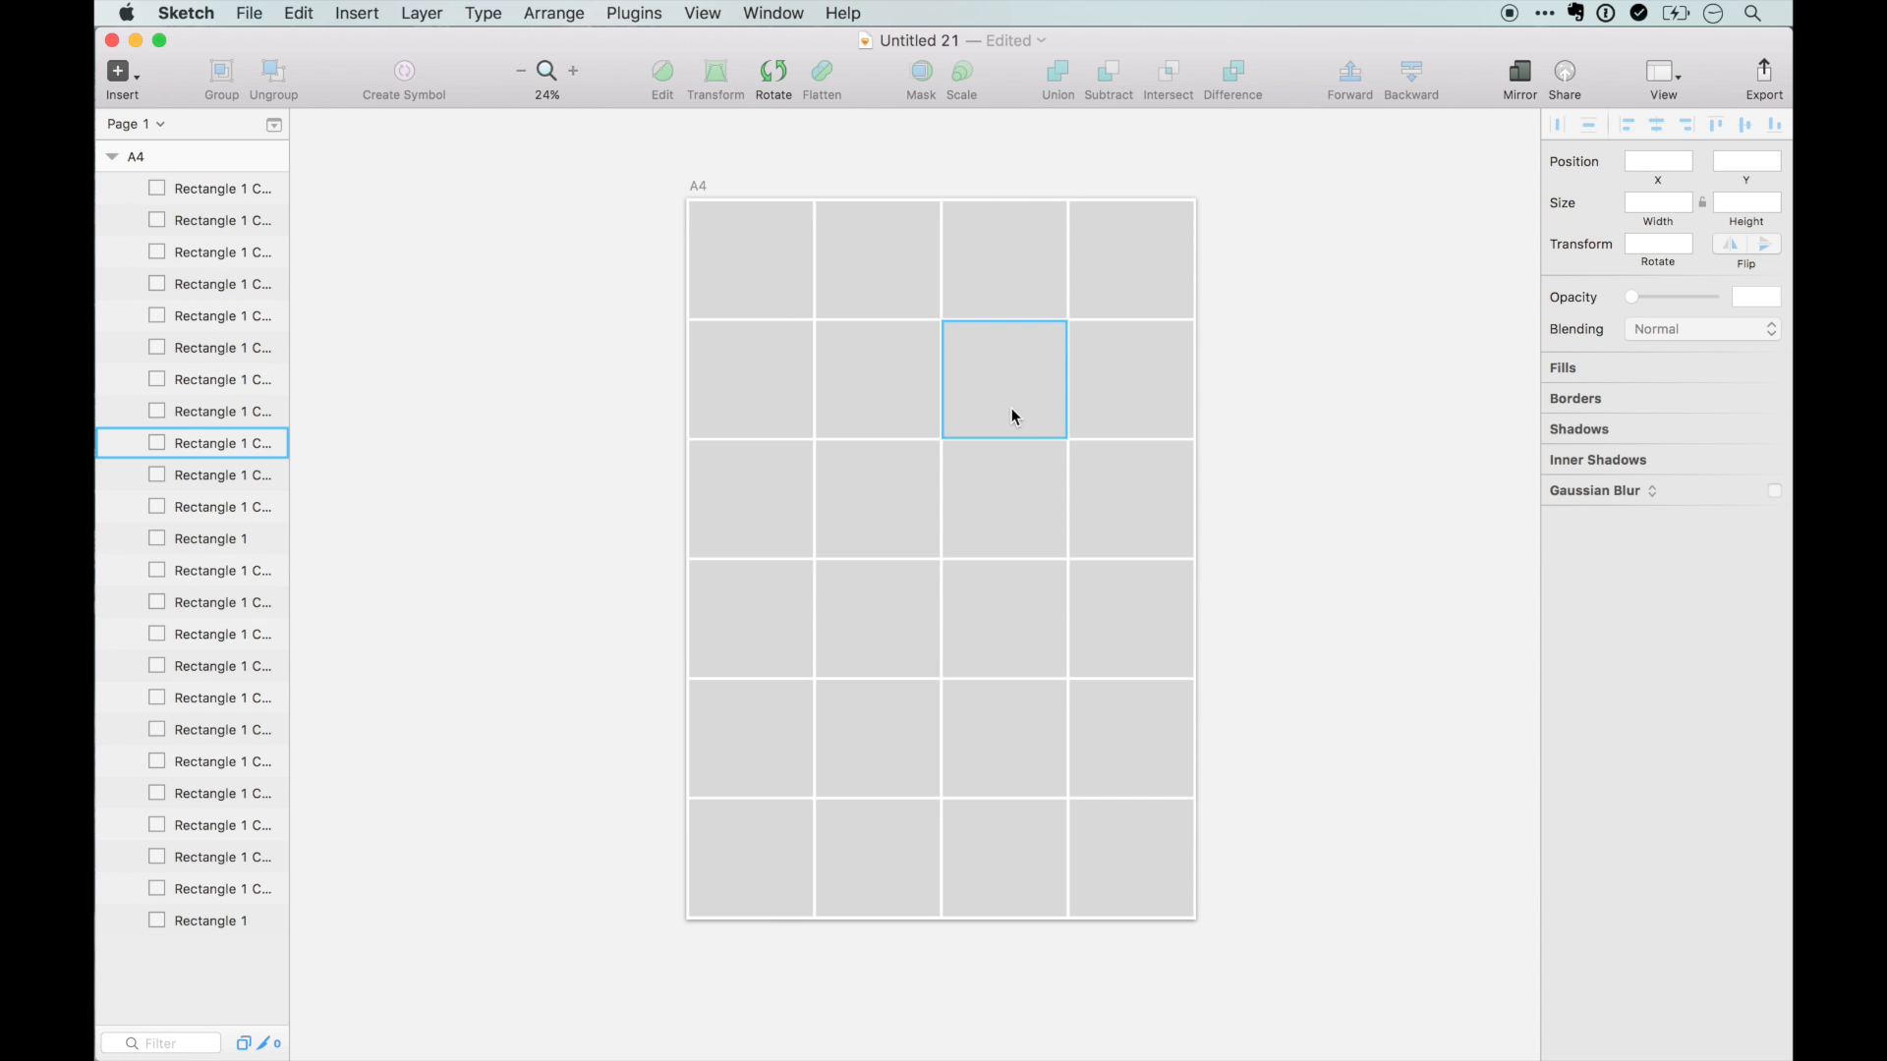
mouse_move(95, 1059)
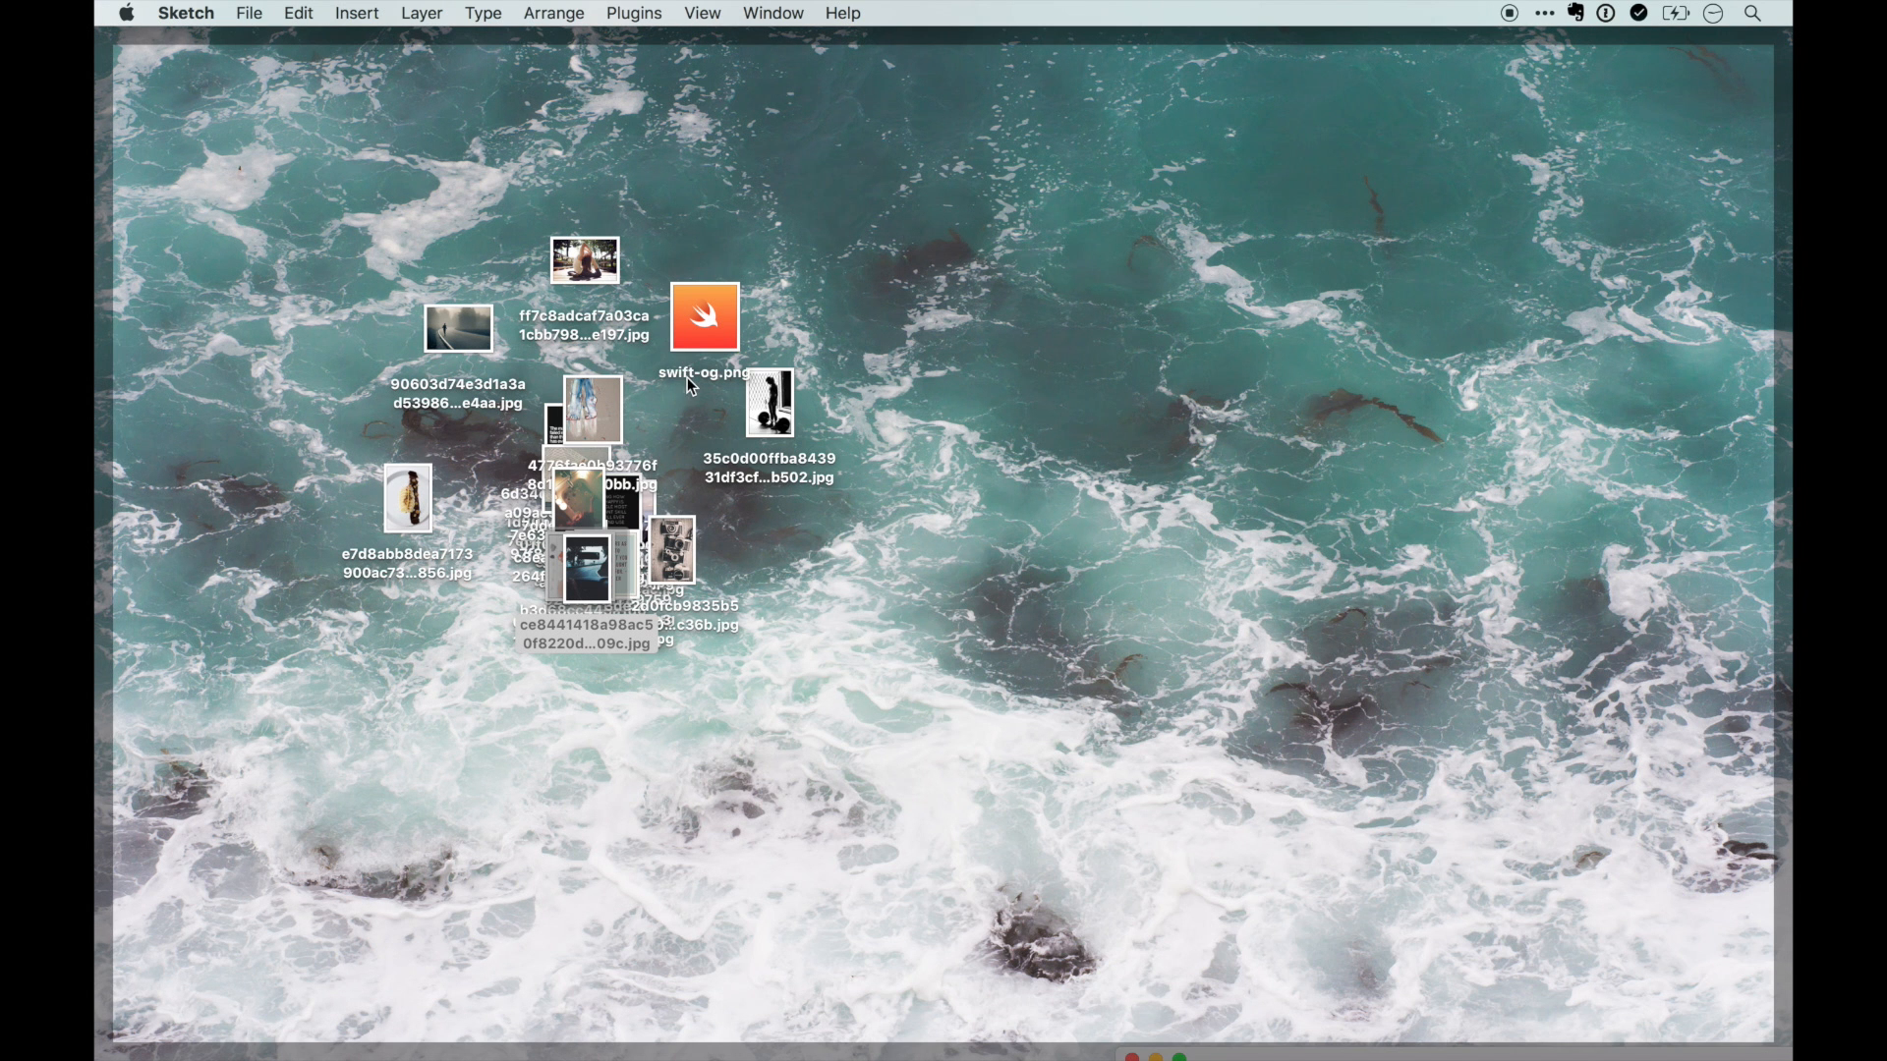
mouse_move(554, 609)
left_mouse_down()
mouse_move(305, 860)
mouse_move(900, 232)
mouse_move(870, 273)
mouse_move(887, 272)
left_mouse_up()
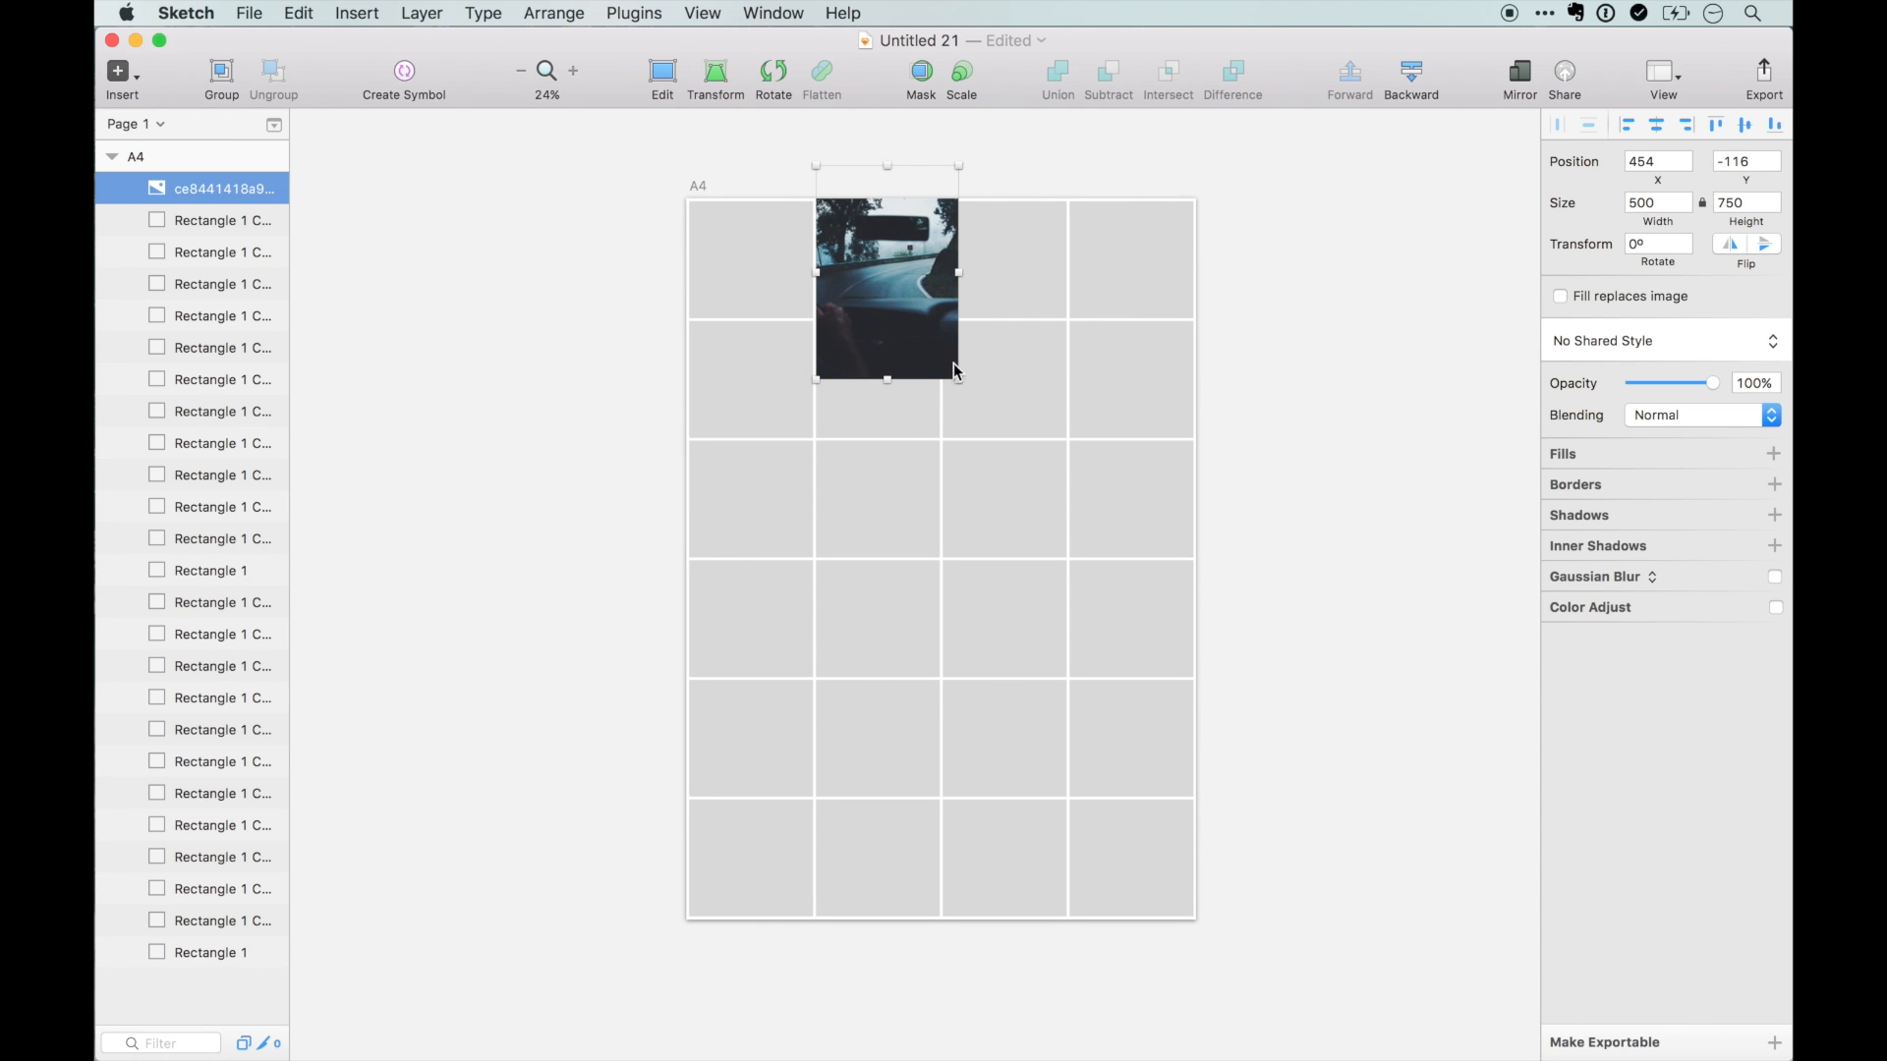
left_click_drag(955, 373, 949, 364)
left_click_drag(911, 263, 918, 279)
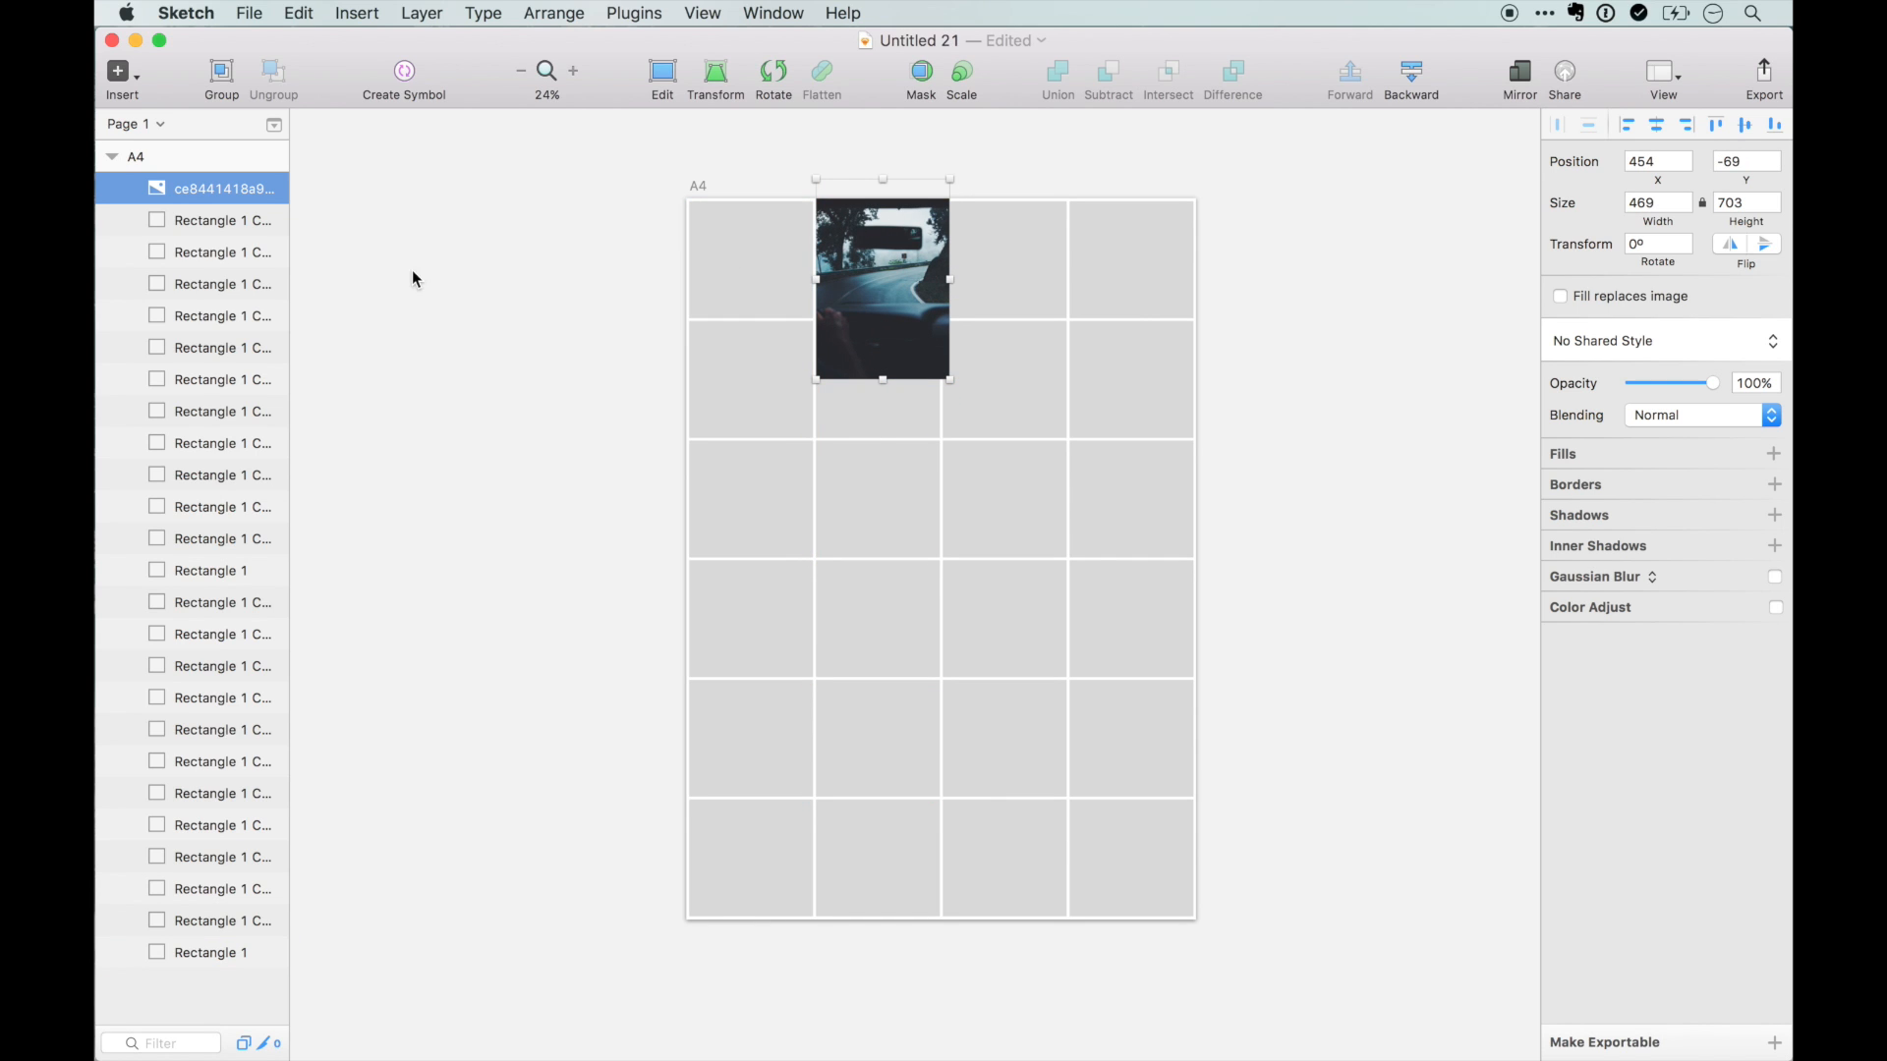
- Select the photo together with the rectangle beneath it and mask the photo to that rectangle
left_click(260, 187)
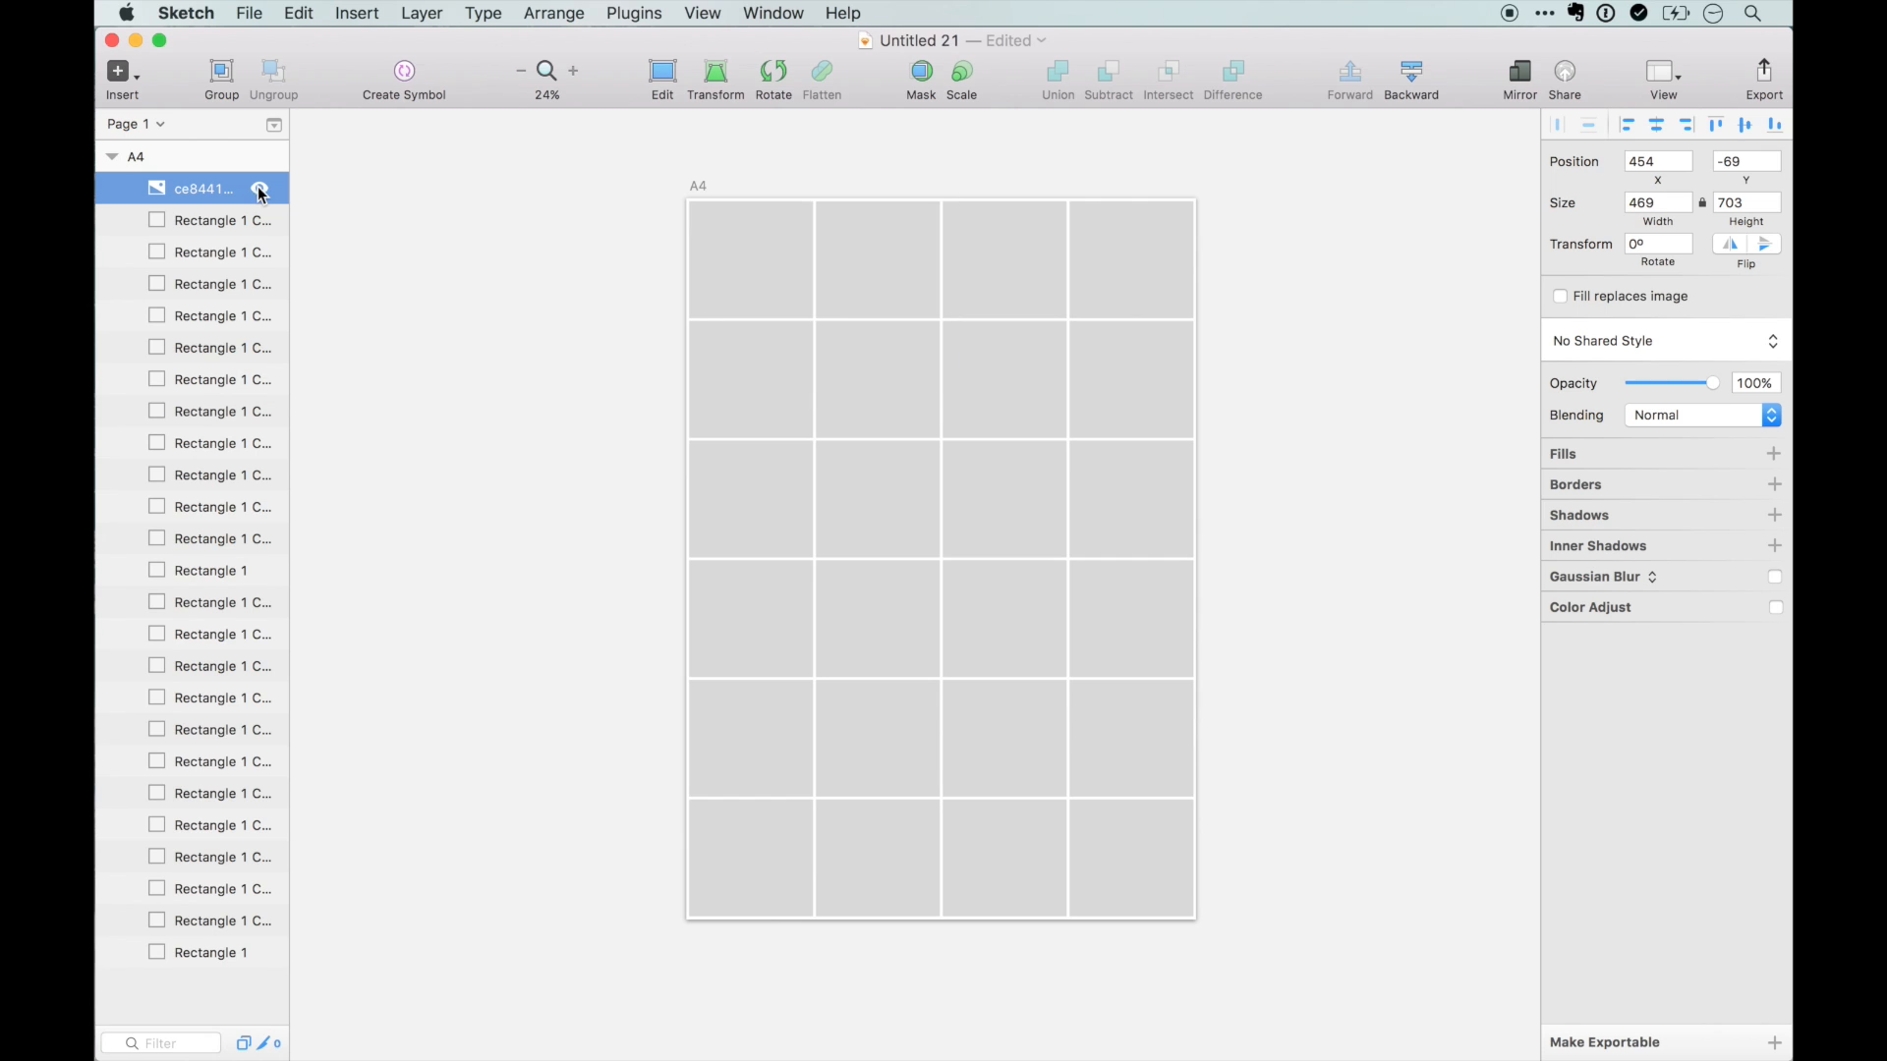
left_click(859, 257)
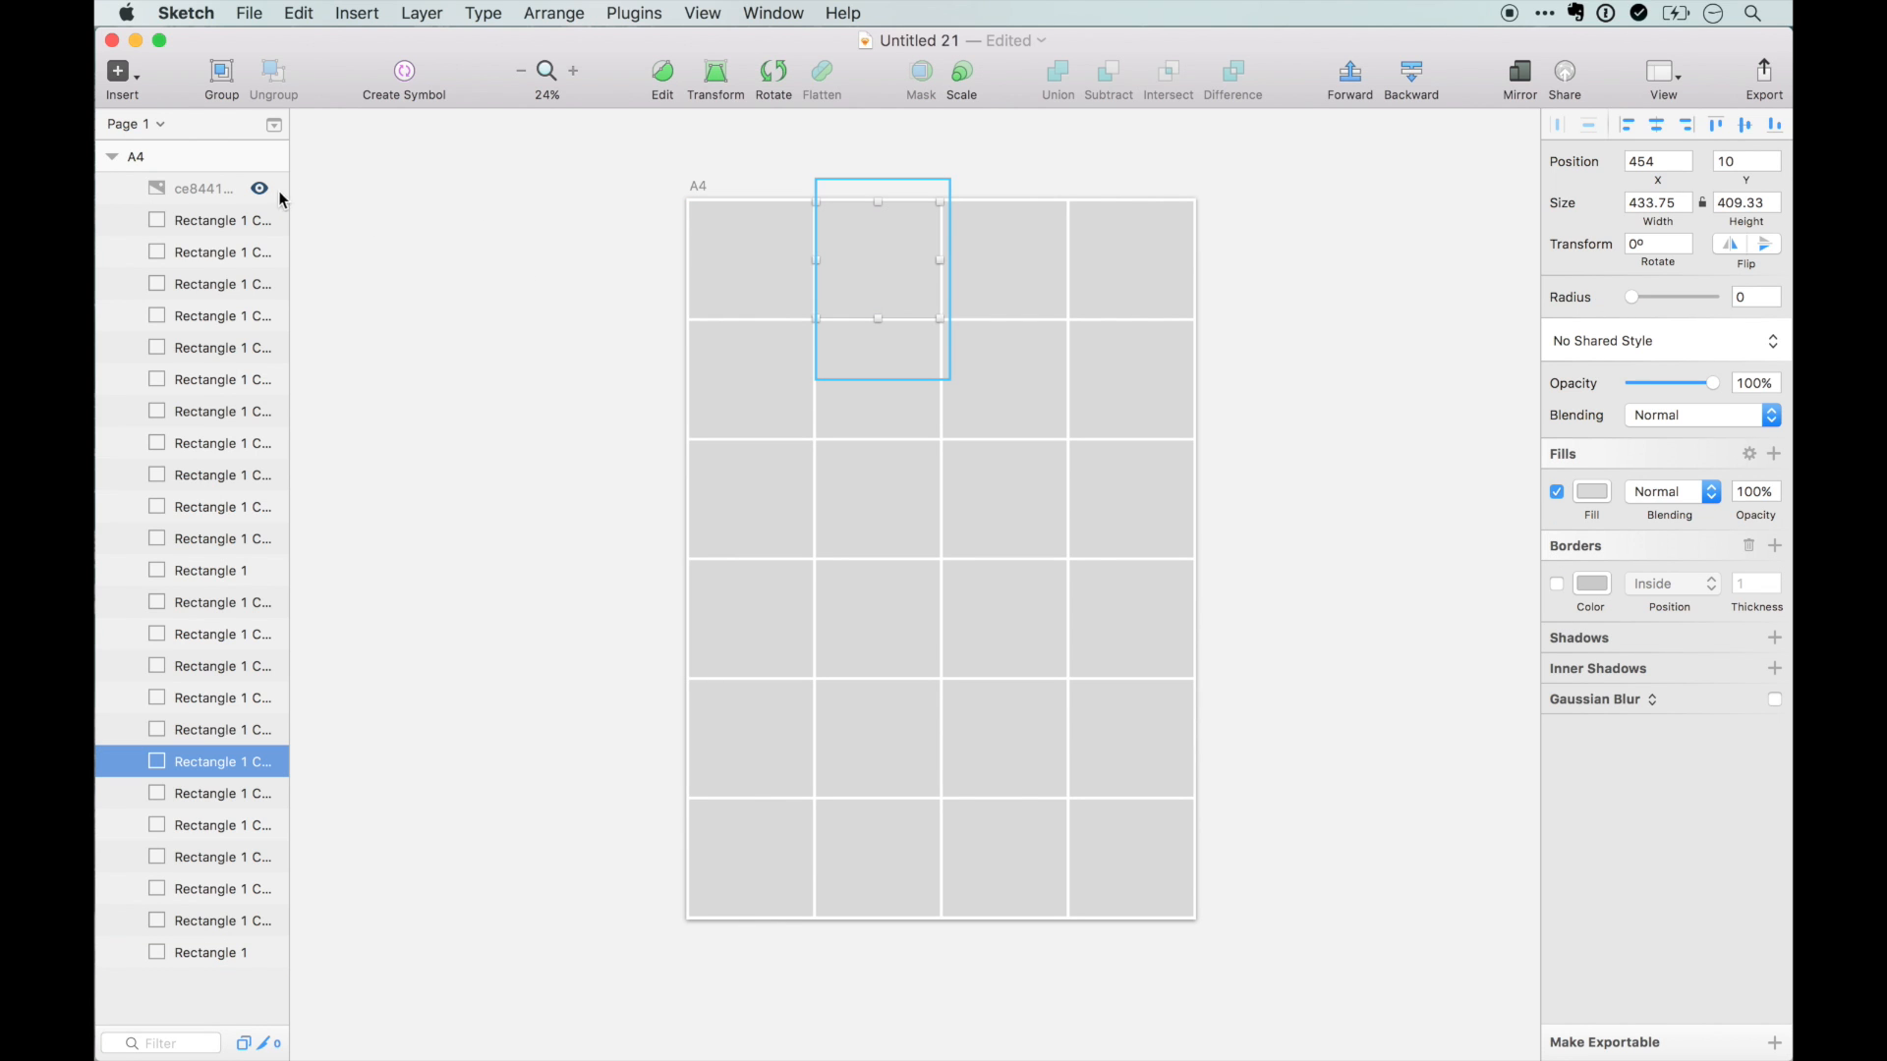
left_click(185, 192, "super")
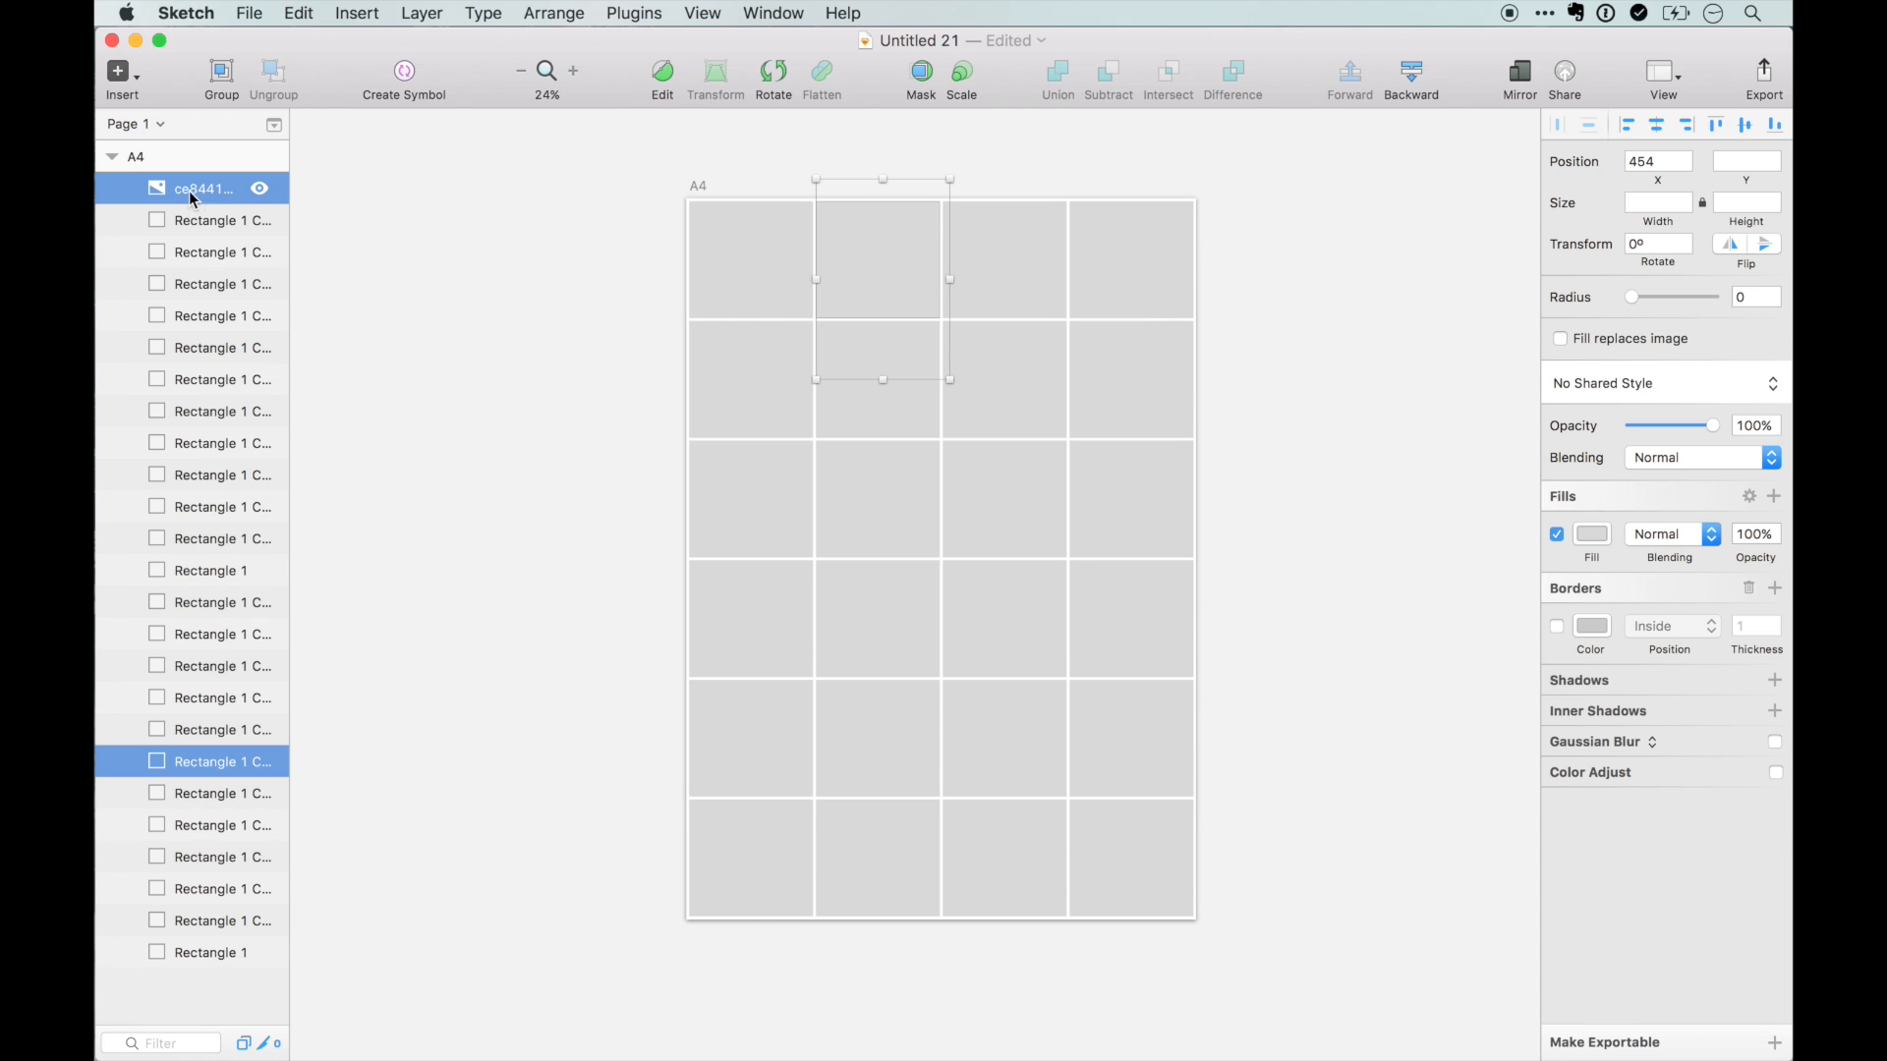
left_click(260, 188)
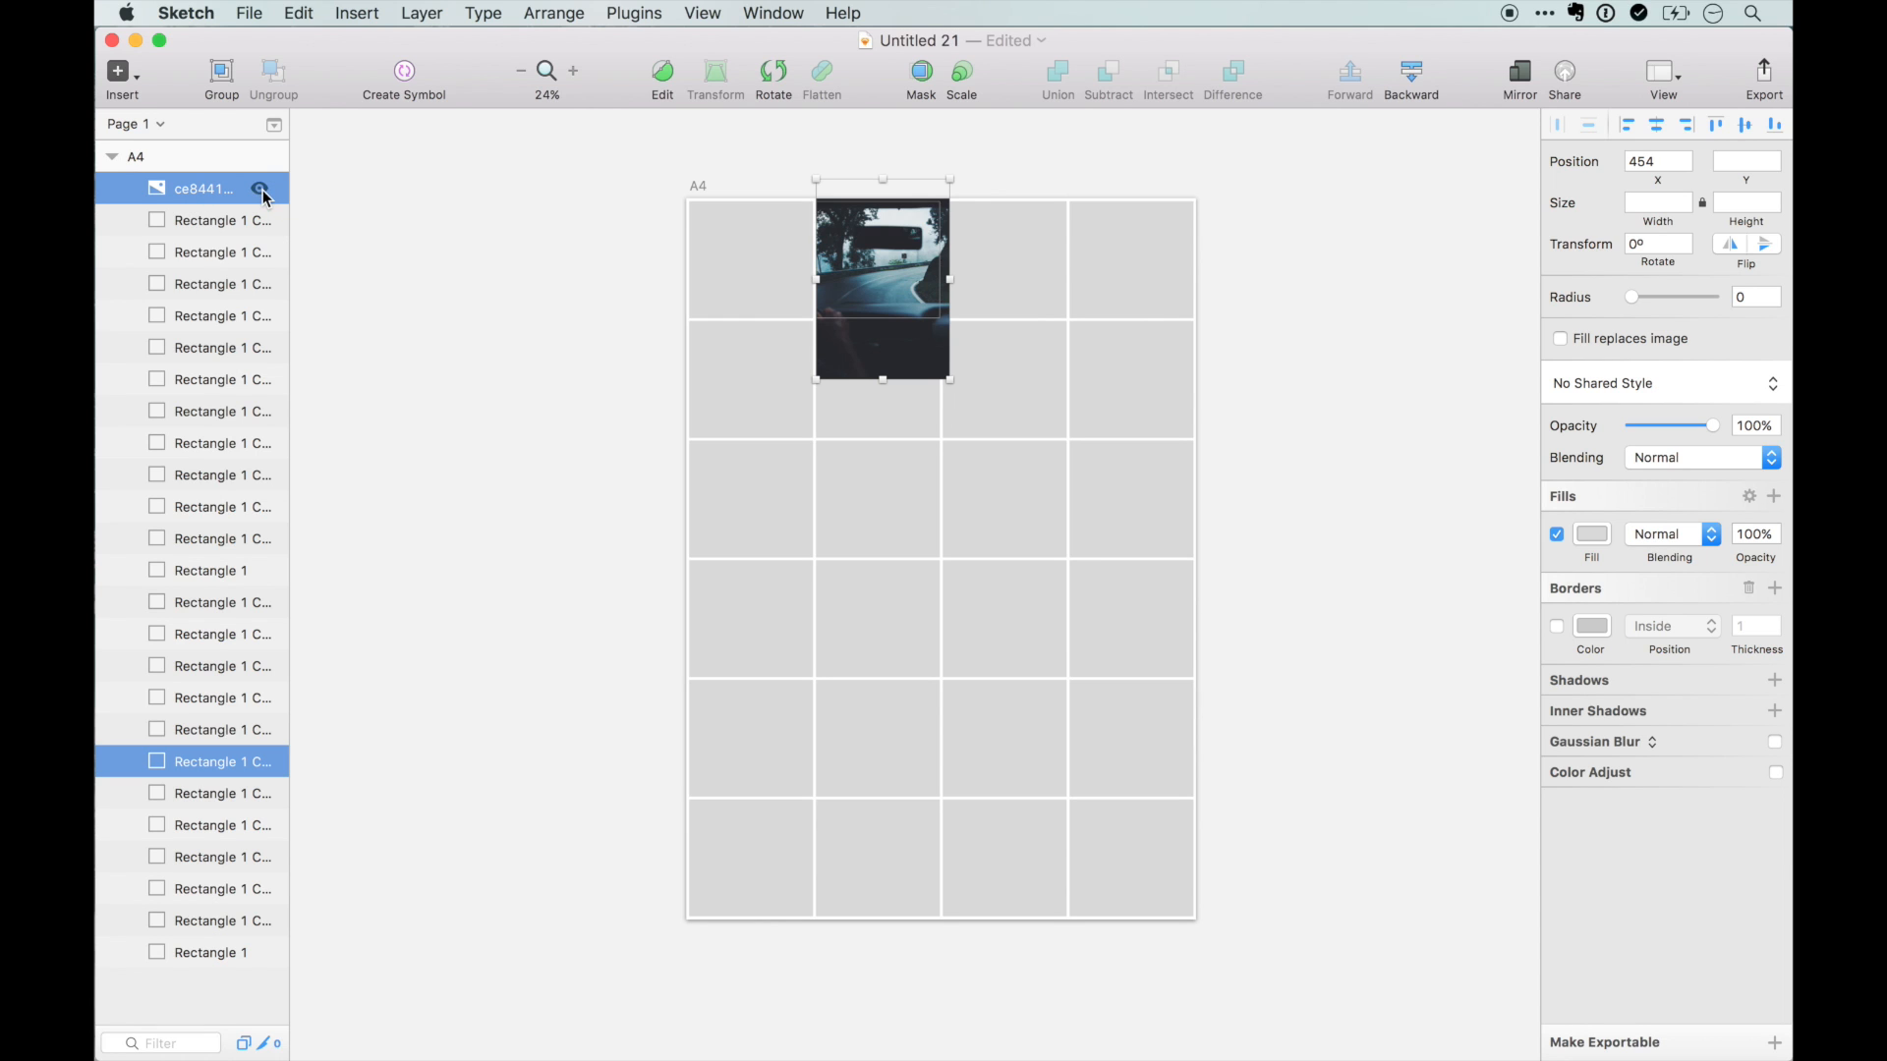
left_click(921, 73)
left_click(929, 118)
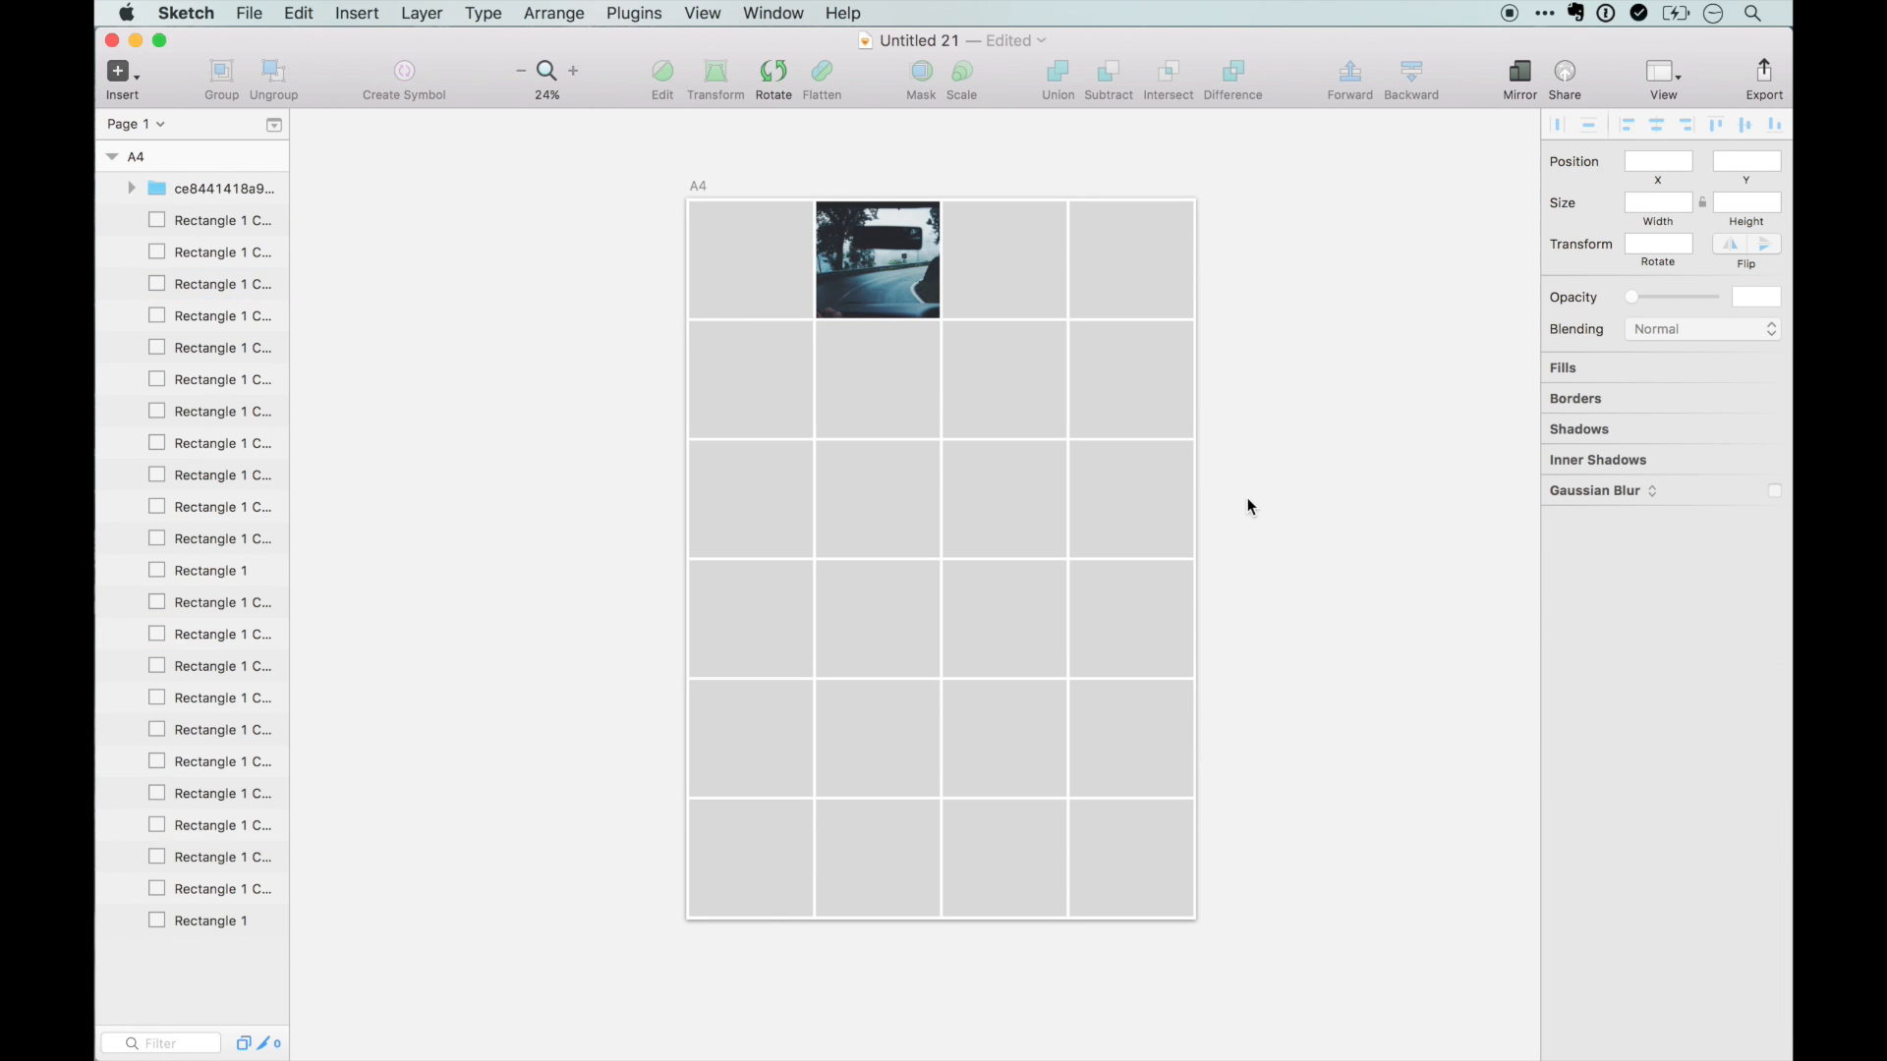
- Try repositioning the photo inside its mask group and scaling it to 450 × 675 px, and undo the changes
scroll(901, 280, "up", 3)
scroll(900, 279, "up", 5)
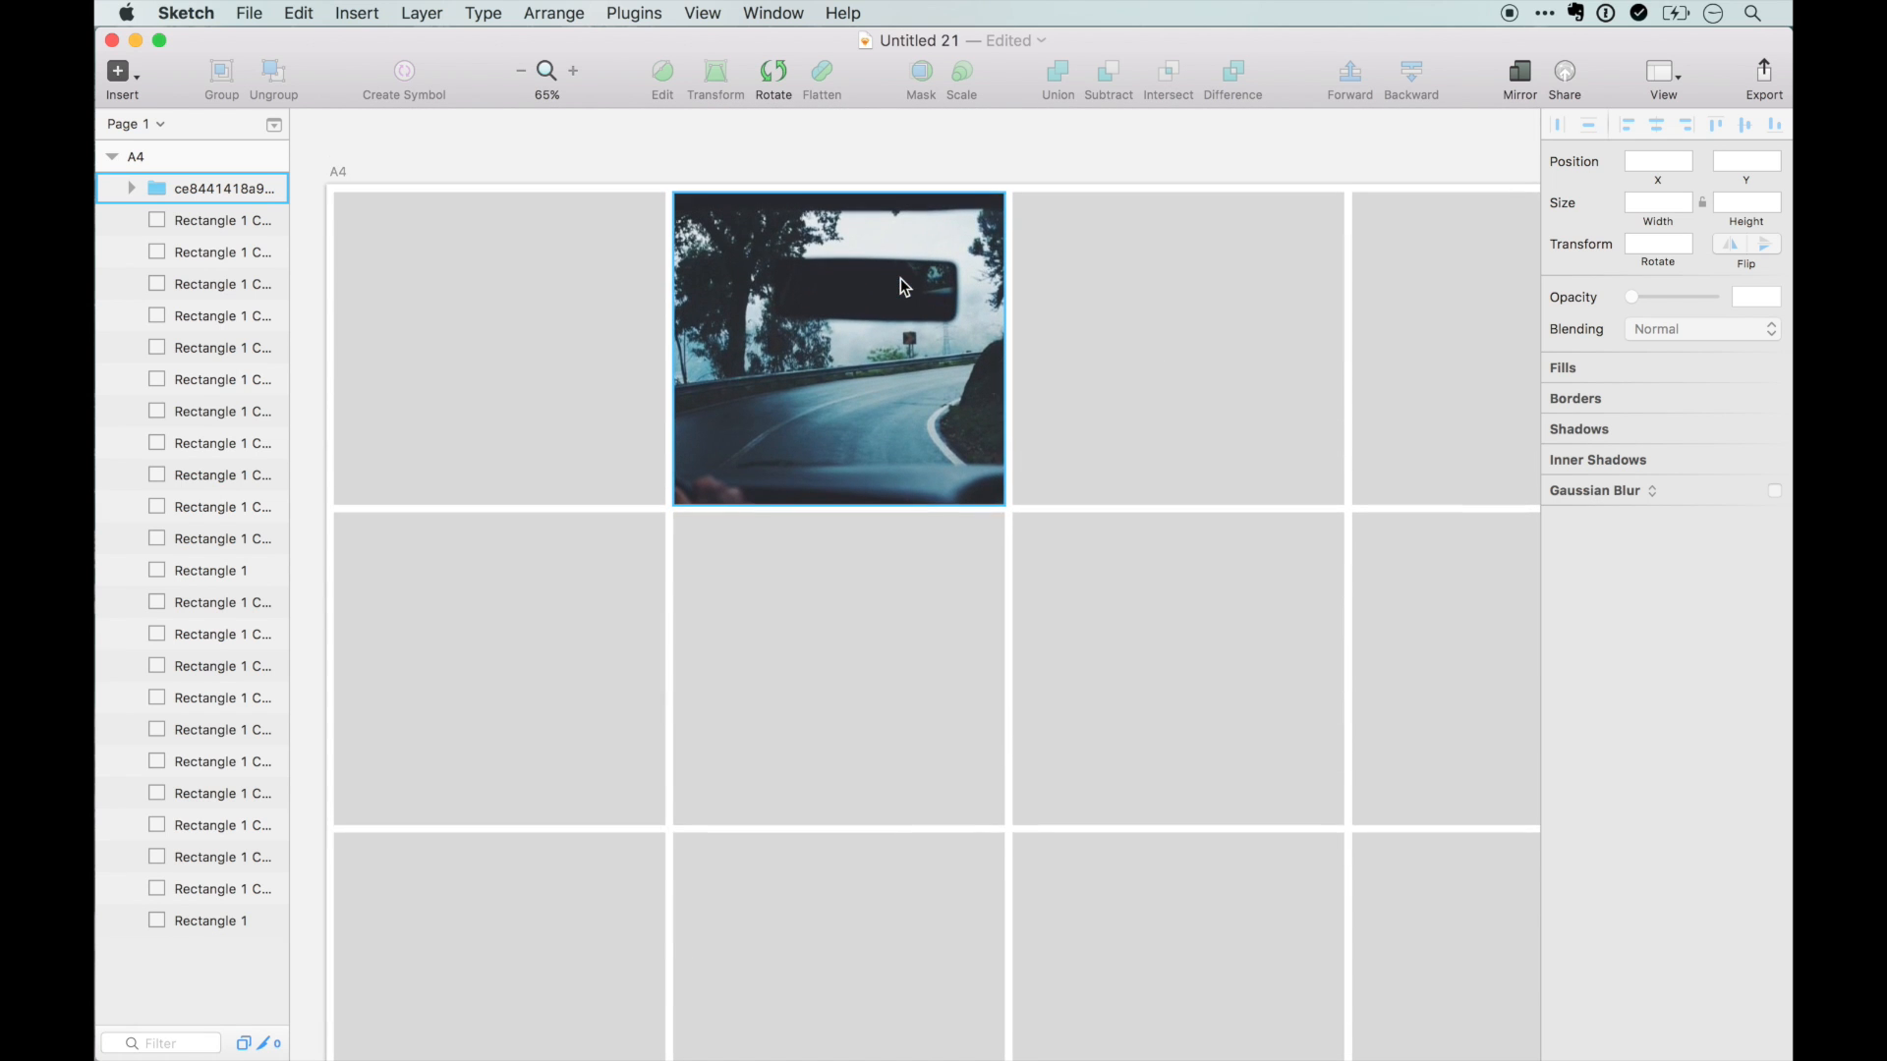
left_click(131, 188)
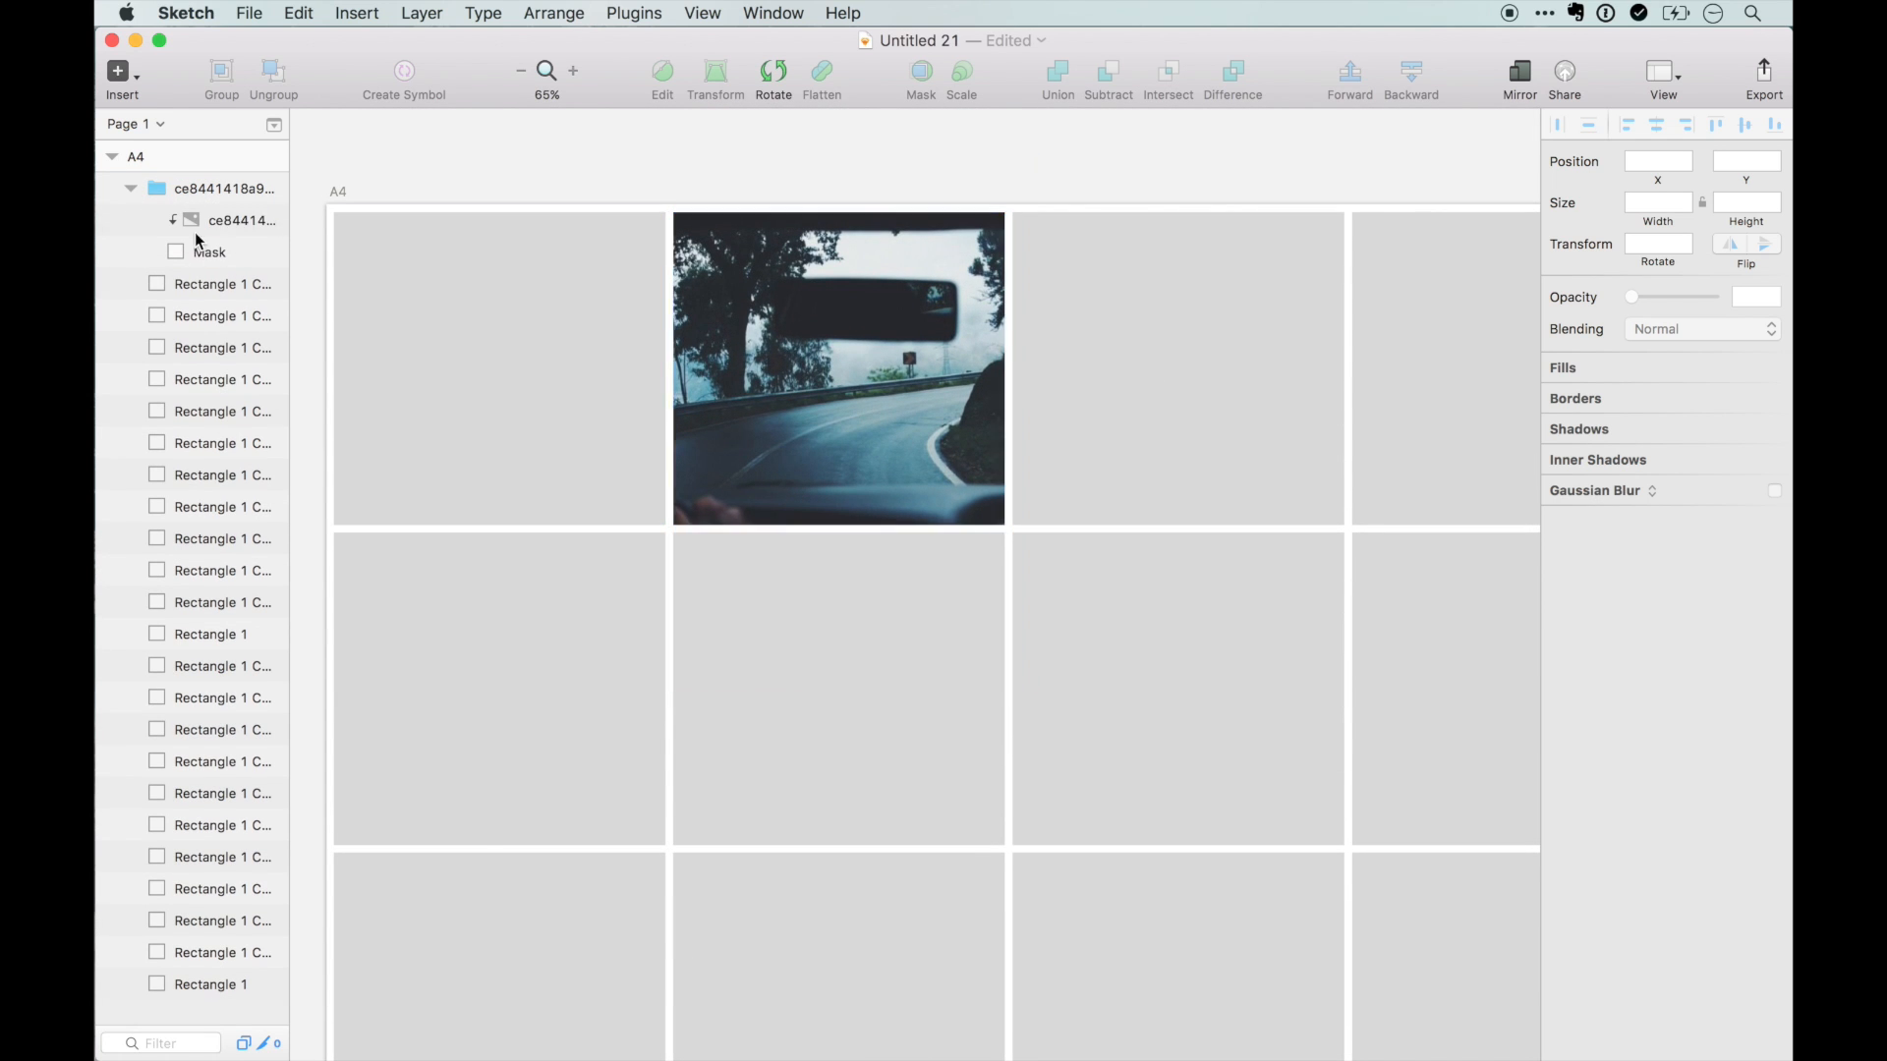
left_click(192, 221)
mouse_move(1028, 687)
left_mouse_down()
mouse_move(966, 659)
mouse_move(891, 554)
mouse_move(1018, 701)
mouse_move(1002, 666)
left_mouse_up()
mouse_move(847, 370)
left_mouse_down()
mouse_move(847, 227)
mouse_move(841, 433)
mouse_move(845, 341)
left_mouse_up()
key("super+z")
scroll(844, 357, "down", 4)
mouse_move(843, 357)
left_mouse_down()
mouse_move(844, 340)
mouse_move(843, 364)
left_mouse_up()
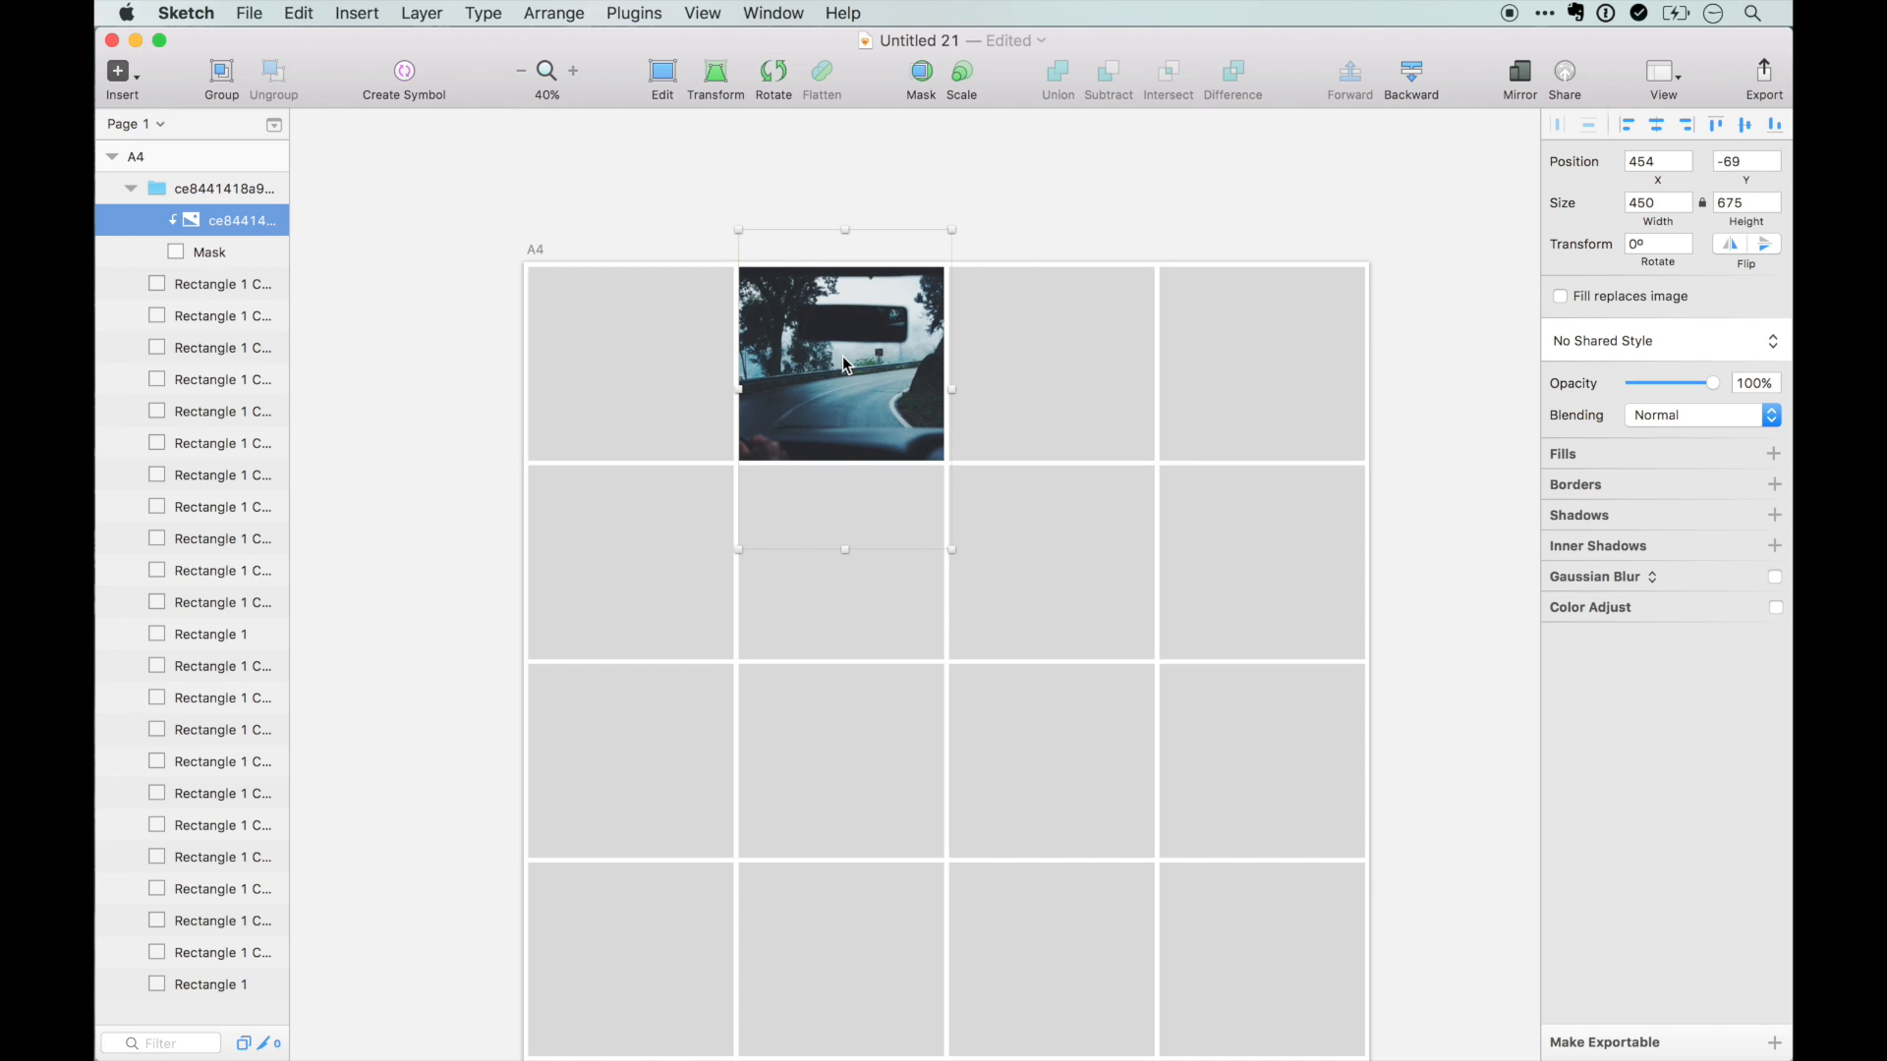
key("super+z")
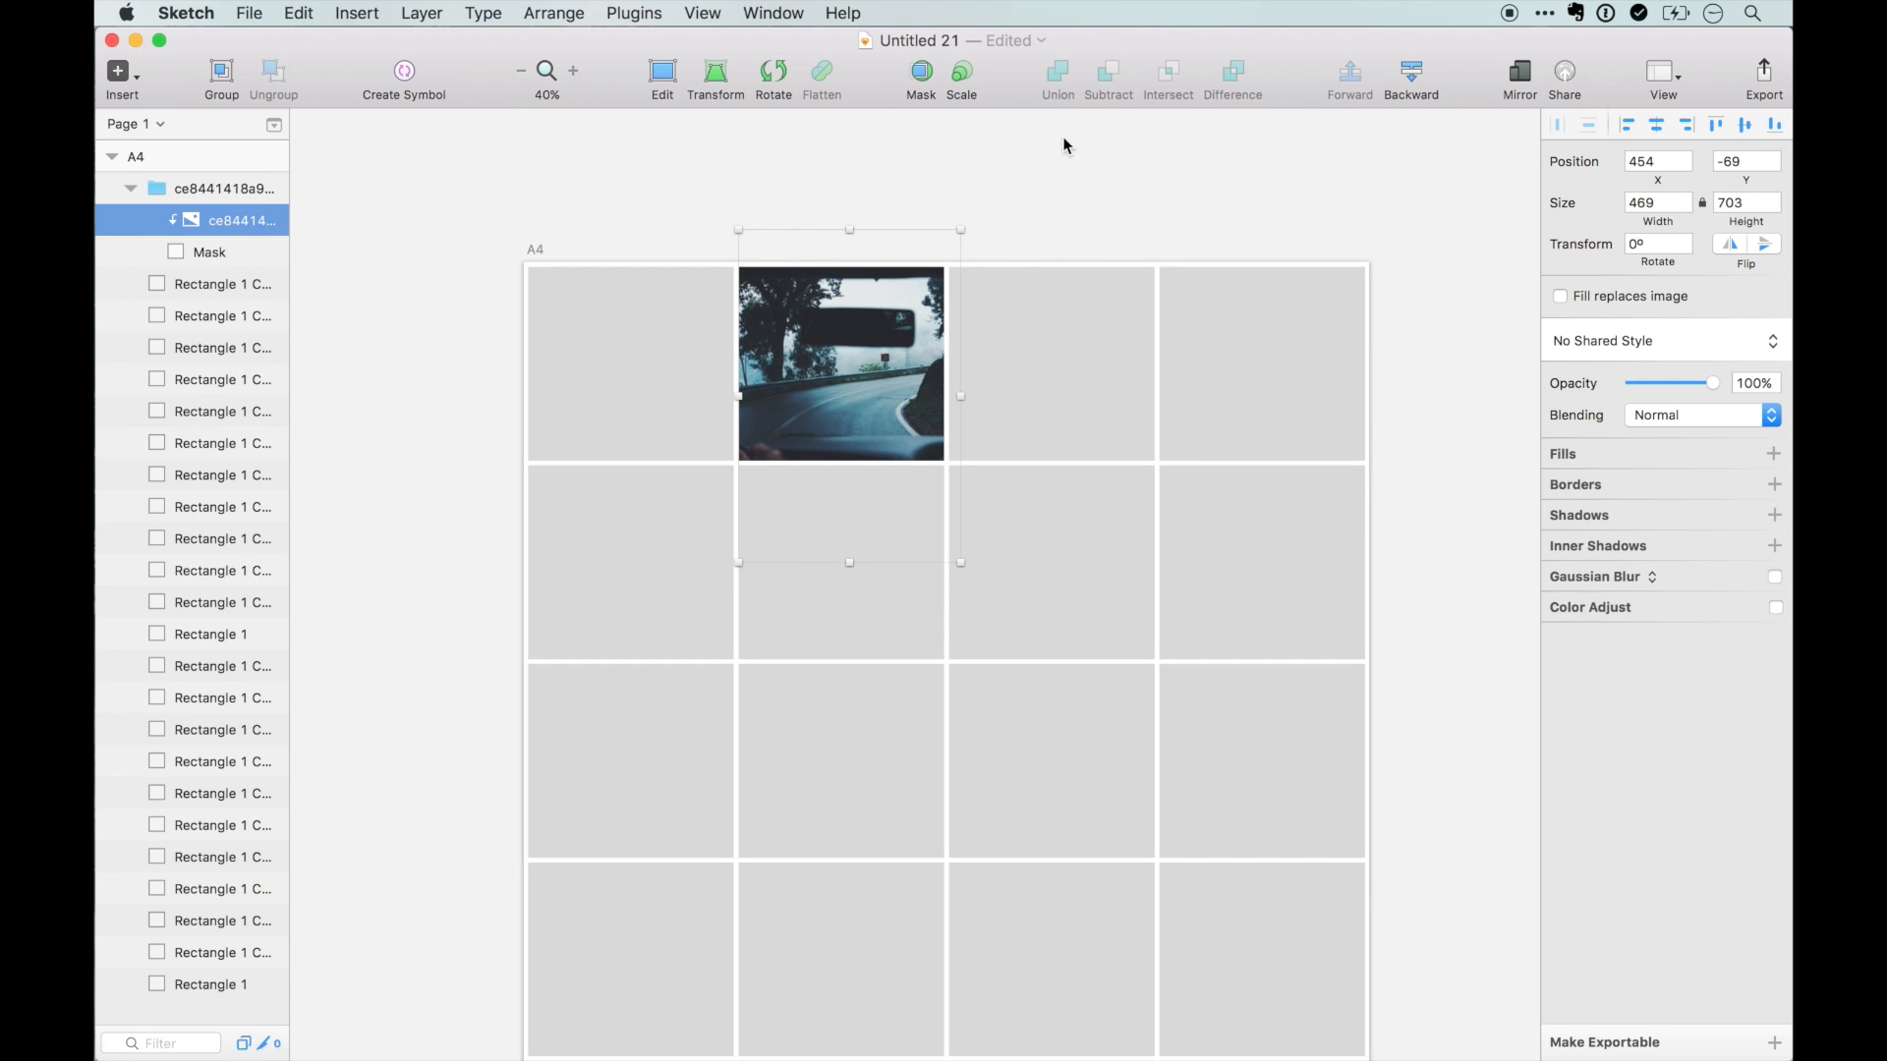
left_click(1014, 173)
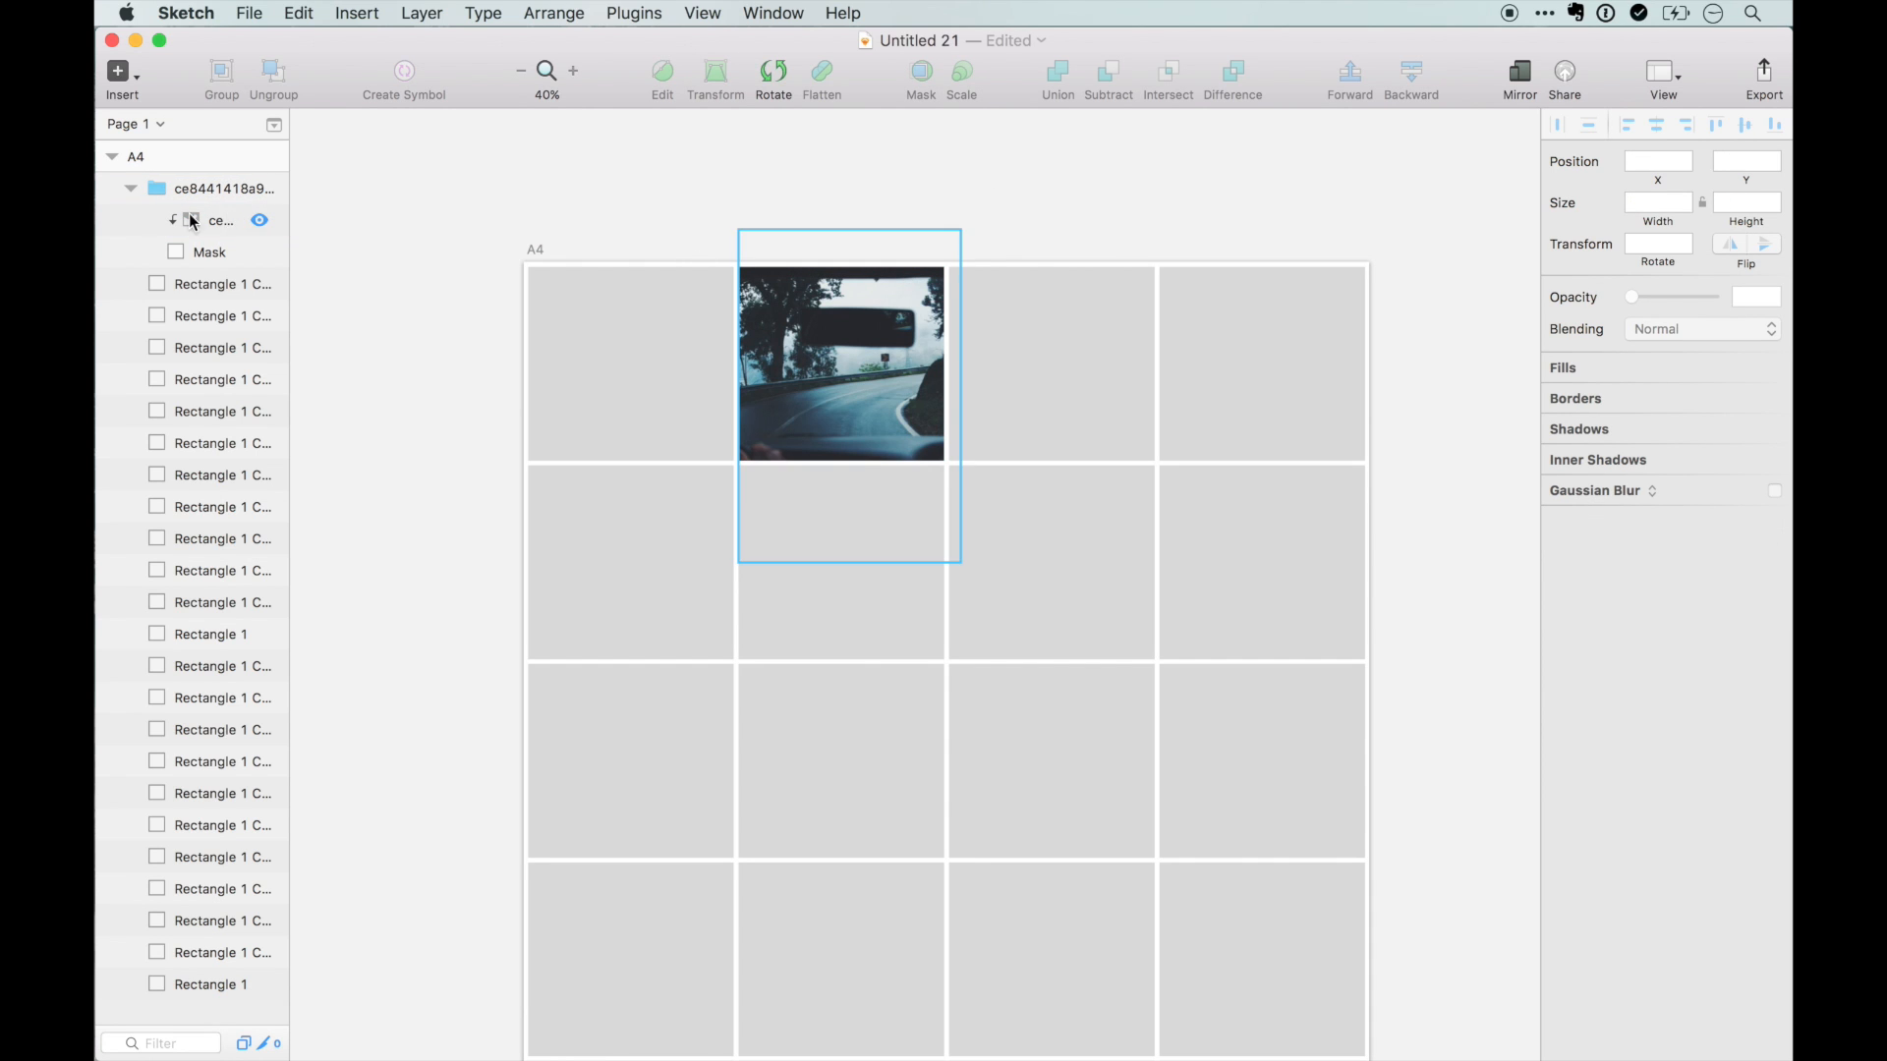
left_click(131, 188)
- Rename the masked photo's group as license
left_click(163, 191)
double_click(199, 191)
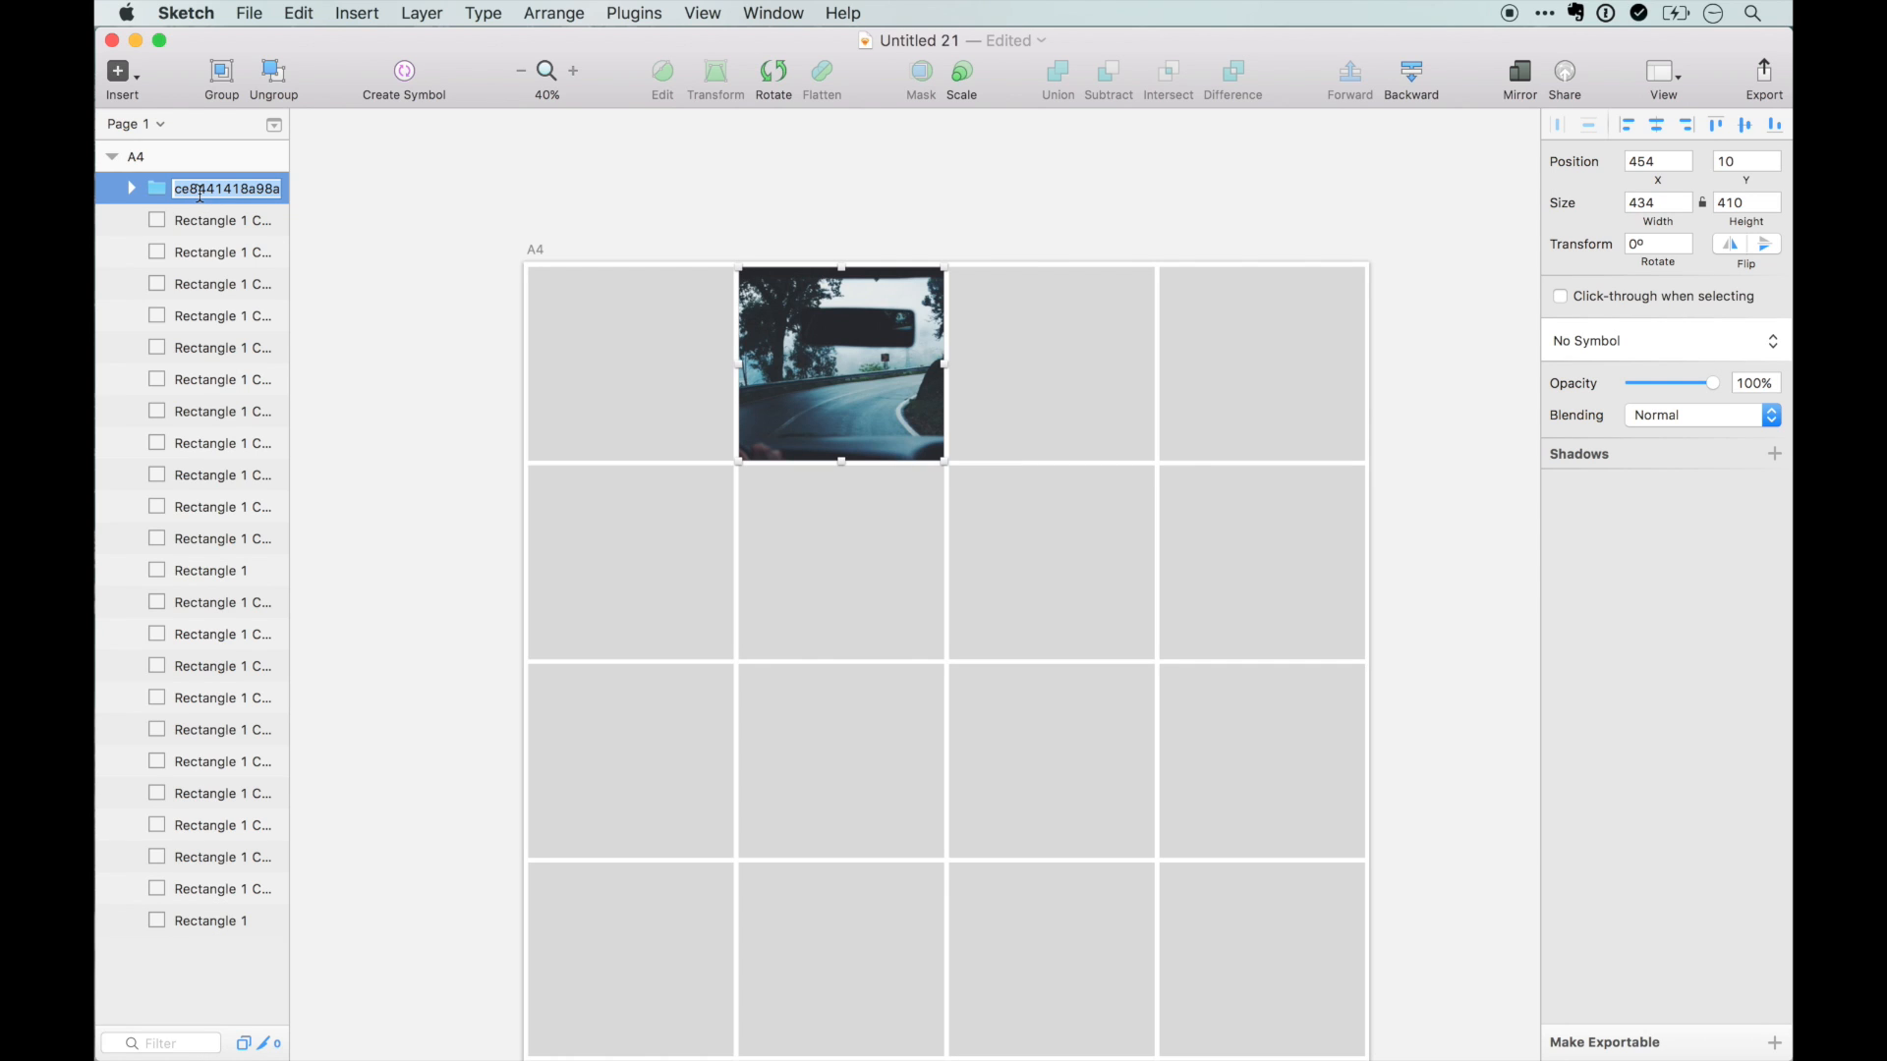
type("license")
key("Return")
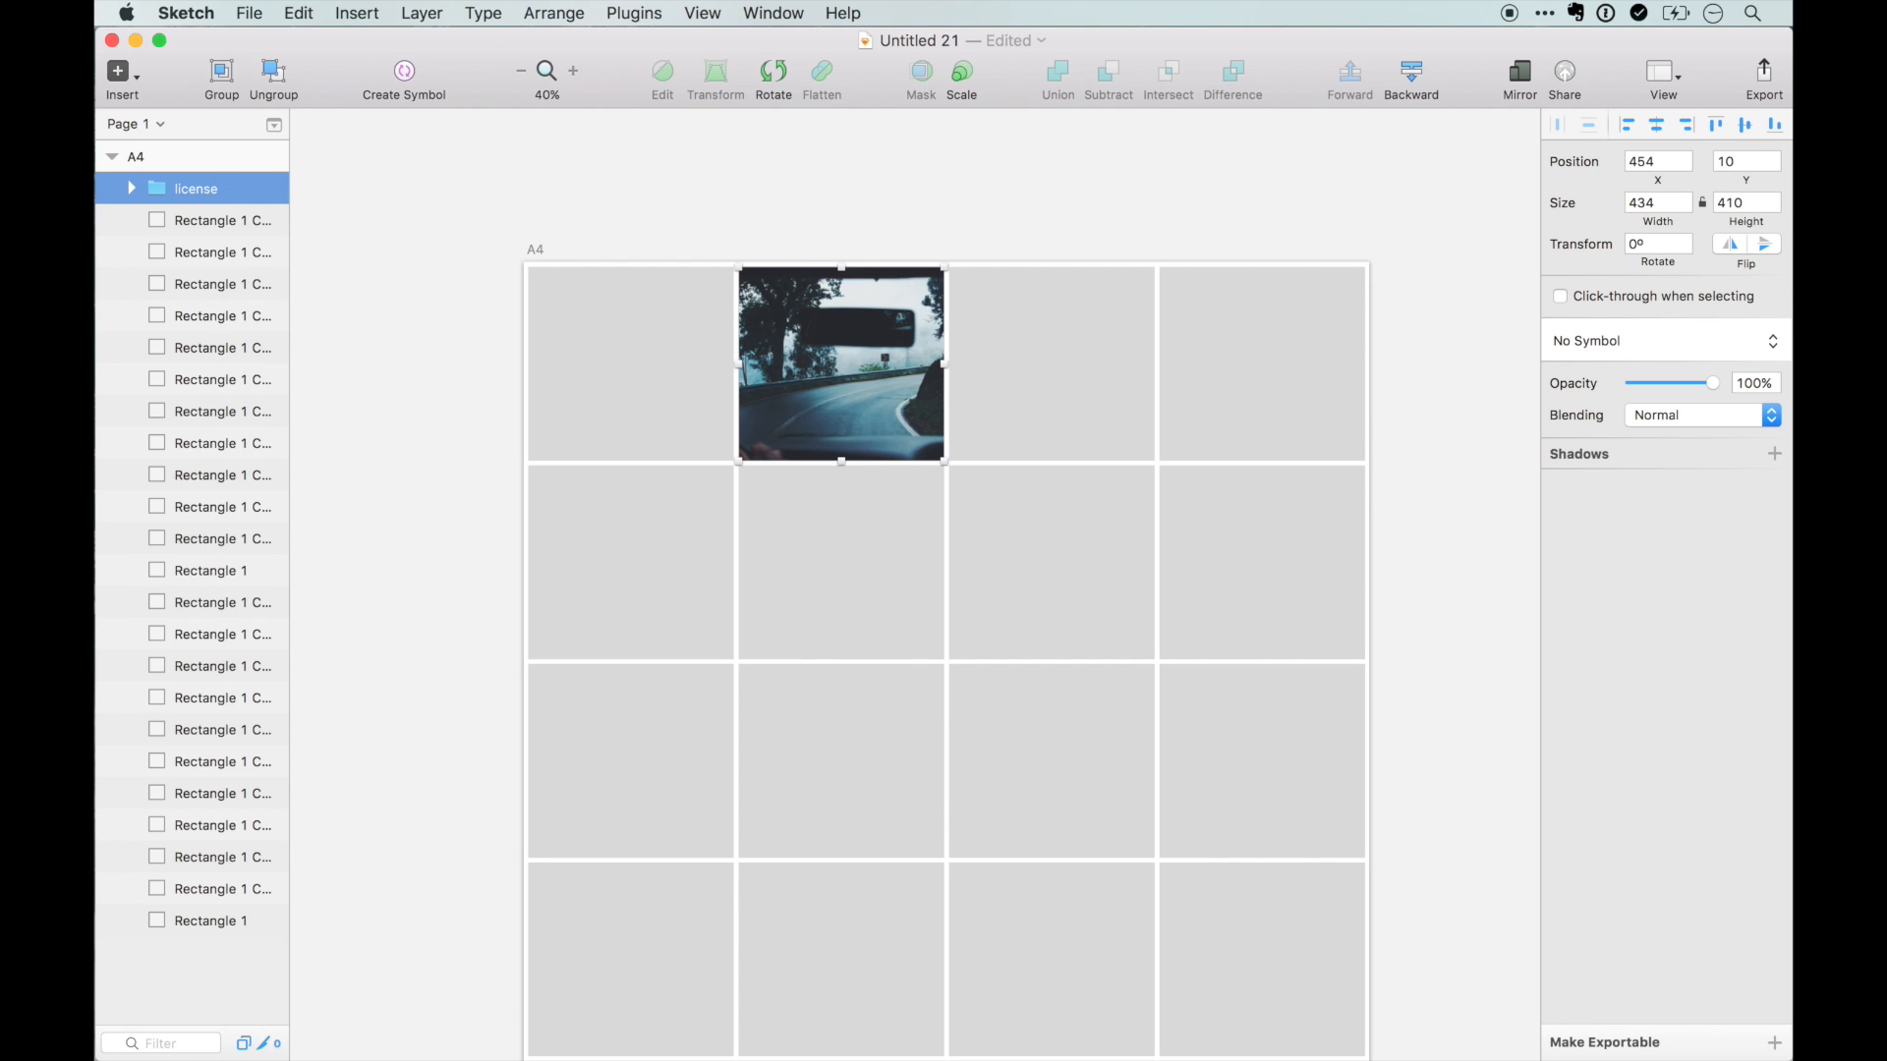
- Place the paint-palette photo from the desktop over the third row's second rectangle and scale it to 532 × 532 px
scroll(544, 410, "down", 5)
scroll(544, 410, "right", 2)
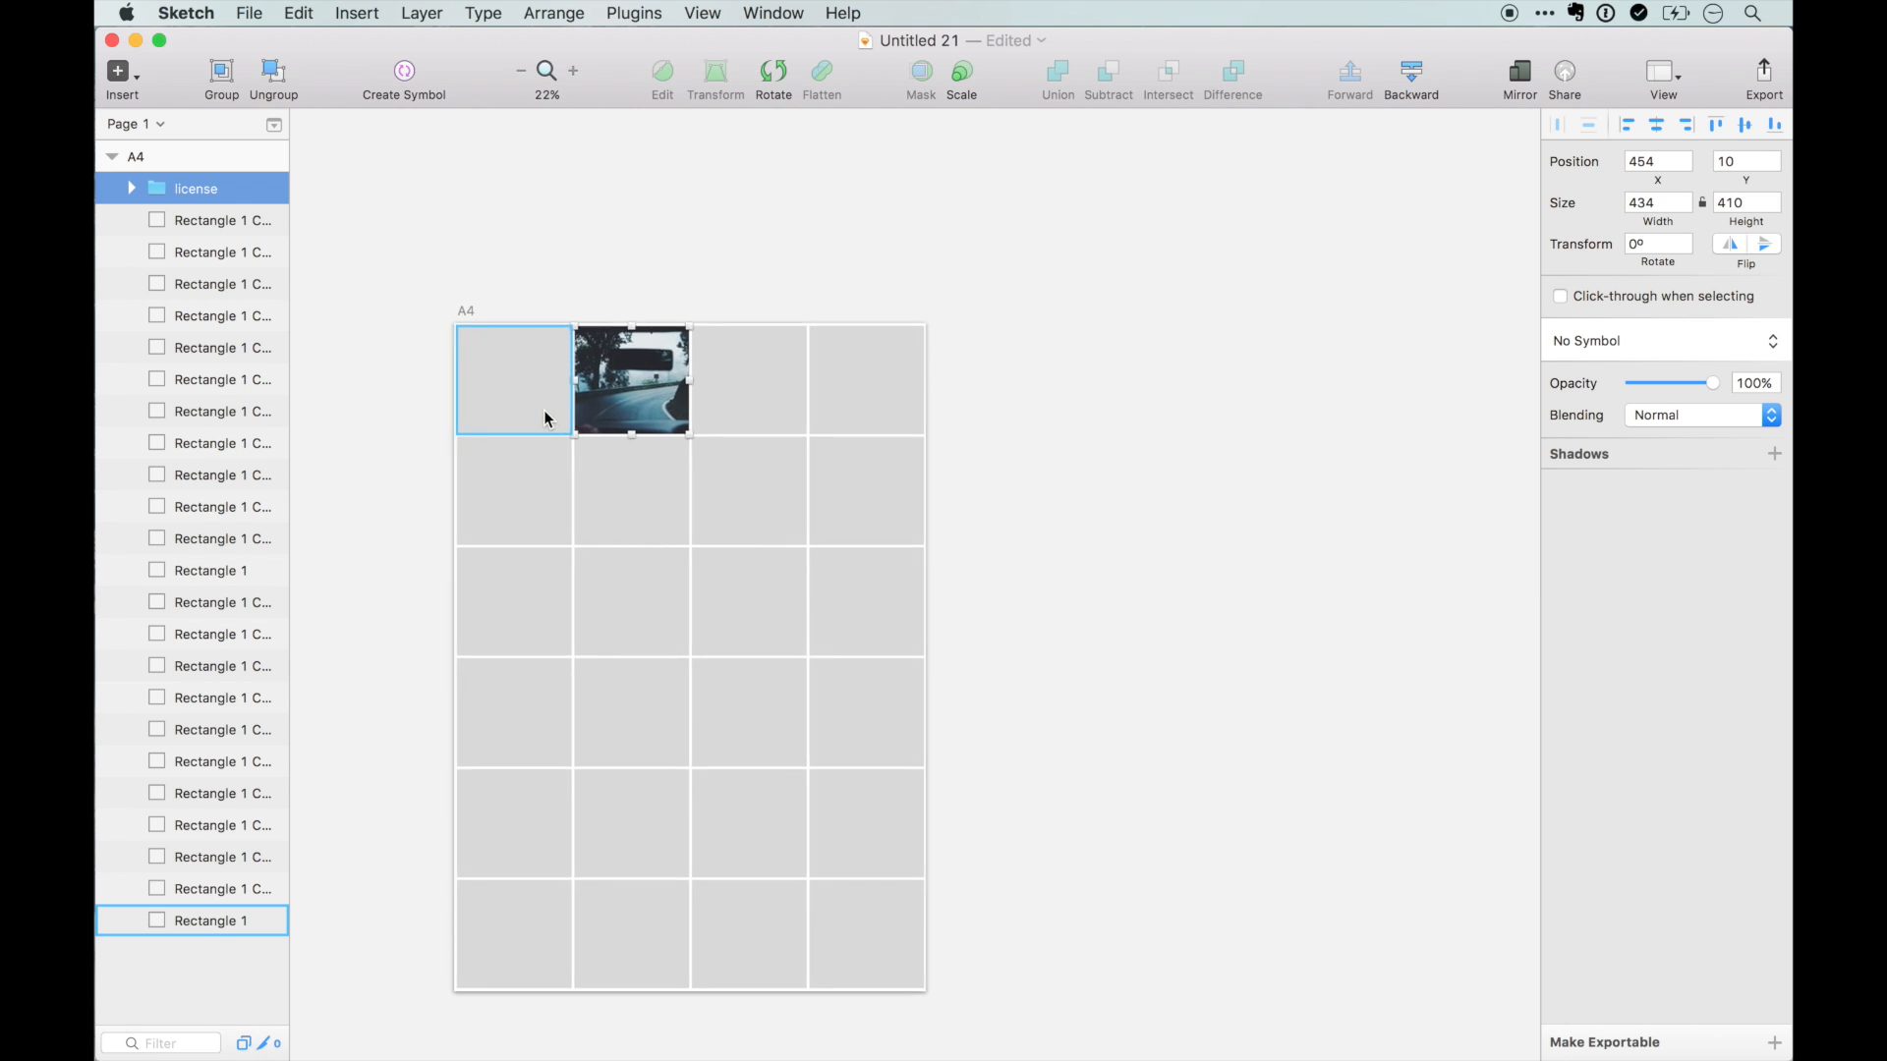
key("F11")
left_click_drag(582, 561, 1145, 270)
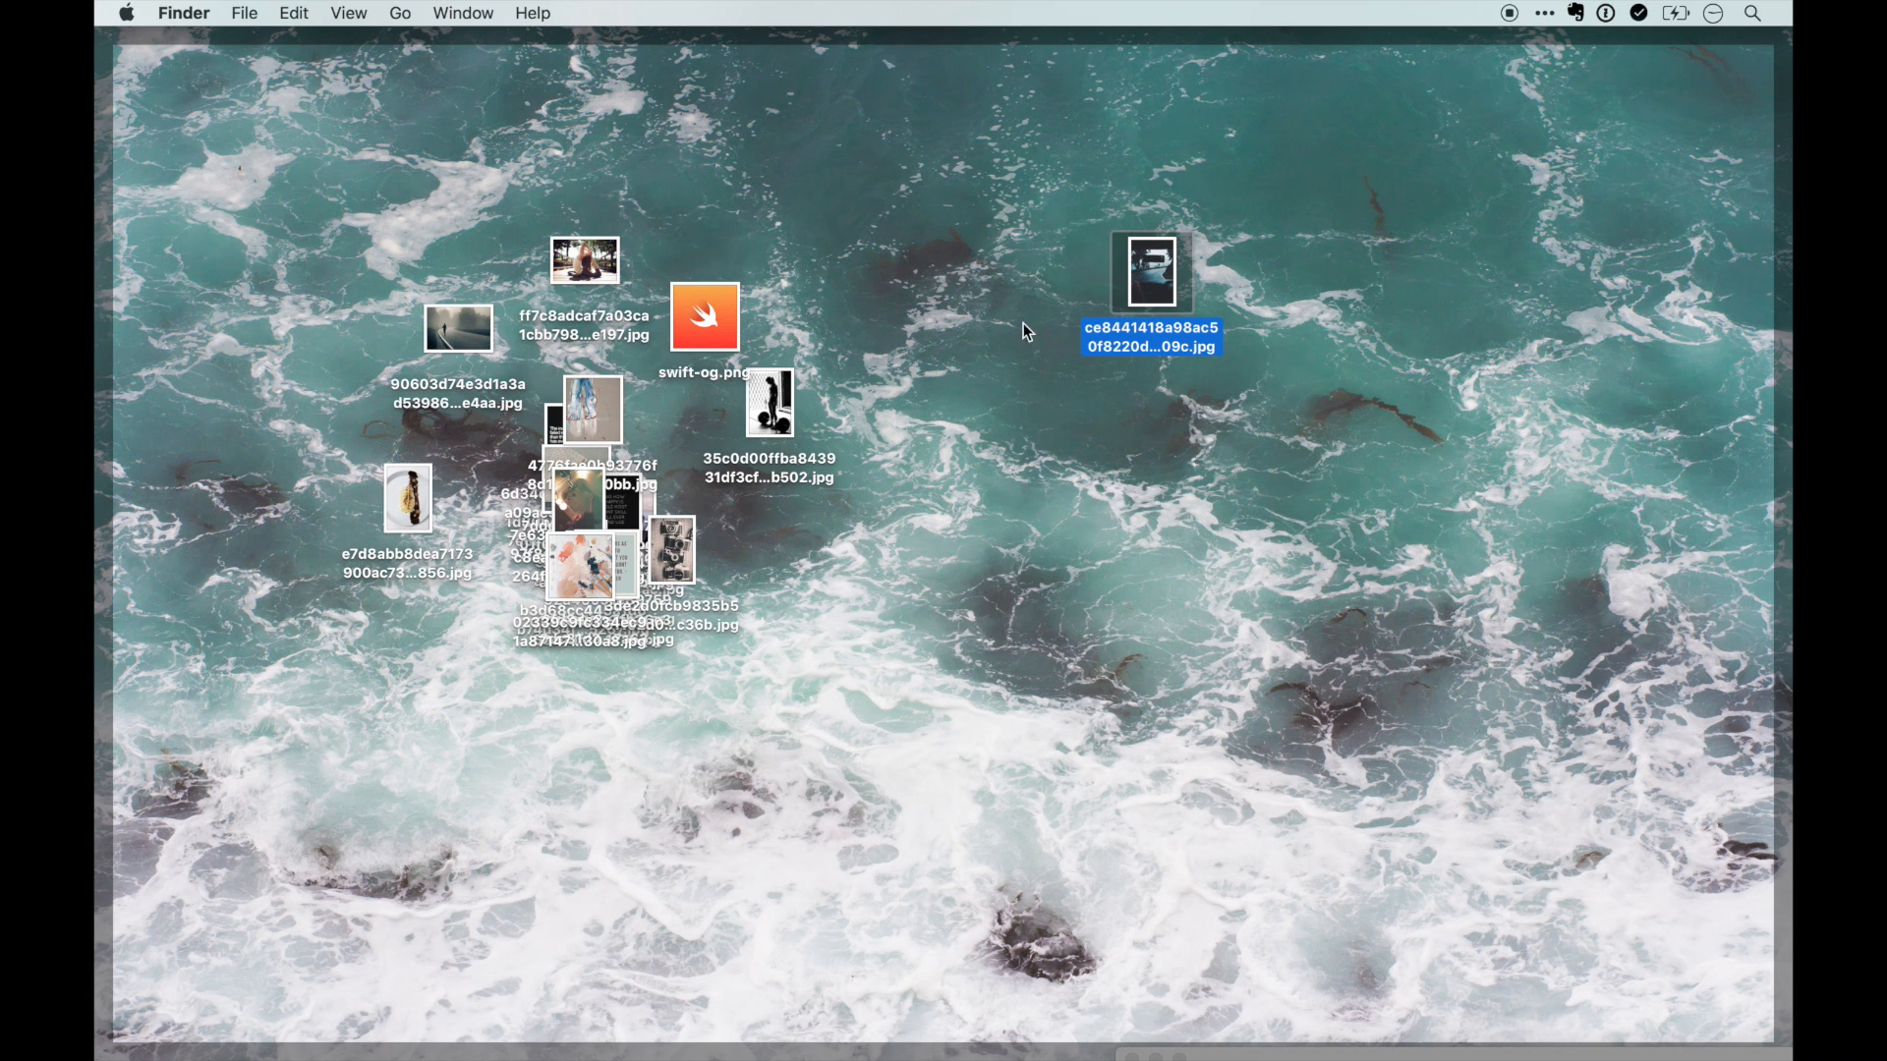
mouse_move(582, 568)
left_mouse_down()
mouse_move(236, 776)
mouse_move(560, 724)
mouse_move(623, 595)
left_mouse_up()
key("F11")
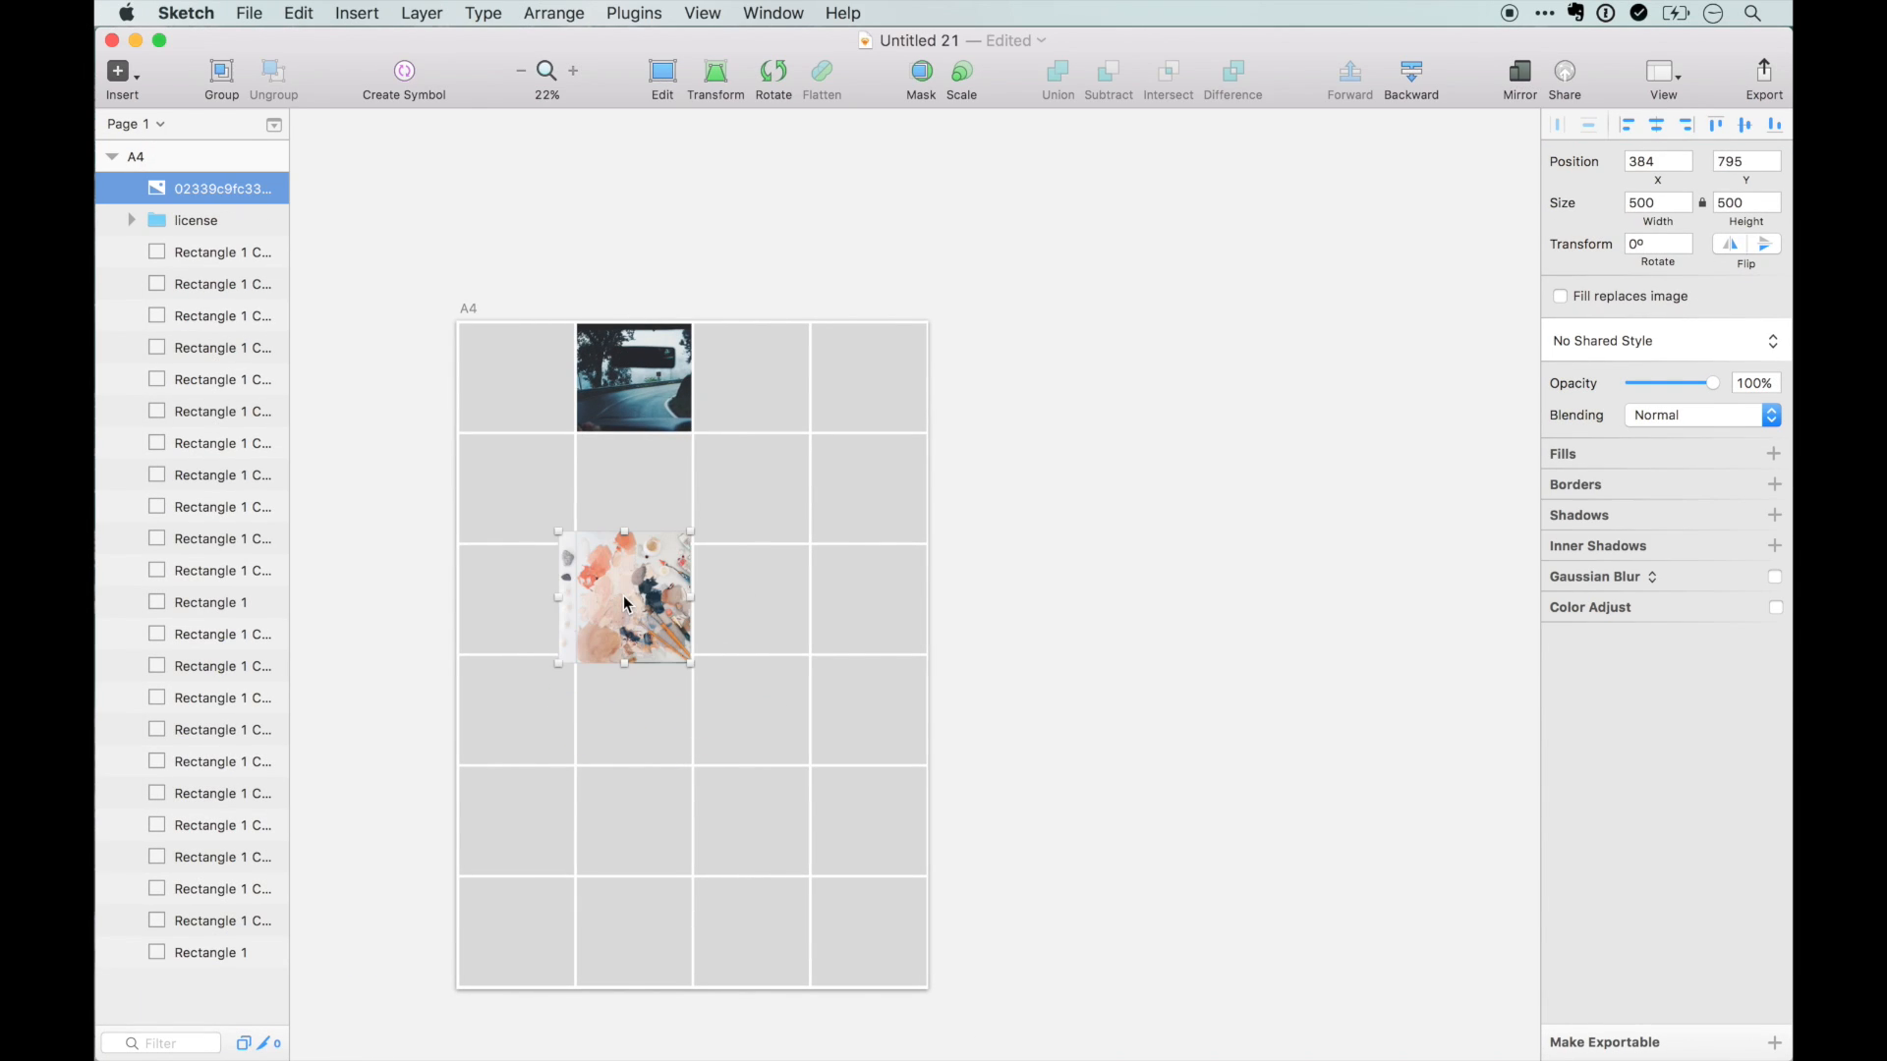
scroll(641, 598, "up", 5)
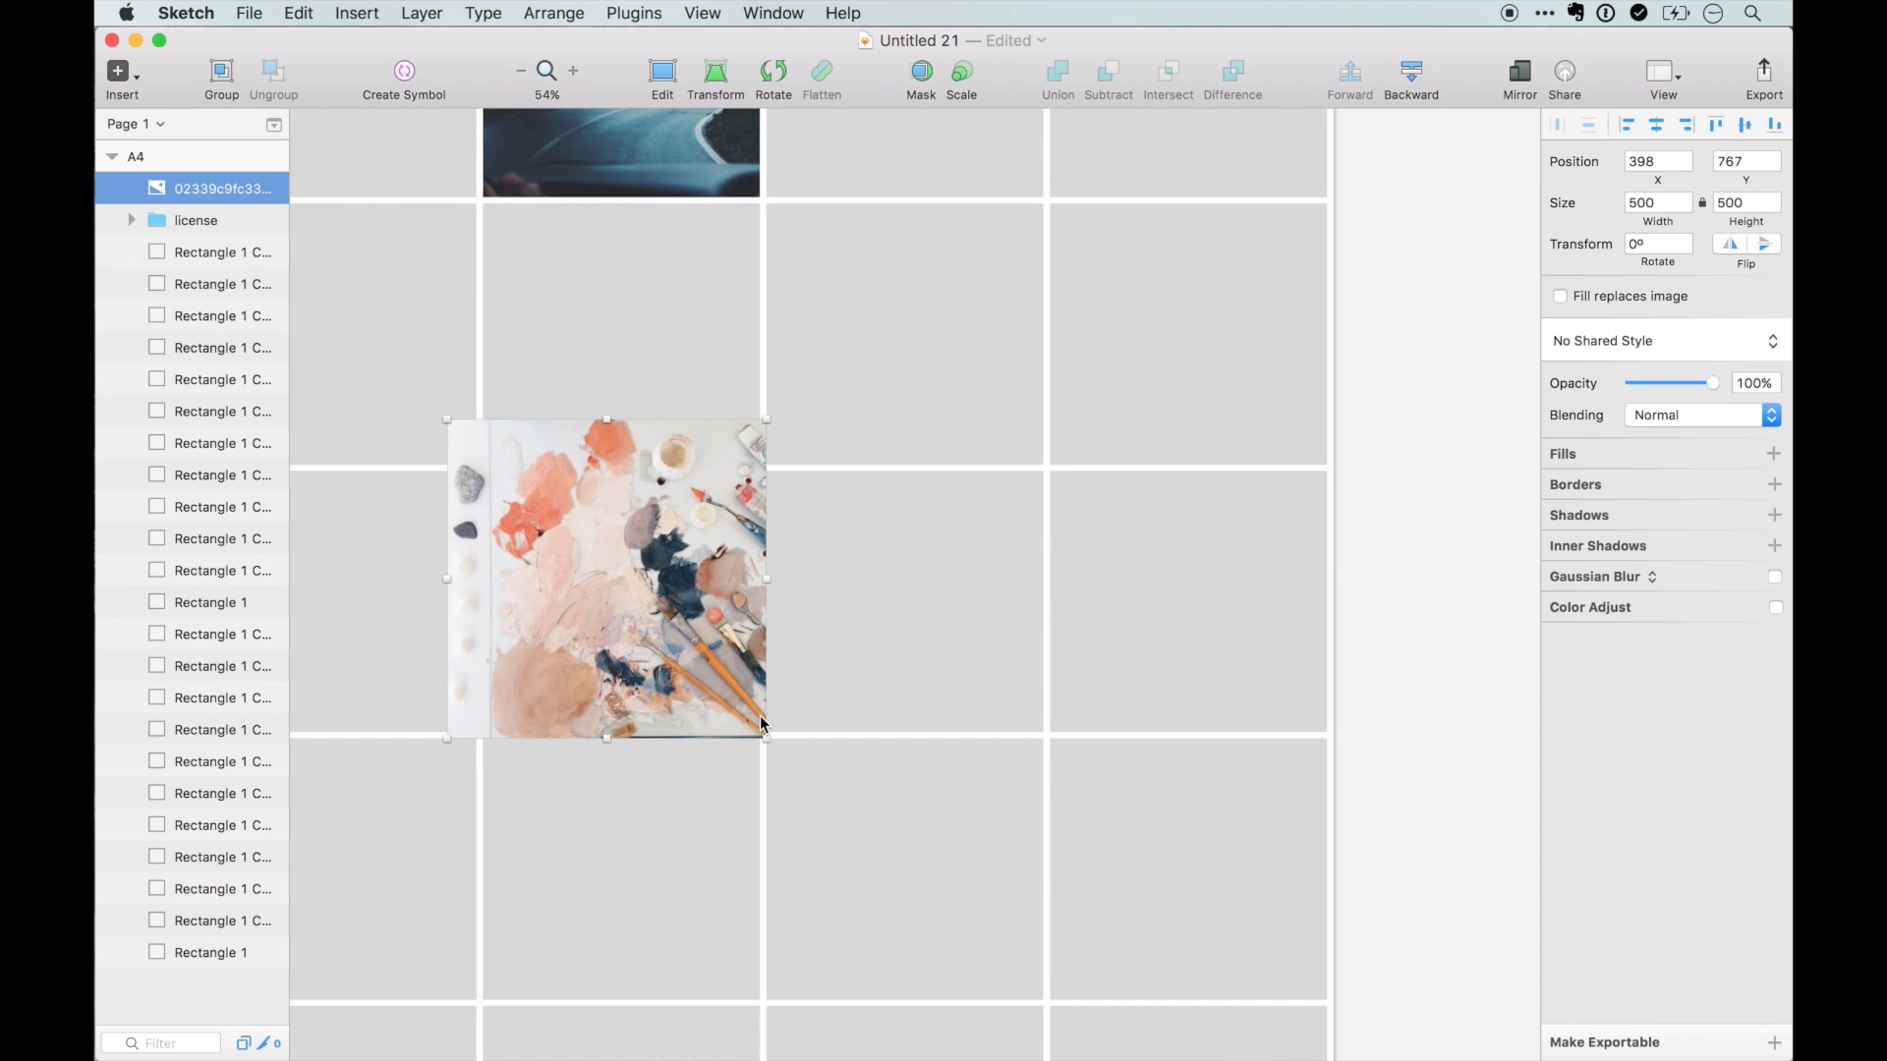
left_click_drag(449, 422, 428, 401)
mouse_move(599, 521)
left_mouse_down()
mouse_move(599, 537)
mouse_move(594, 521)
left_mouse_up()
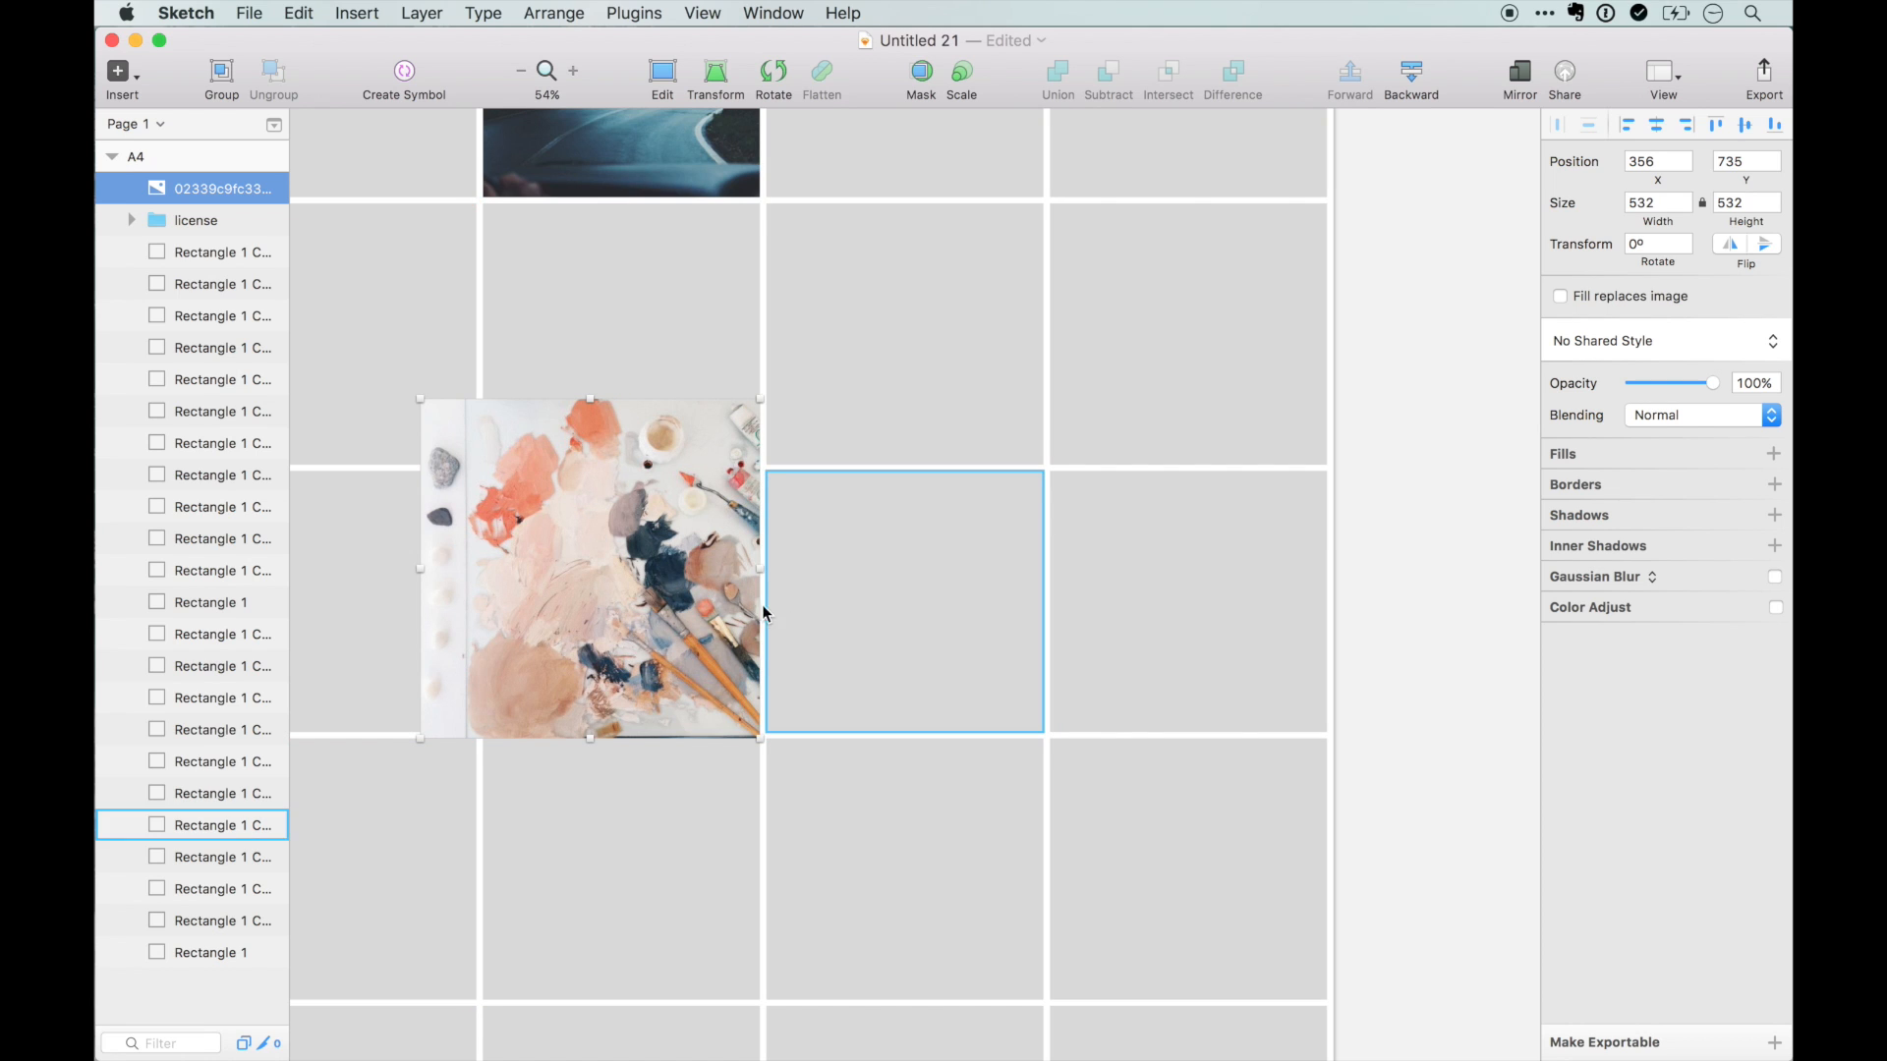
- Select the palette photo together with the rectangle hidden beneath it and mask the photo to that rectangle
left_click(259, 187)
left_click(748, 602)
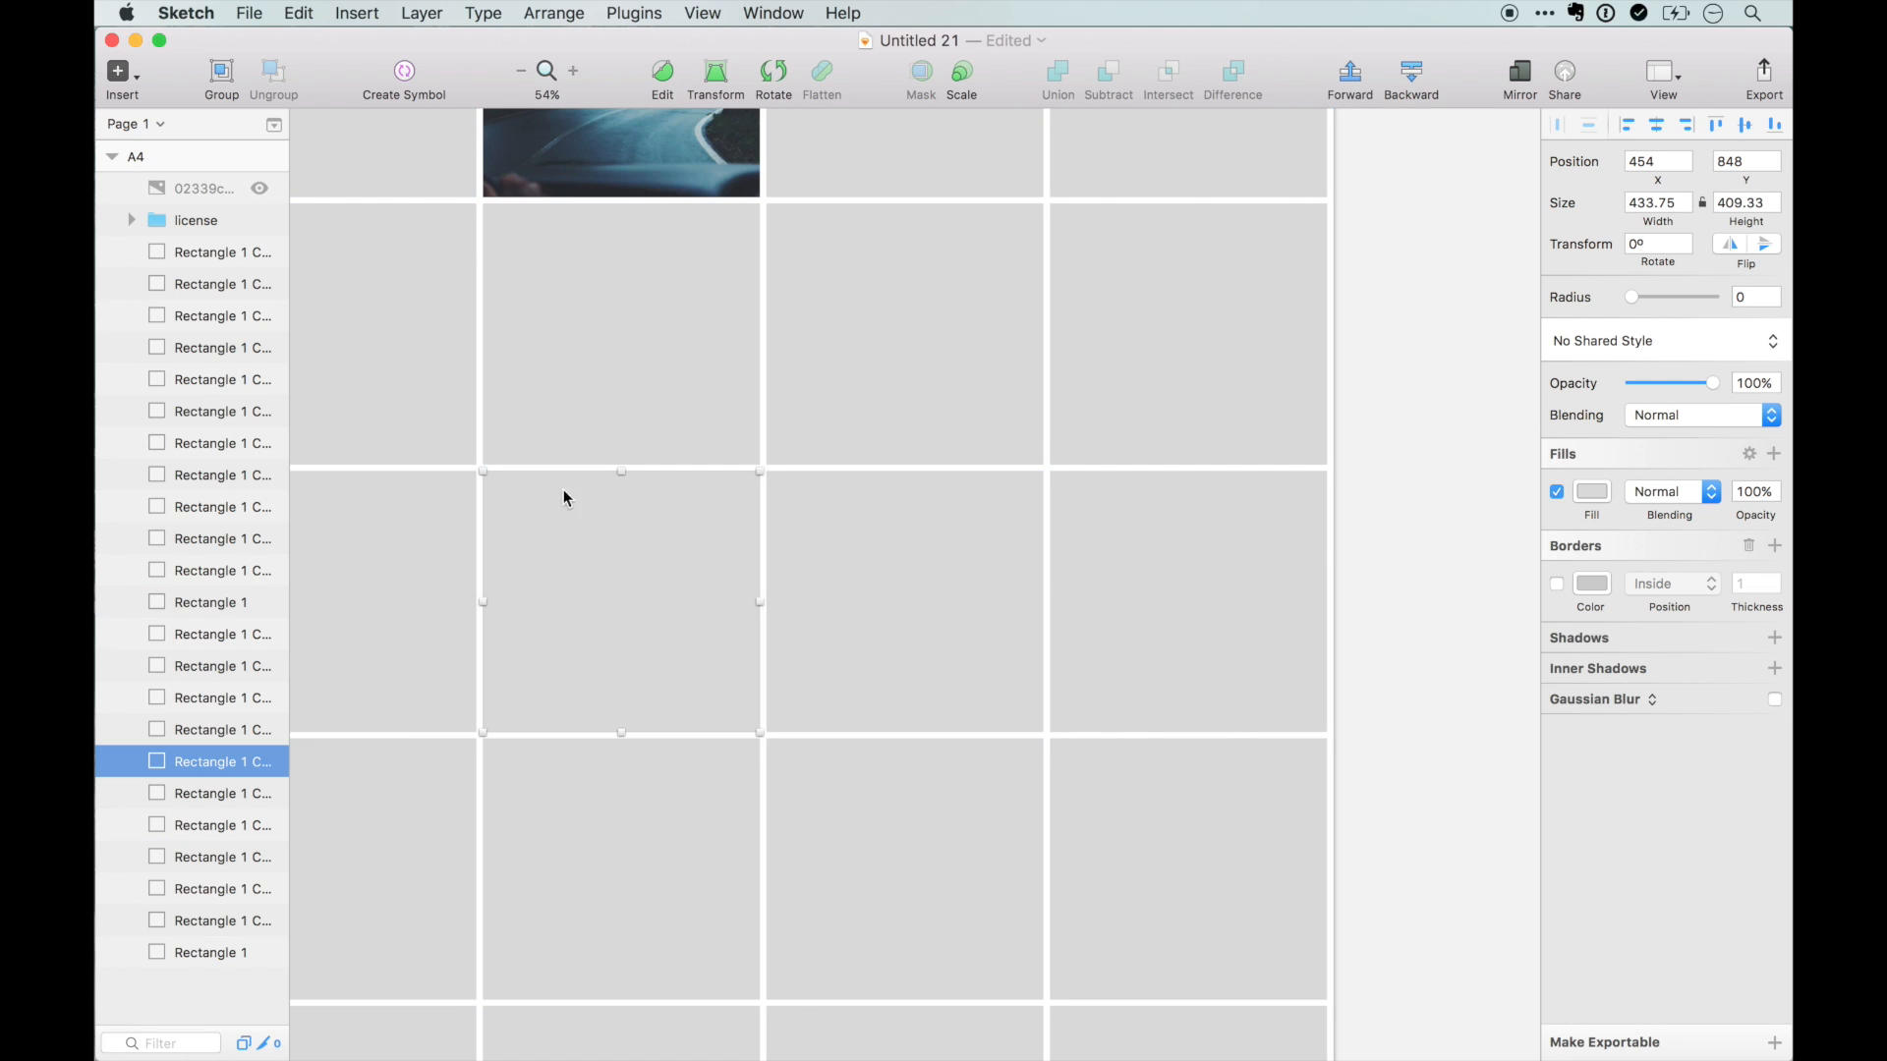
left_click(193, 190, "super")
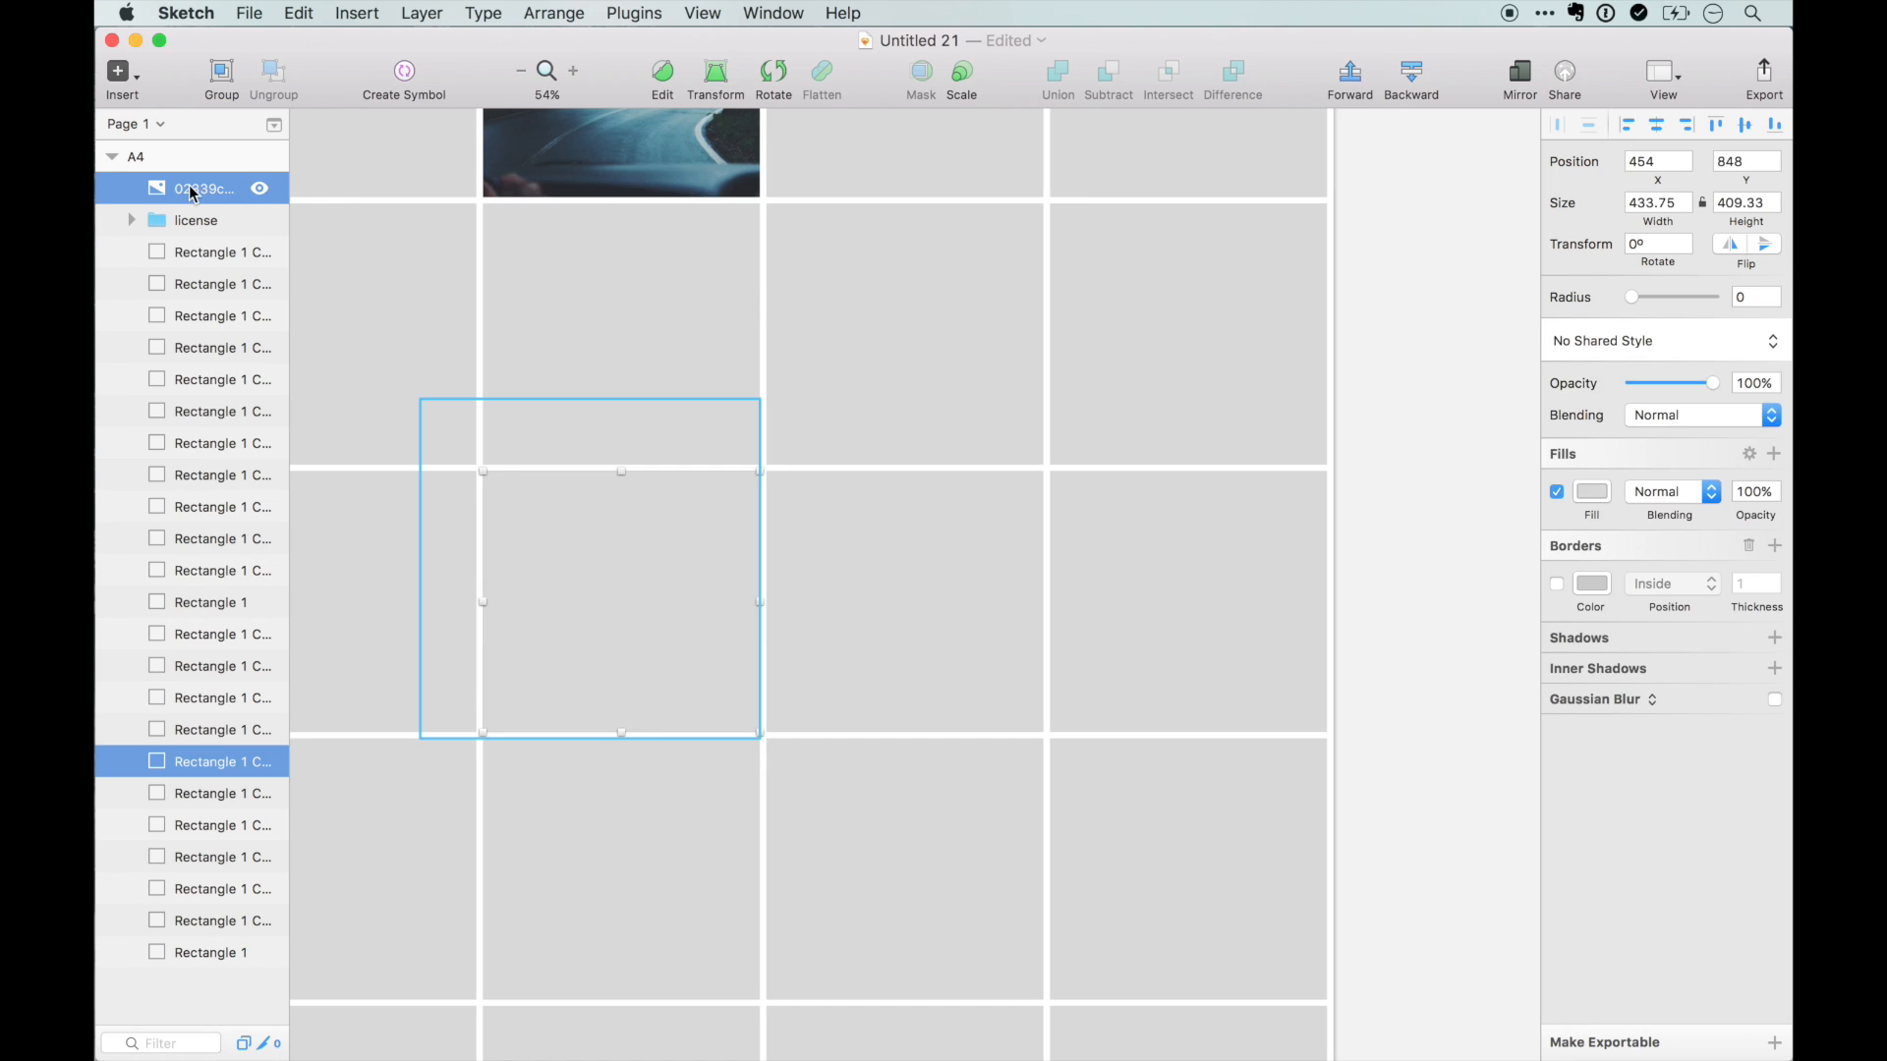
left_click(261, 190)
left_click(922, 73)
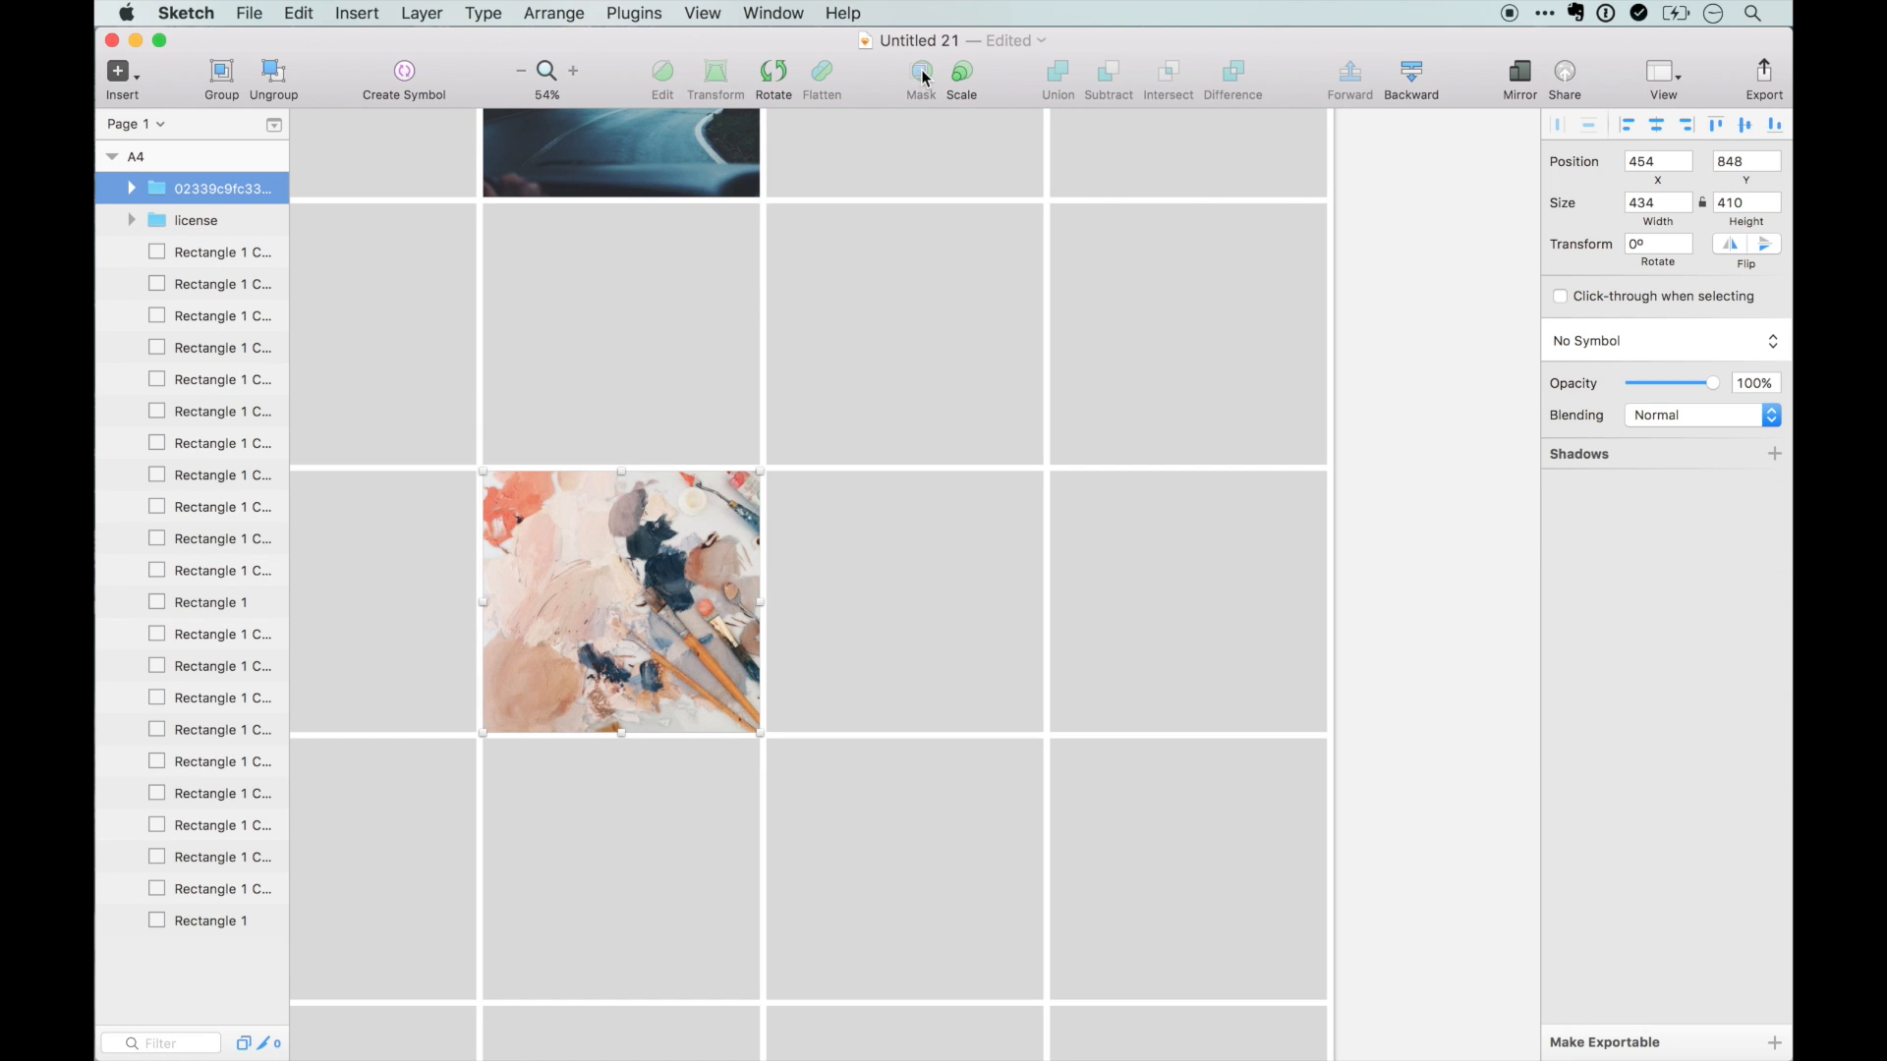
- Inspect the palette photo inside its mask group, collapse the group and clear the selection
left_click(131, 188)
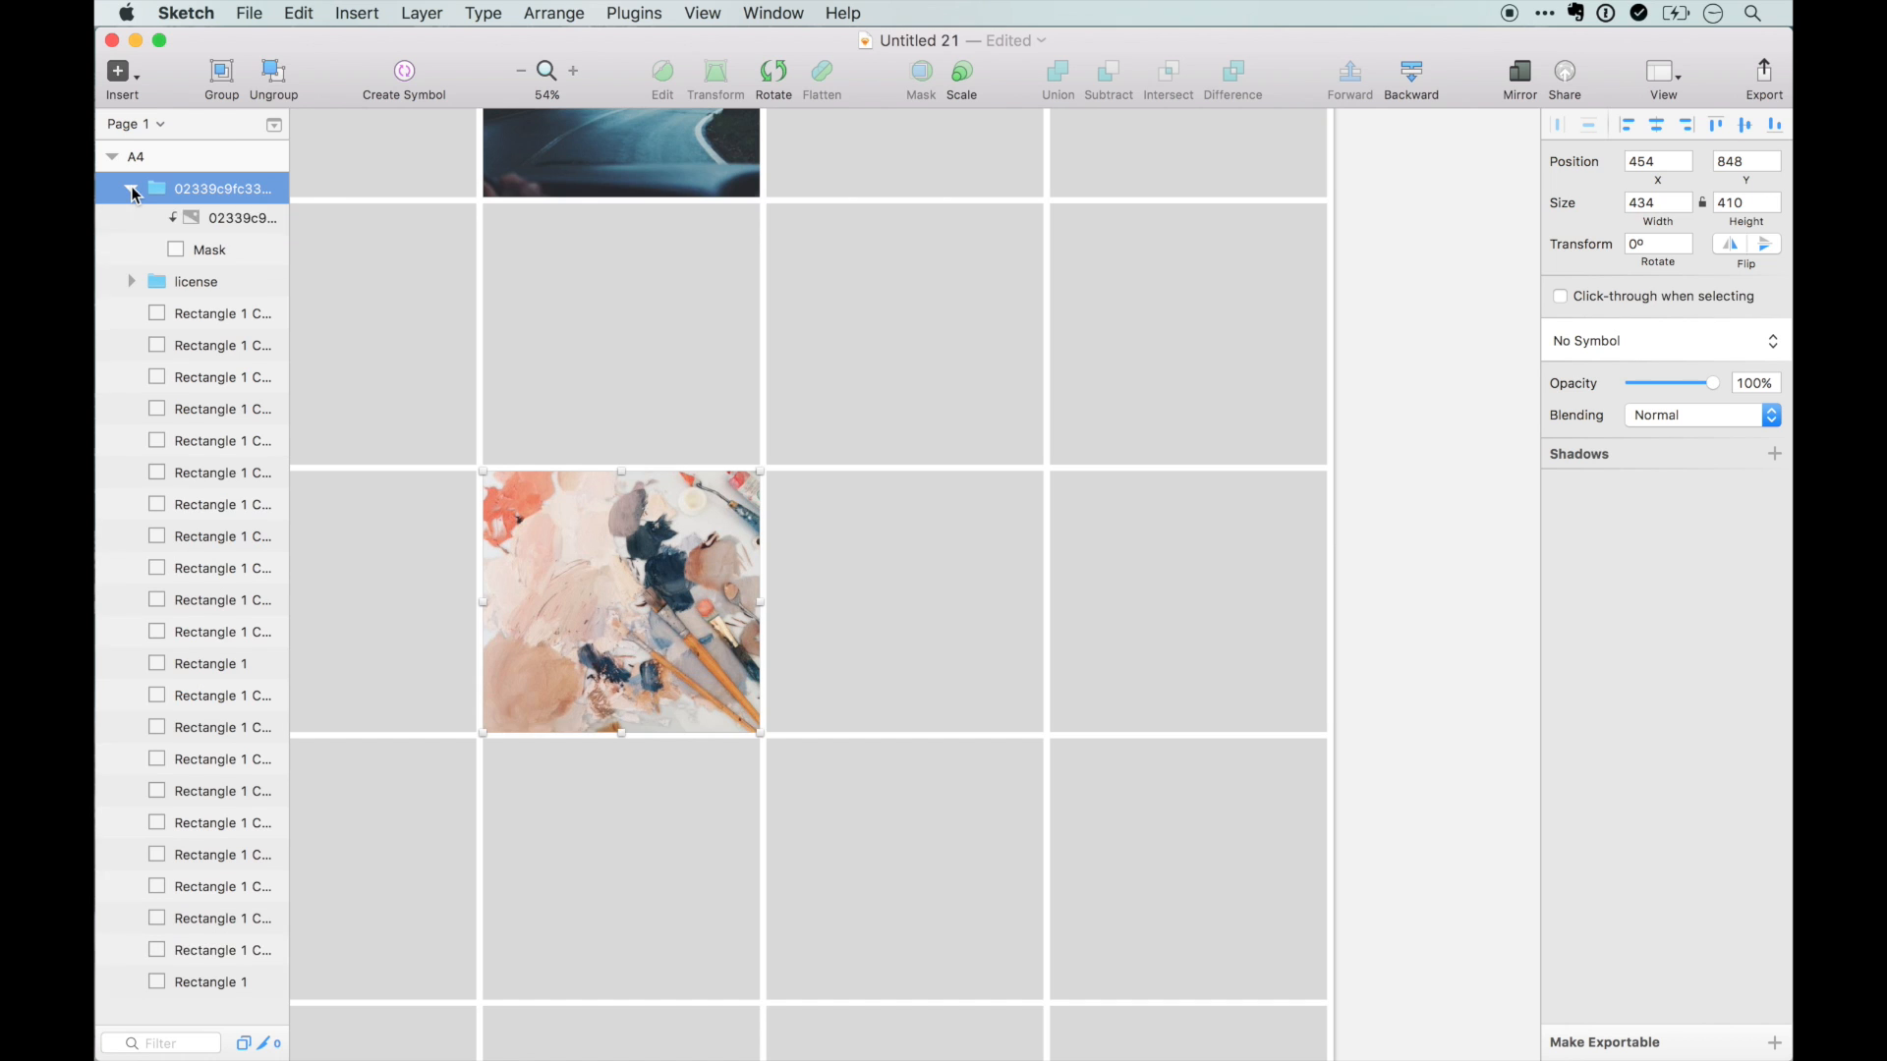
left_click(199, 222)
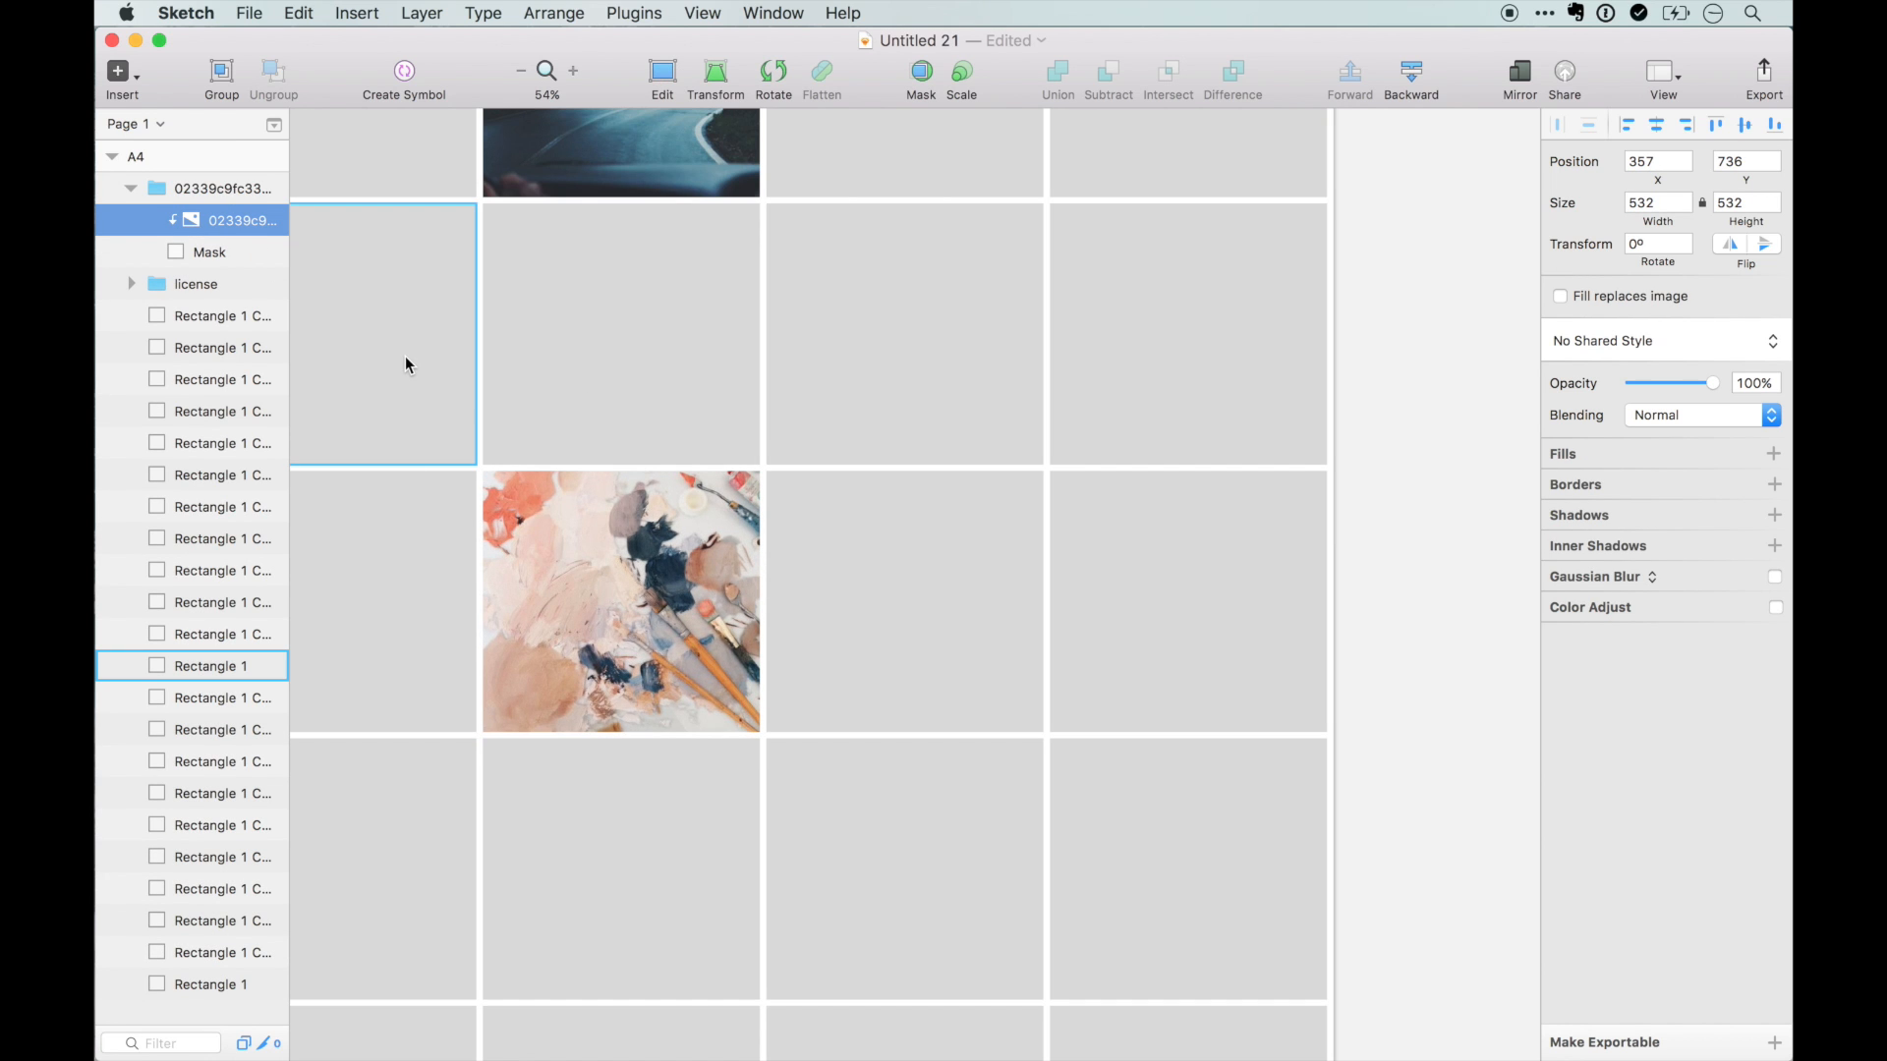
scroll(753, 446, "down", 2)
left_click(198, 185)
left_click(130, 188)
scroll(585, 405, "down", 5)
left_click(1062, 523)
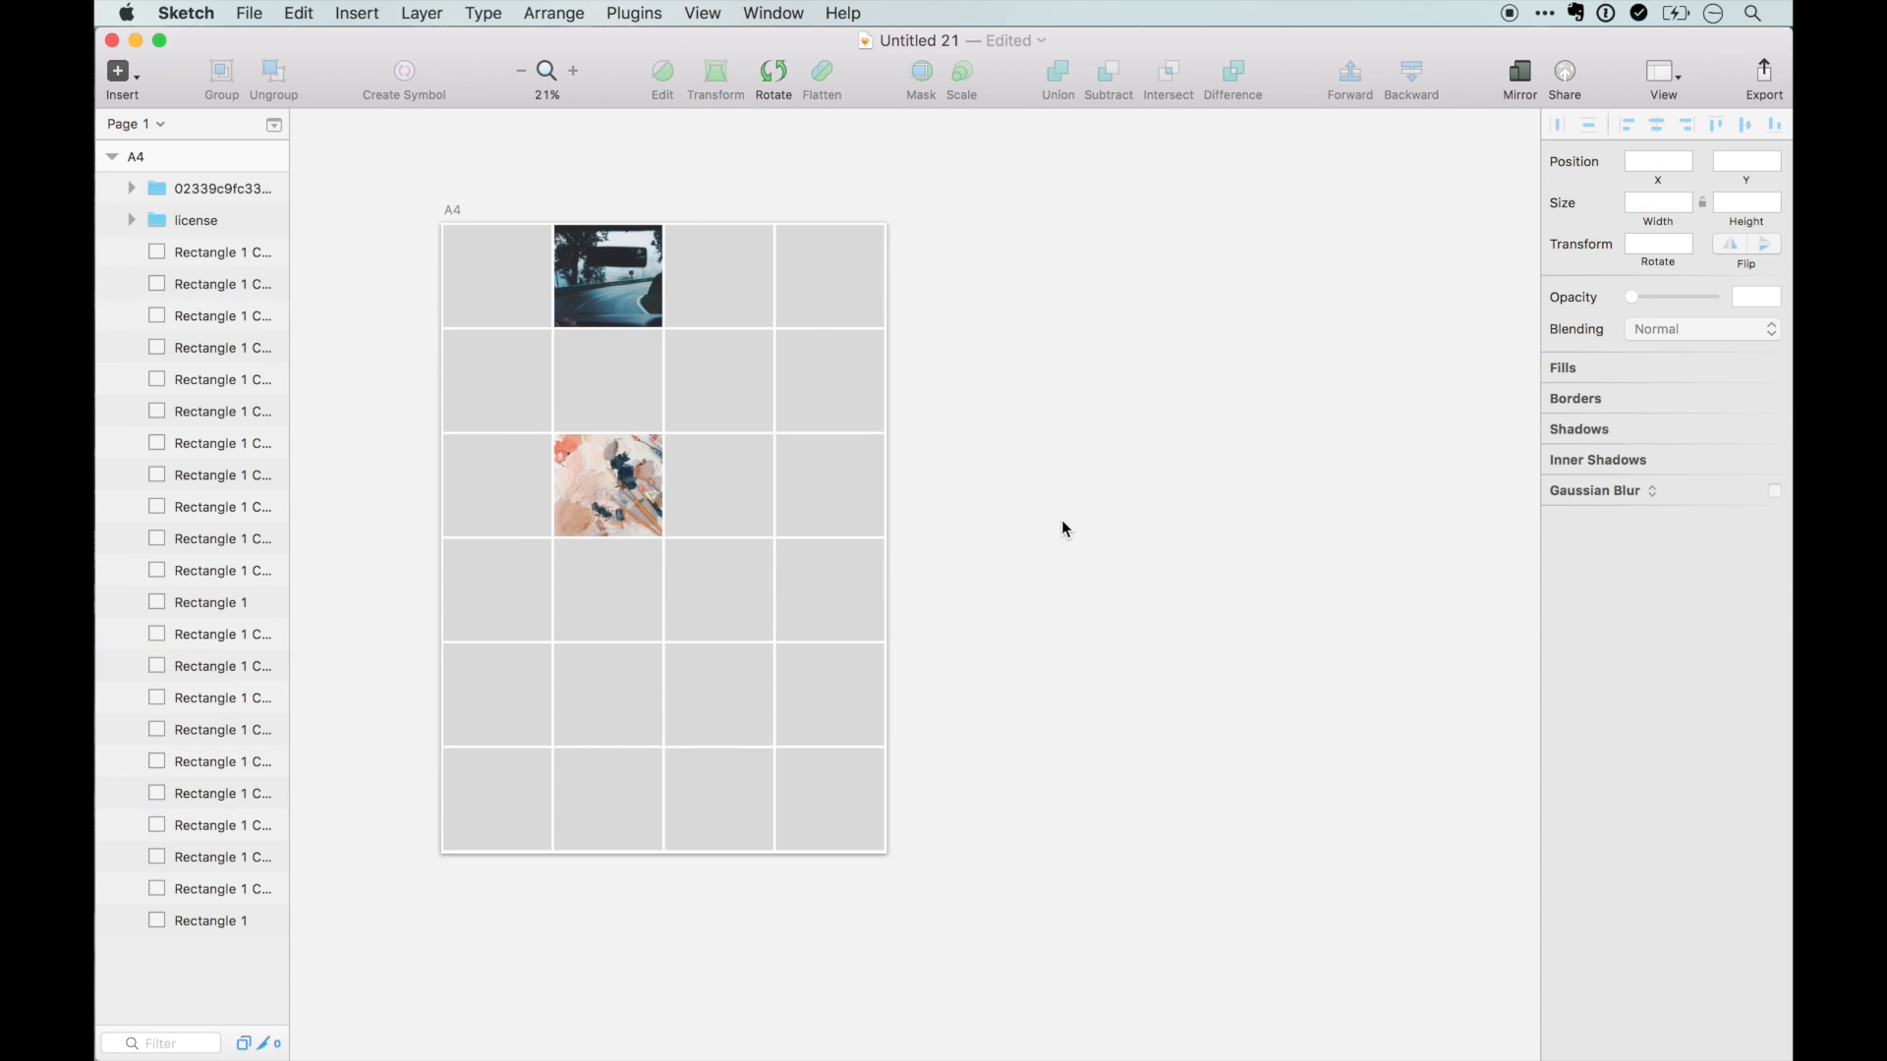
scroll(699, 450, "left", 4)
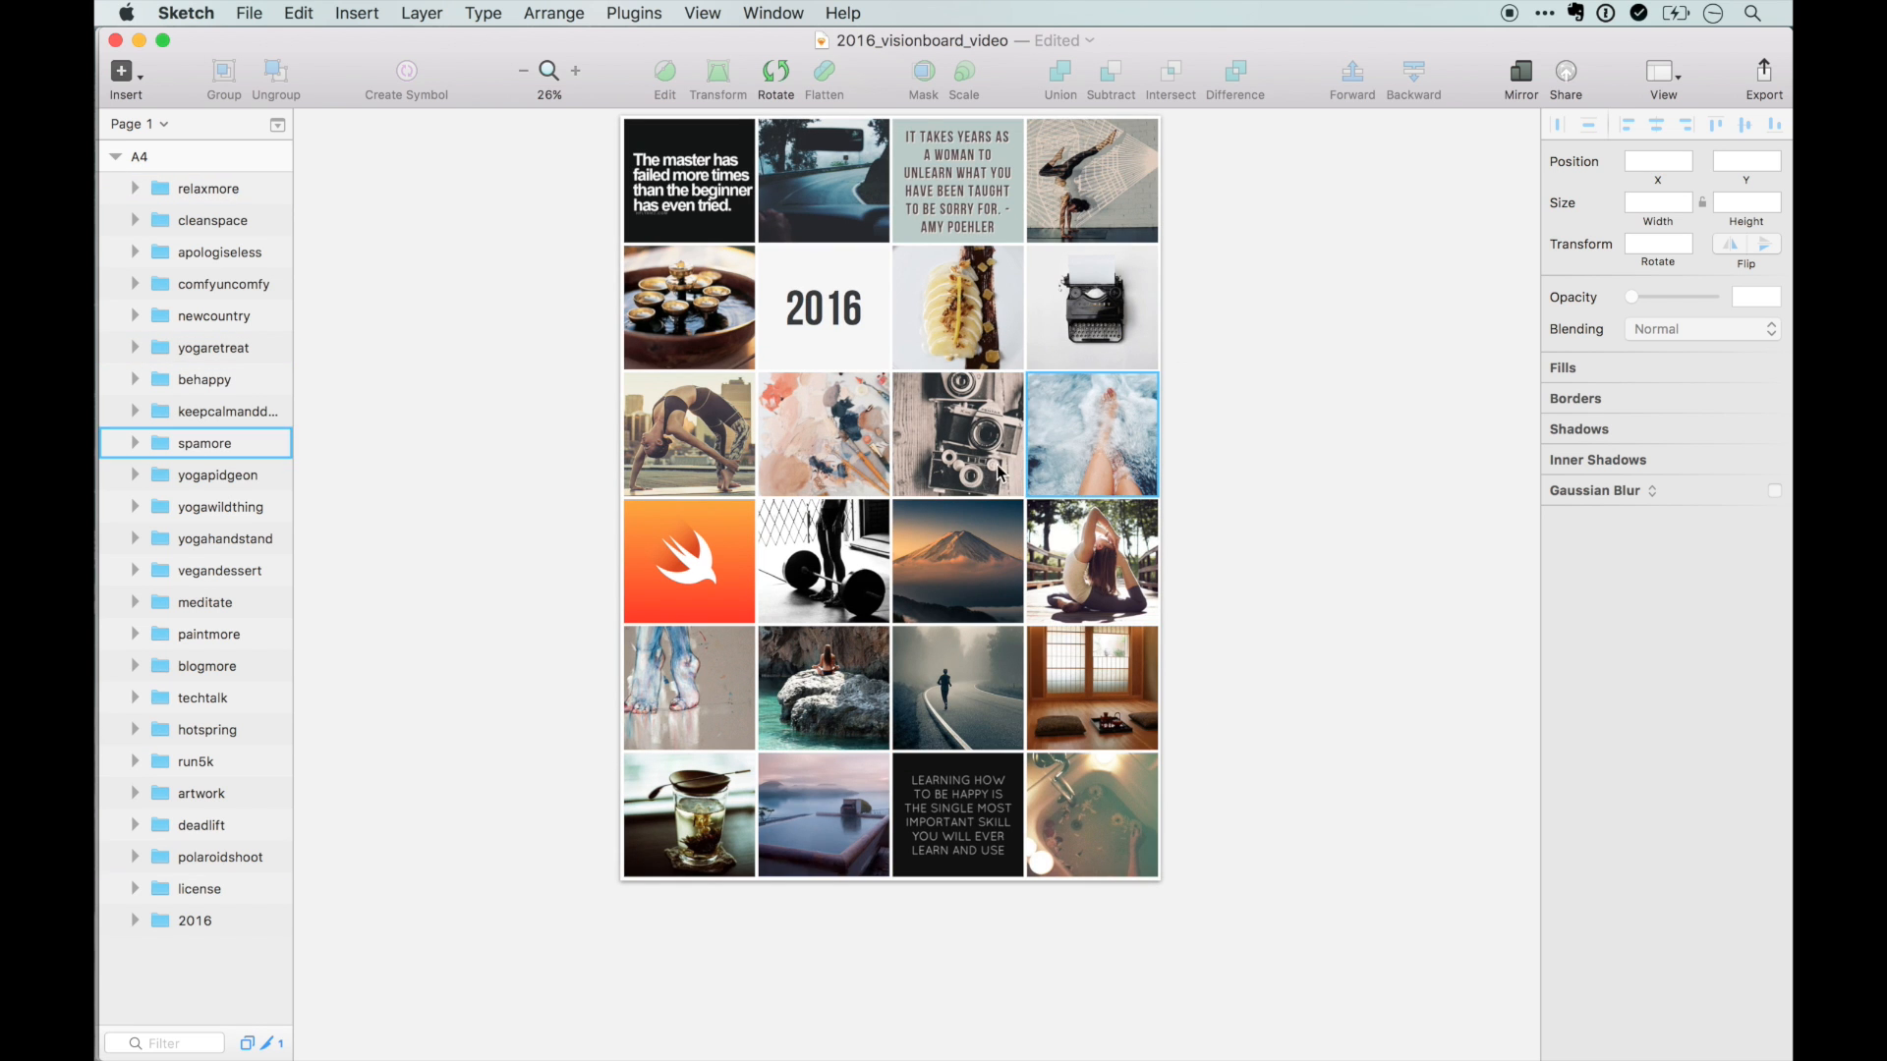
- Examine the rectangle and text layers inside the 2016 tile's group on the finished vision board
scroll(857, 516, "up", 1)
scroll(855, 511, "up", 5)
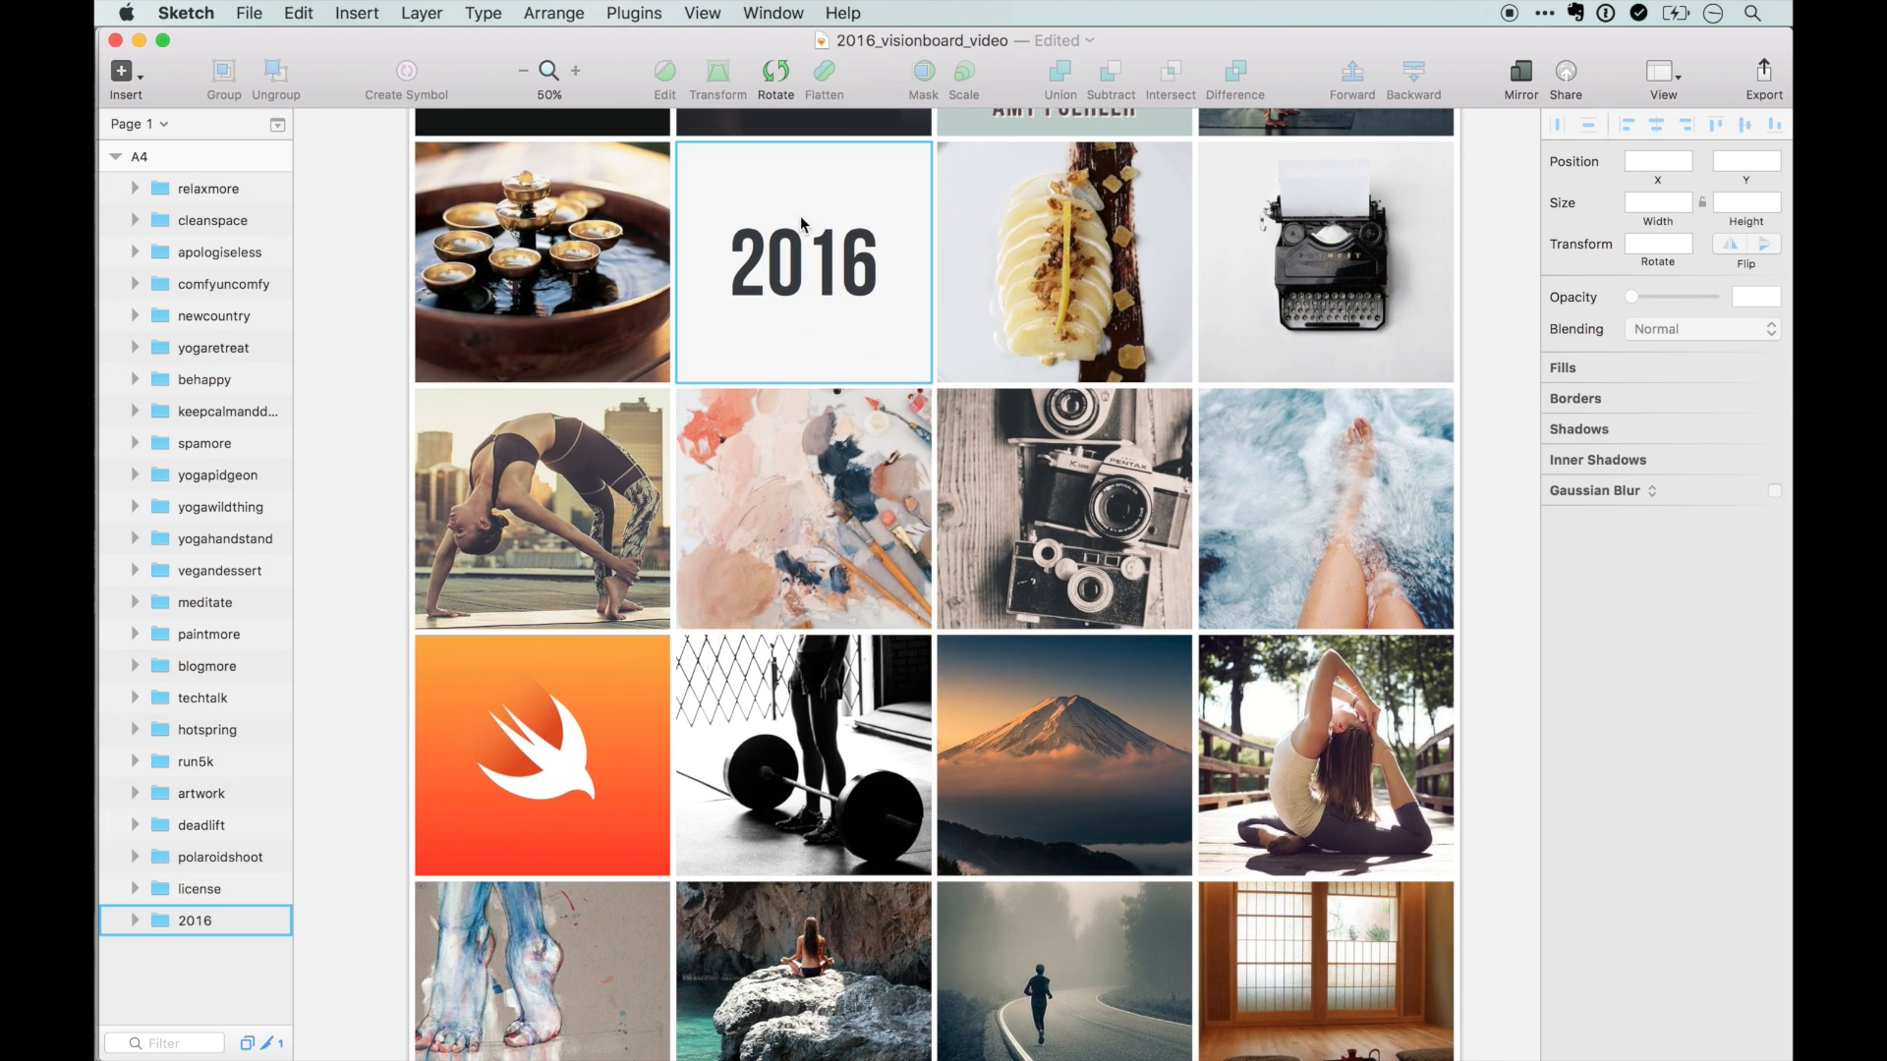
left_click(830, 312)
left_click(135, 920)
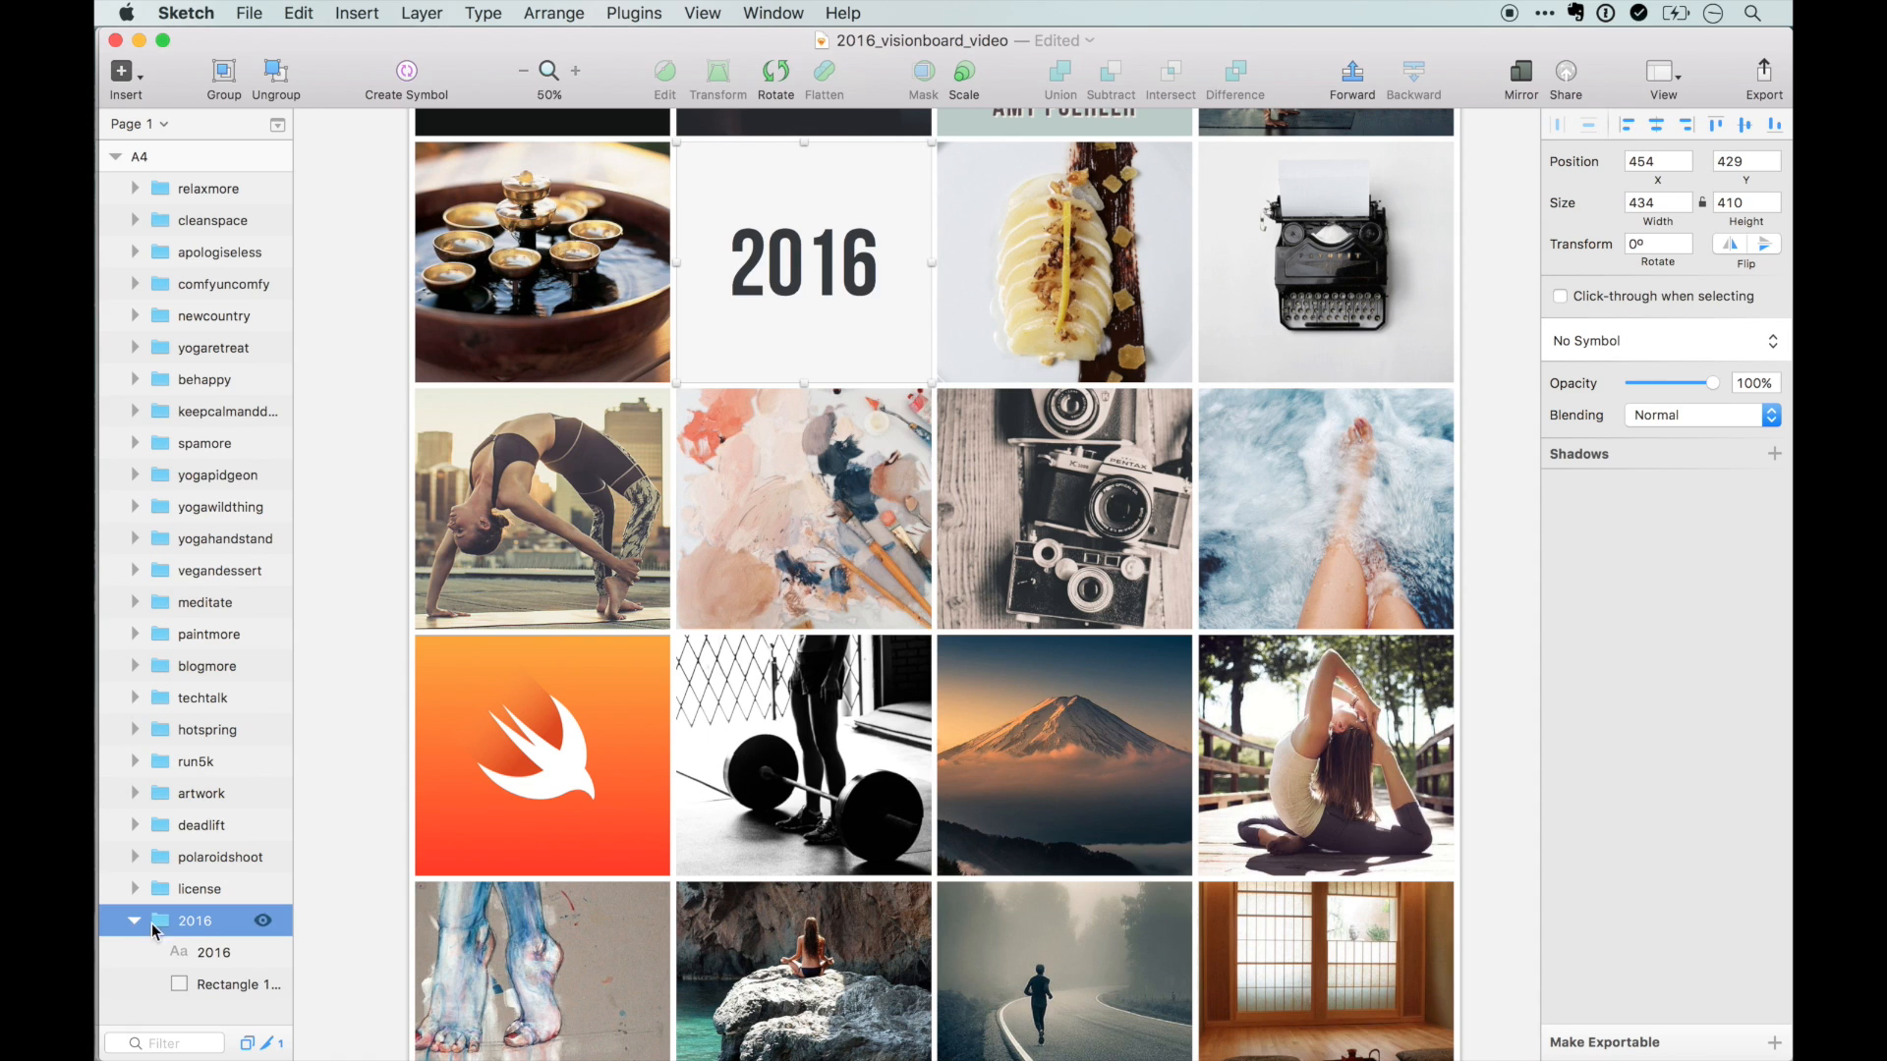
left_click(210, 980)
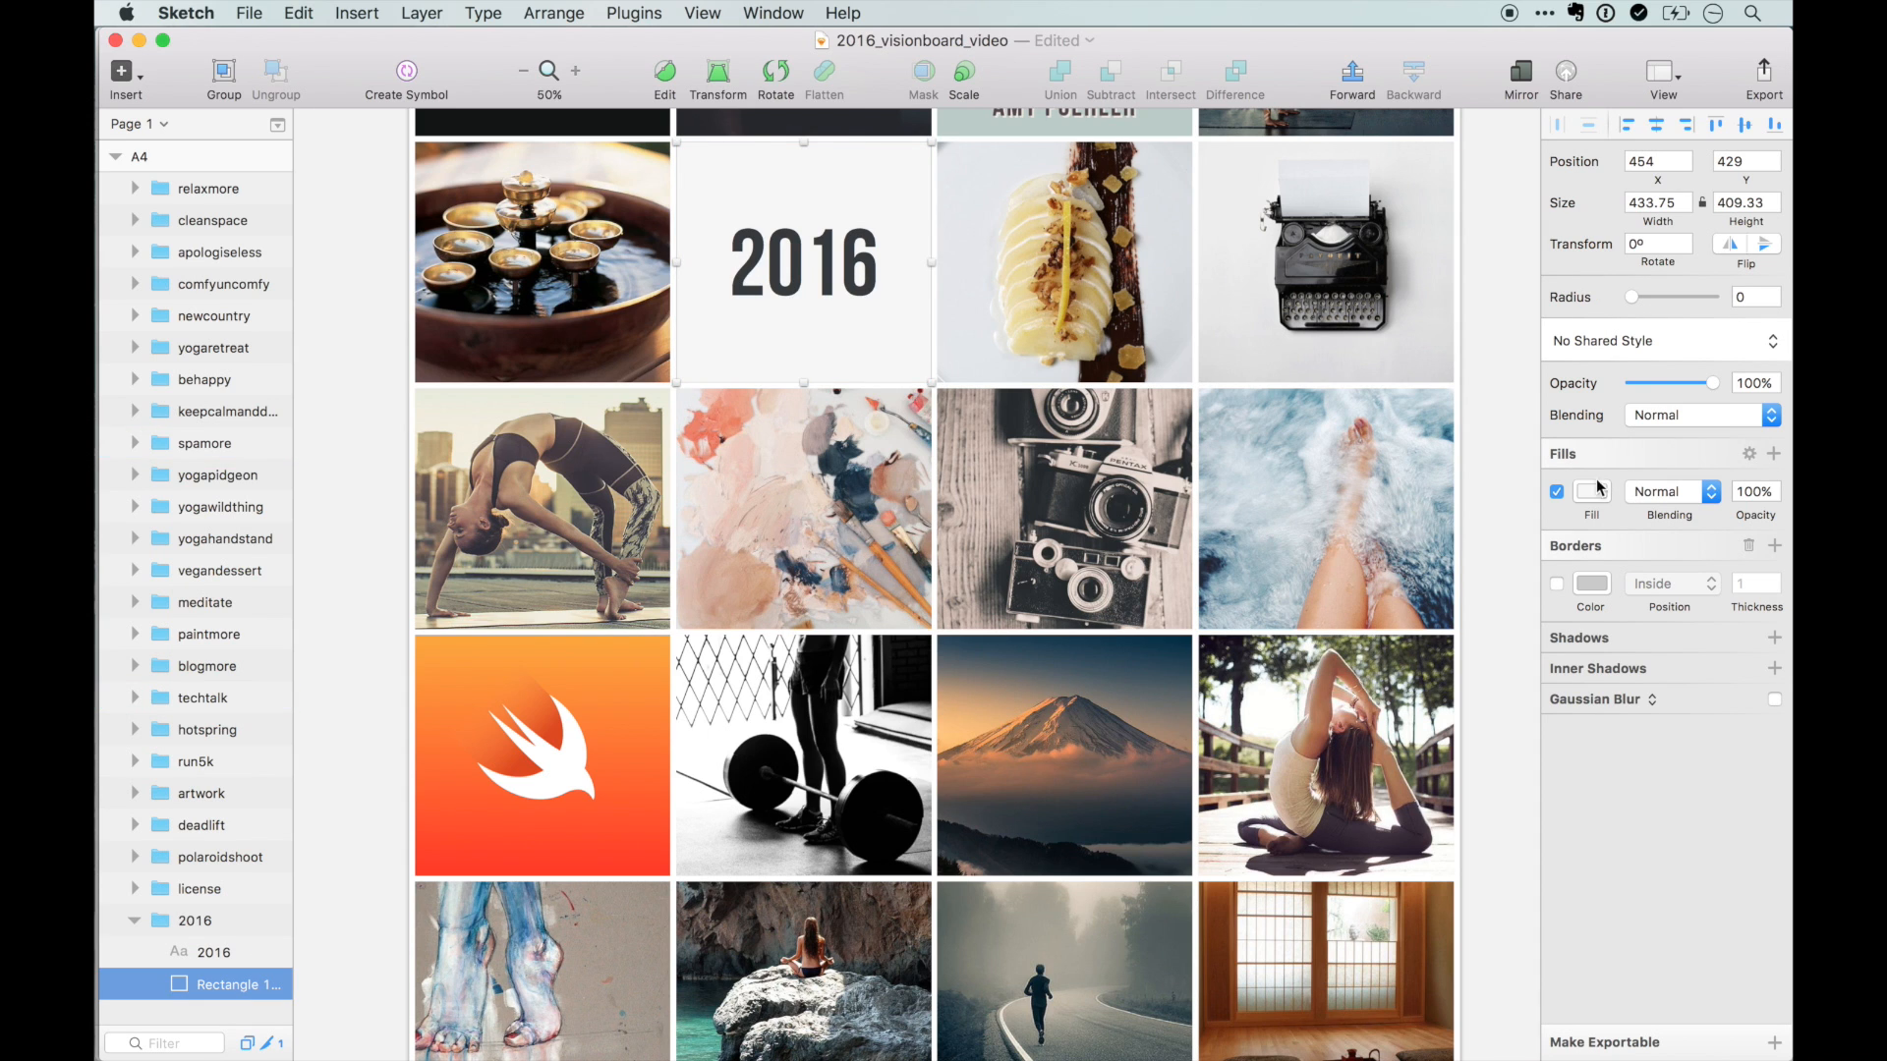
left_click(208, 959)
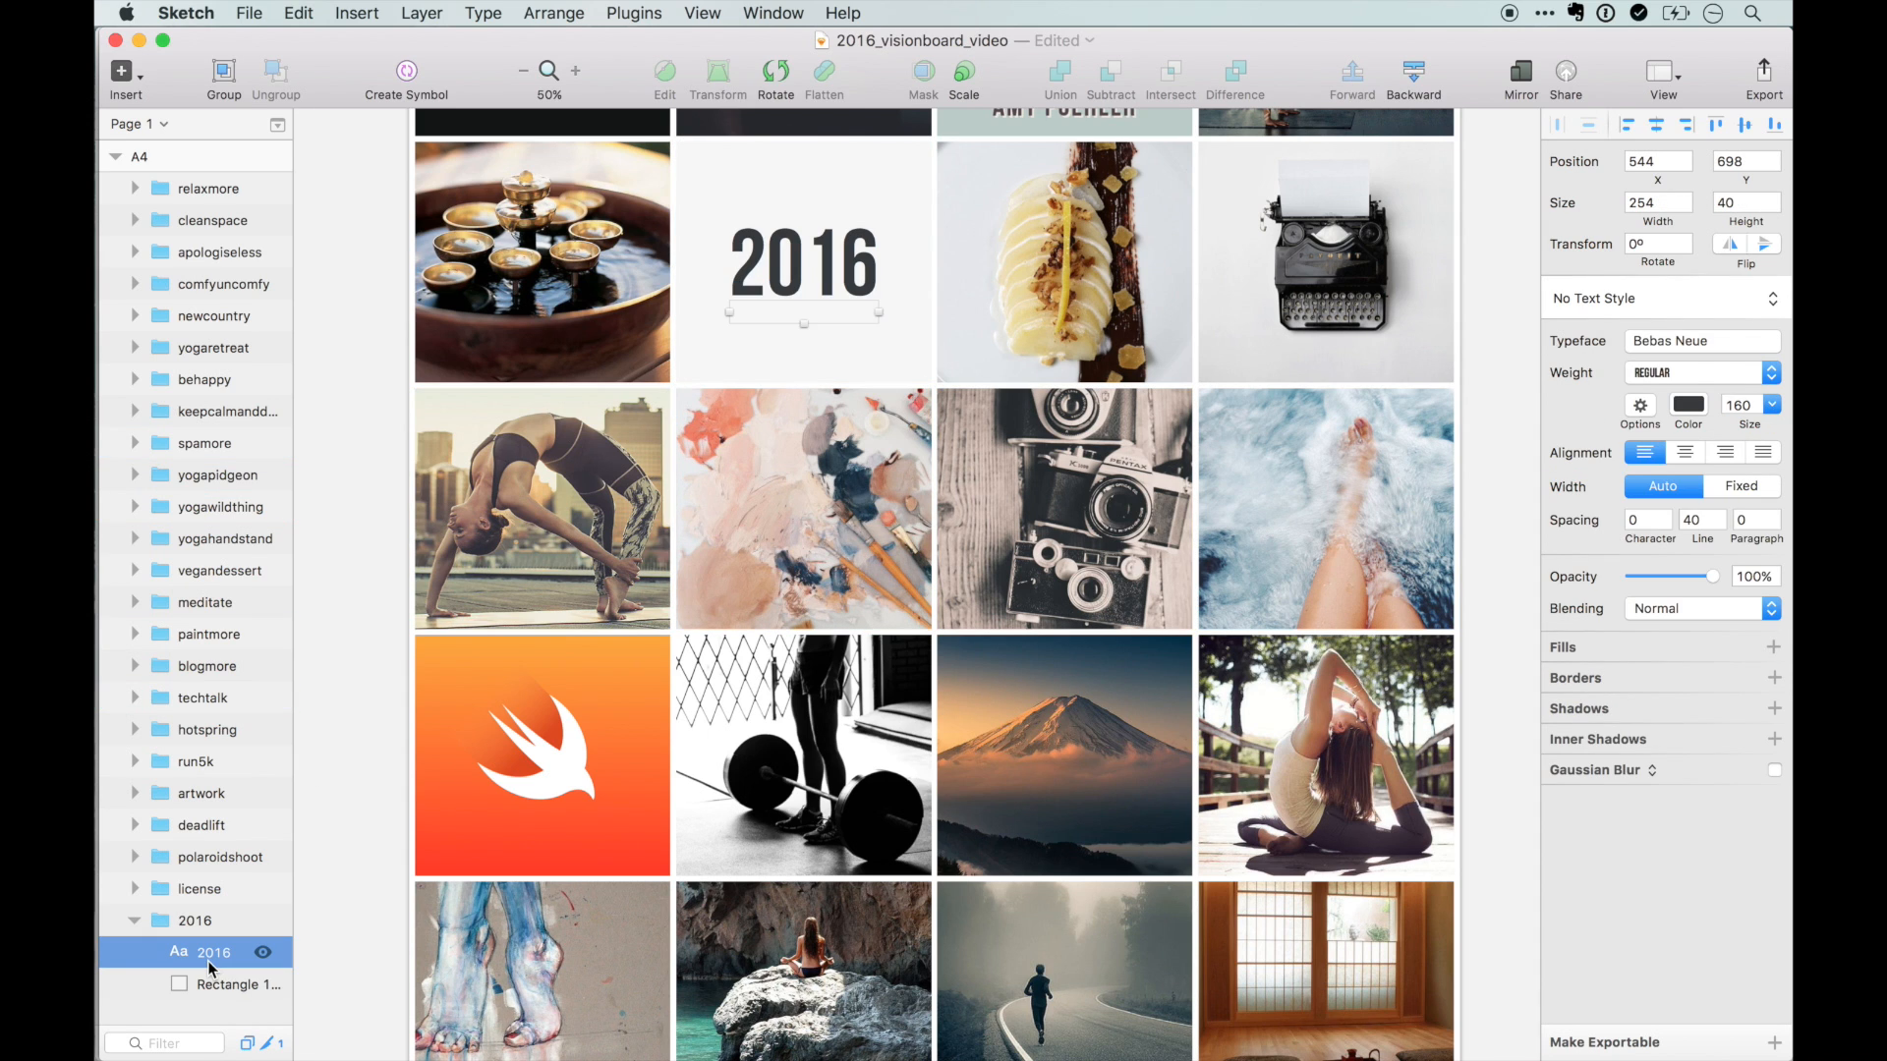
left_click(135, 920)
scroll(661, 356, "down", 5)
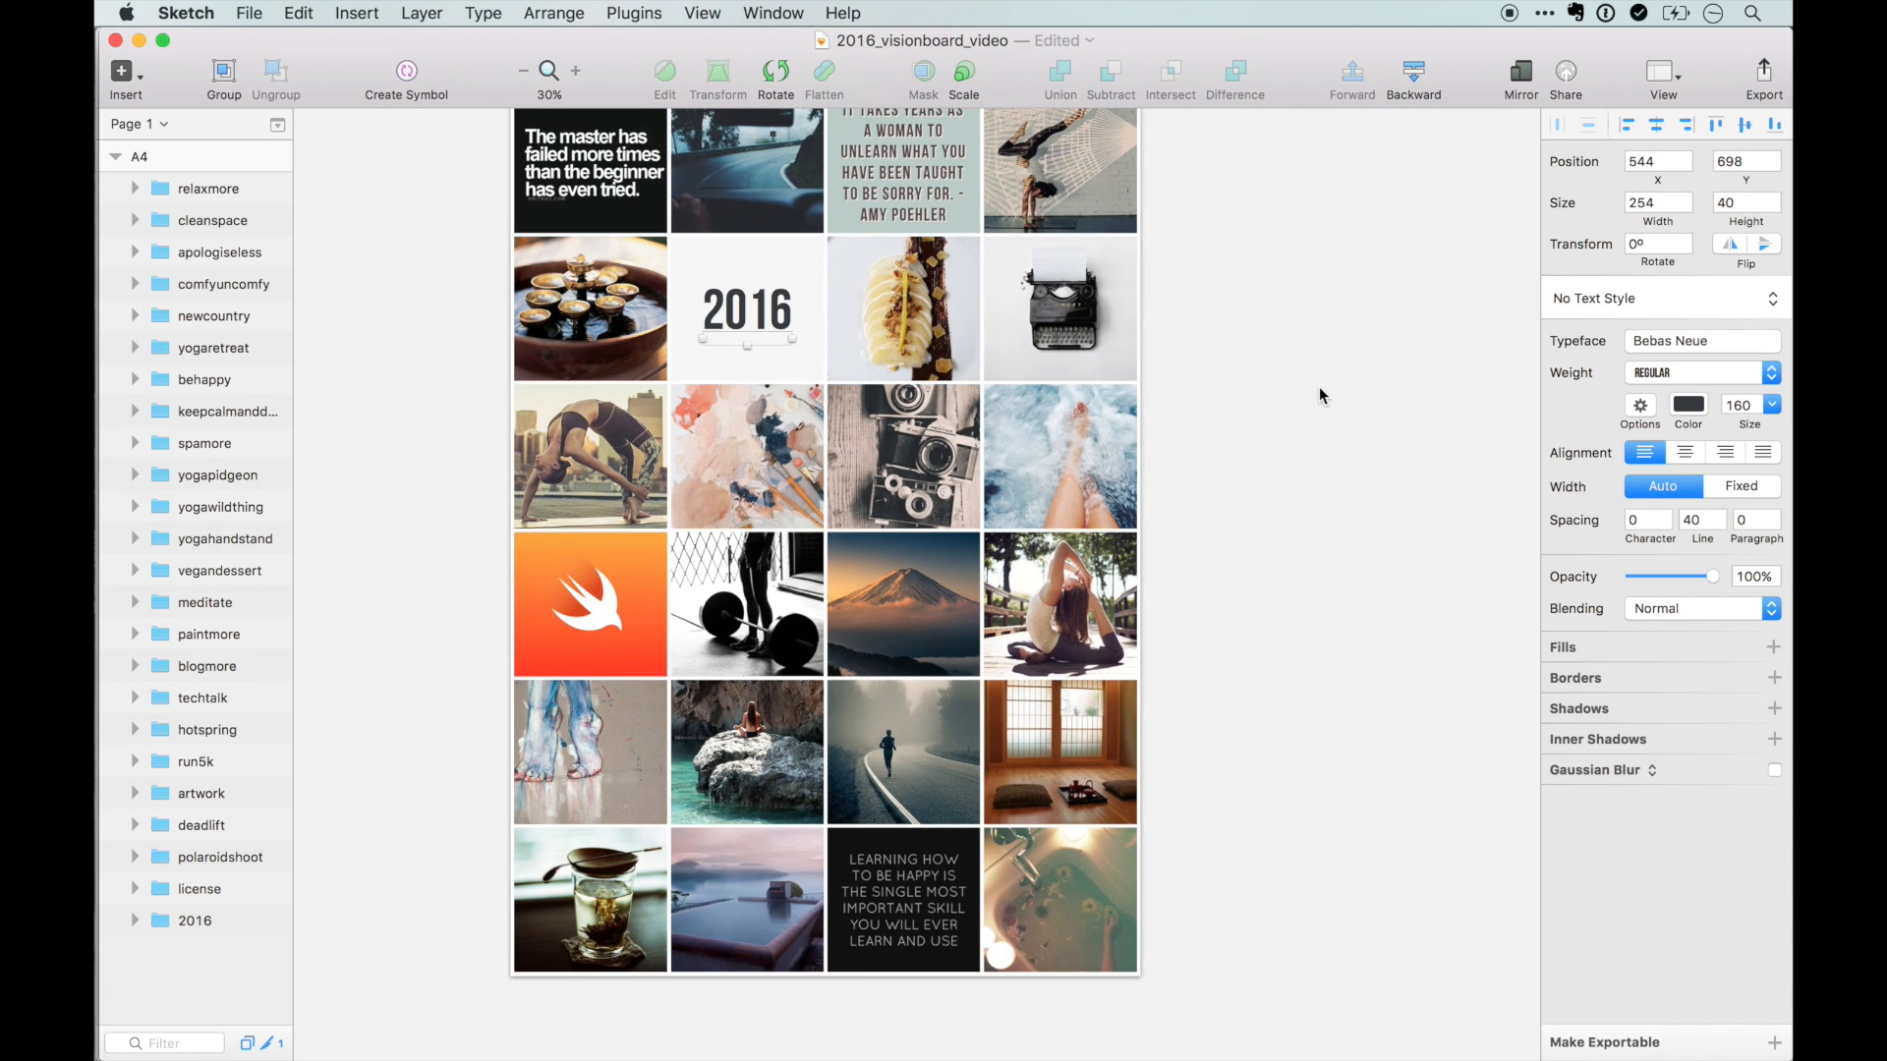
left_click(1319, 388)
scroll(1319, 387, "up", 2)
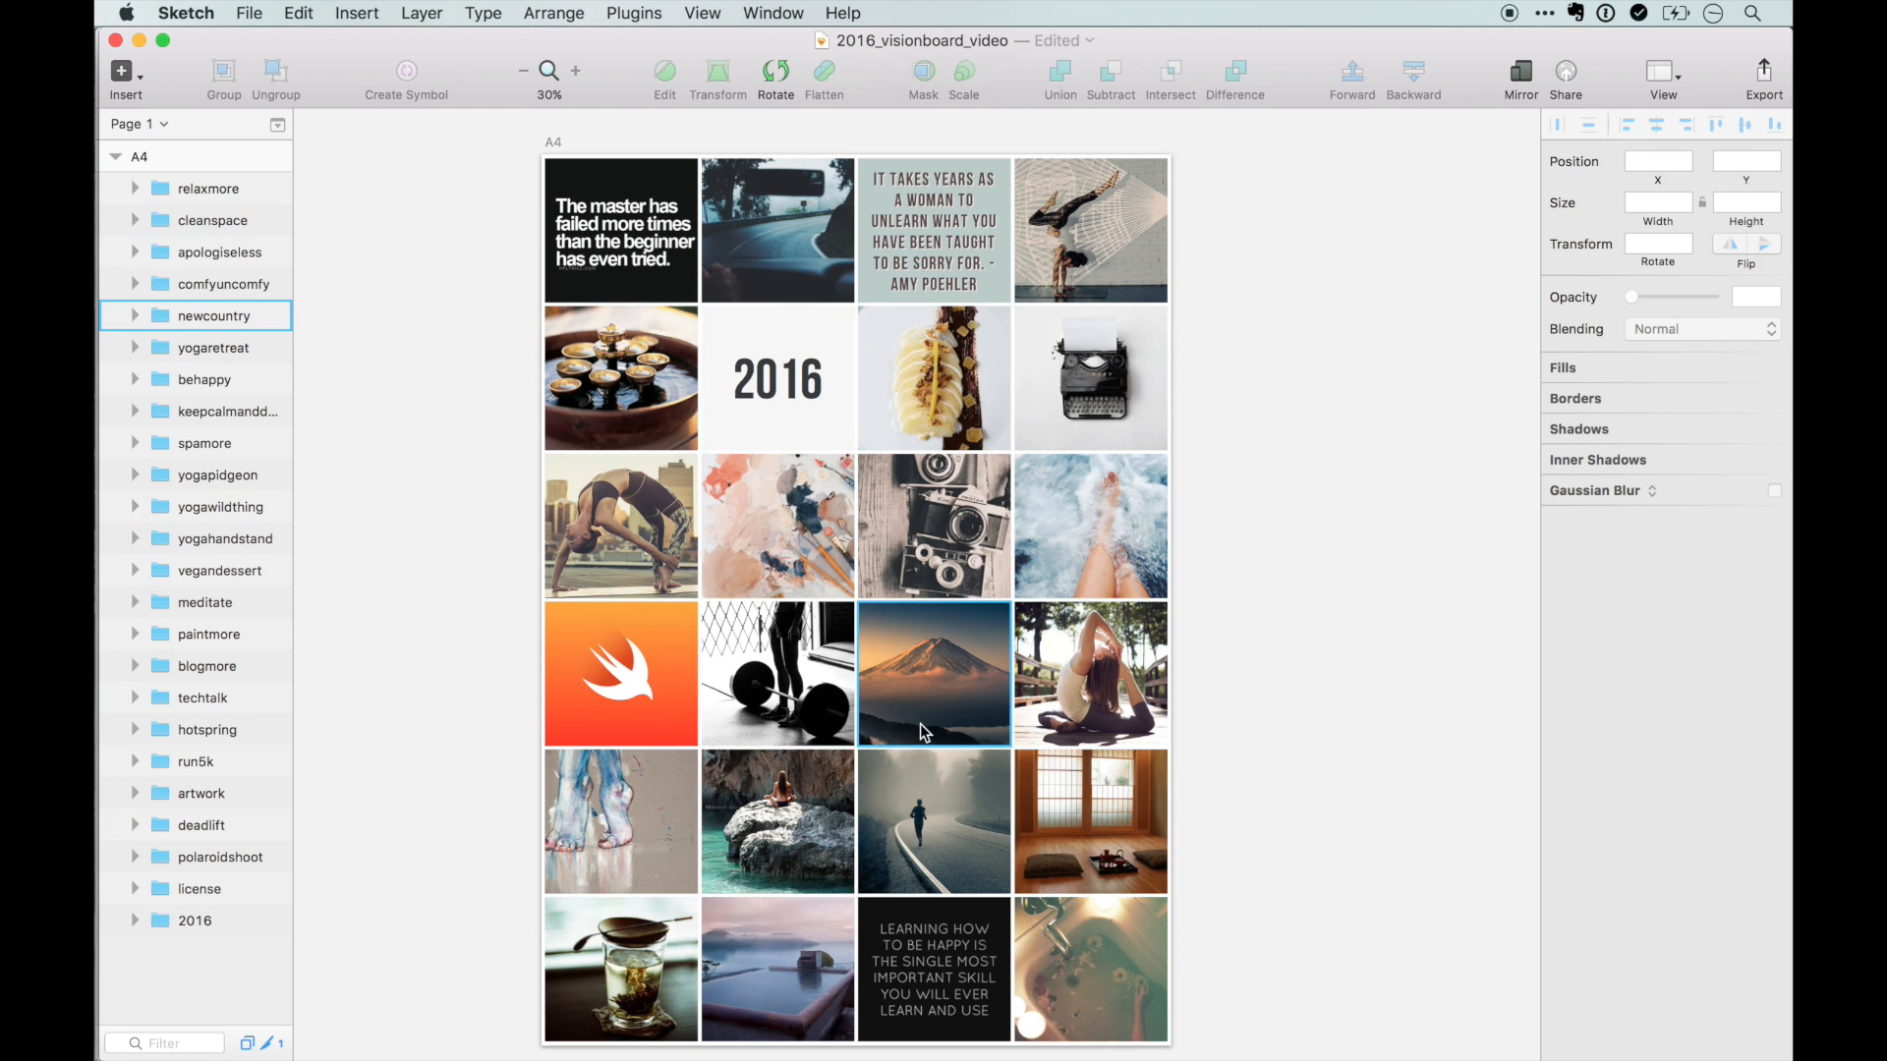
- Color-adjust the swift-og image in the techtalk group to saturation 0.51 and brightness 0.03
scroll(919, 723, "down", 2)
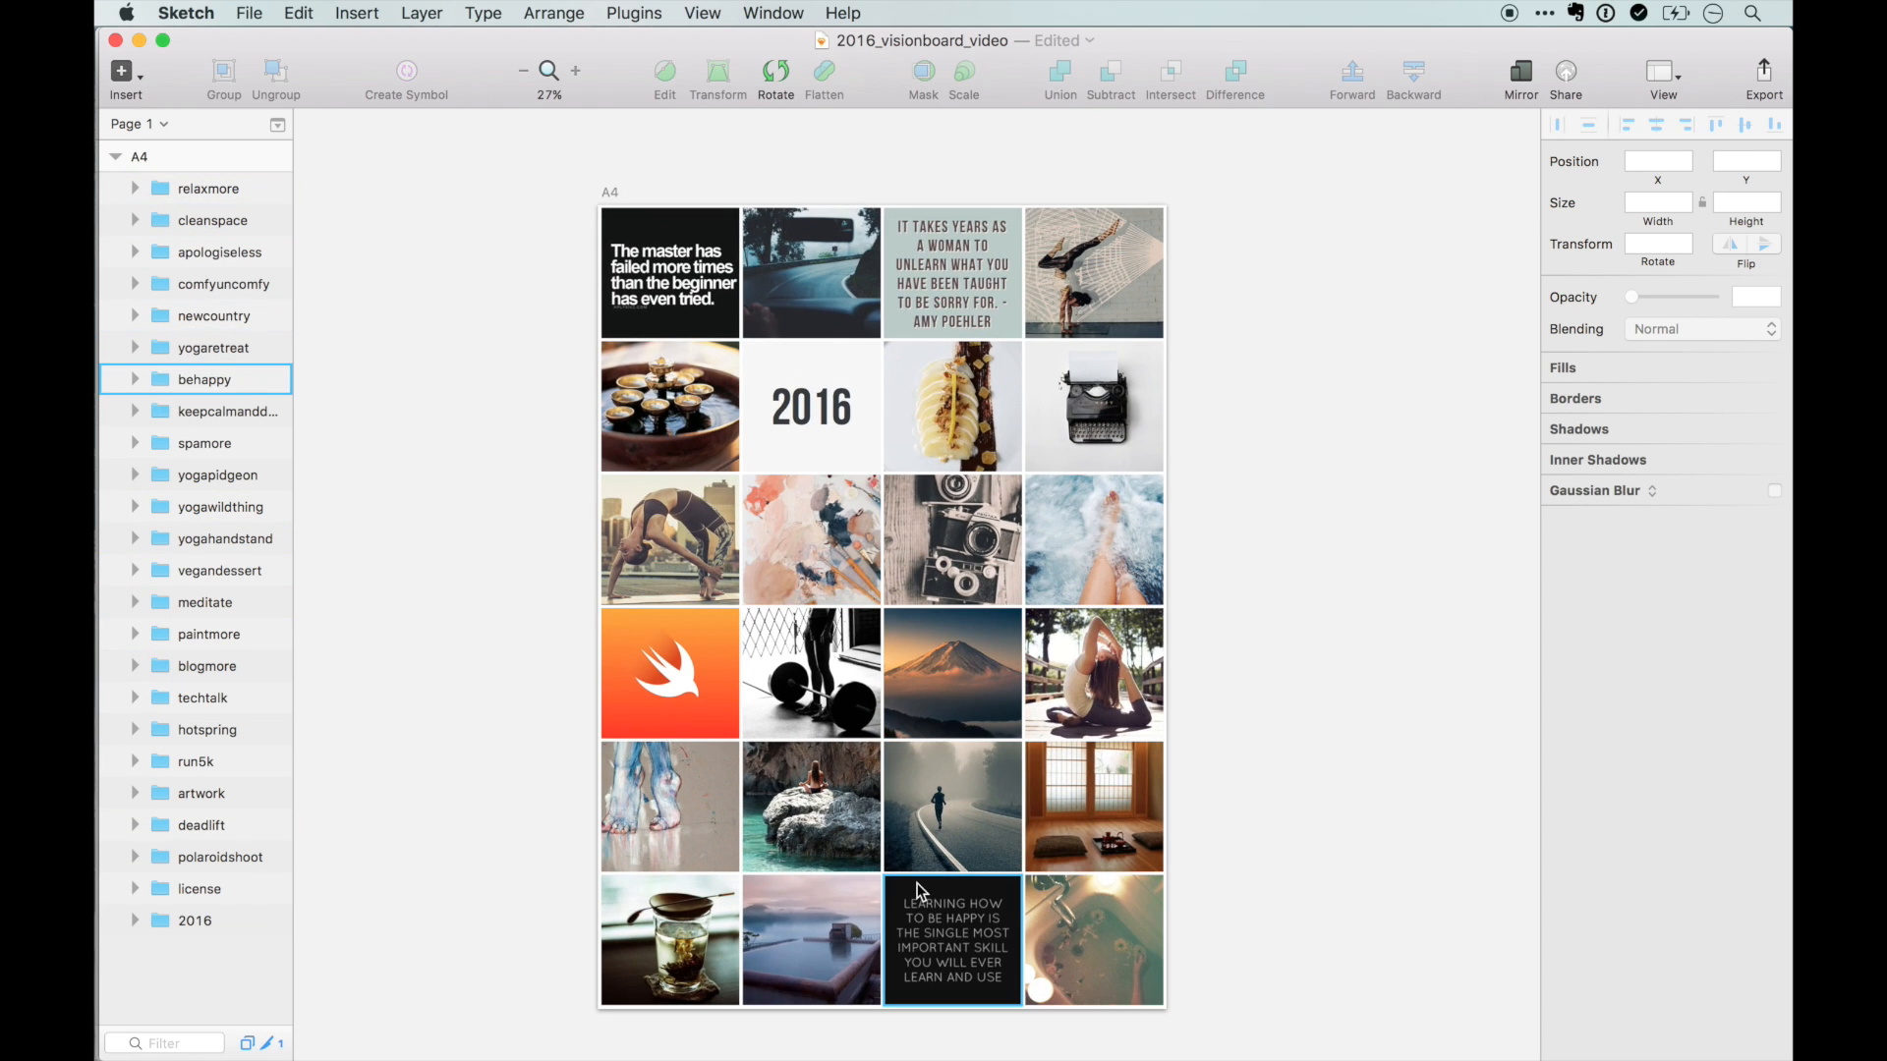
left_click(678, 669)
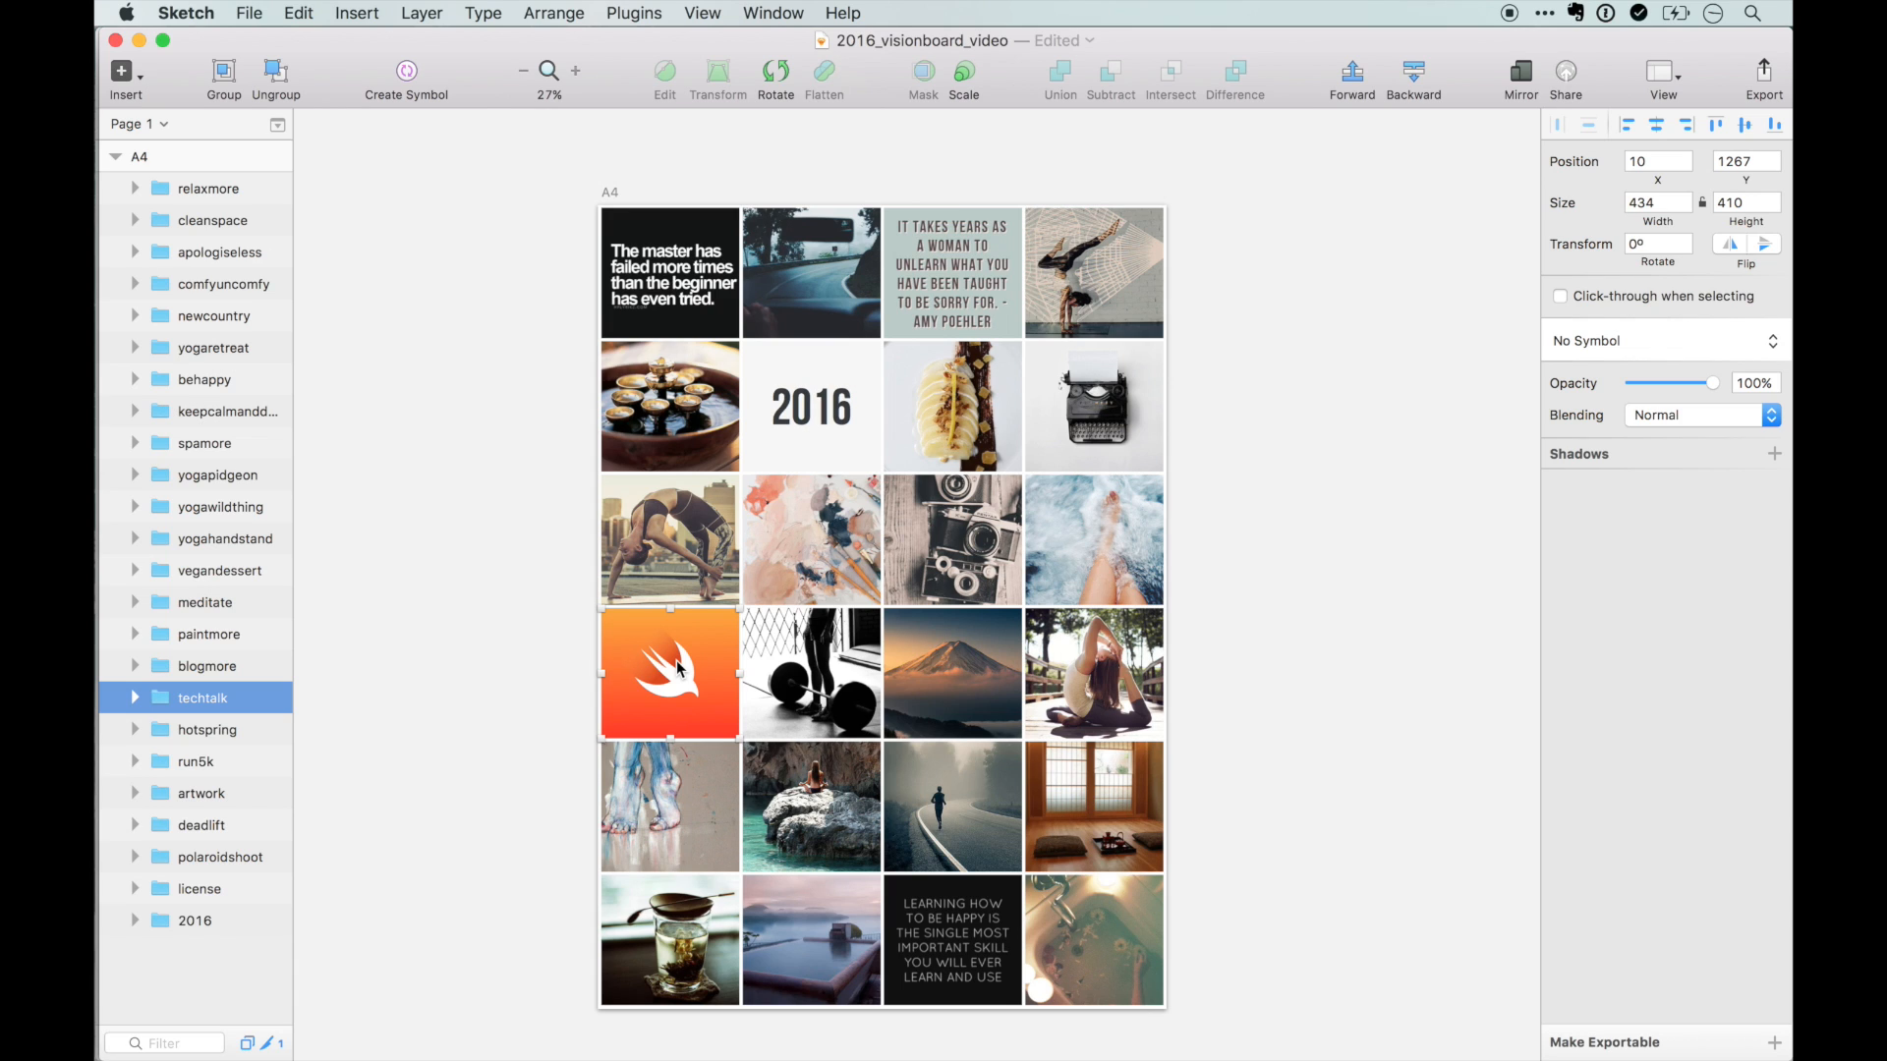
left_click(136, 700)
left_click(208, 737)
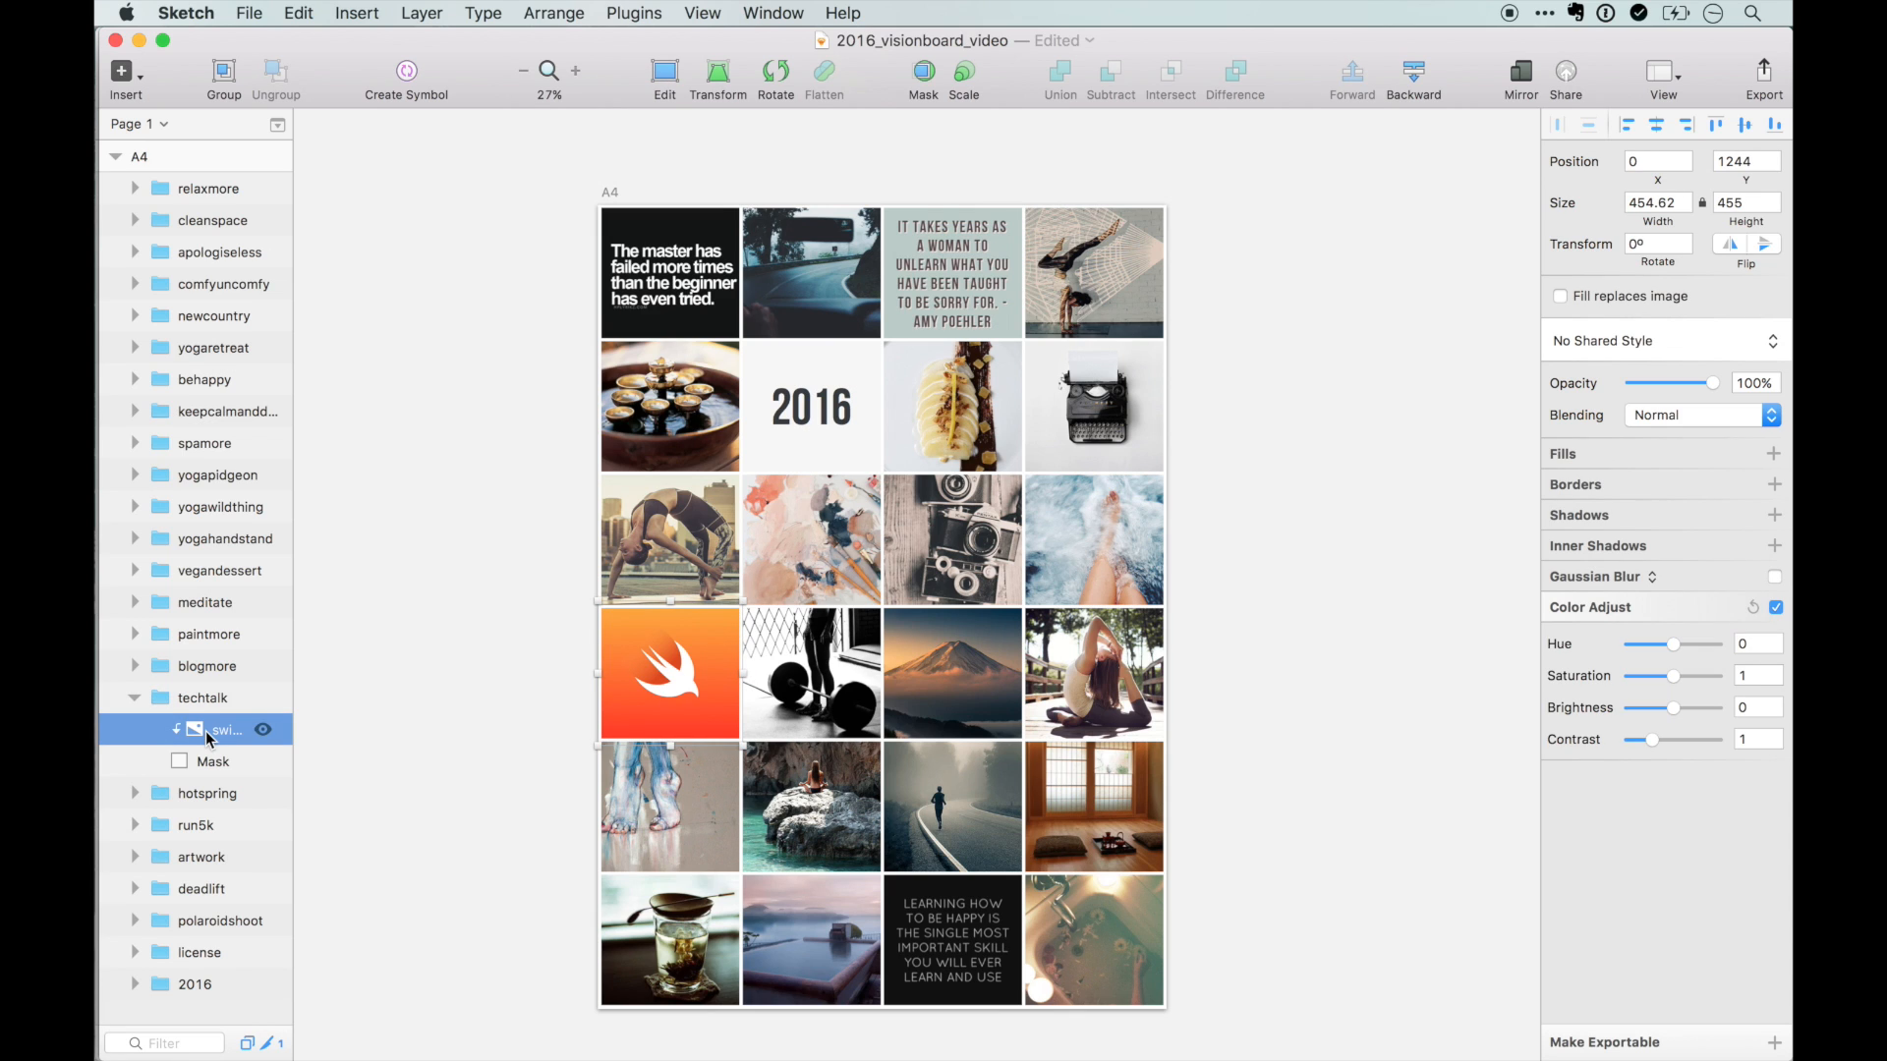
left_click(1776, 608)
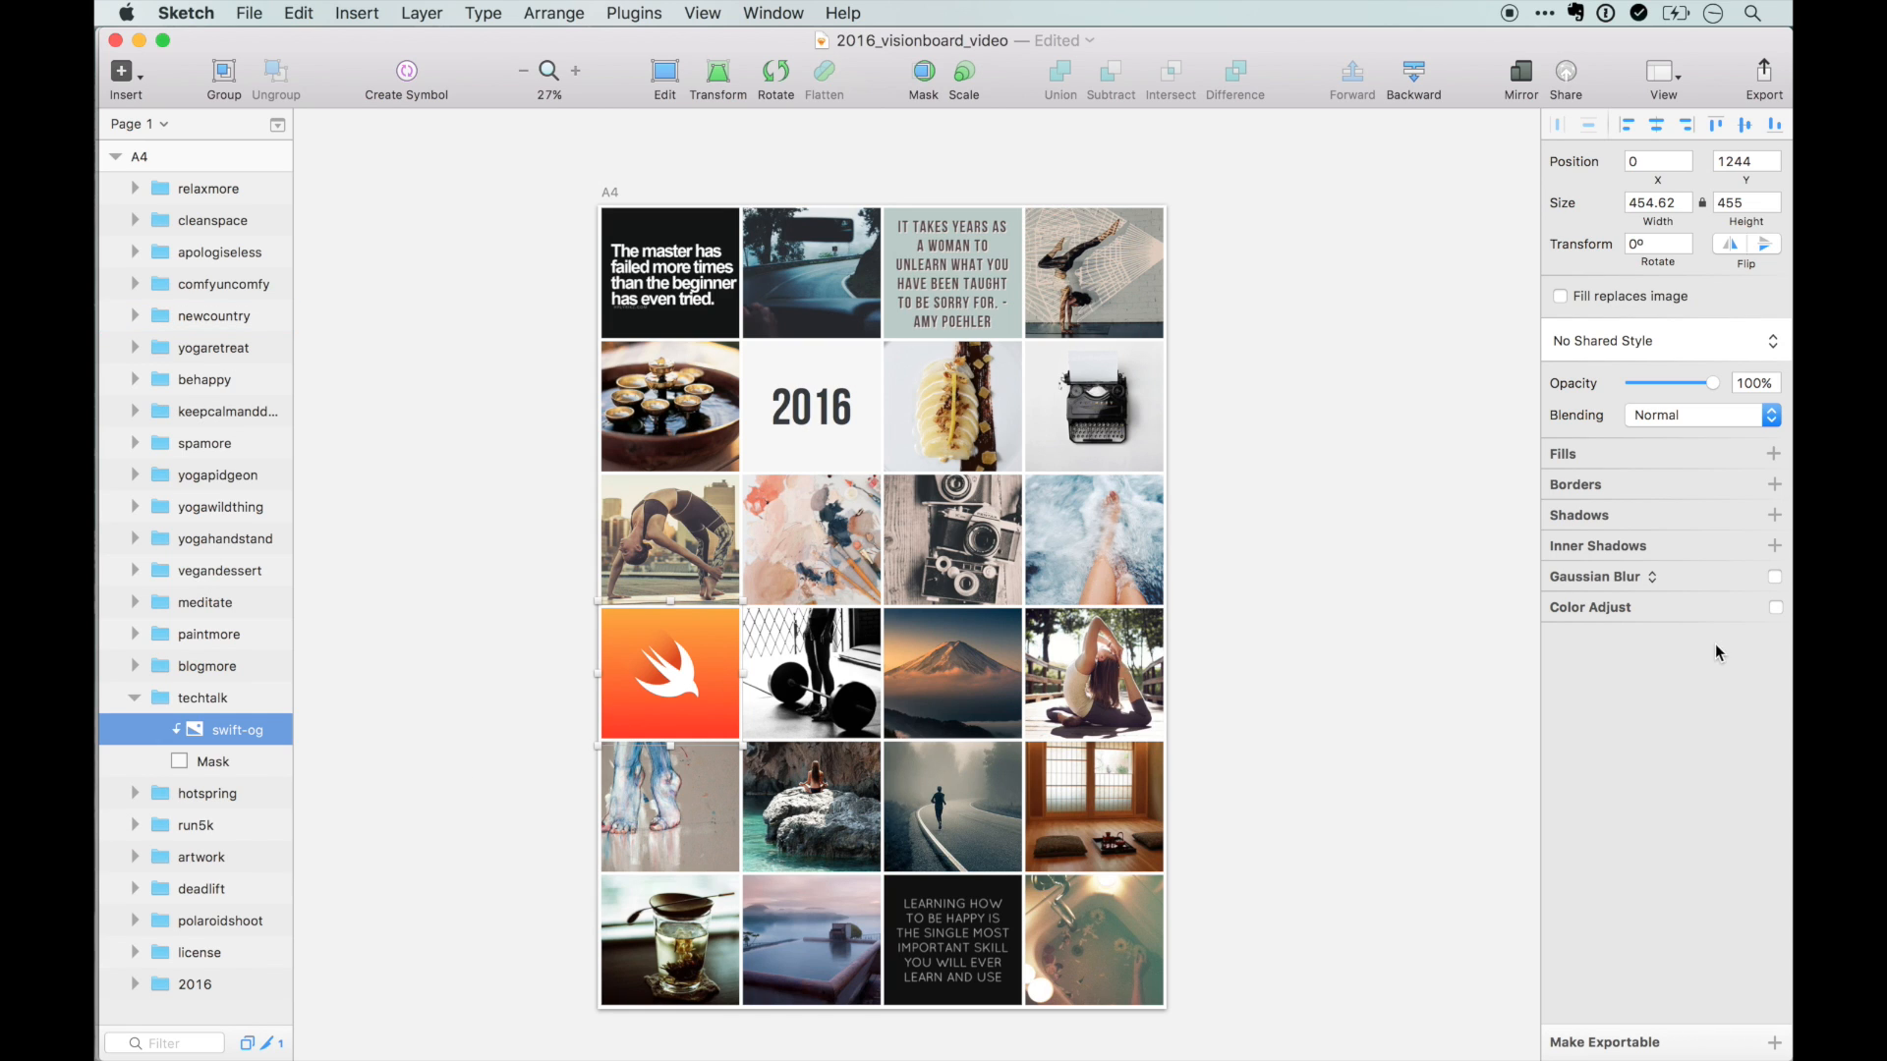
left_click(1776, 609)
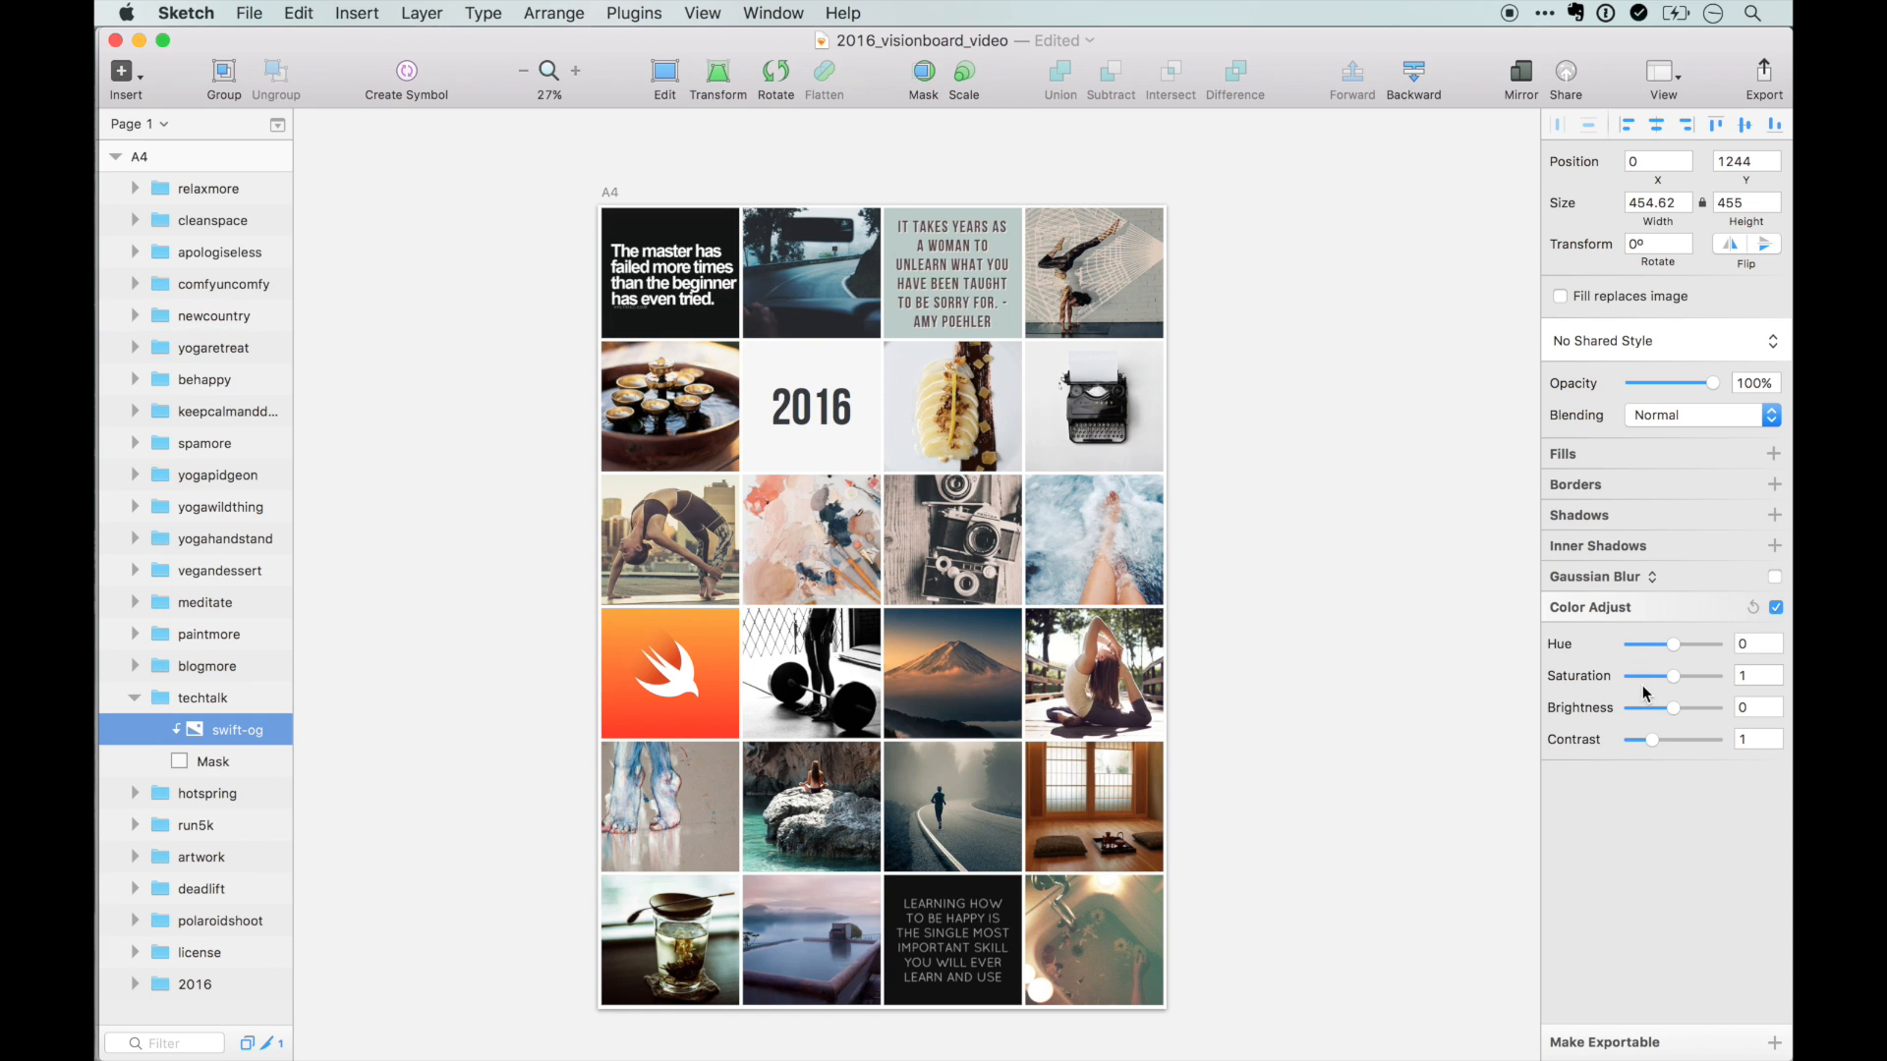
mouse_move(1681, 685)
left_mouse_down()
mouse_move(1661, 685)
mouse_move(1677, 717)
left_mouse_up()
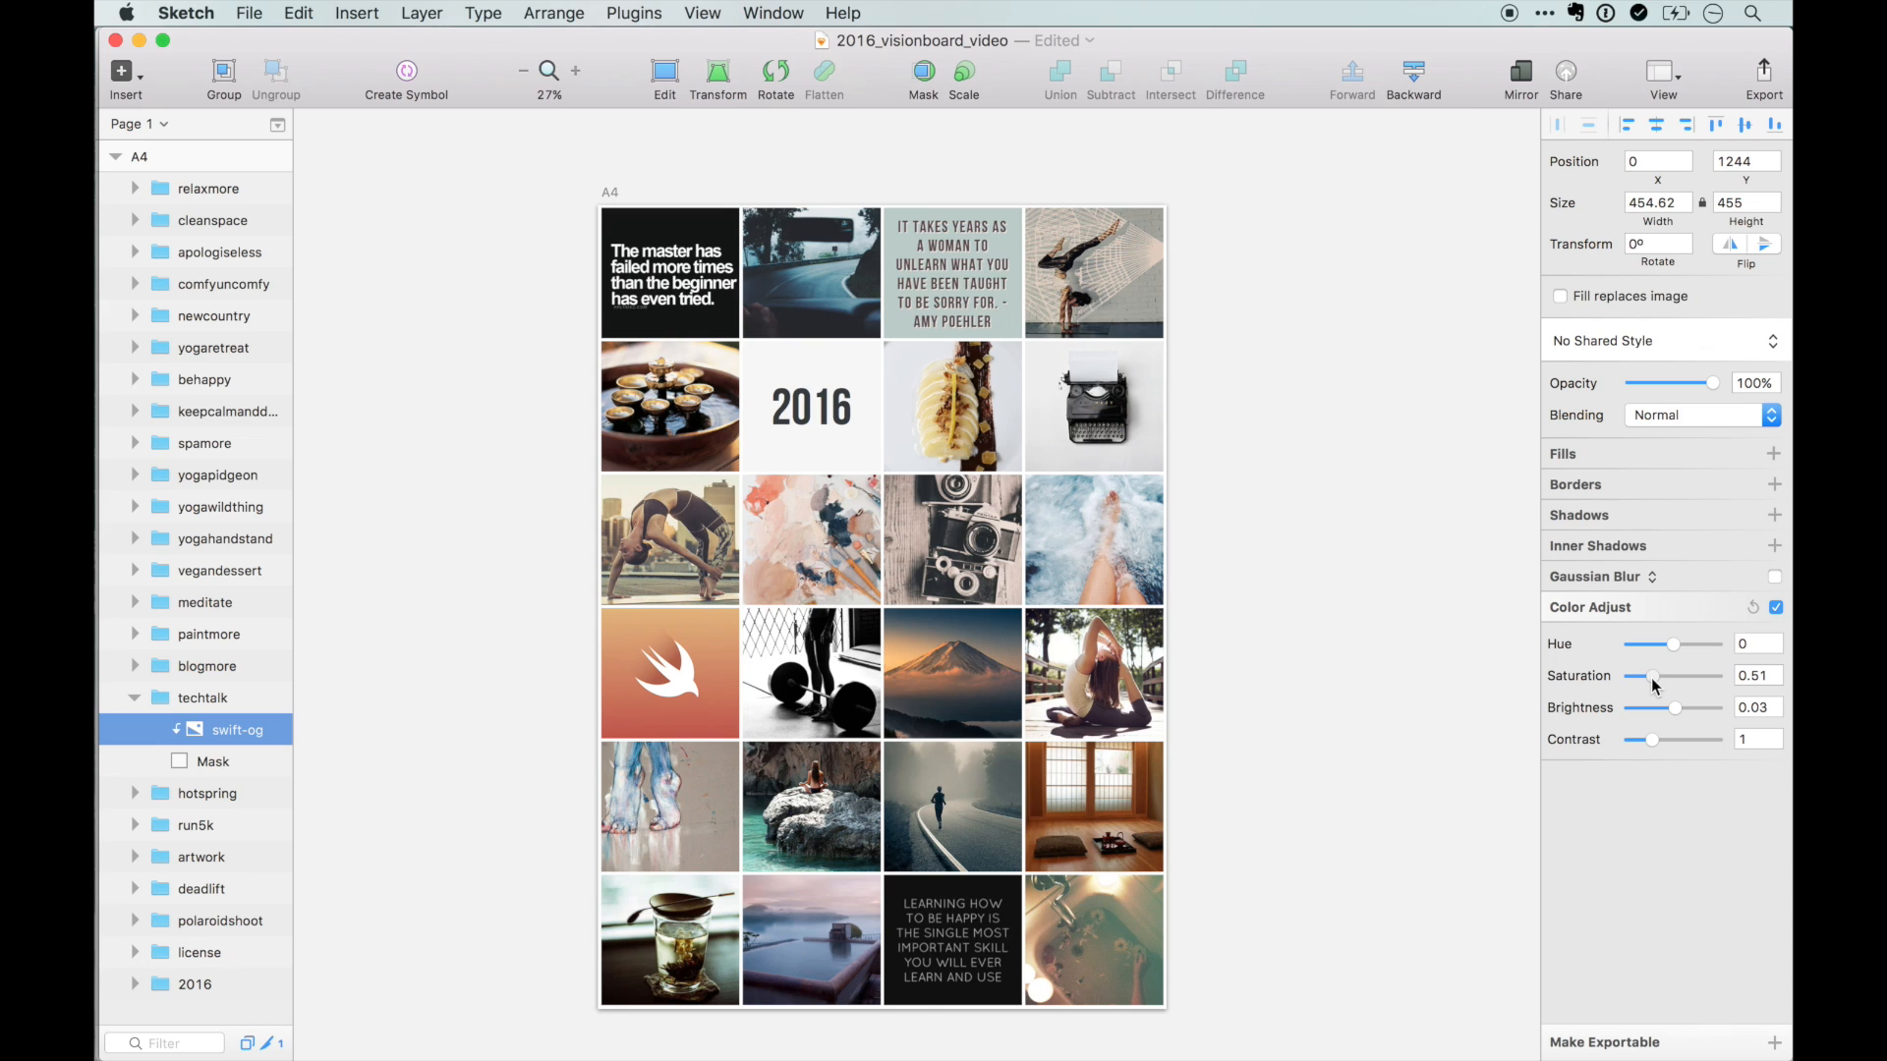
left_click(1428, 758)
left_click(135, 698)
scroll(525, 737, "down", 2)
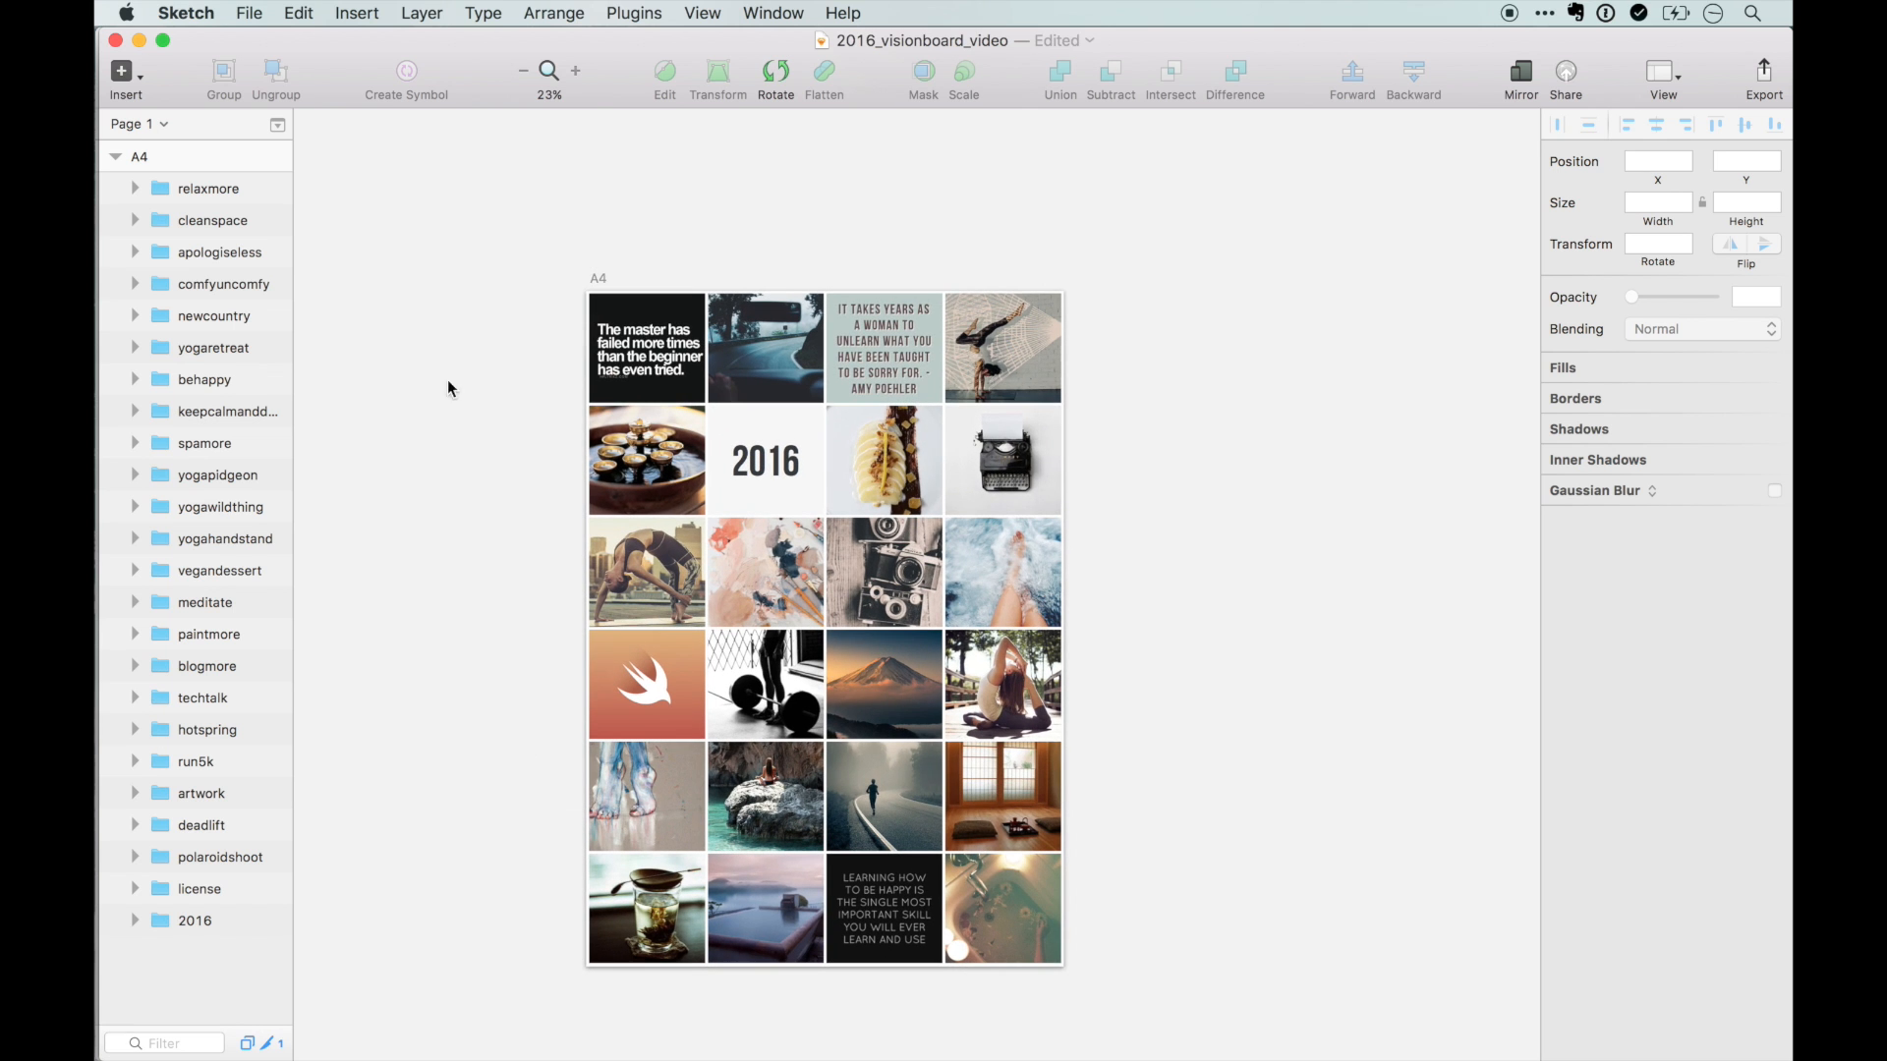
scroll(435, 633, "left", 1)
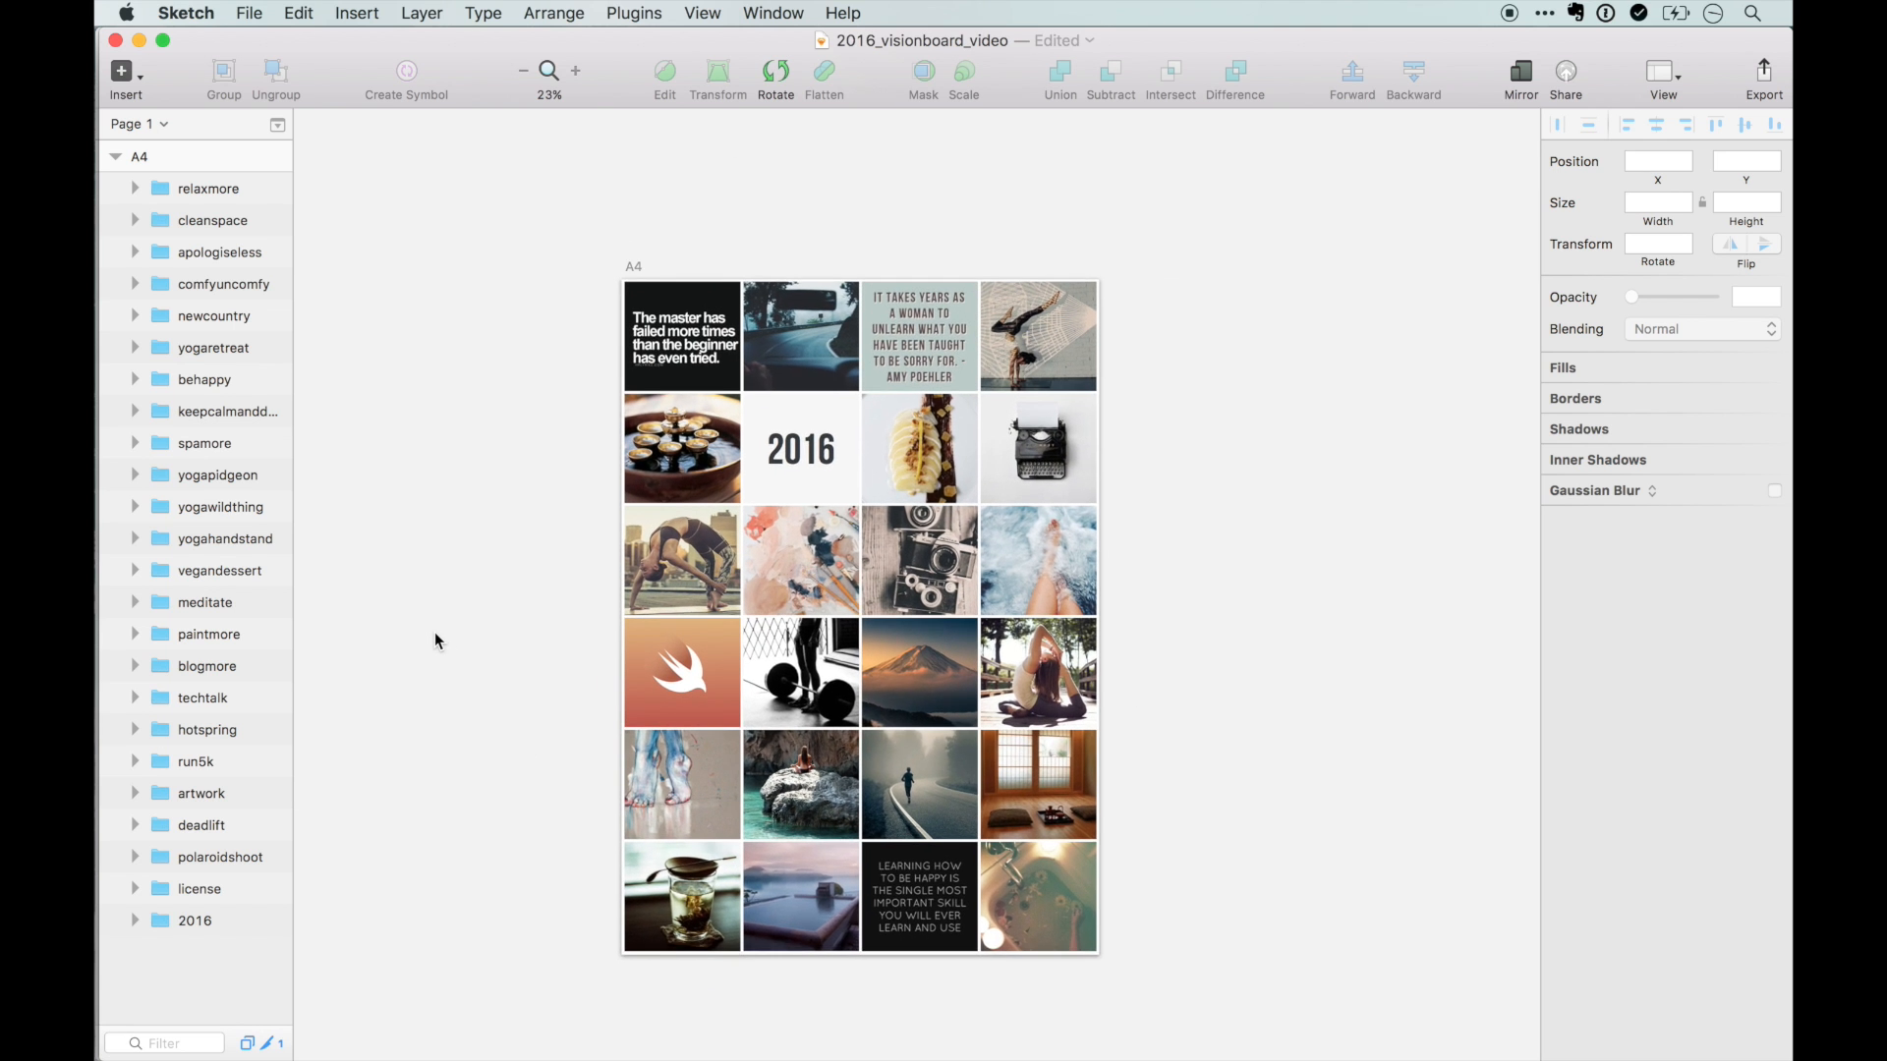
scroll(434, 632, "up", 5)
scroll(434, 633, "down", 3)
scroll(435, 640, "down", 1)
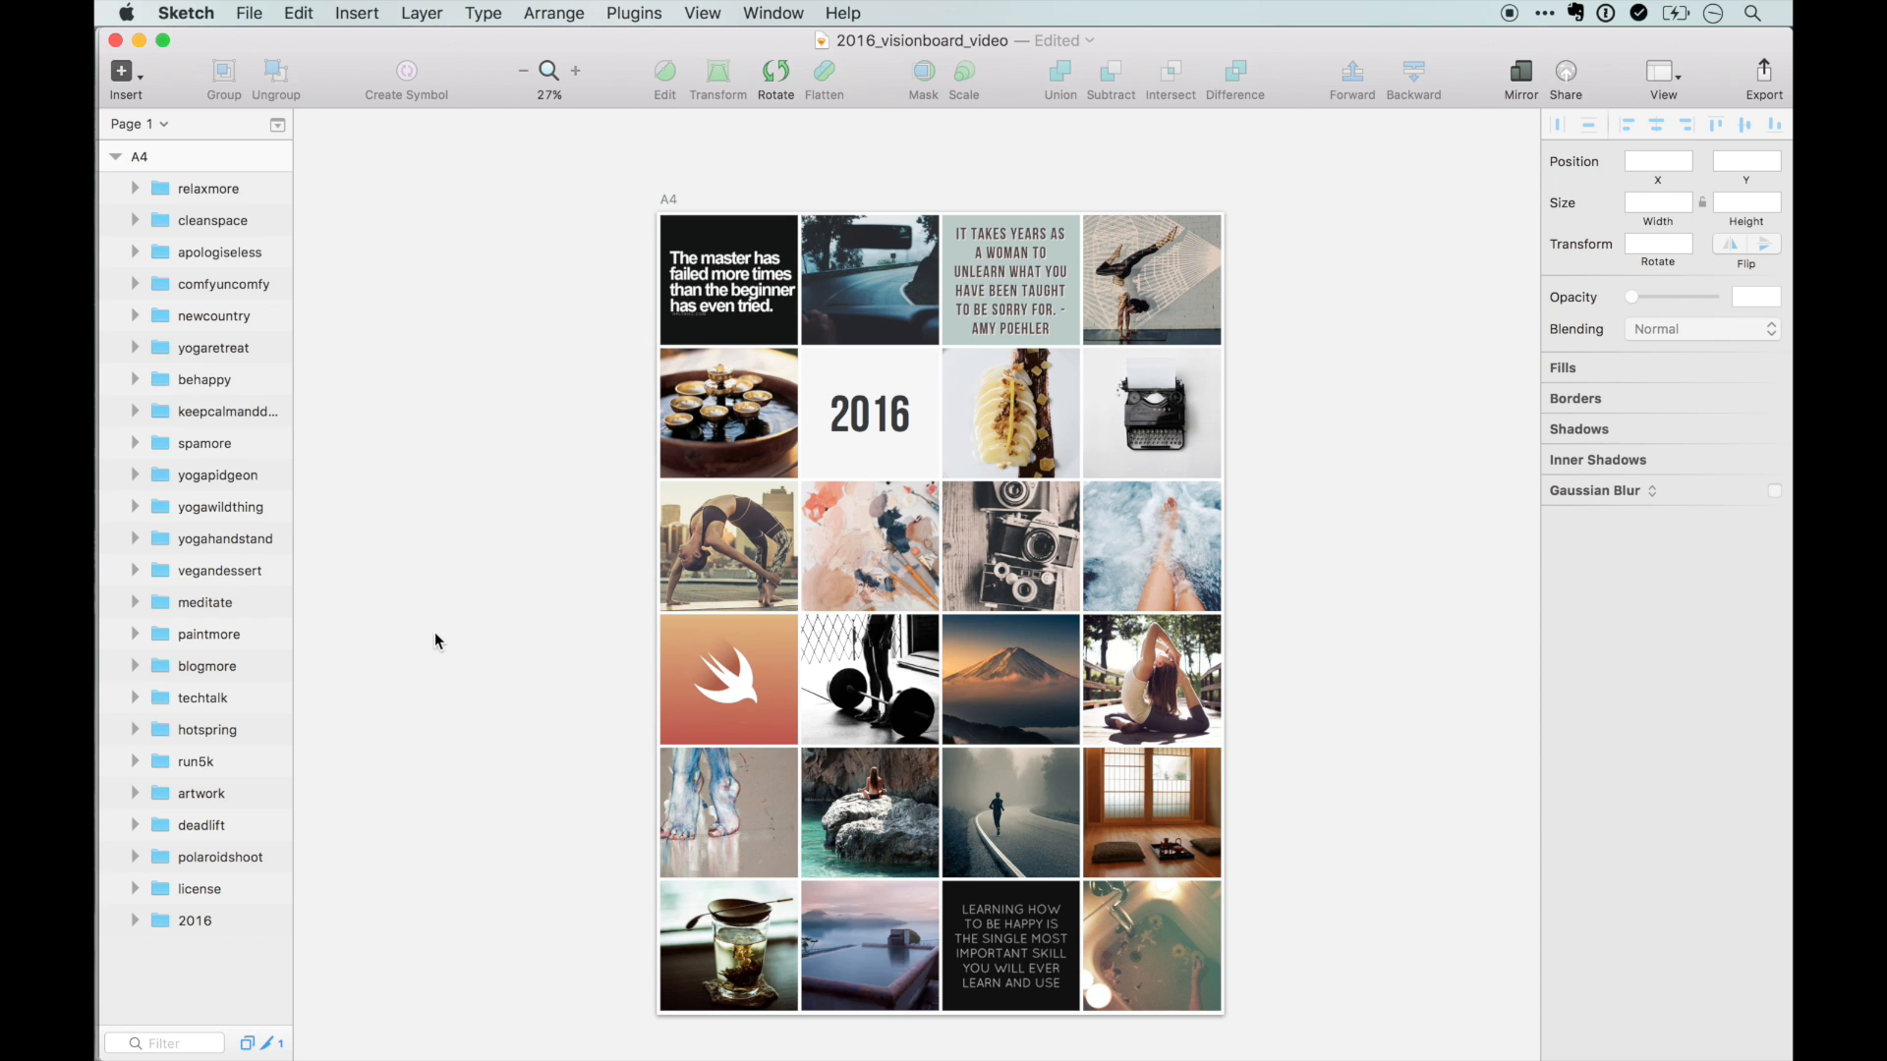
scroll(494, 789, "right", 1)
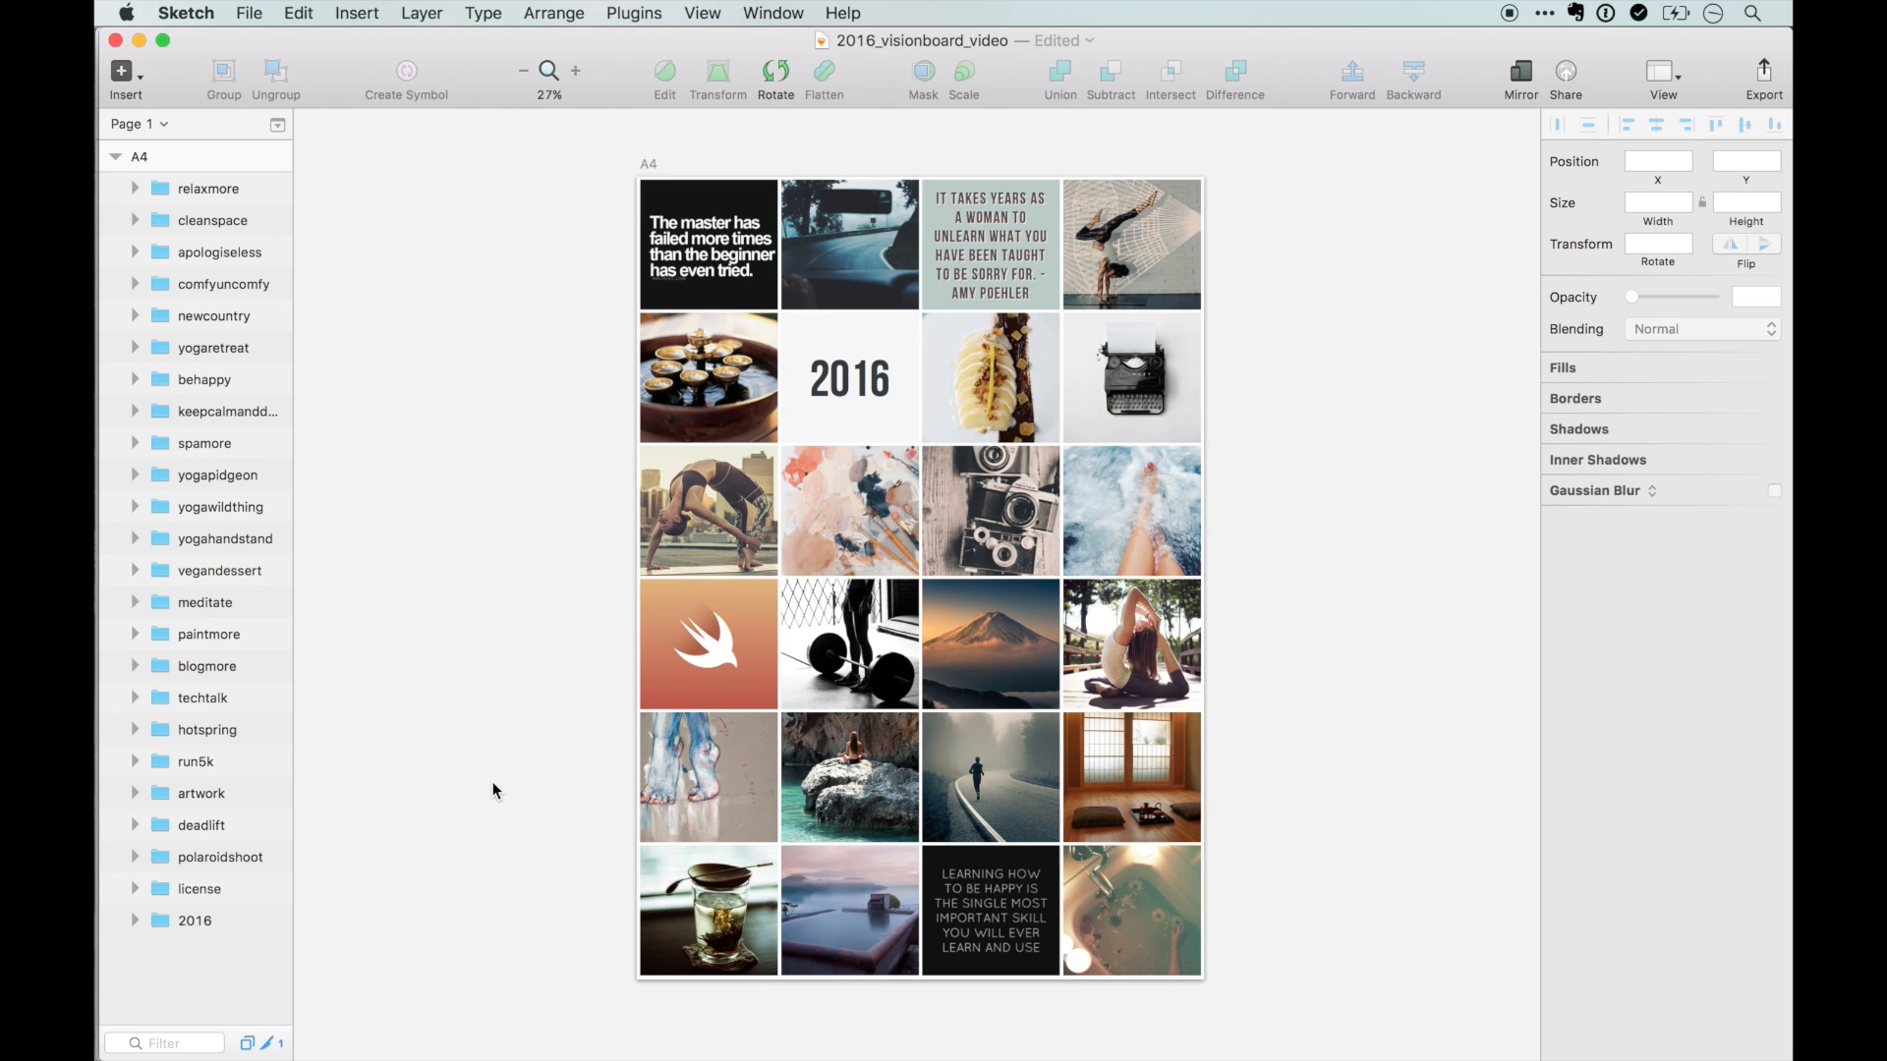
- Rename the A4 artboard as 2016
left_click(138, 154)
double_click(139, 156)
type("20")
key("BackSpace")
key("BackSpace")
type("2016")
key("Return")
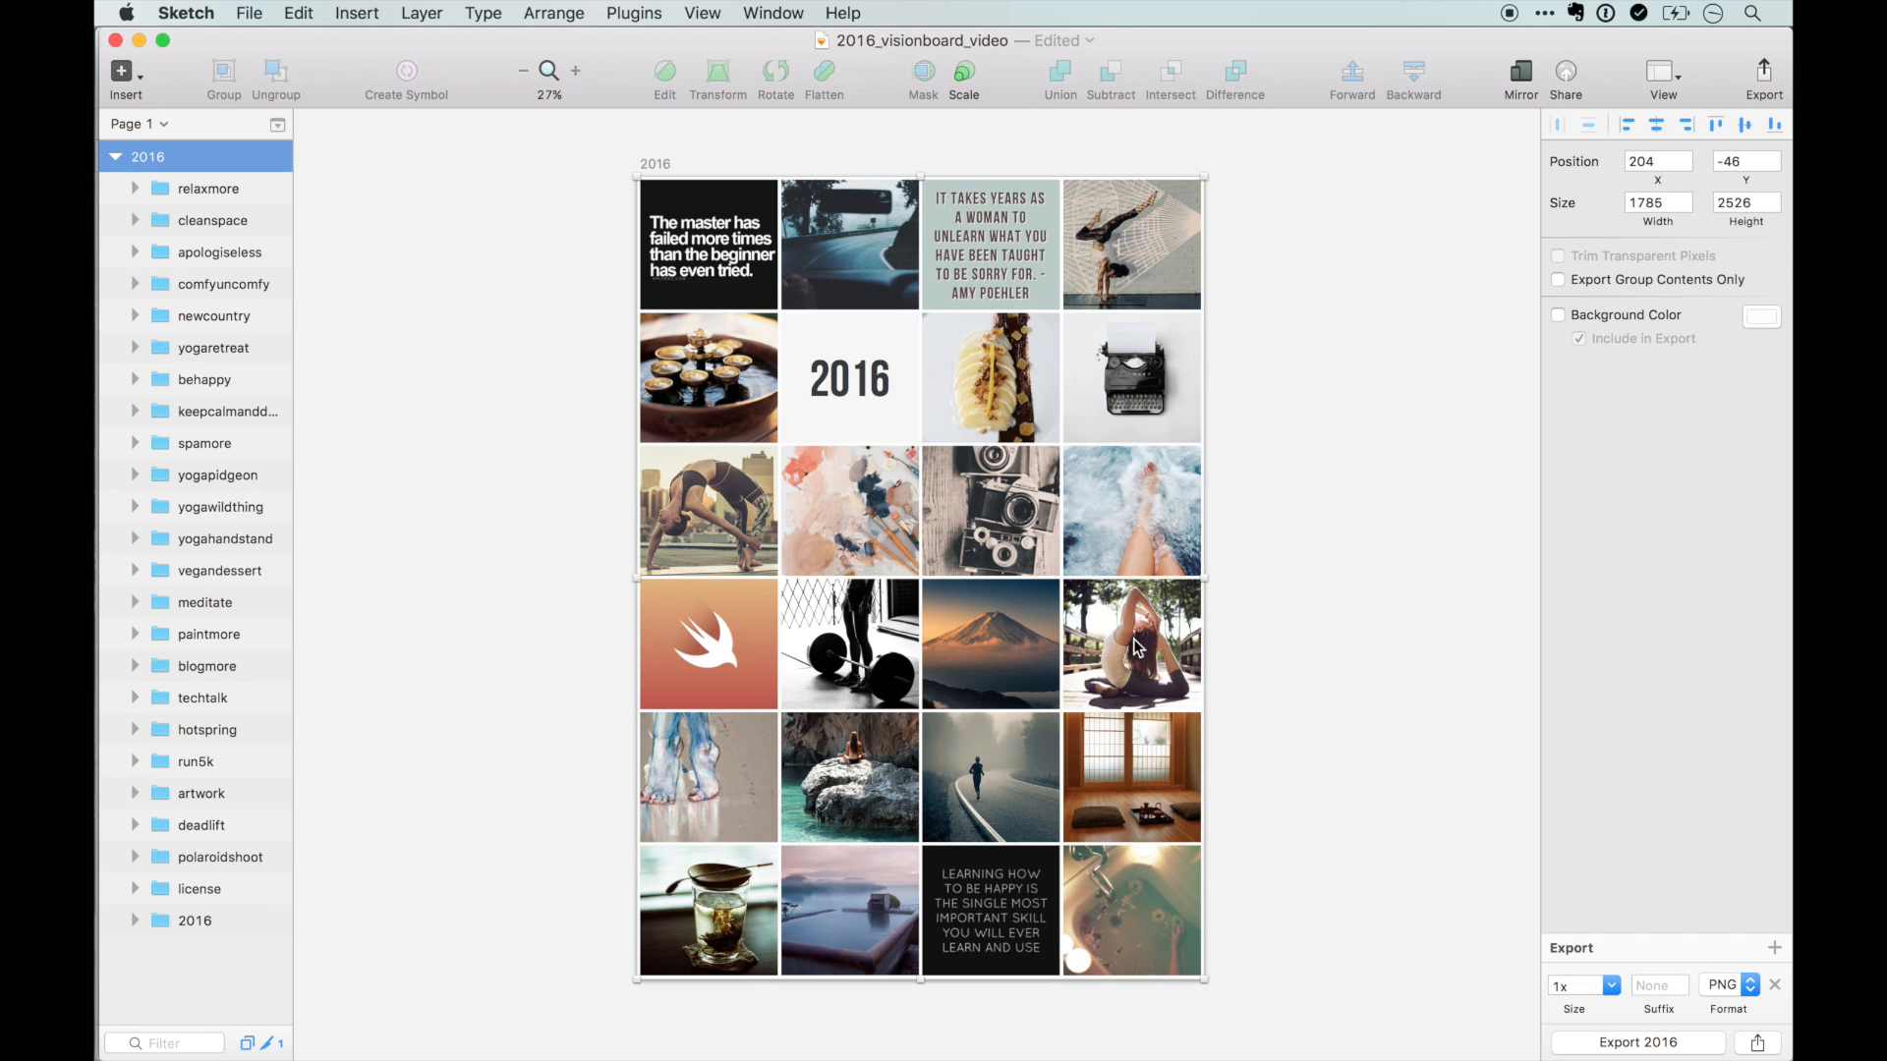
- Export the 2016 artboard as a 1x PNG to the Desktop and preview the exported 2016.png in Finder
left_click(1634, 1042)
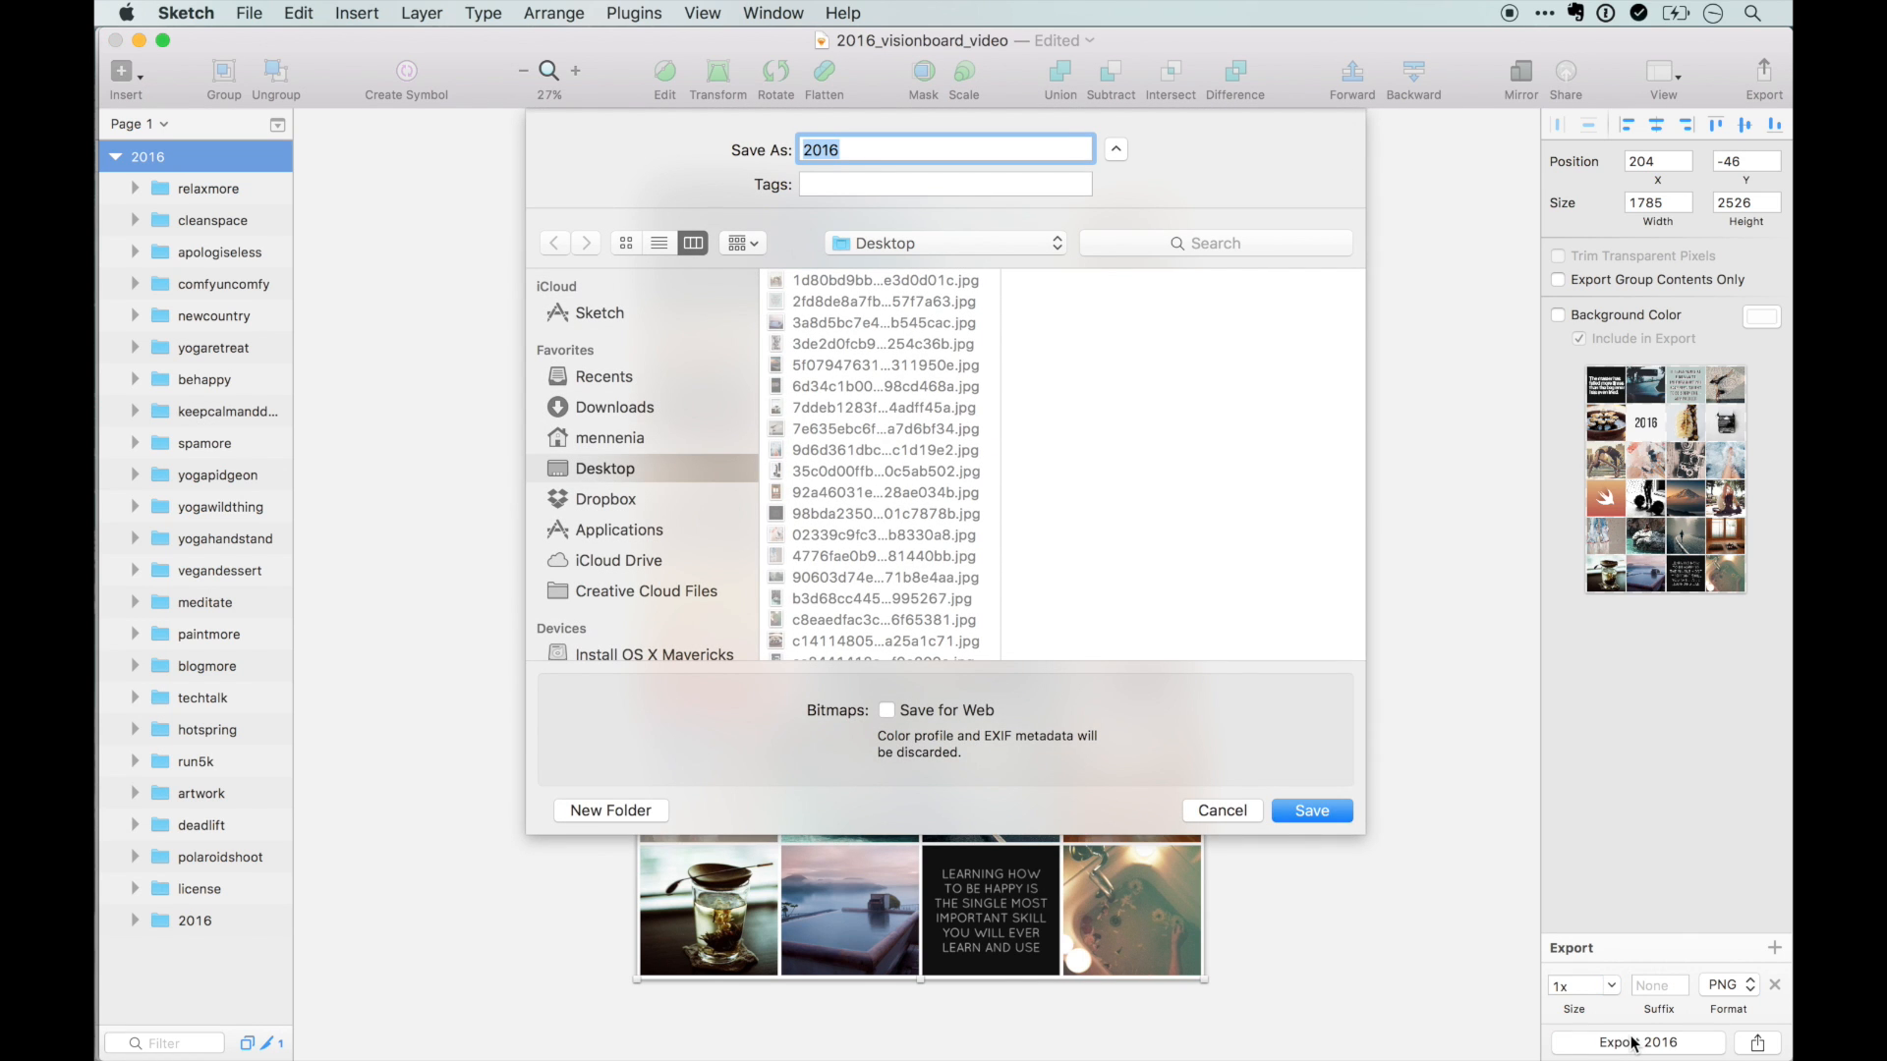
key("Return")
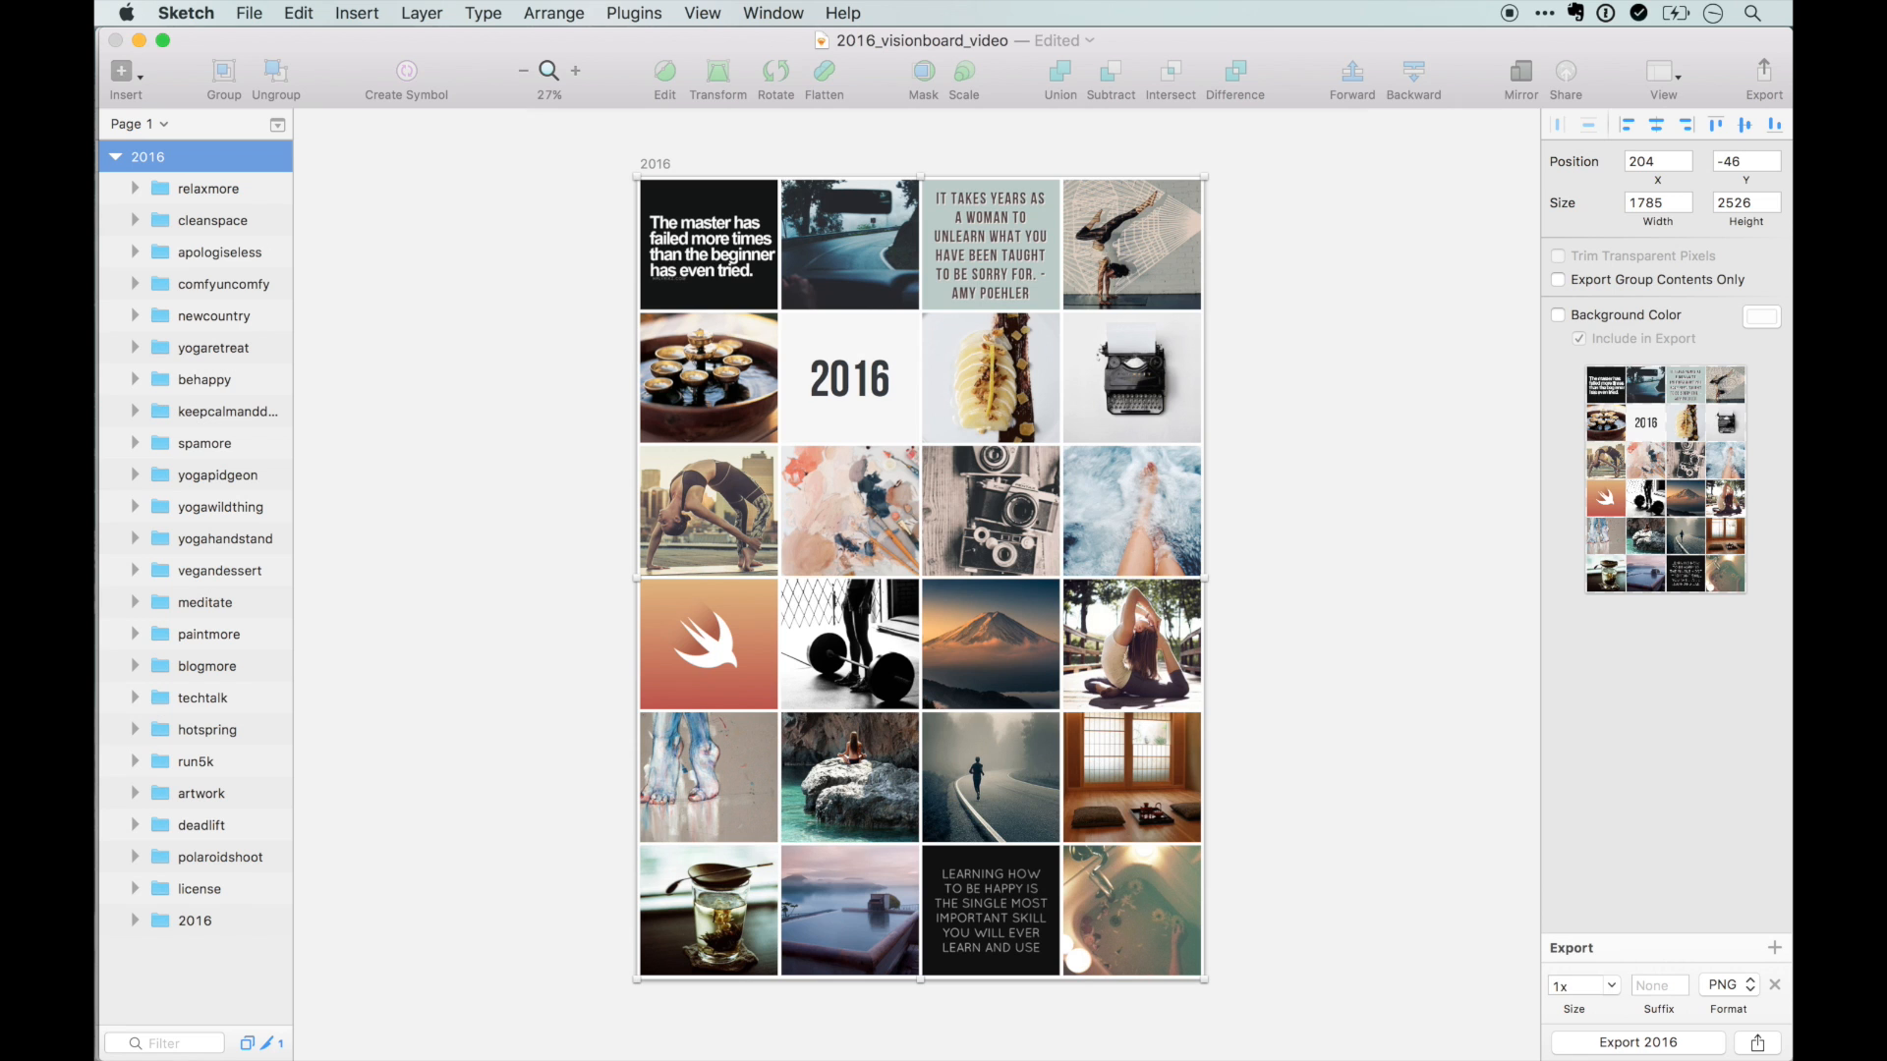
key("super+h")
left_click_drag(1710, 63, 1258, 587)
key("space")
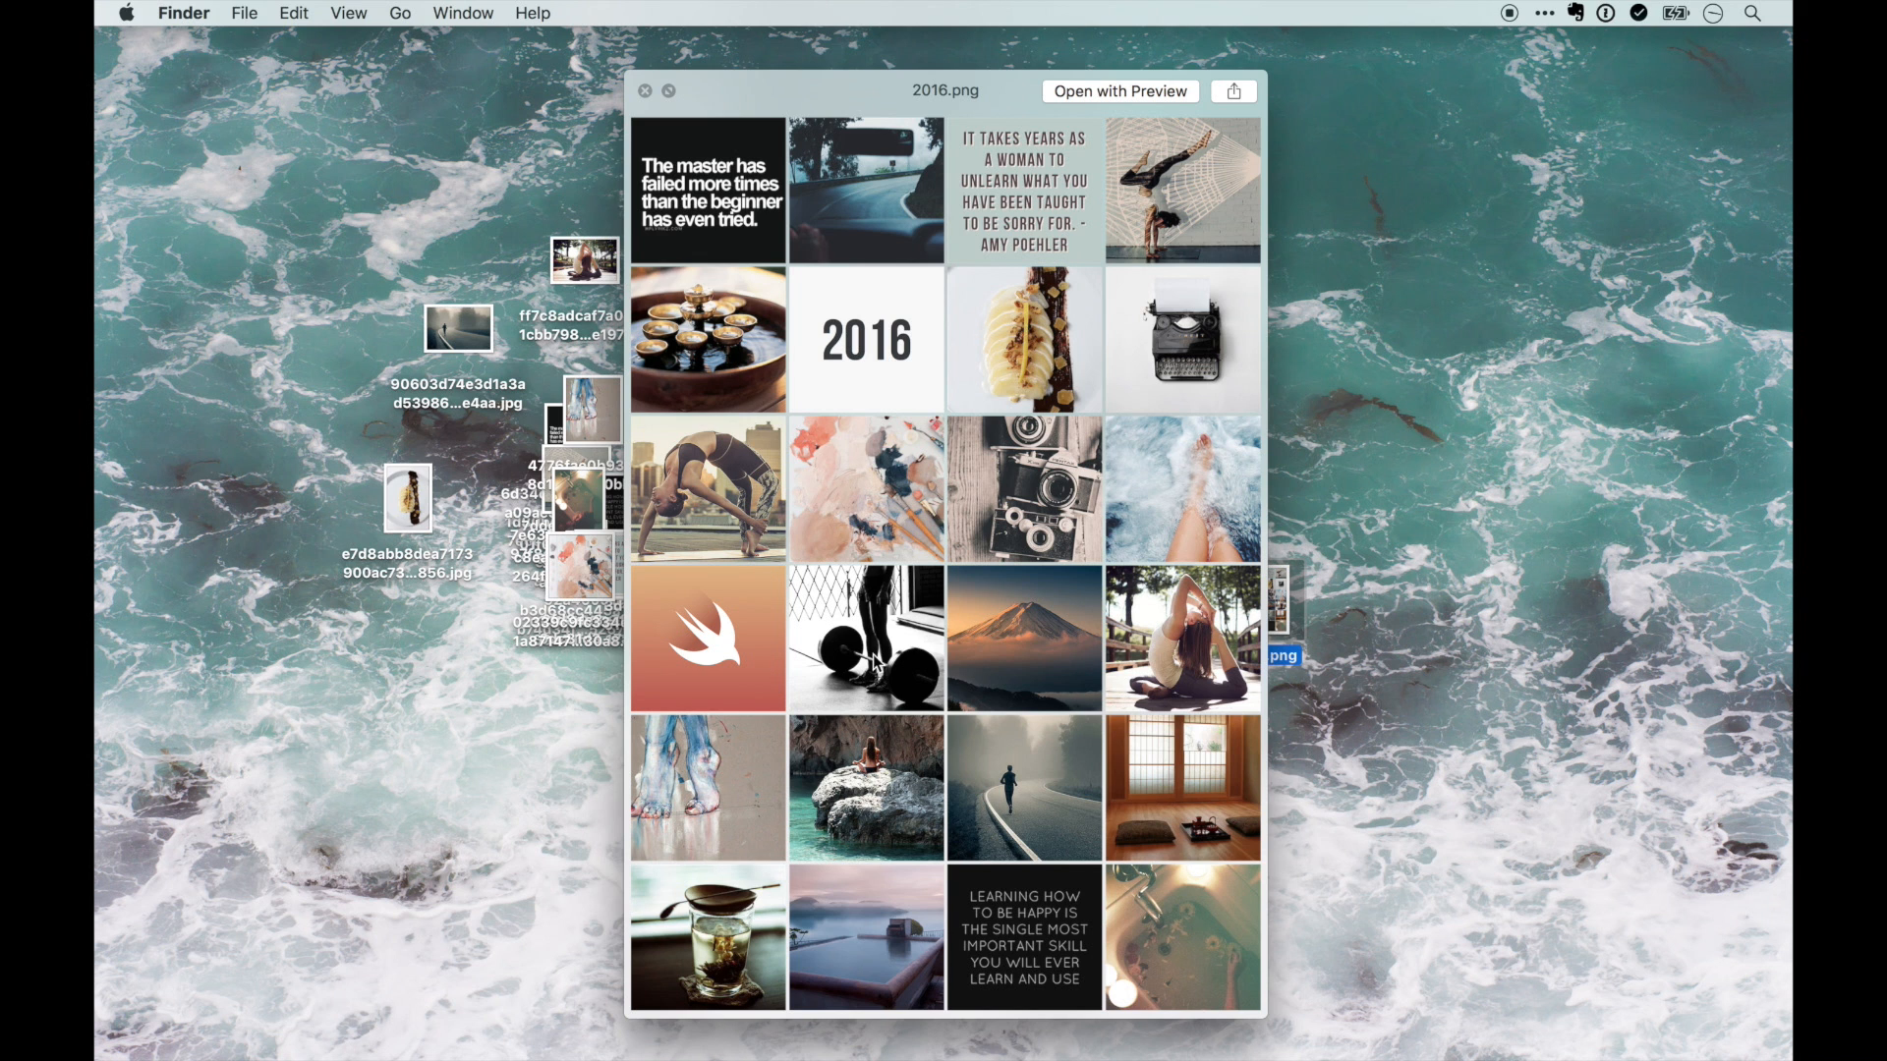
key("space")
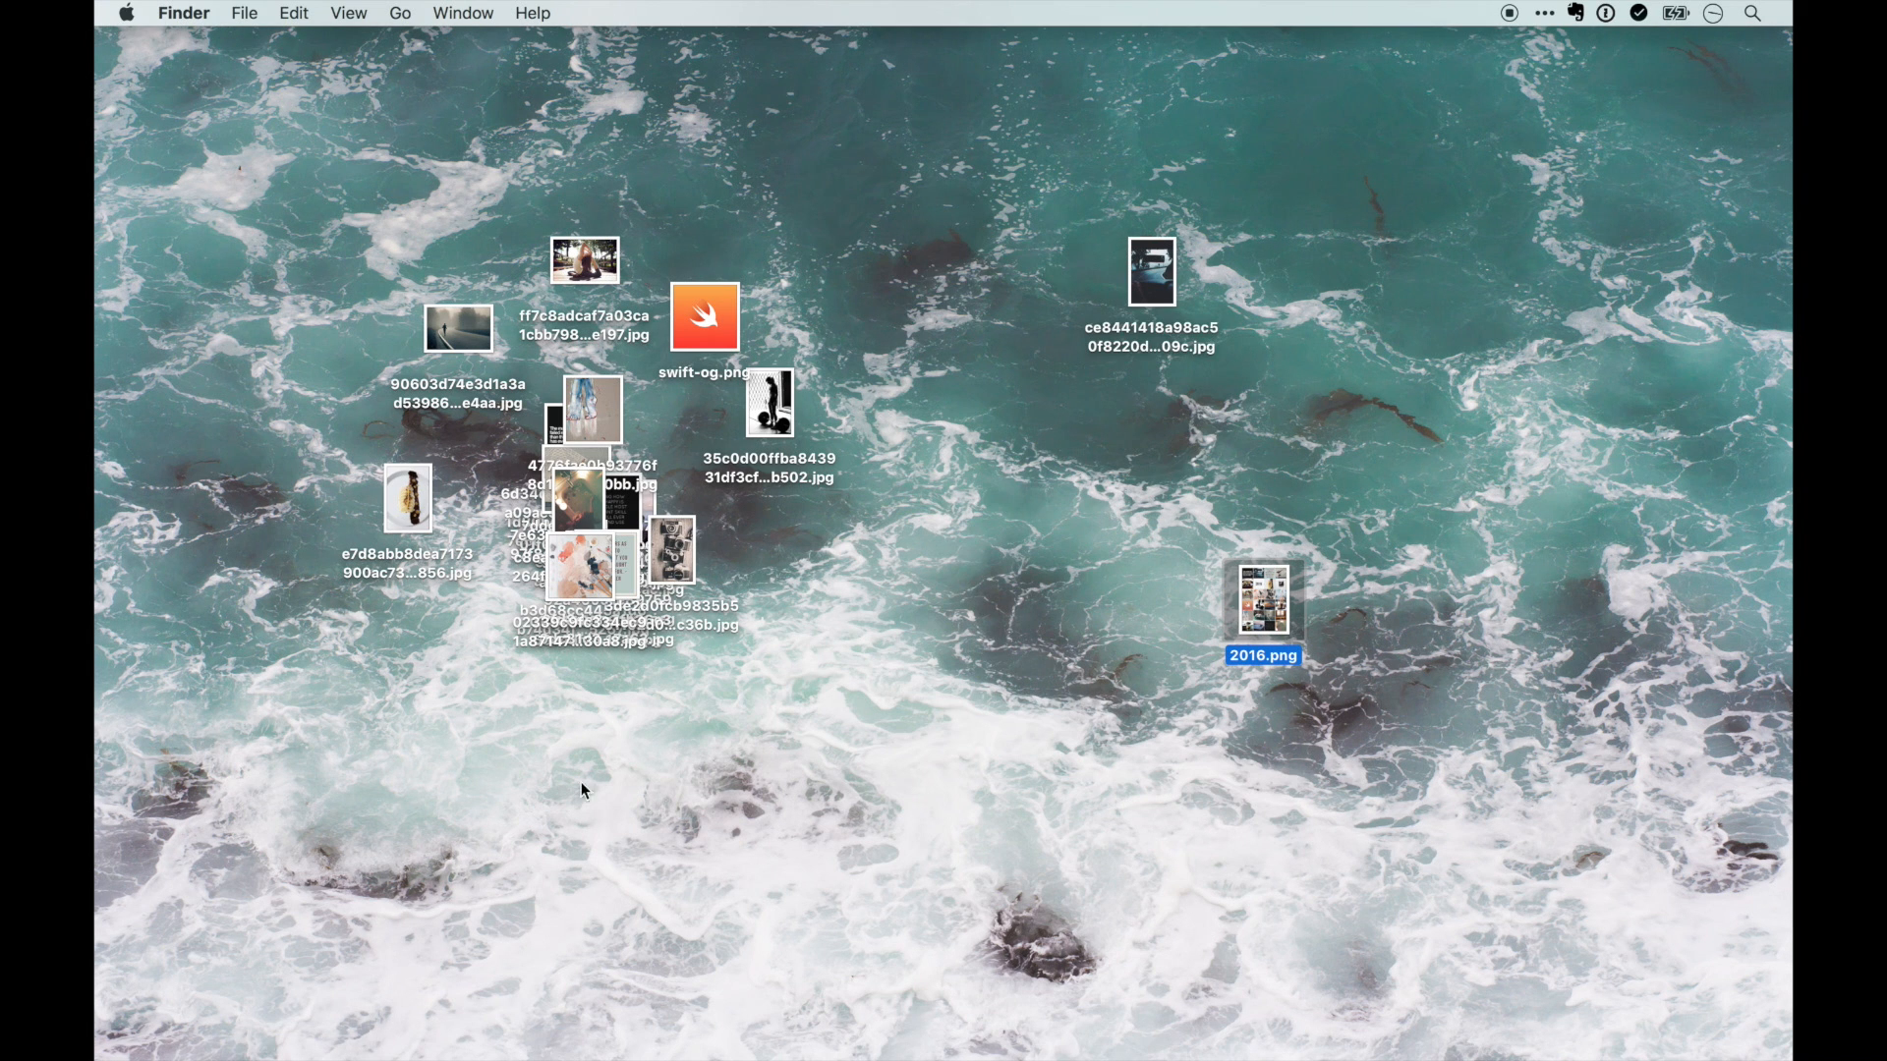
key("super+space")
type("sk")
key("Return")
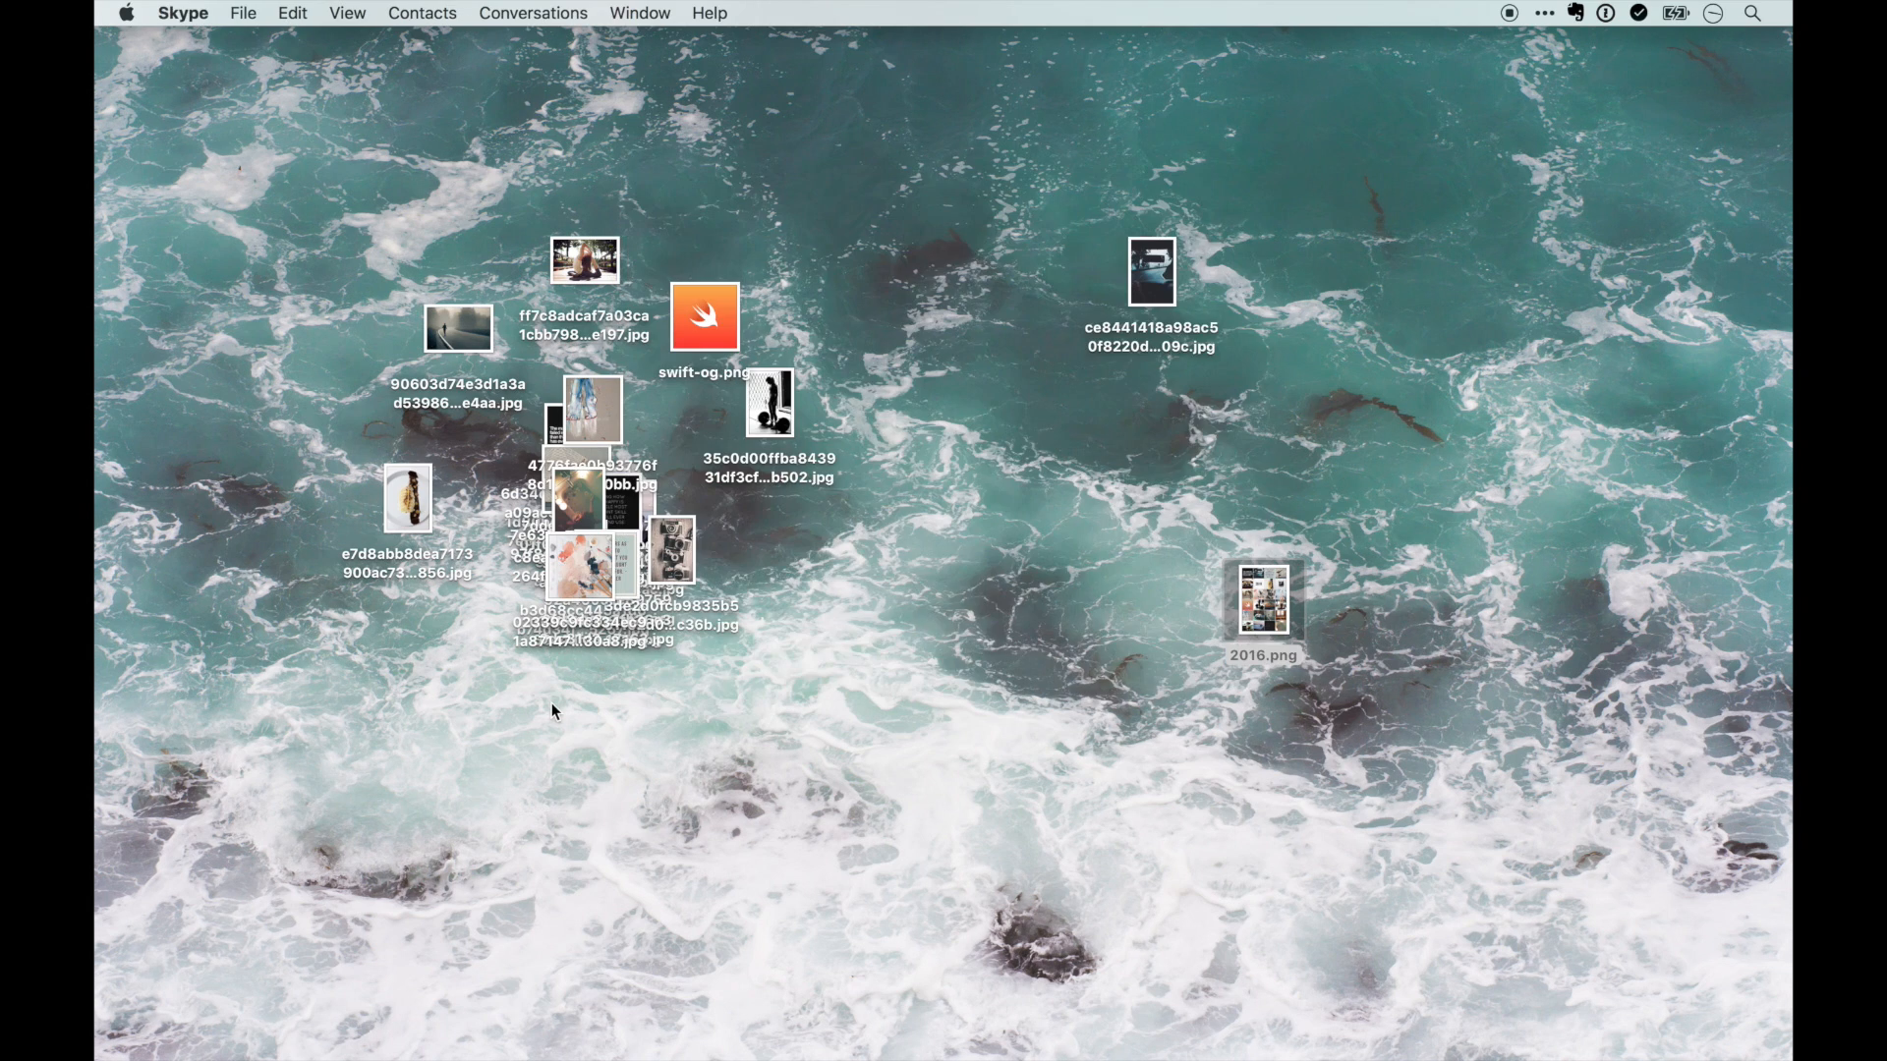
key("super+q")
- Switch back to Sketch with the vision board document
key("super+space")
type("ke")
key("BackSpace")
key("BackSpace")
type("ske")
key("Return")
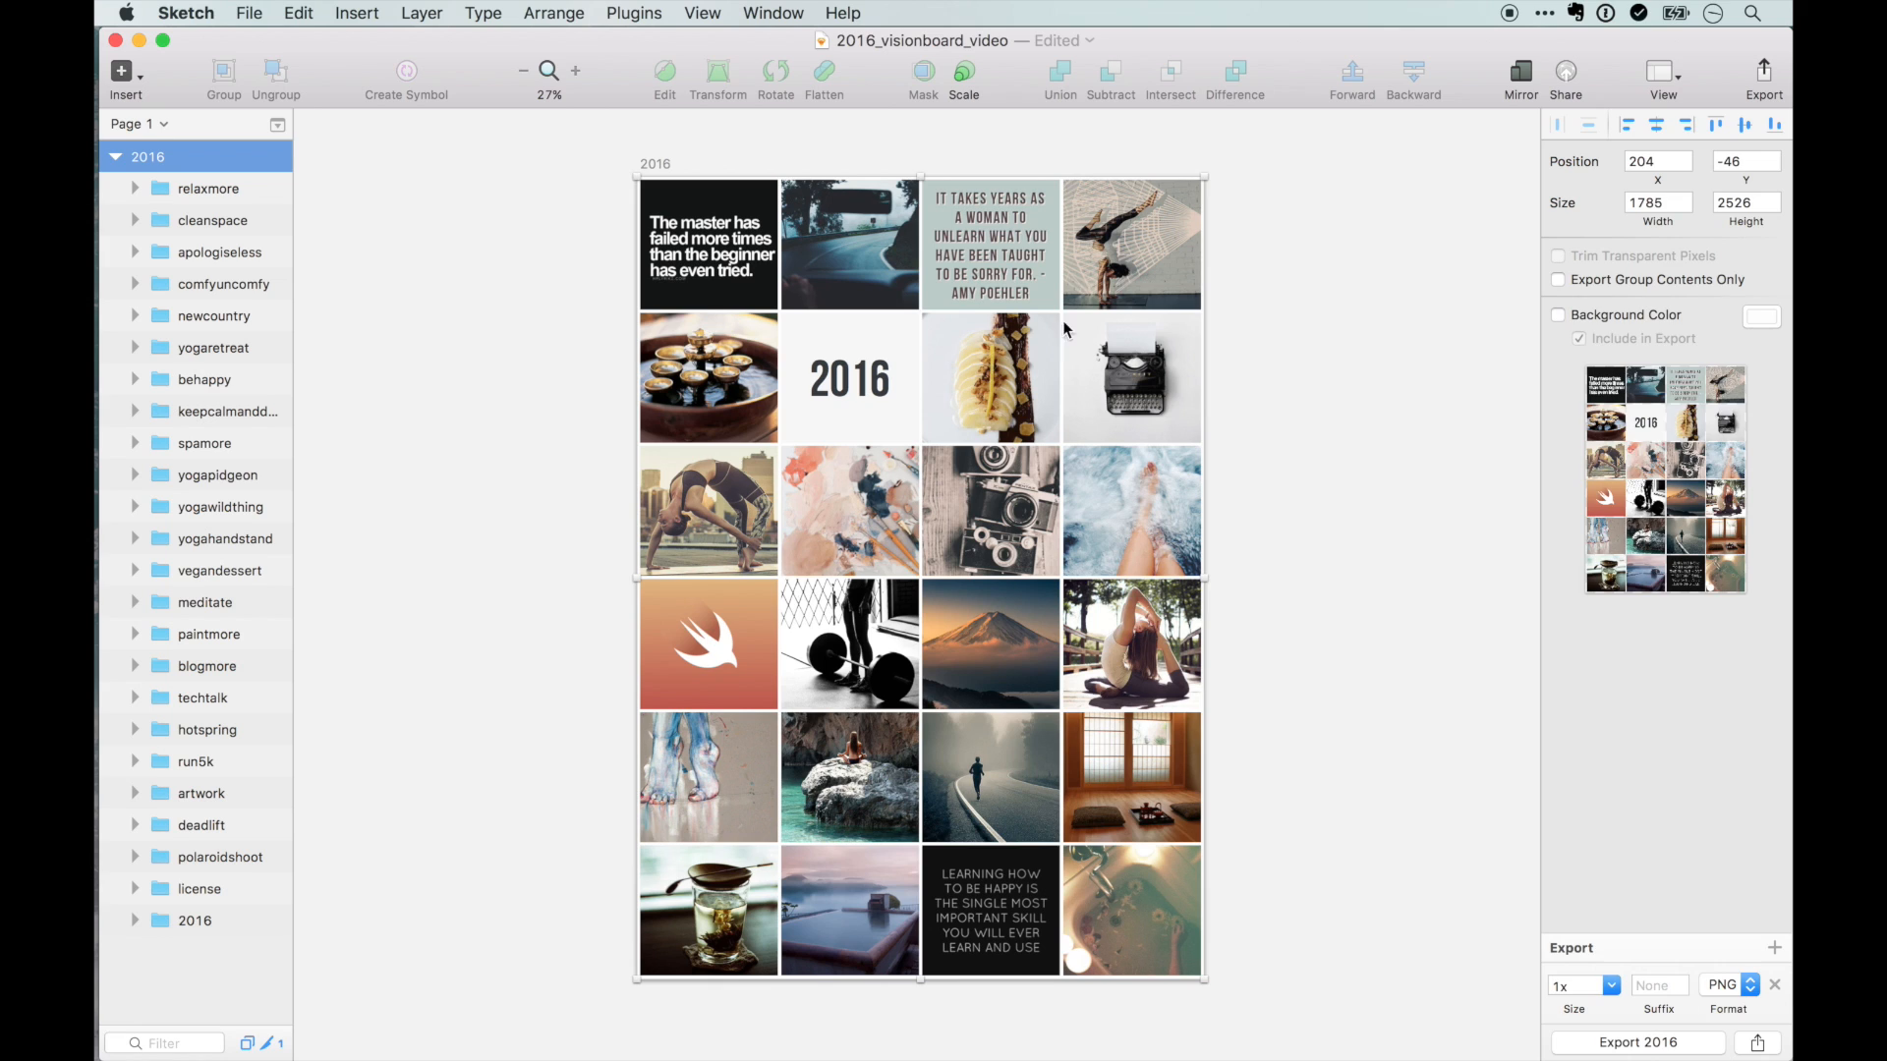
- Turn on the 2016 artboard's background color, included in export, and set it to black (000000)
left_click(1356, 519)
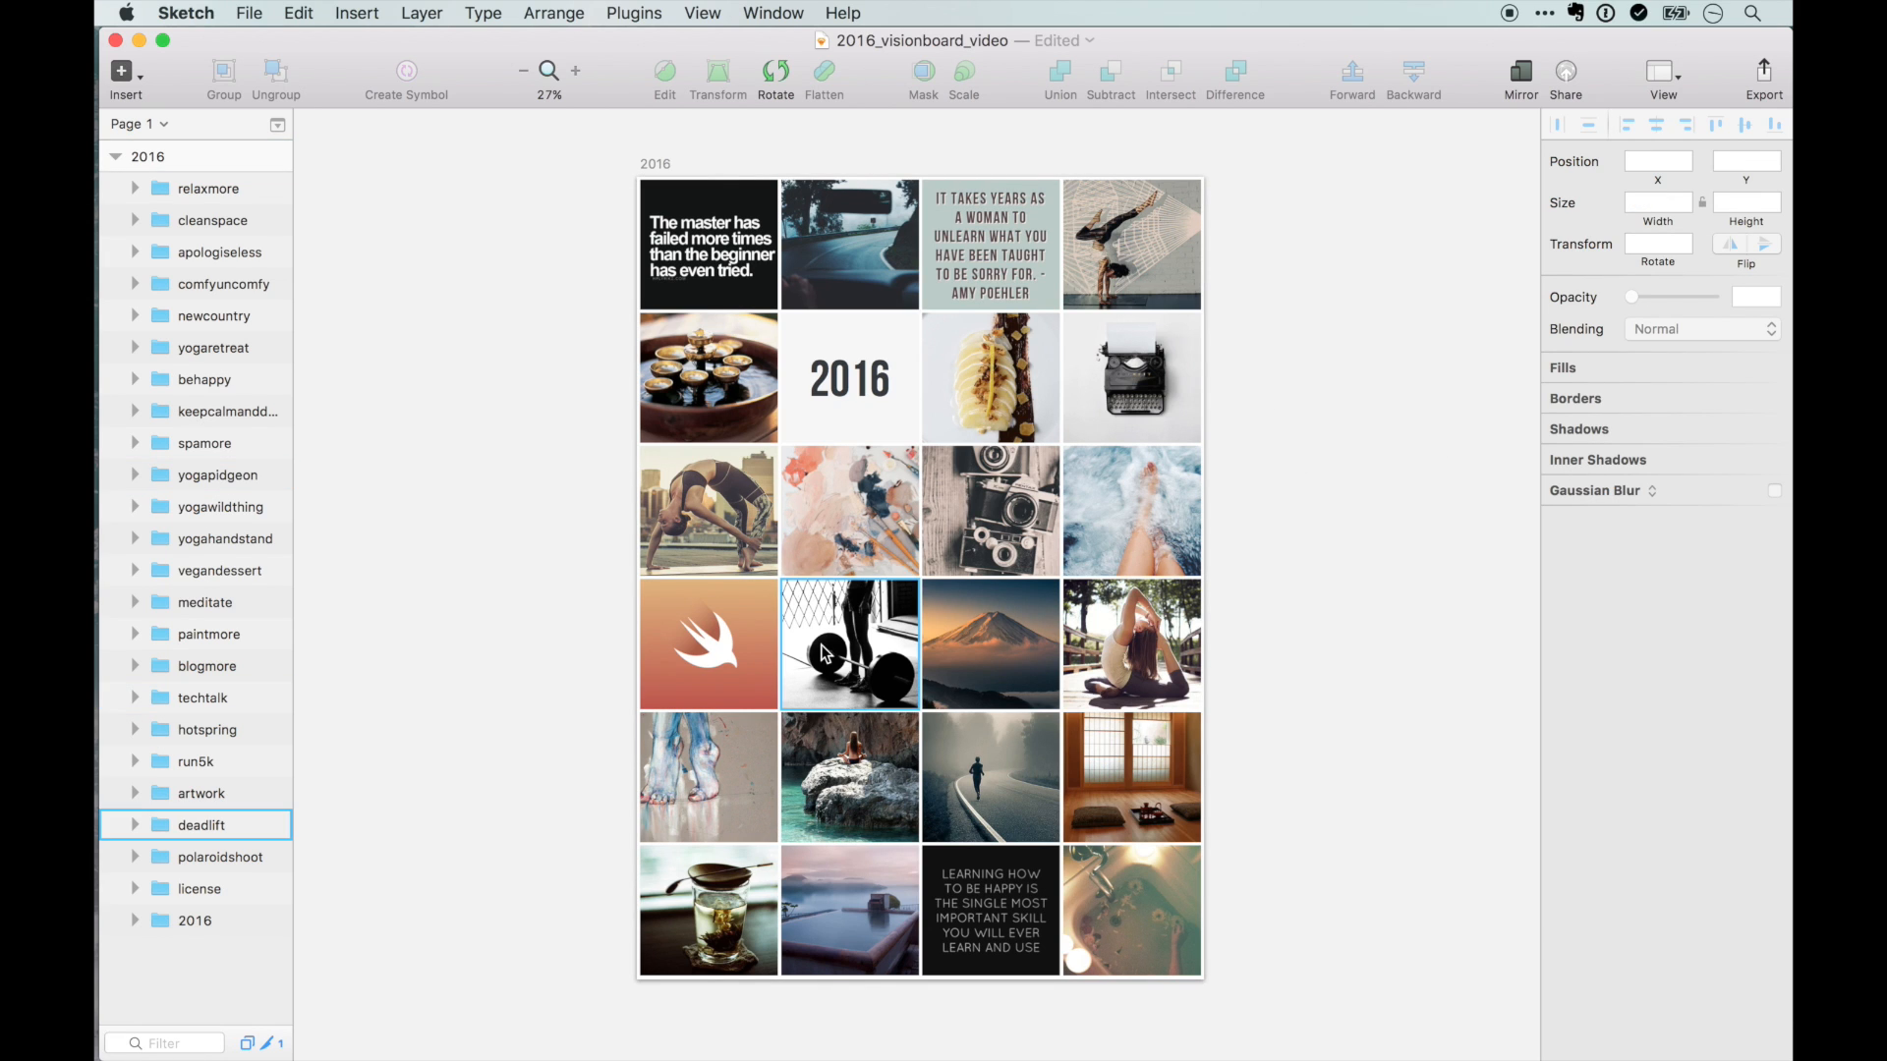
left_click(232, 154)
left_click(1557, 315)
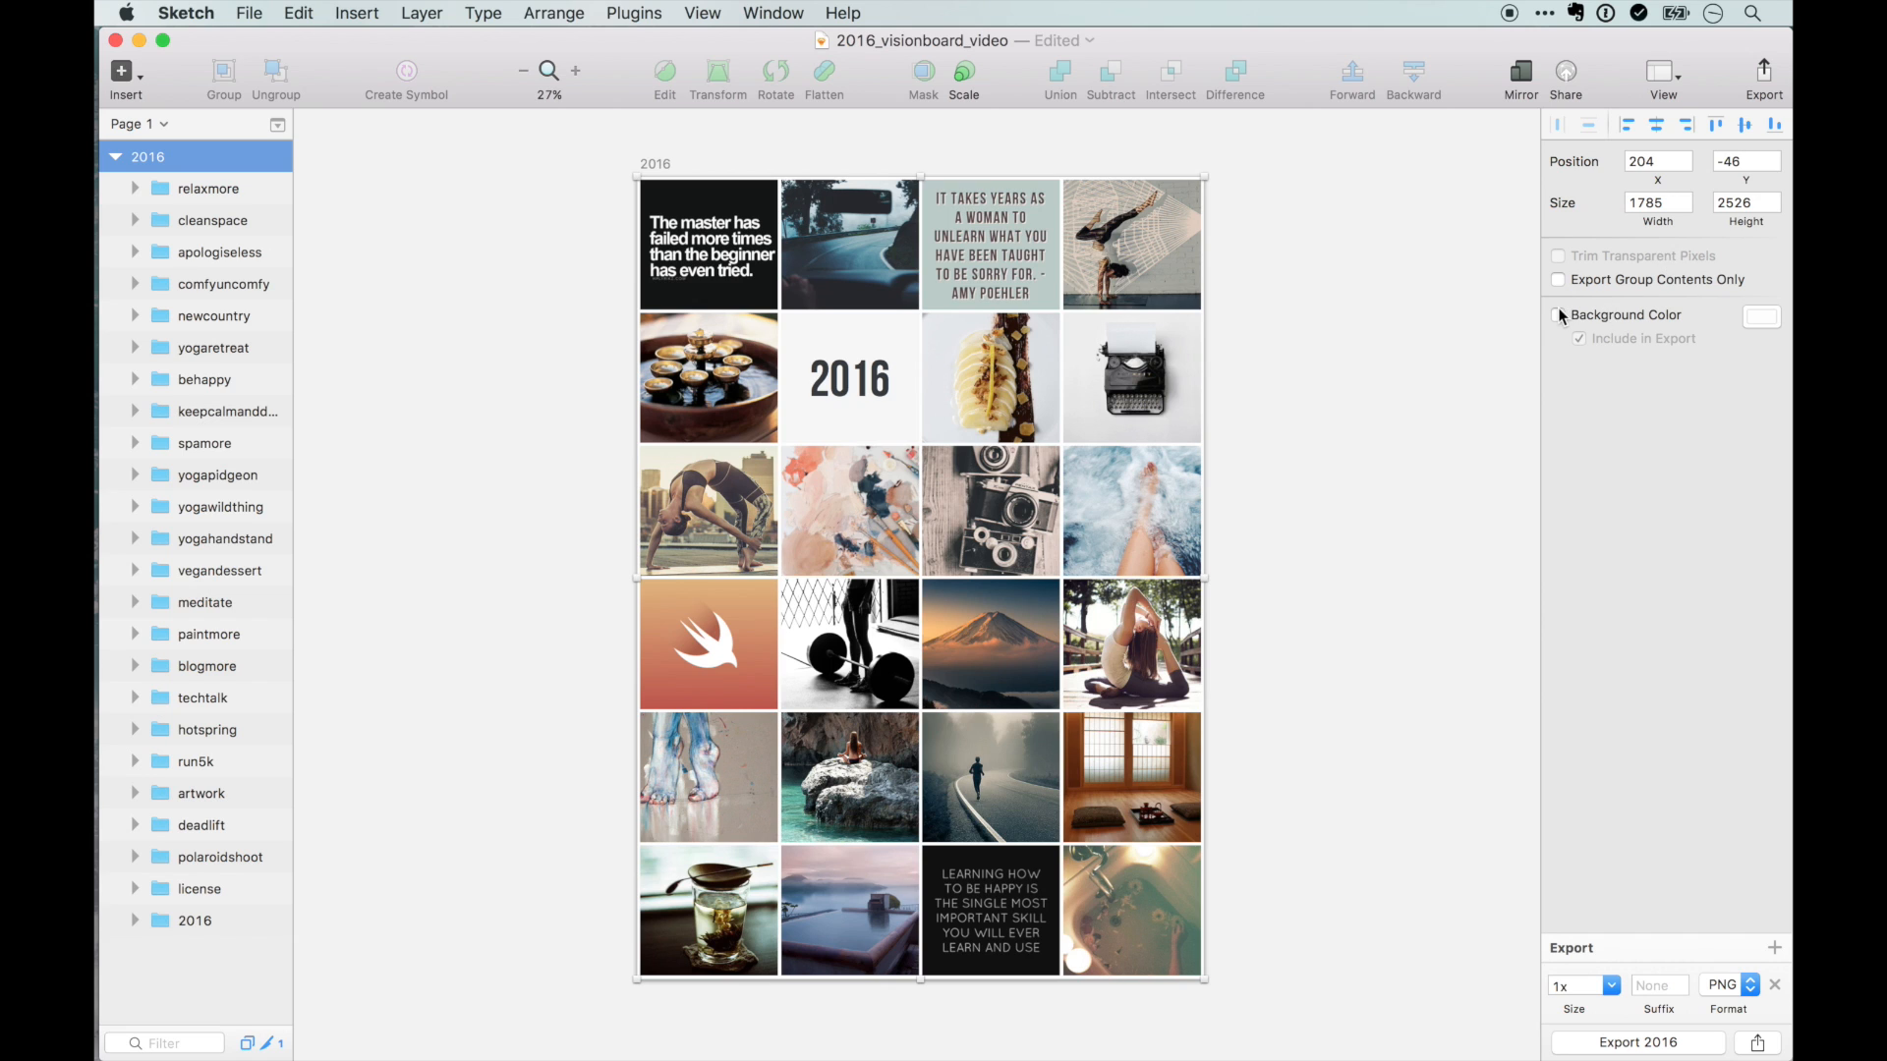
left_click(1761, 317)
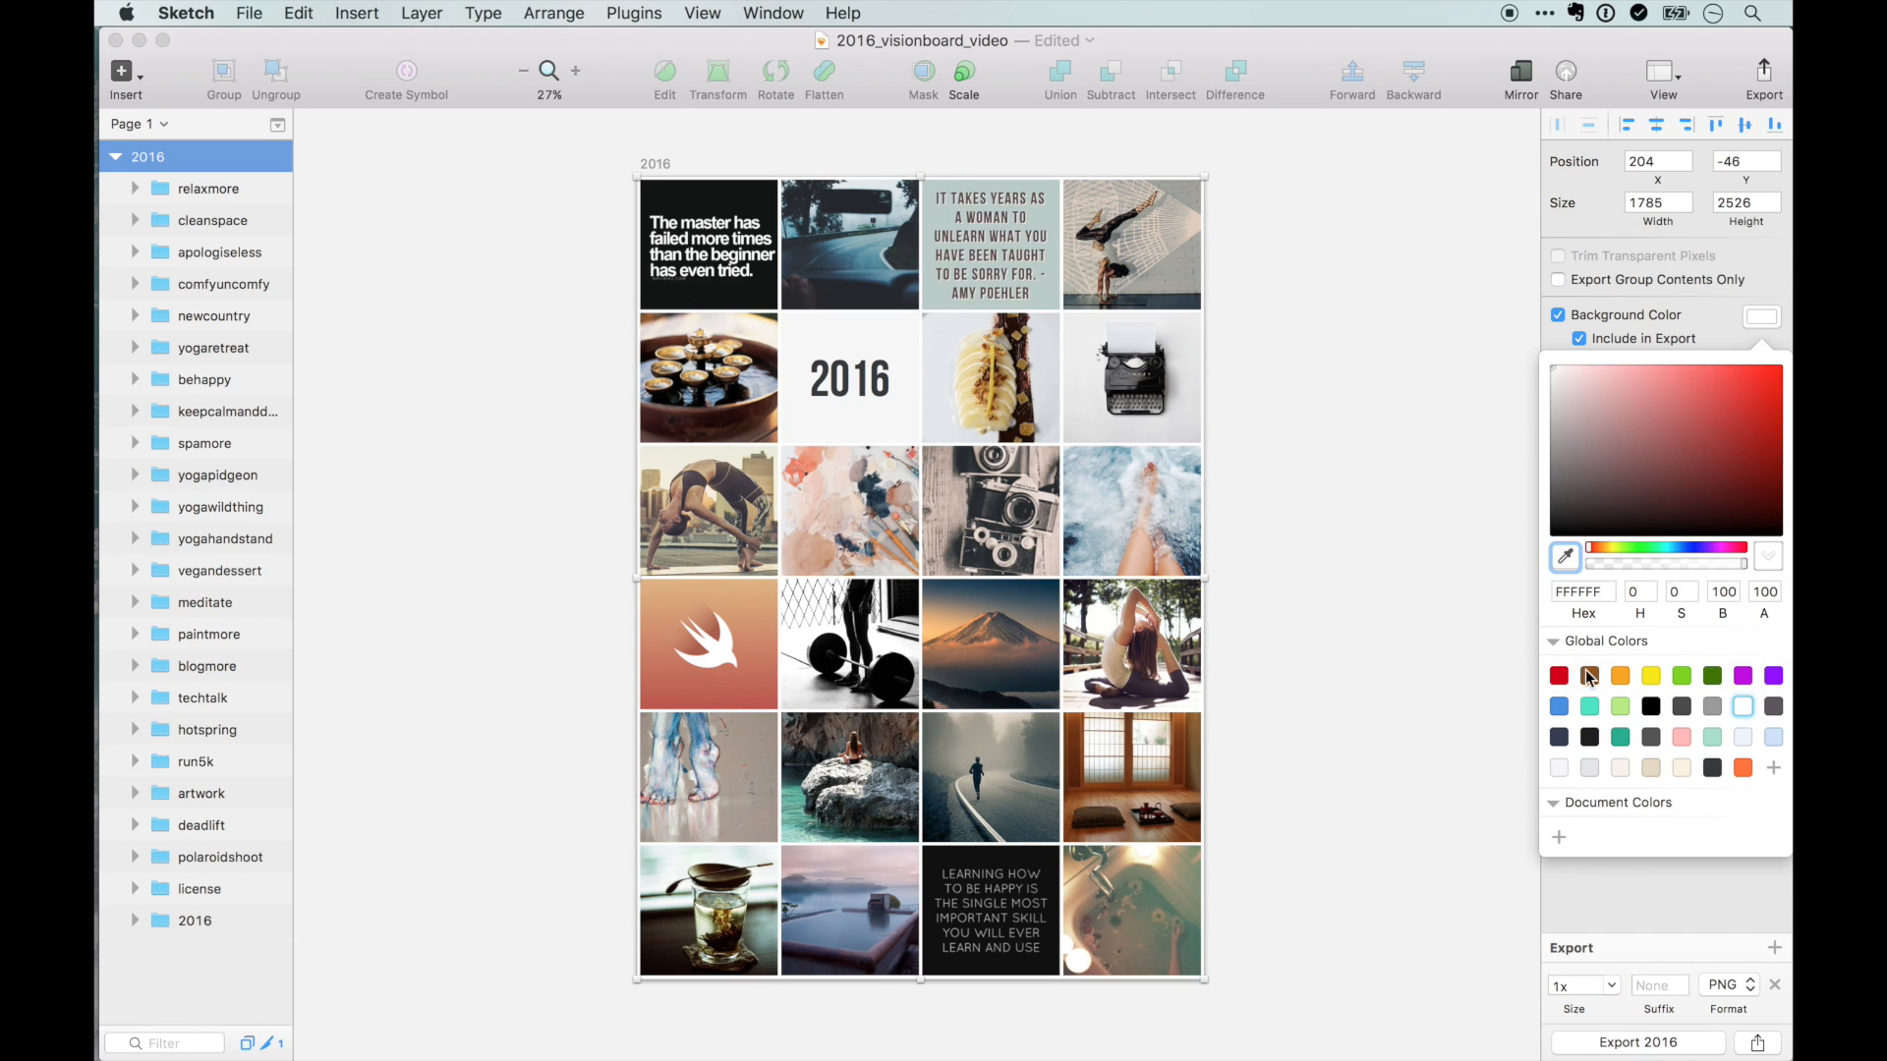
left_click_drag(1607, 491, 1460, 590)
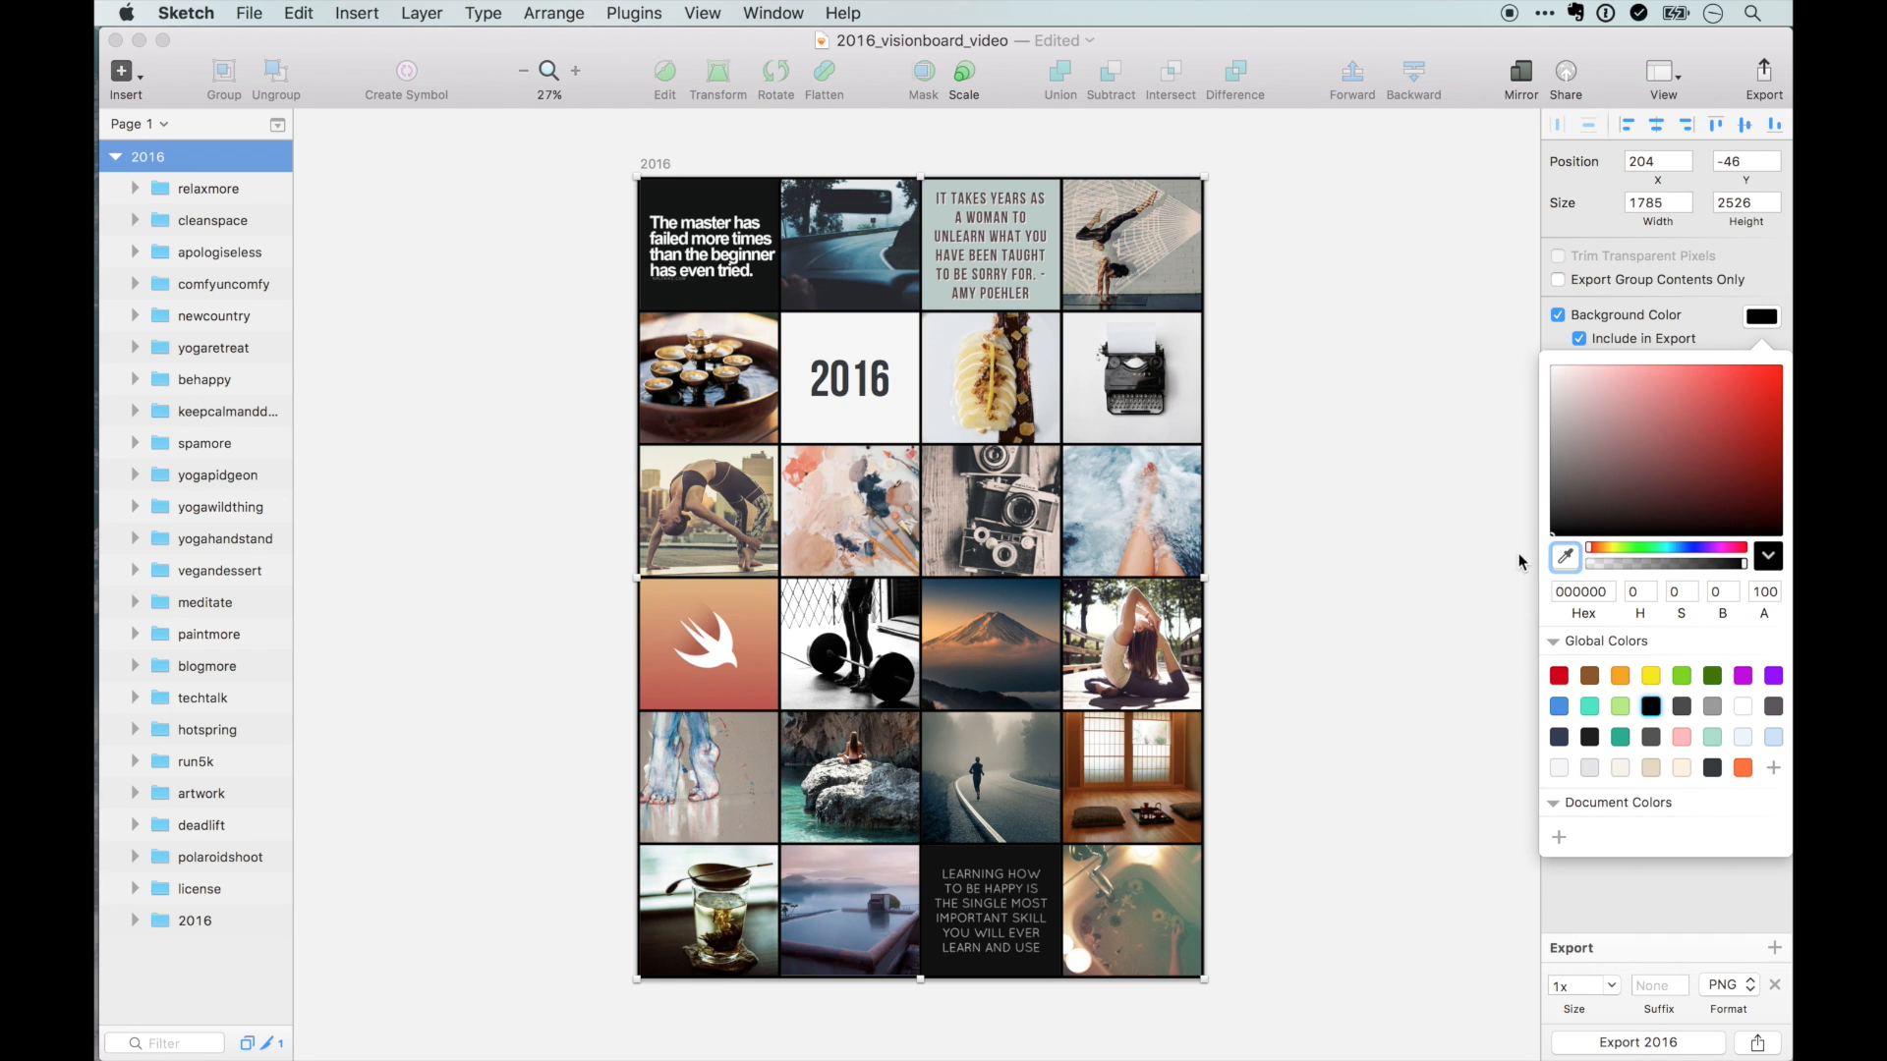
- Export the 2016 artboard as a 1x PNG named 2016 to the Desktop, replacing the existing file
left_click(1666, 1048)
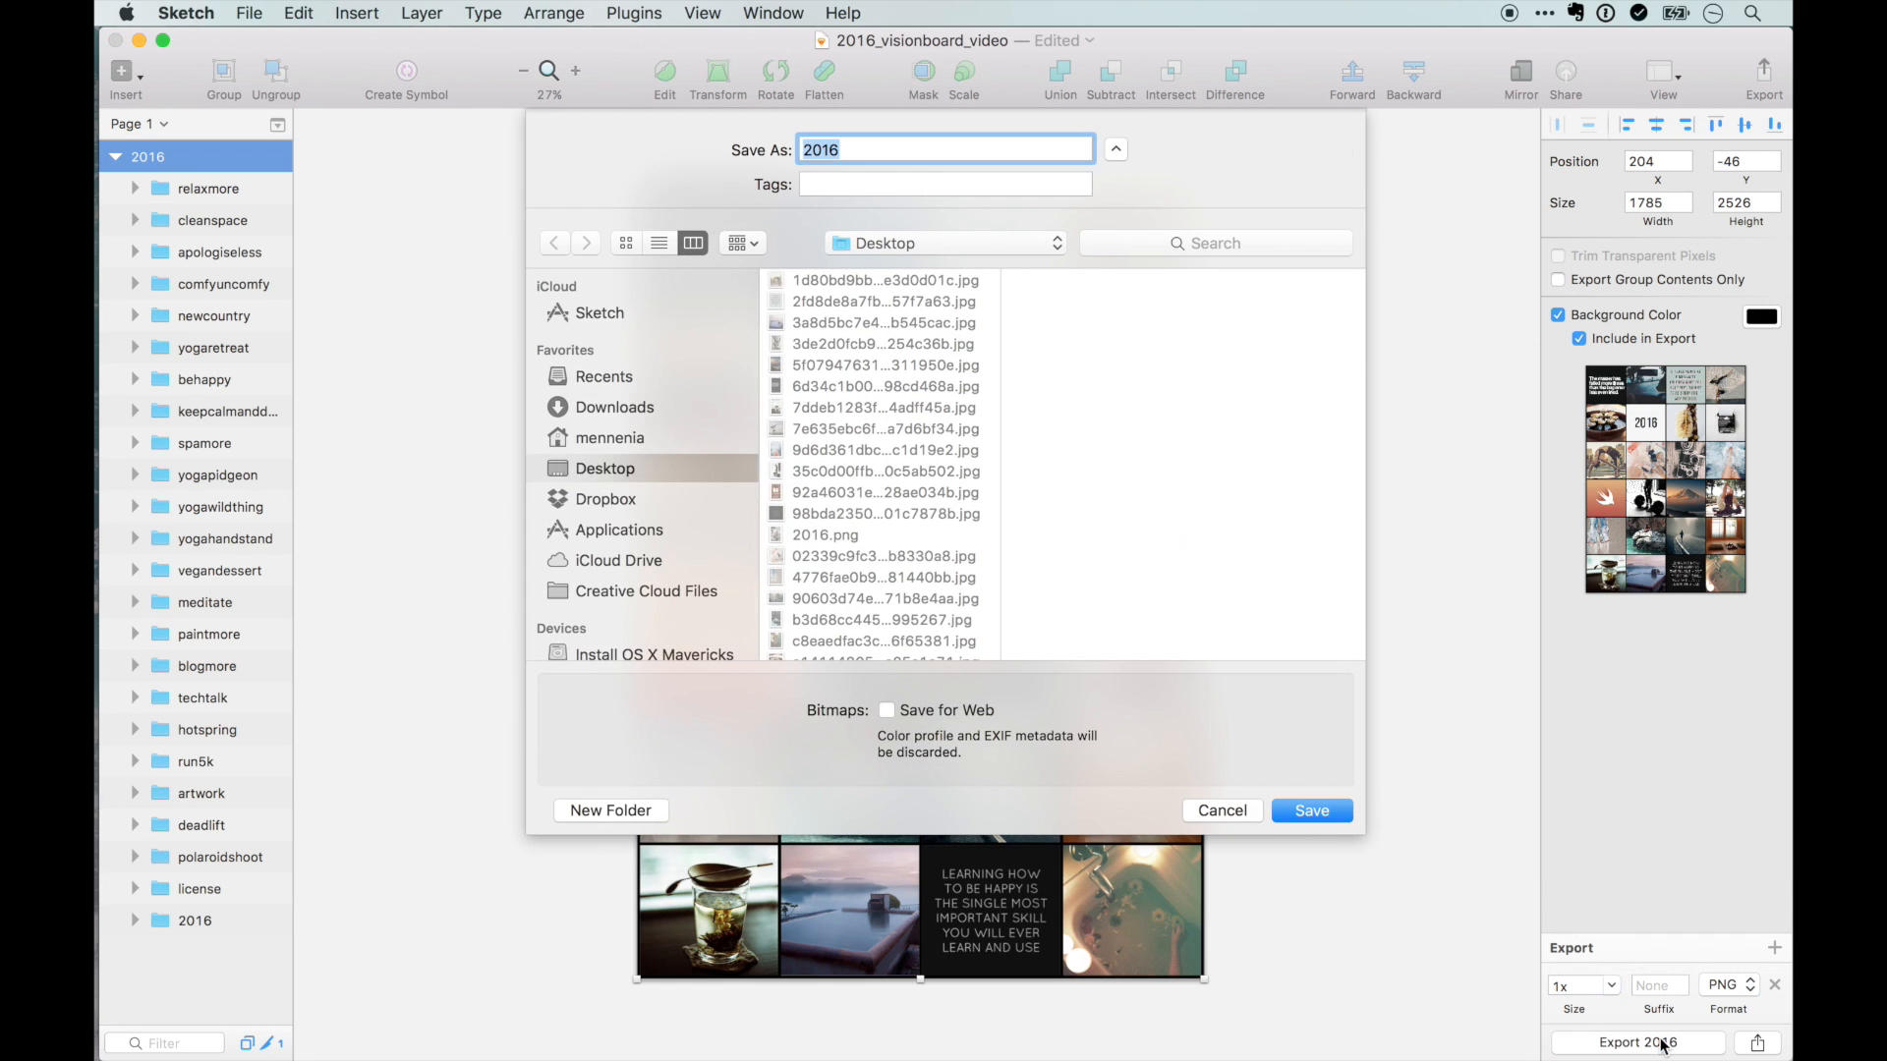
left_click(1323, 810)
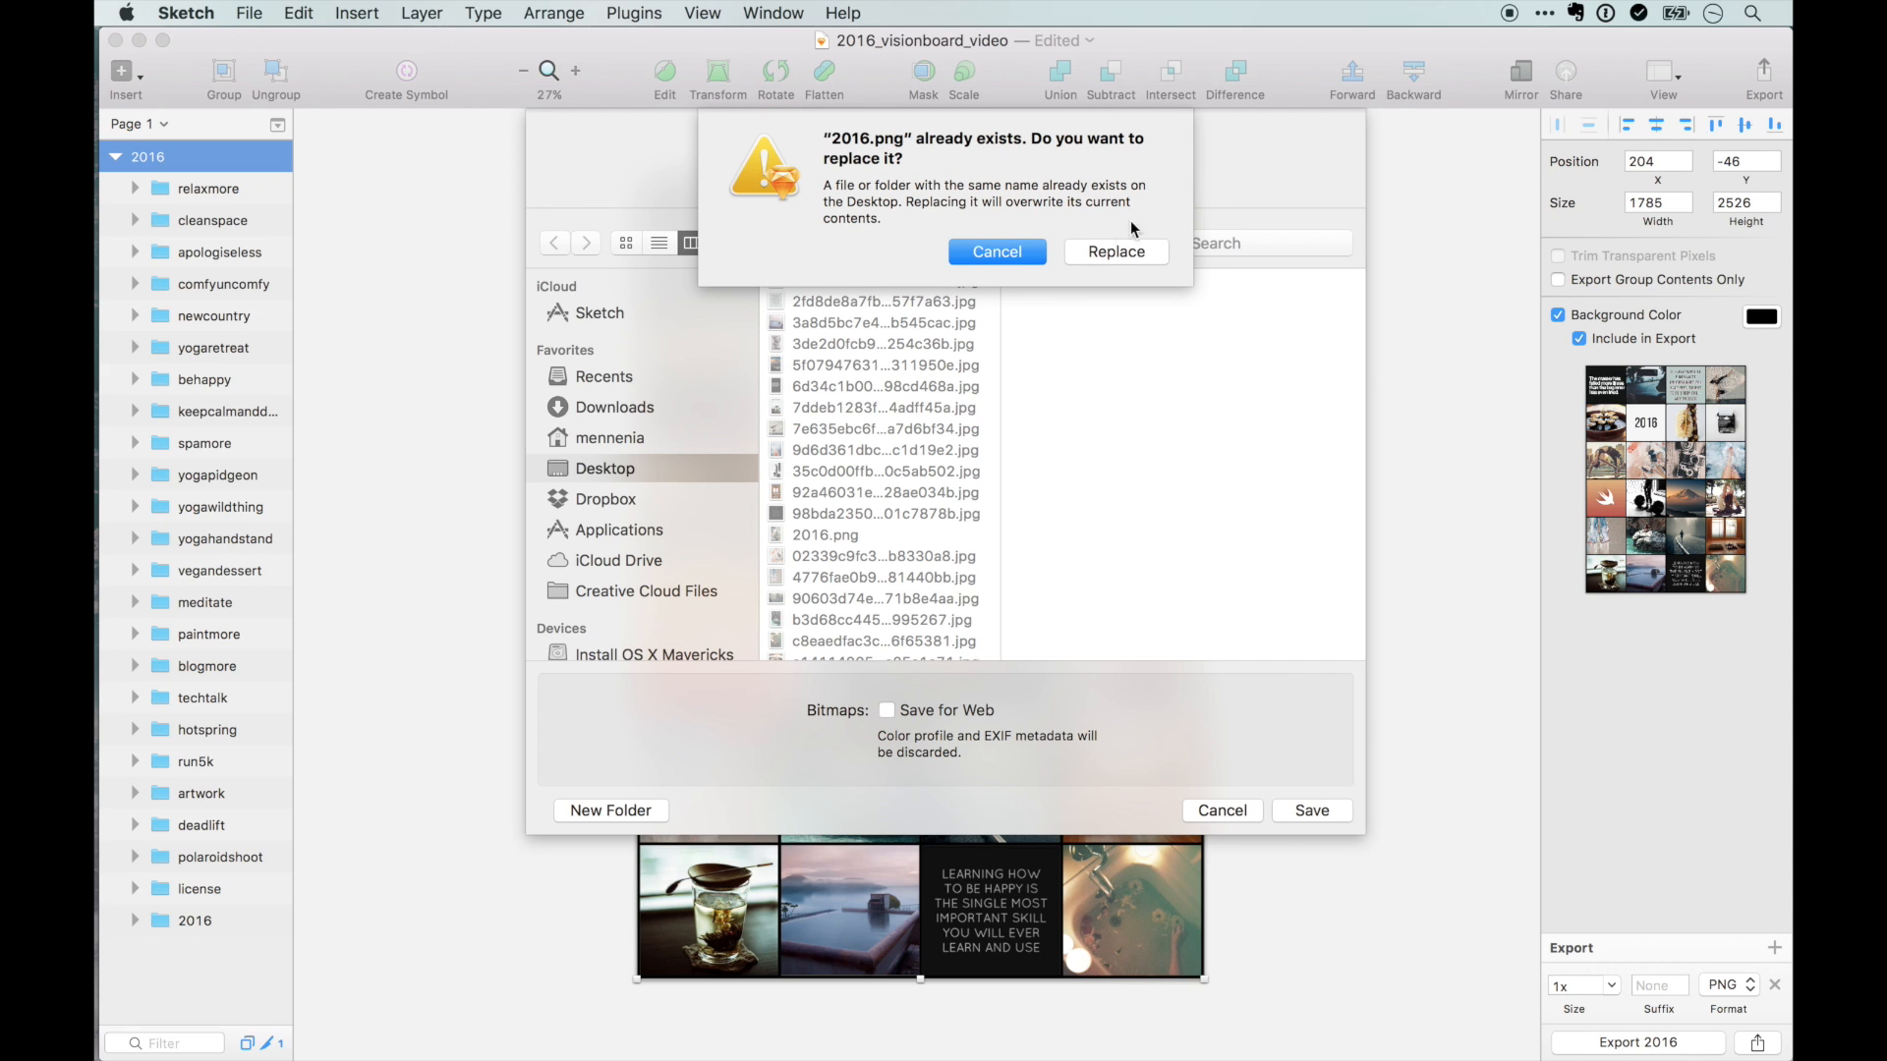
left_click(1099, 252)
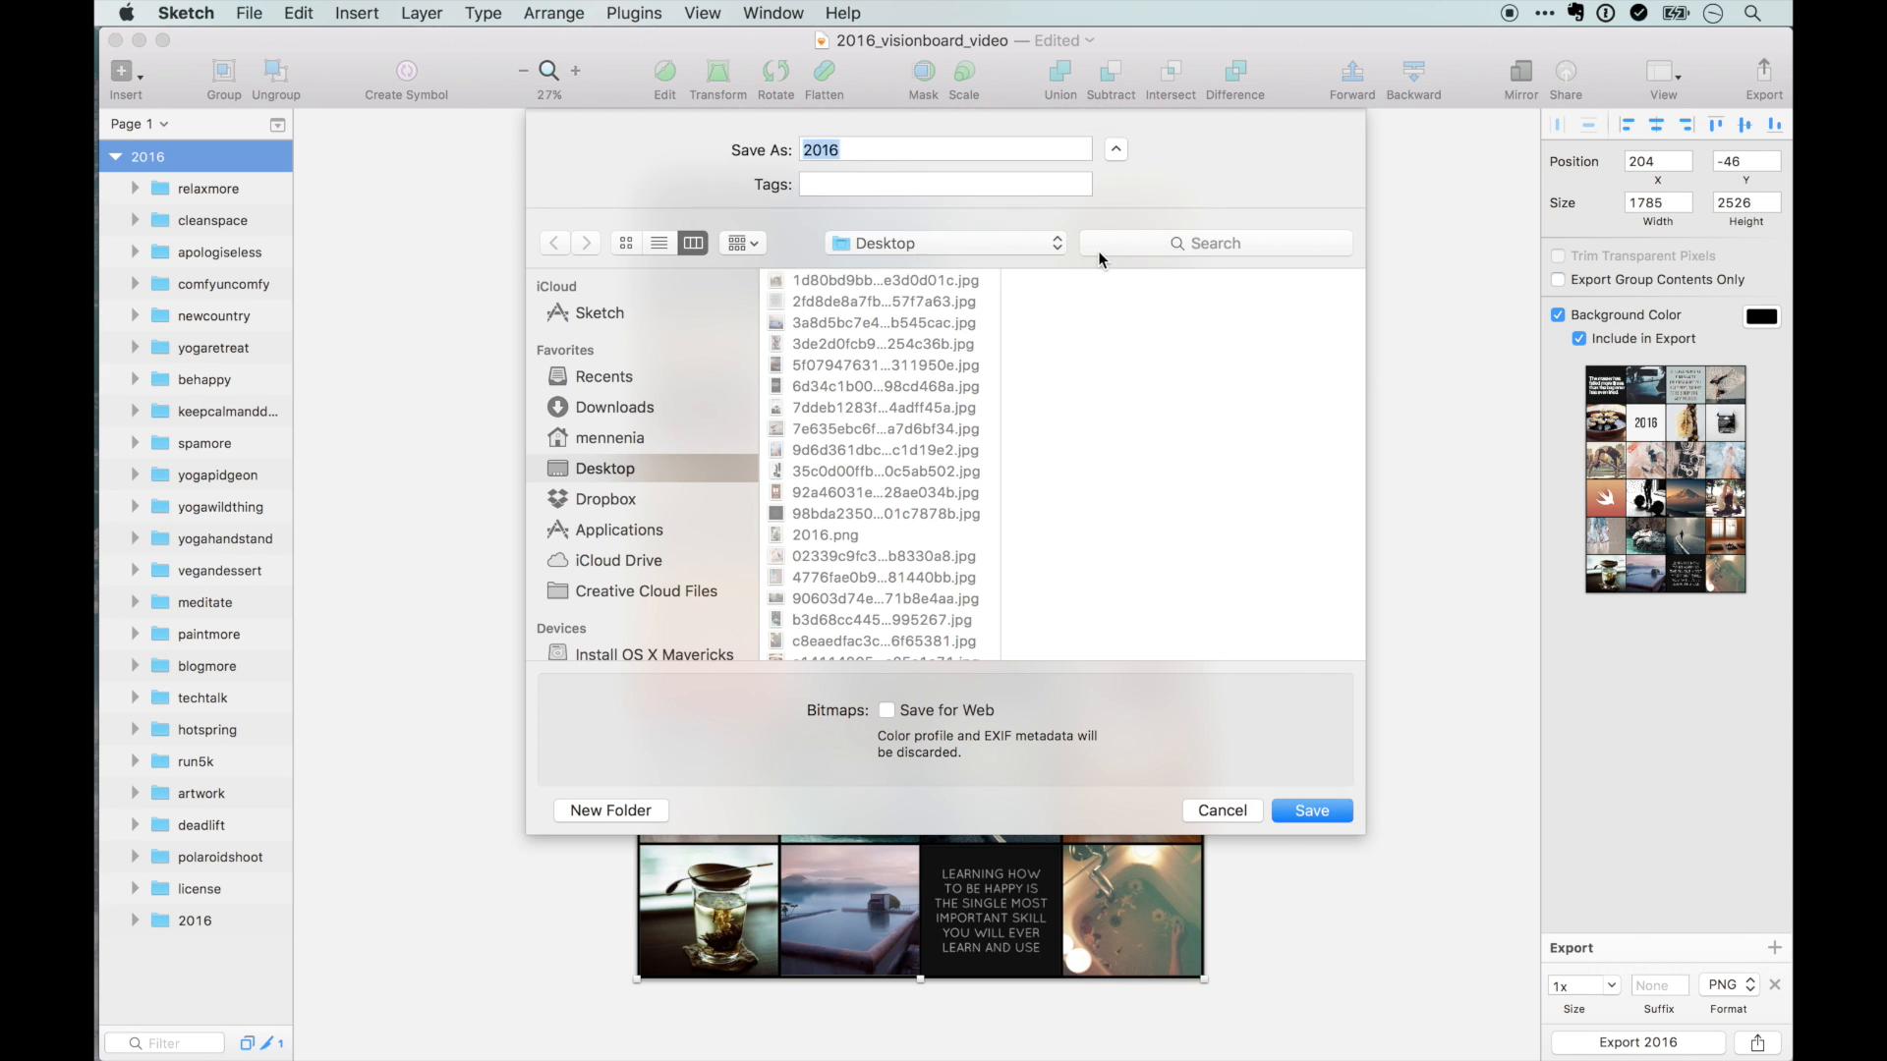
- Hide Sketch and preview the re-exported 2016.png from the Desktop in Finder
key("super+h")
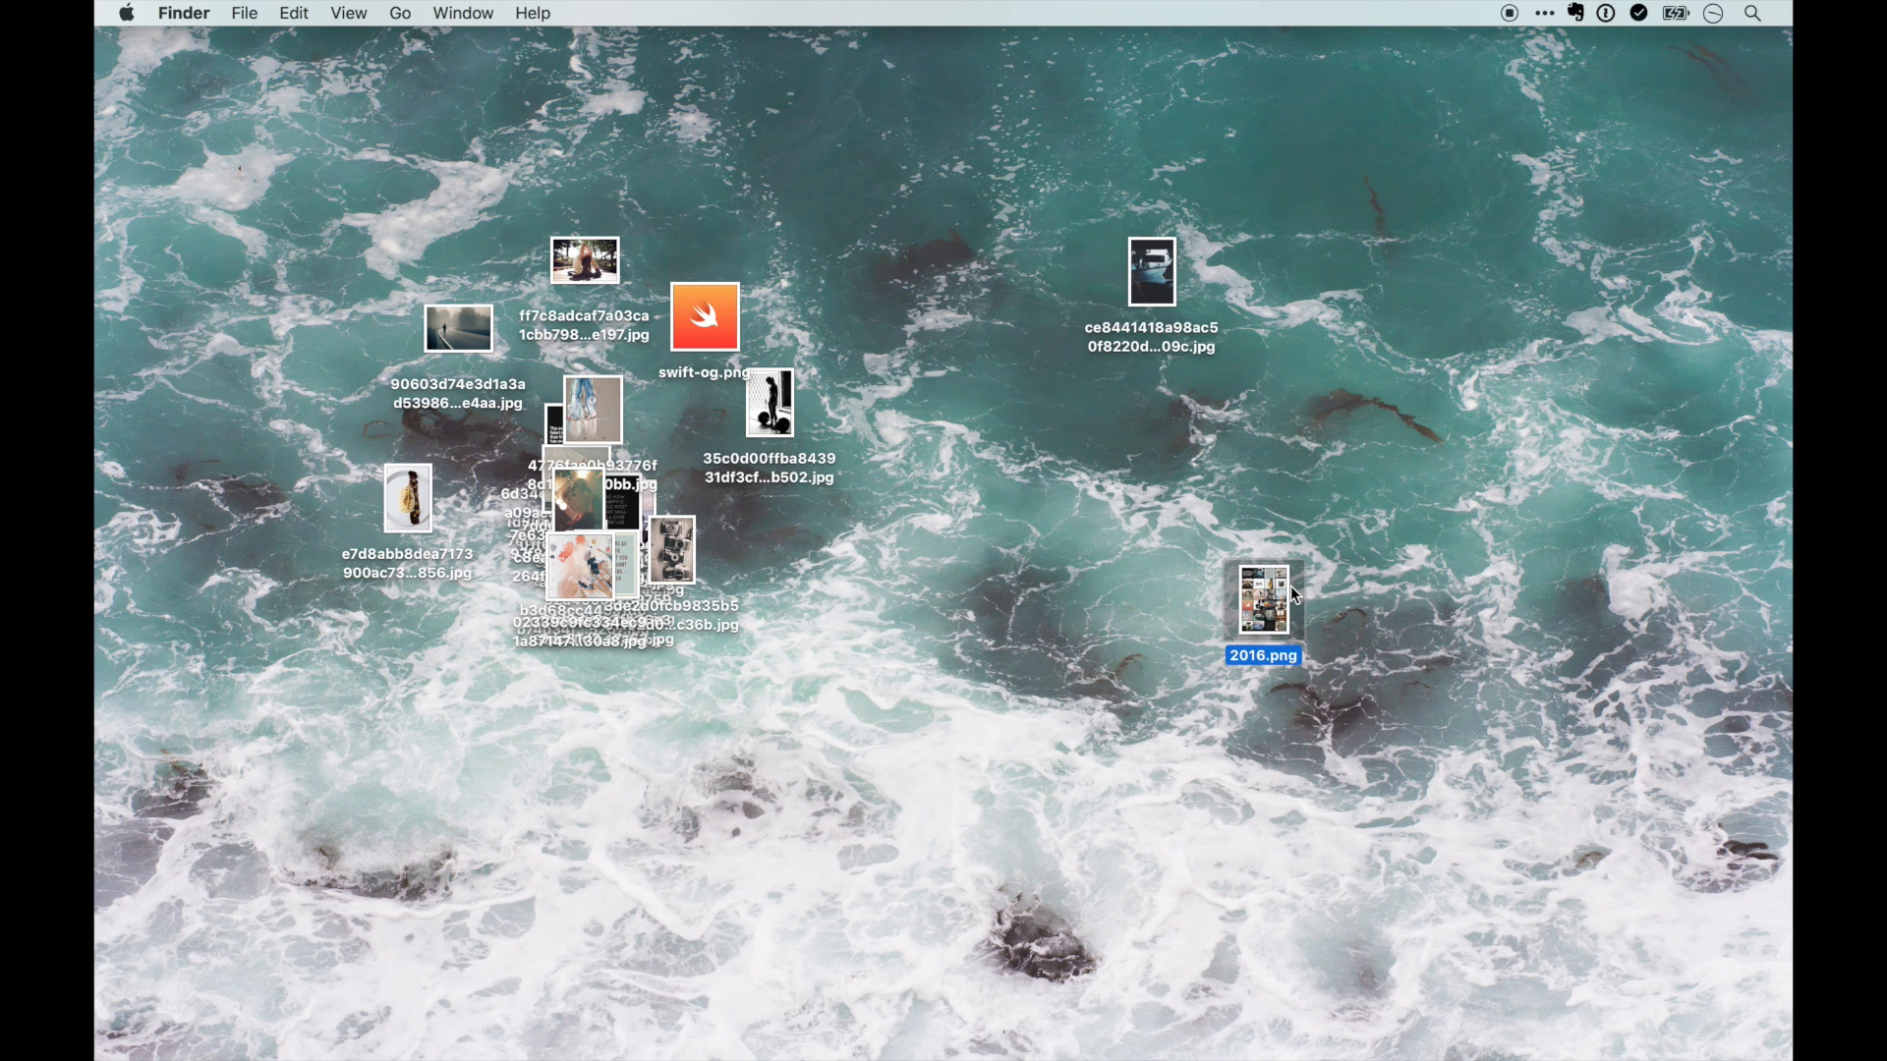
key("space")
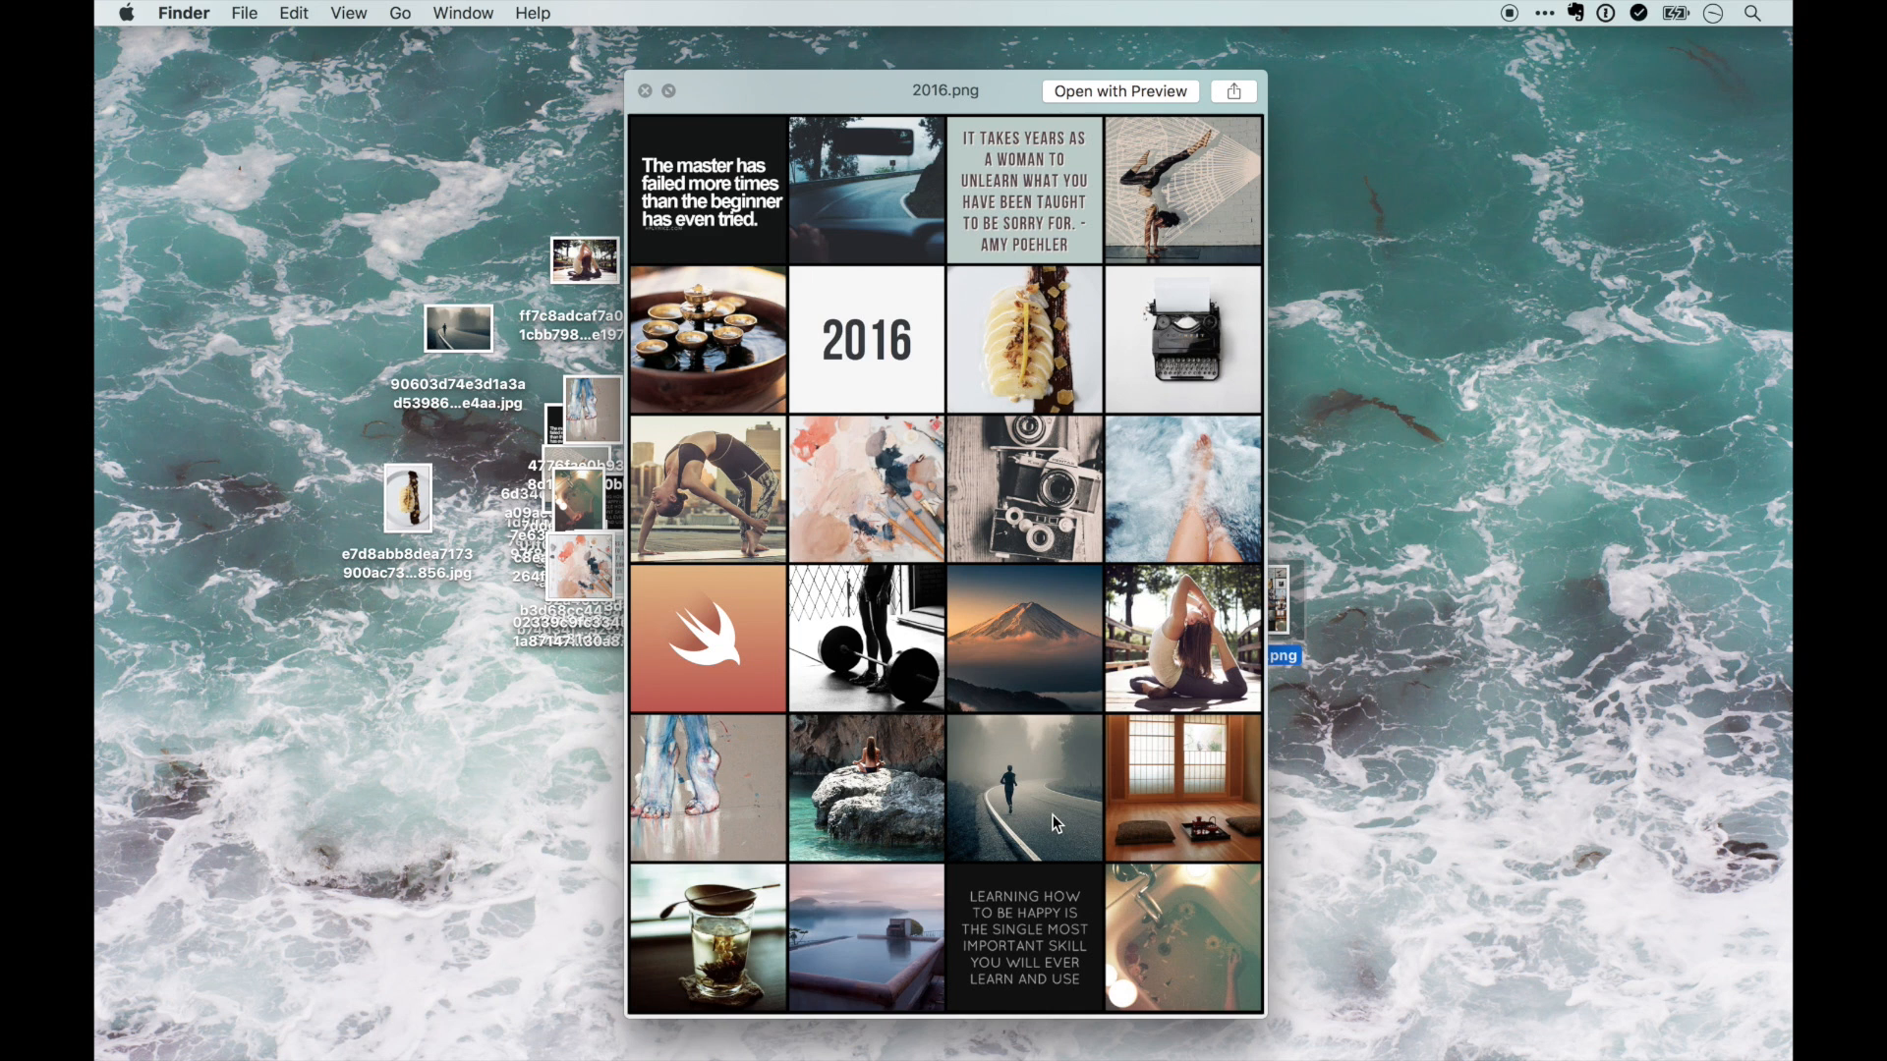
key("space")
left_click(789, 653)
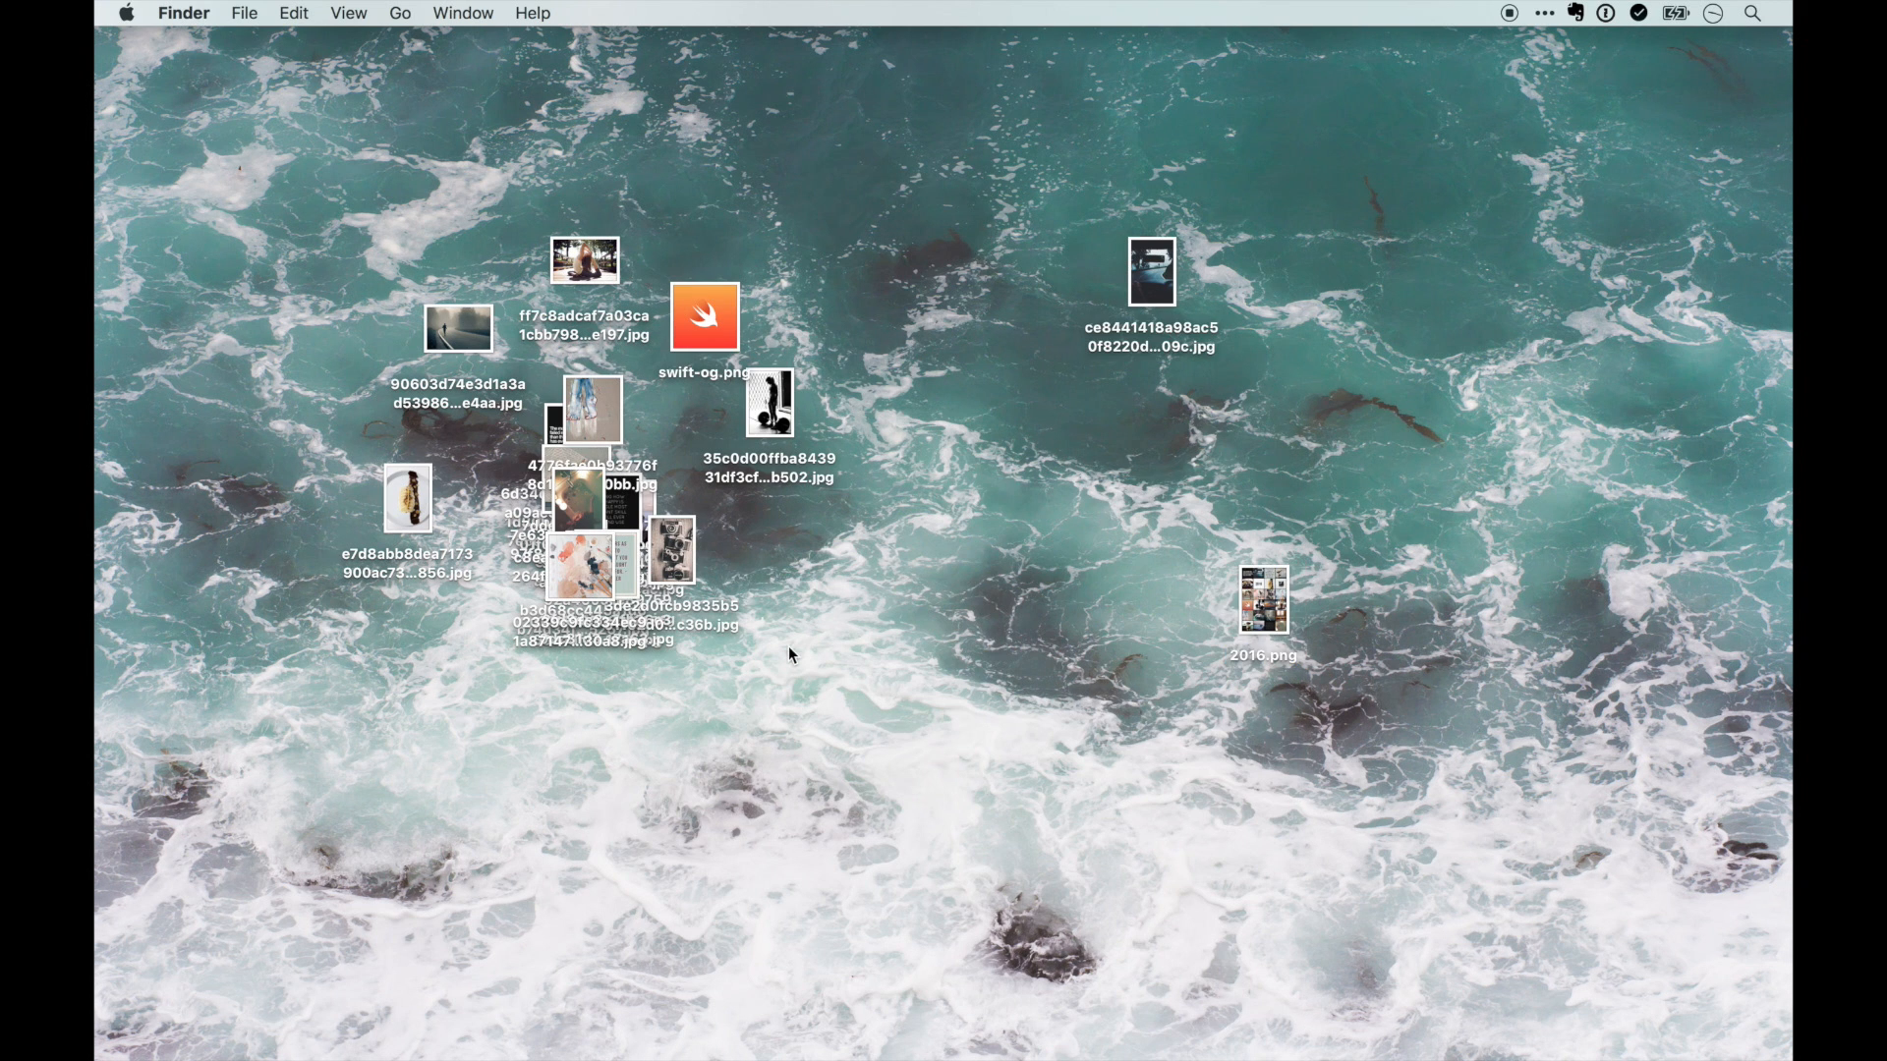
left_click(1258, 621)
key("space")
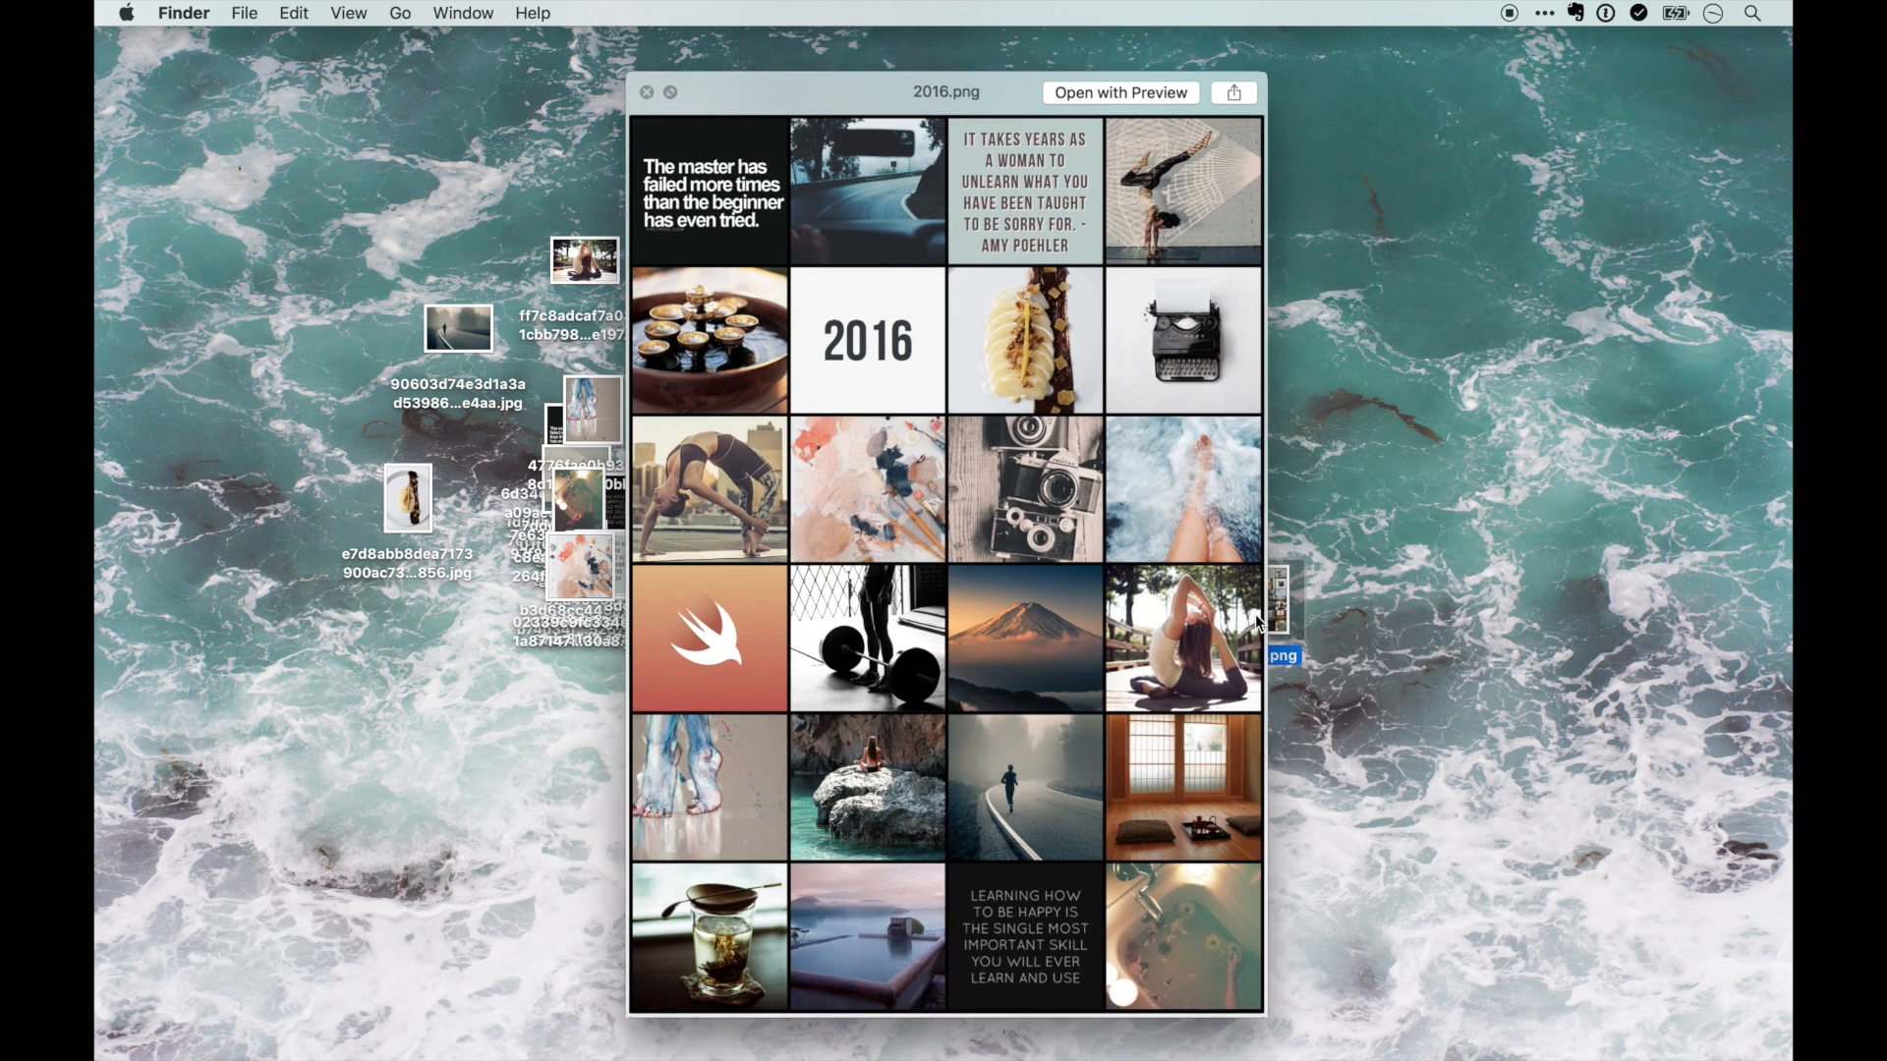